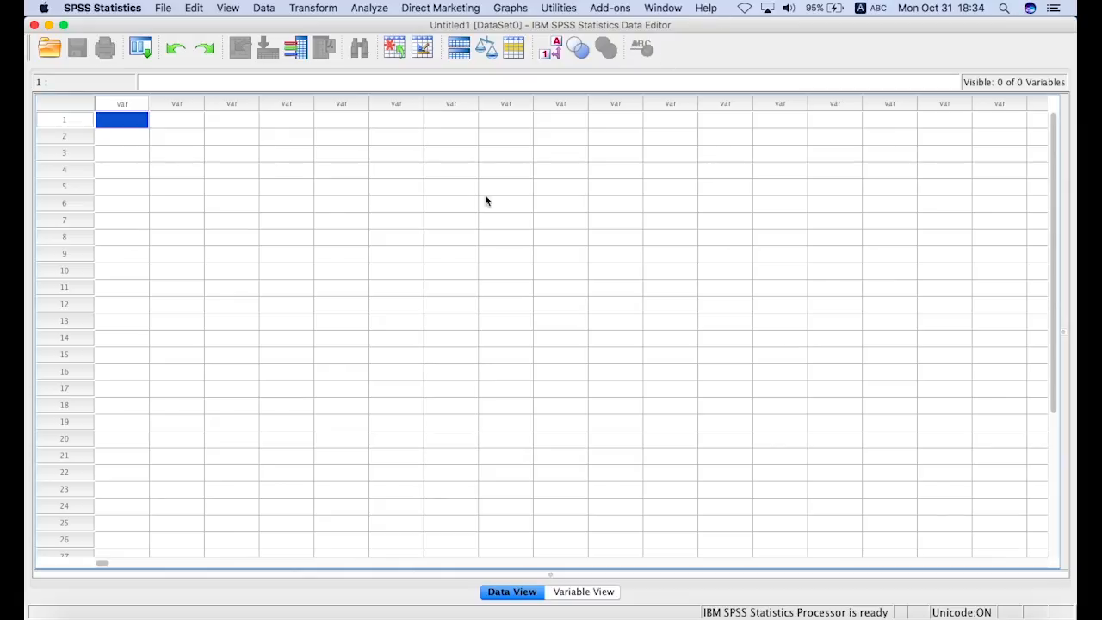
- Compare the empty data grid in Data View with the variable definition grid in Variable View
click(120, 120)
click(569, 599)
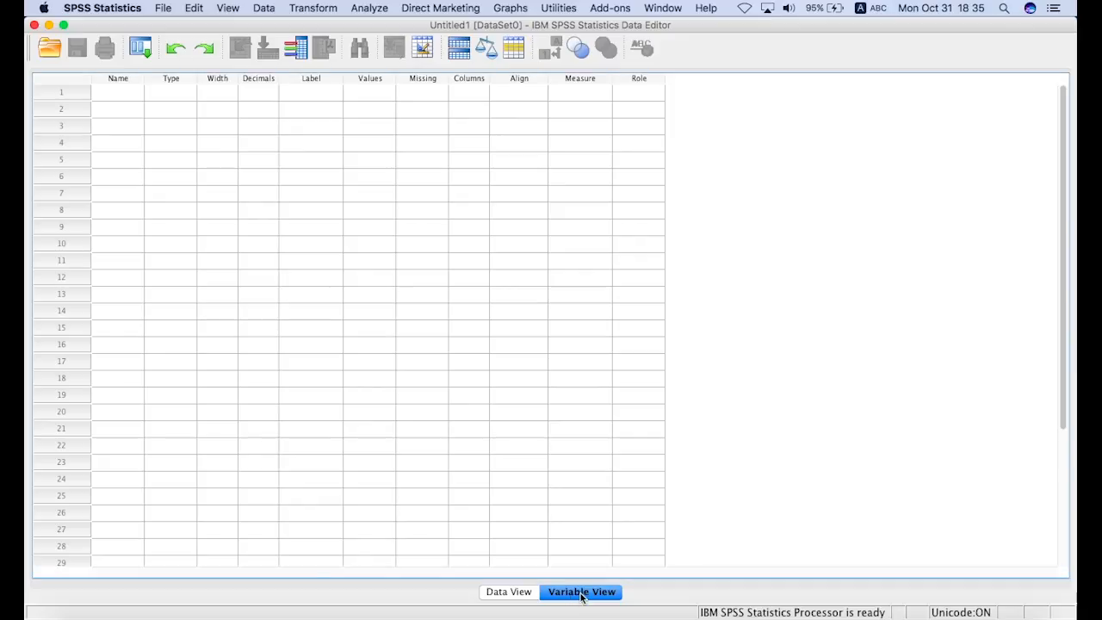
click(513, 596)
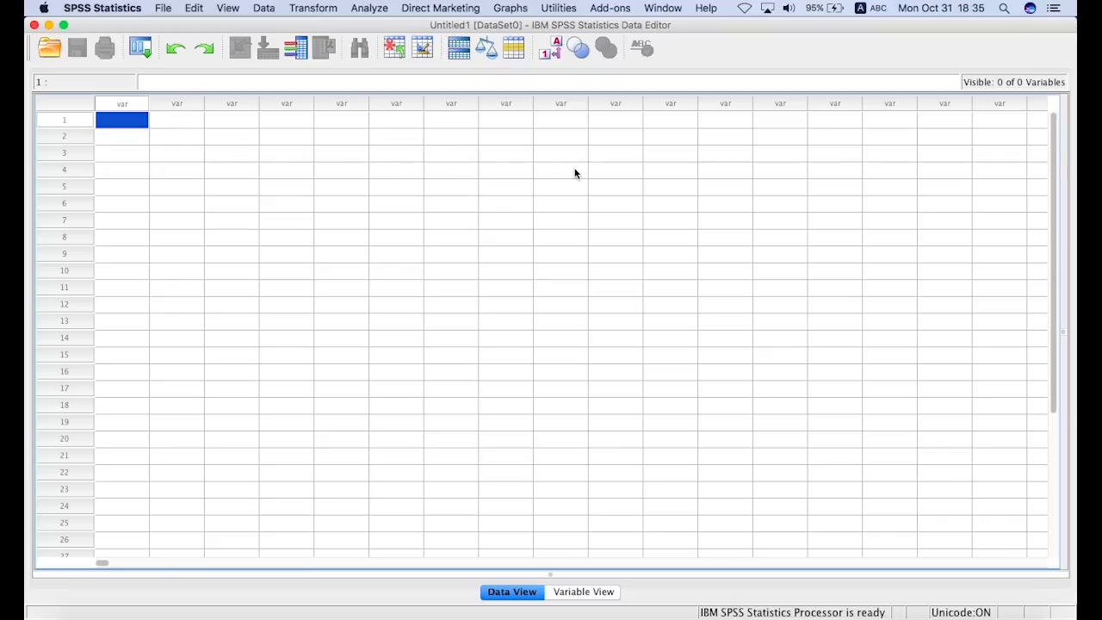
click(569, 593)
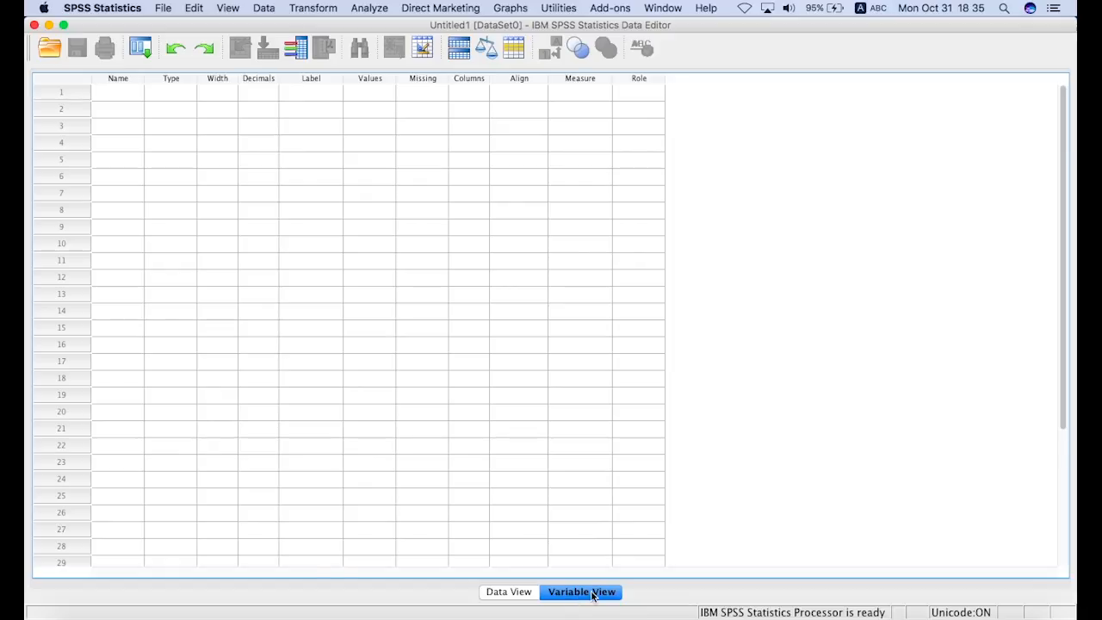
click(514, 593)
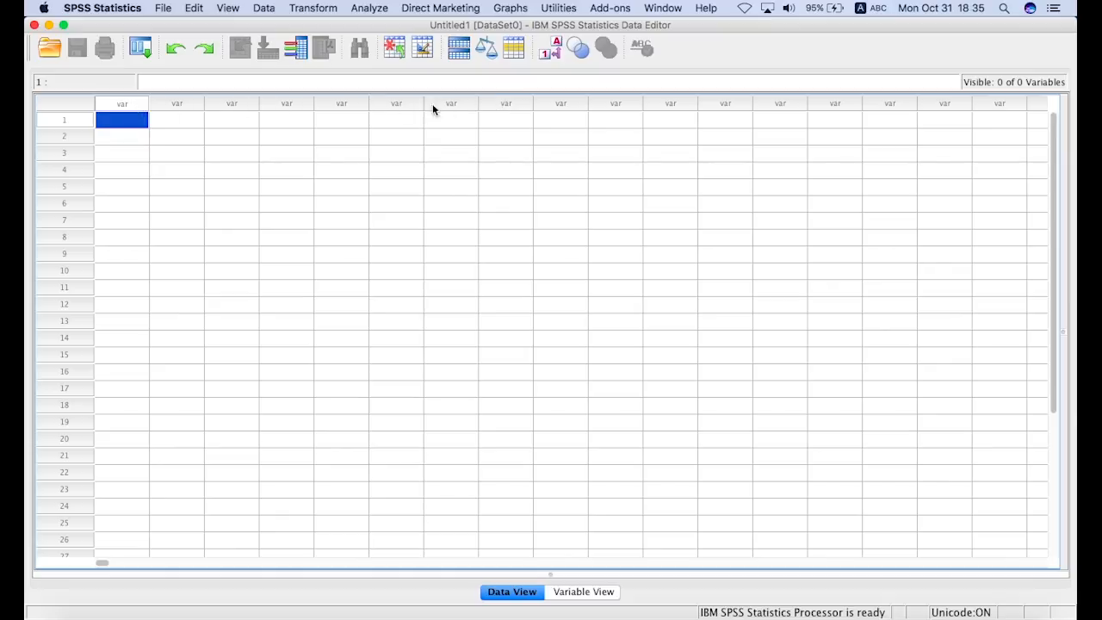
click(561, 593)
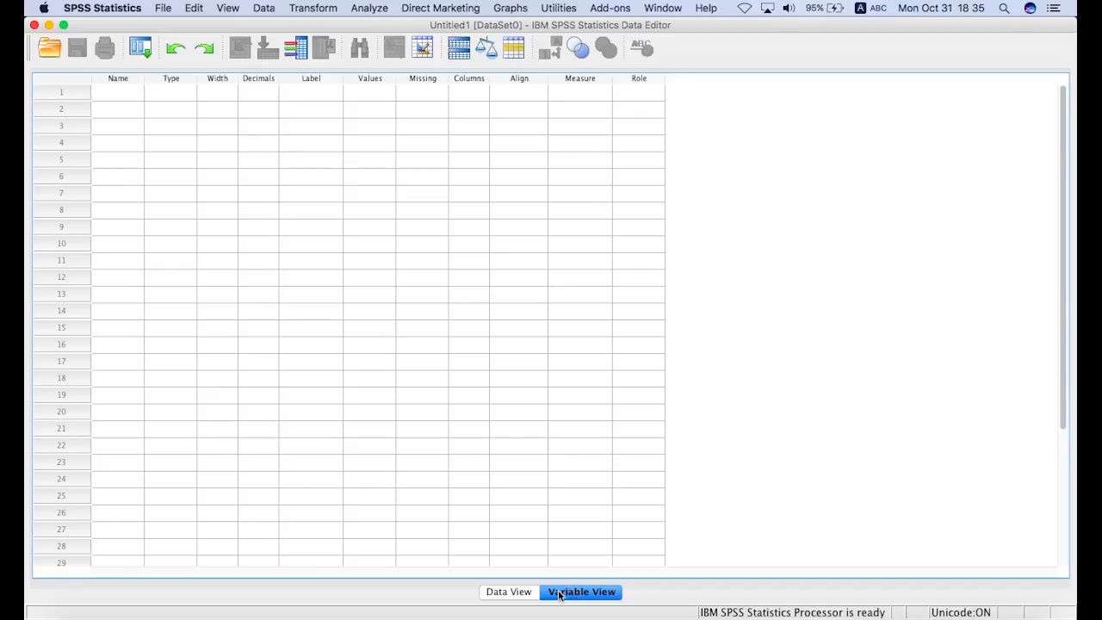
click(511, 593)
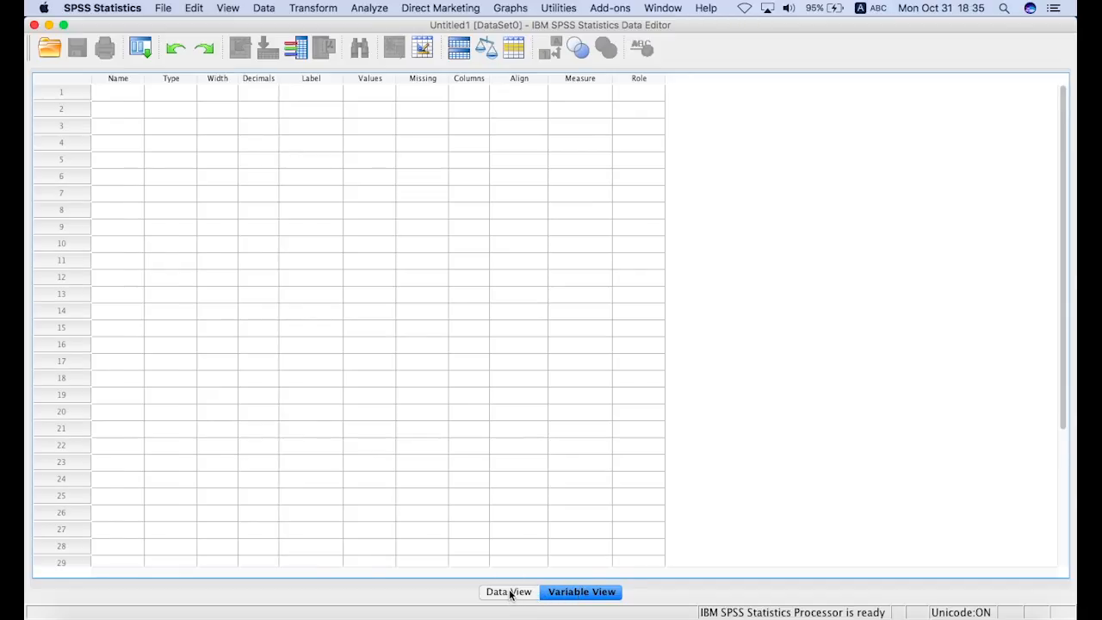
click(572, 592)
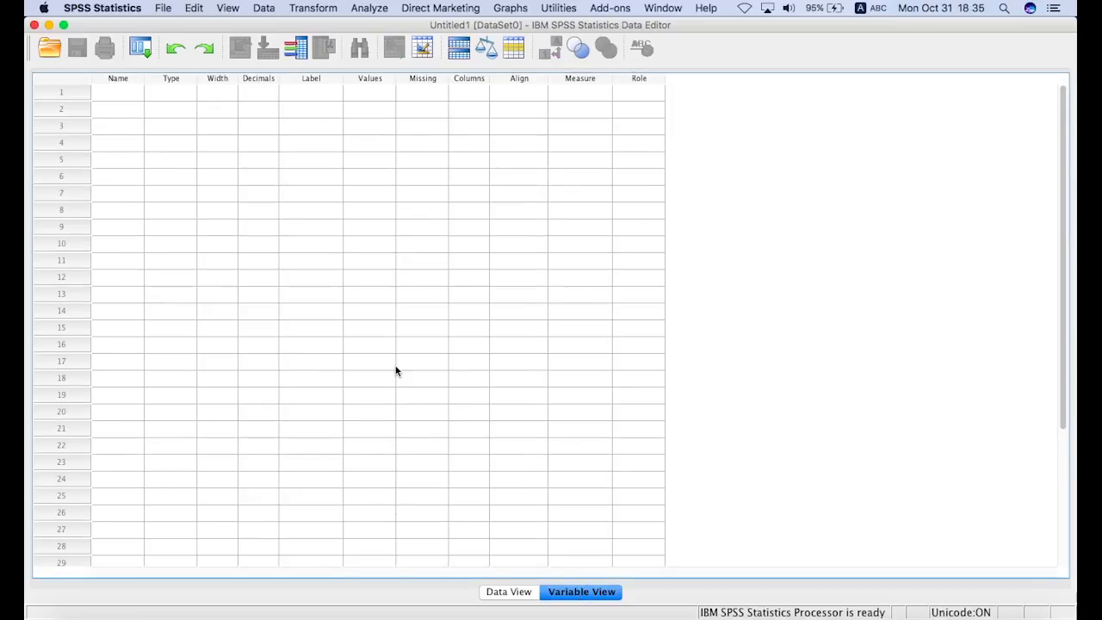
- Examine the Name, Label and Values attributes in the first variable row, and return to Data View
click(116, 93)
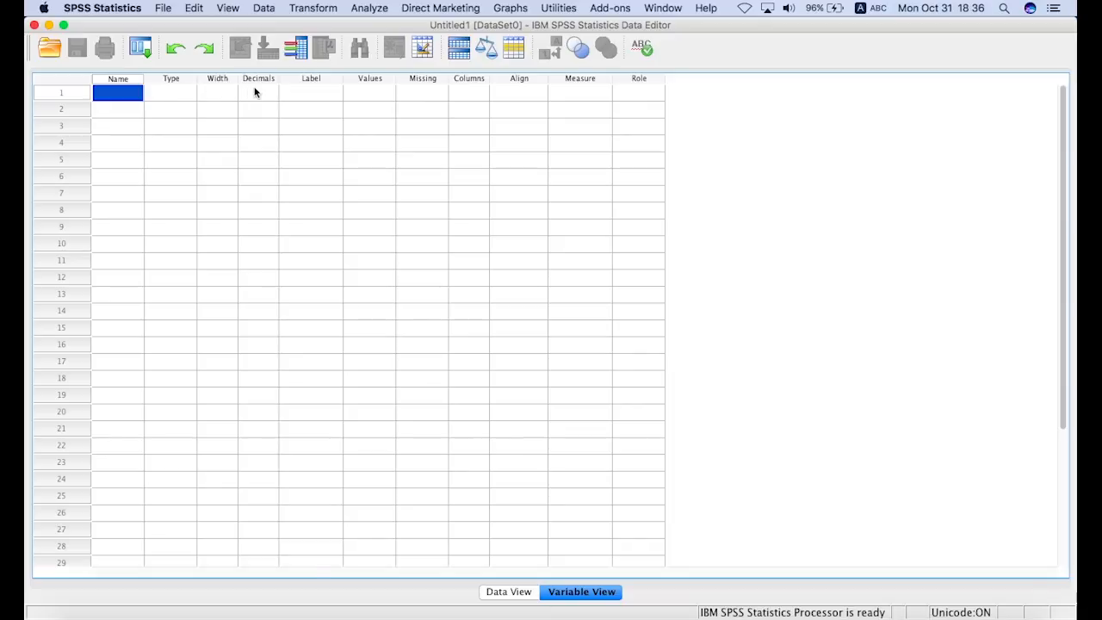
click(315, 96)
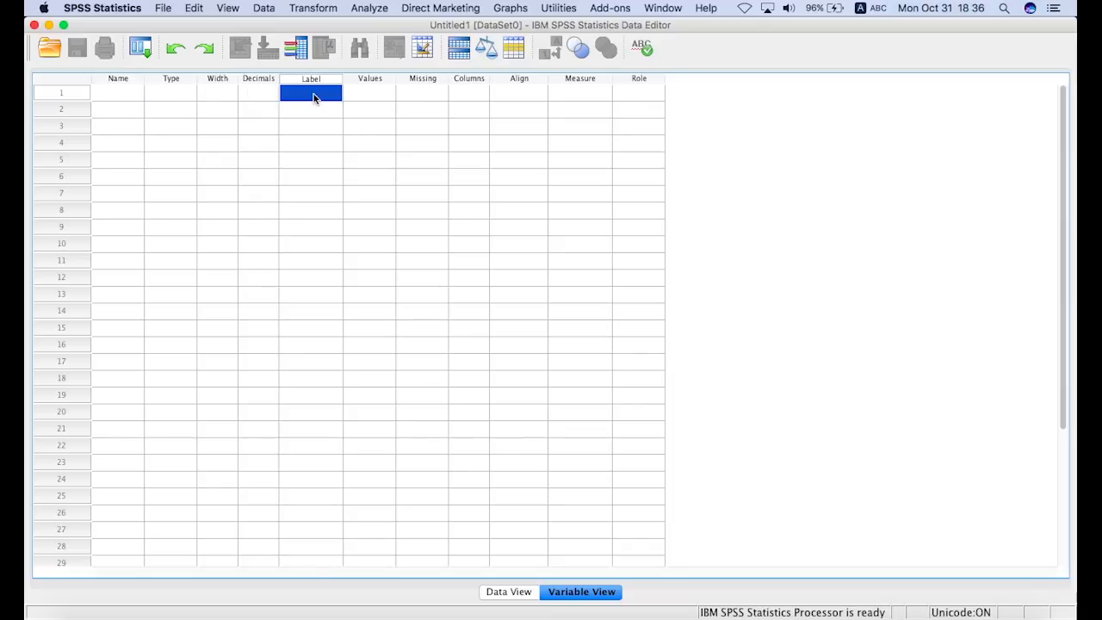
click(368, 95)
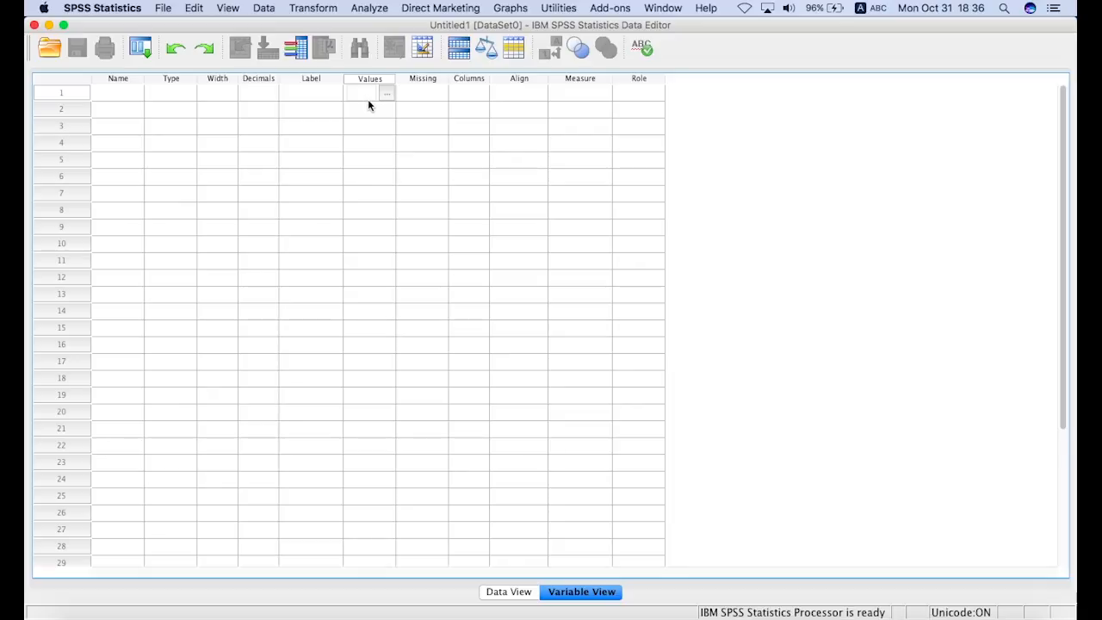
click(514, 592)
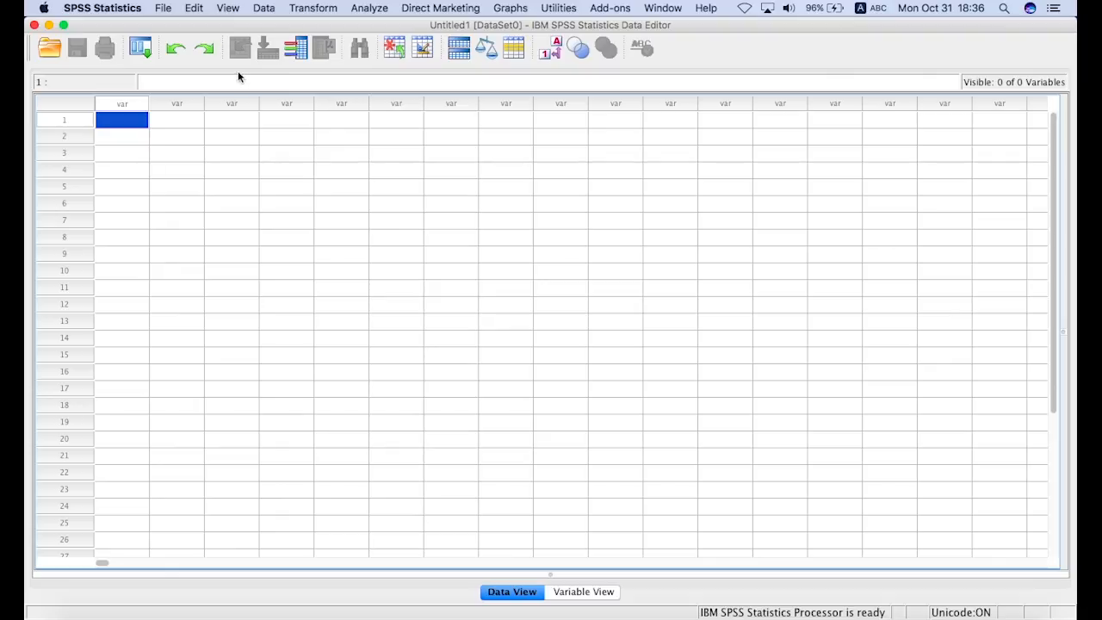
- Examine the available statistical analyses, including Custom Tables, Compare Means, Mixed Models, Regression, Loglinear, Classify and Nonparametric Tests
click(163, 8)
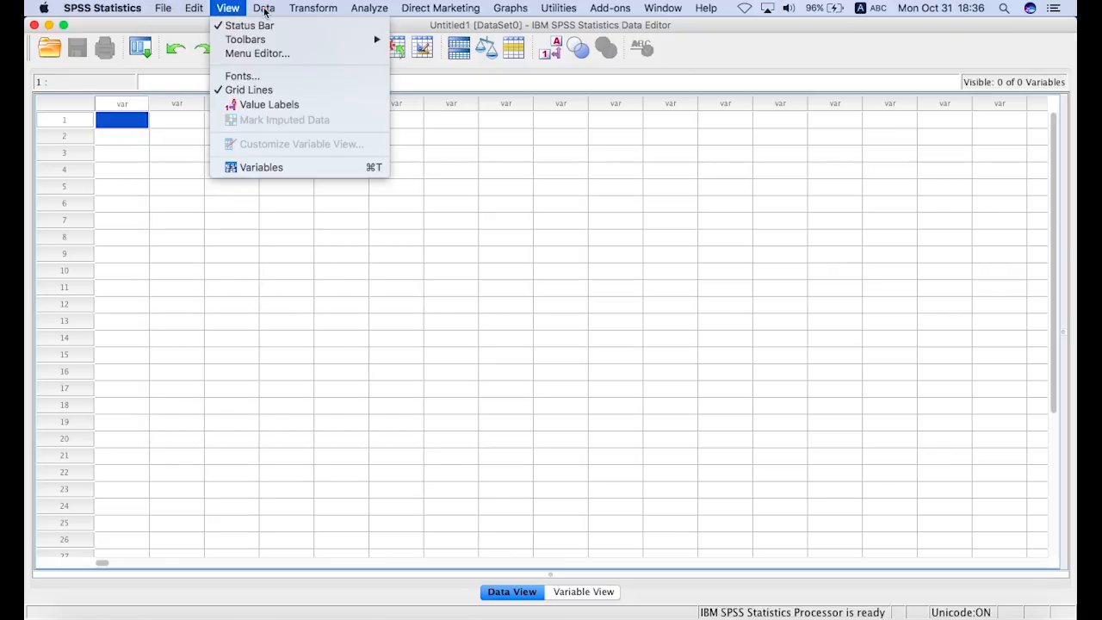
mouse_move(380, 18)
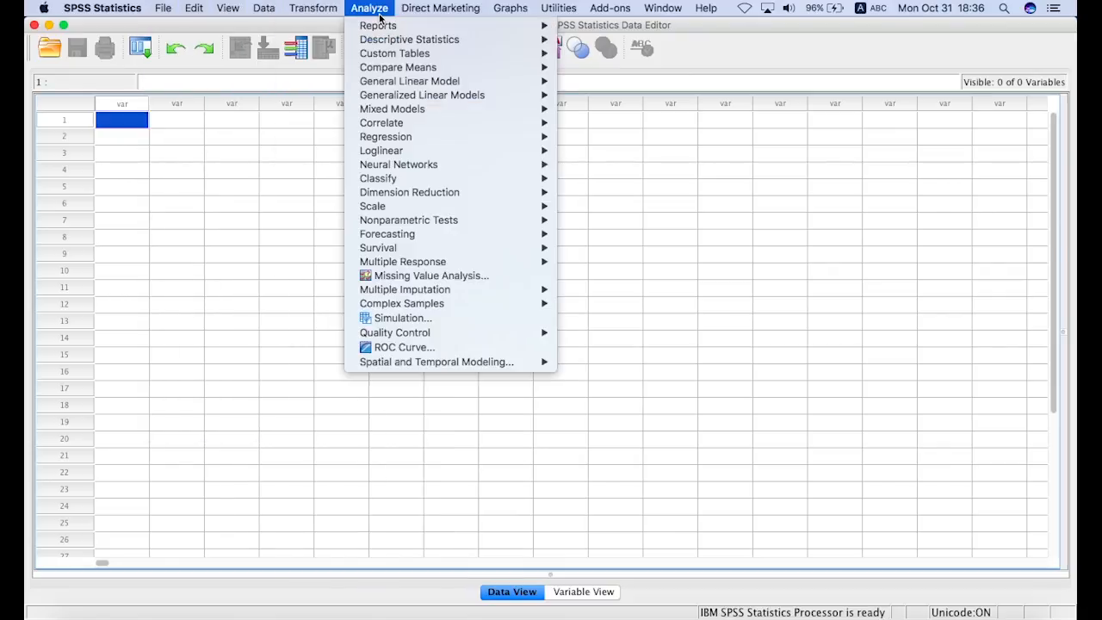
mouse_move(378, 42)
mouse_move(172, 14)
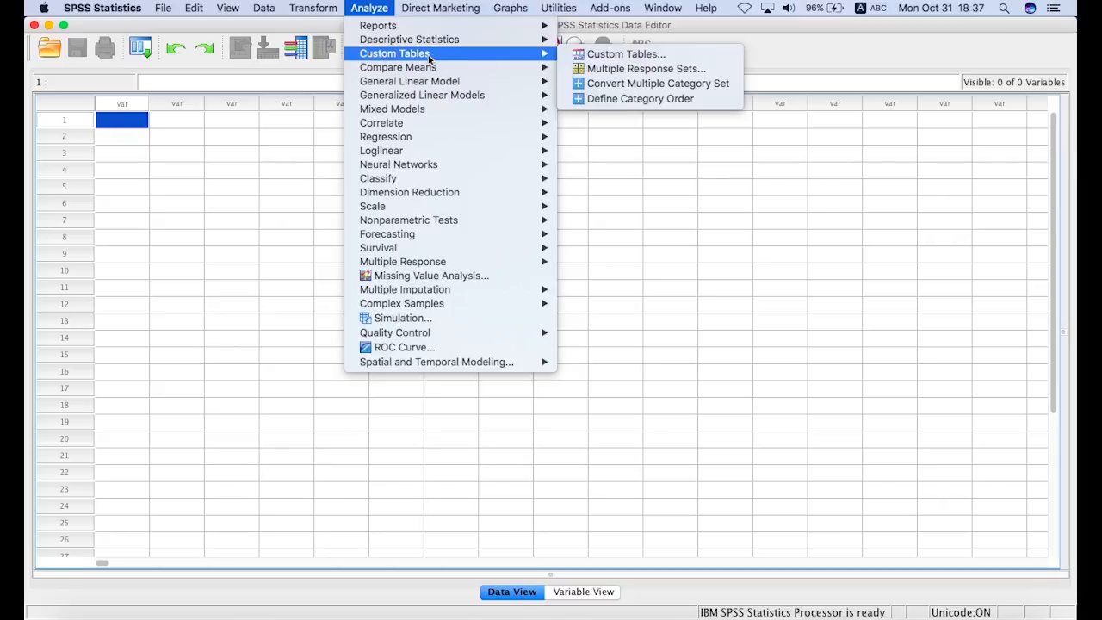
mouse_move(435, 68)
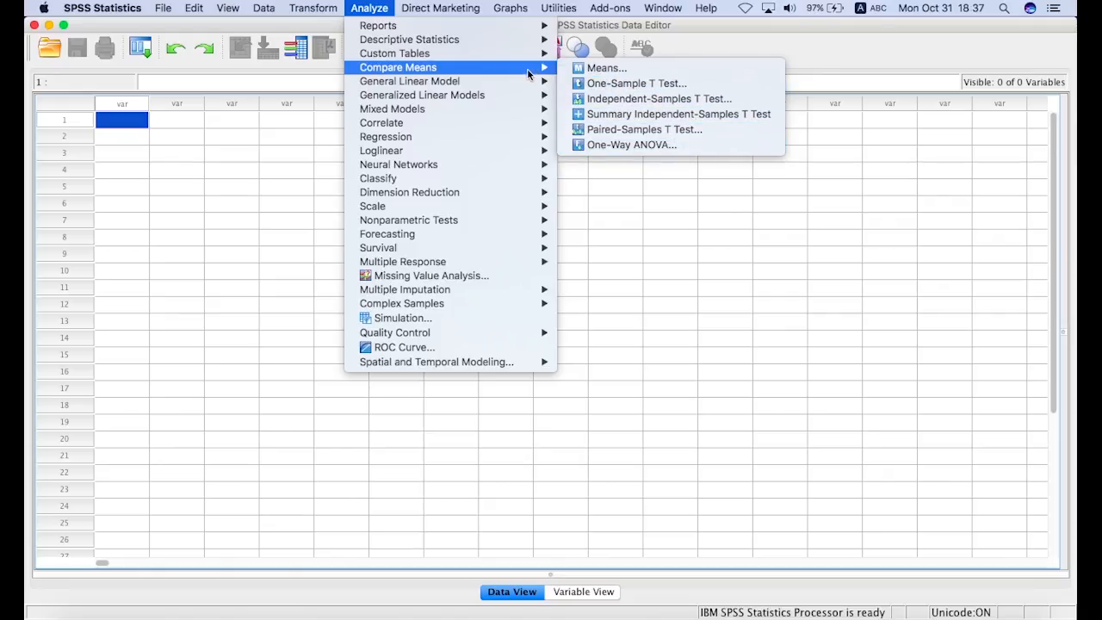
mouse_move(505, 84)
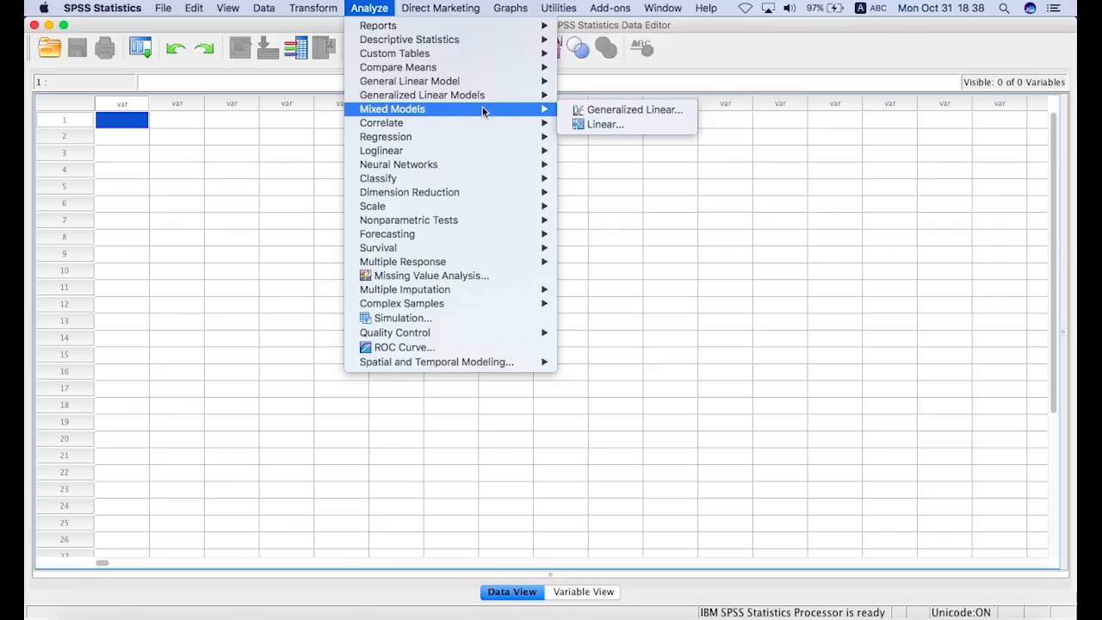
mouse_move(465, 138)
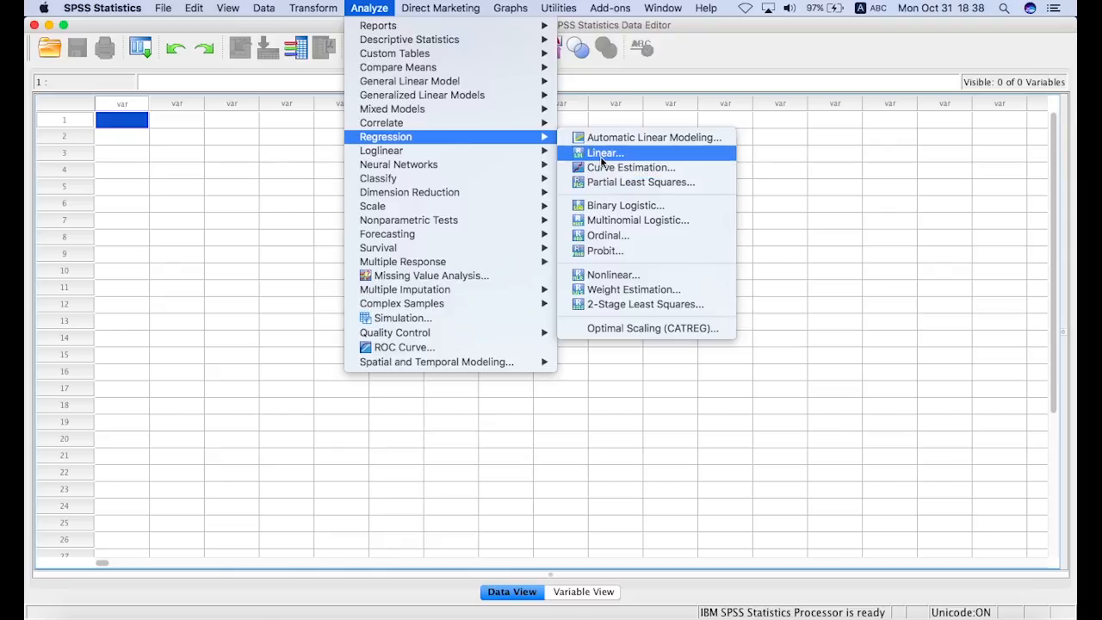
mouse_move(539, 128)
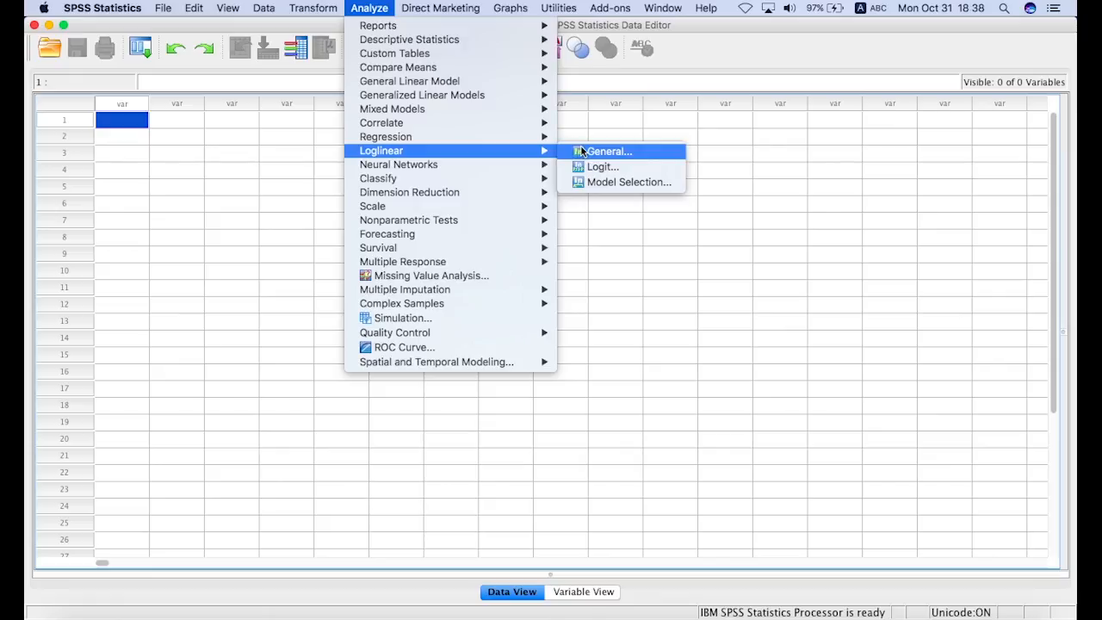
mouse_move(491, 177)
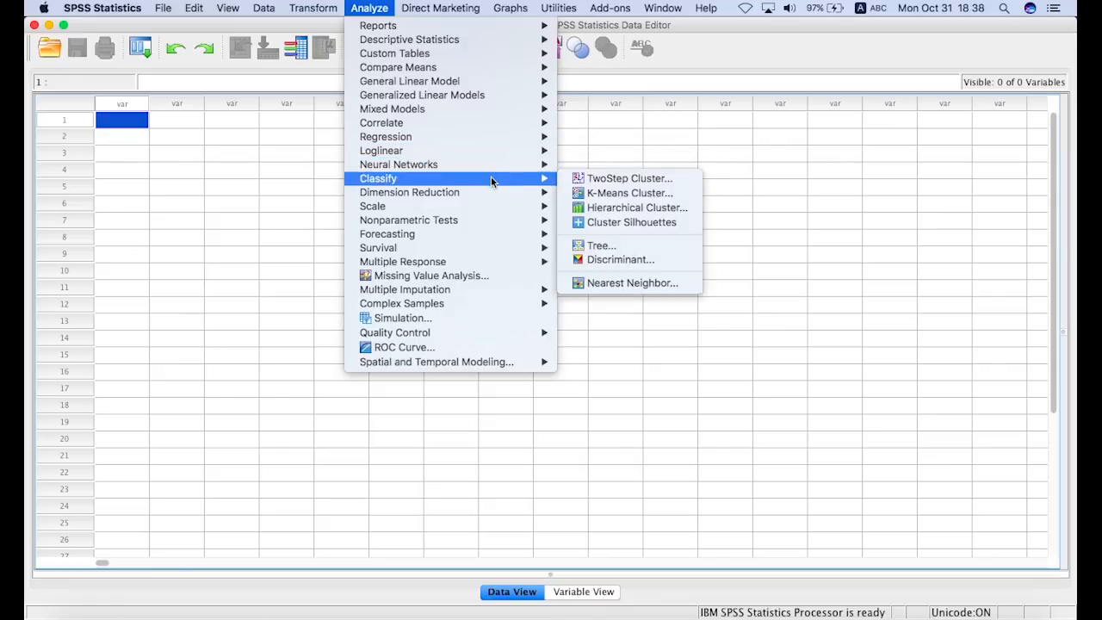
mouse_move(474, 221)
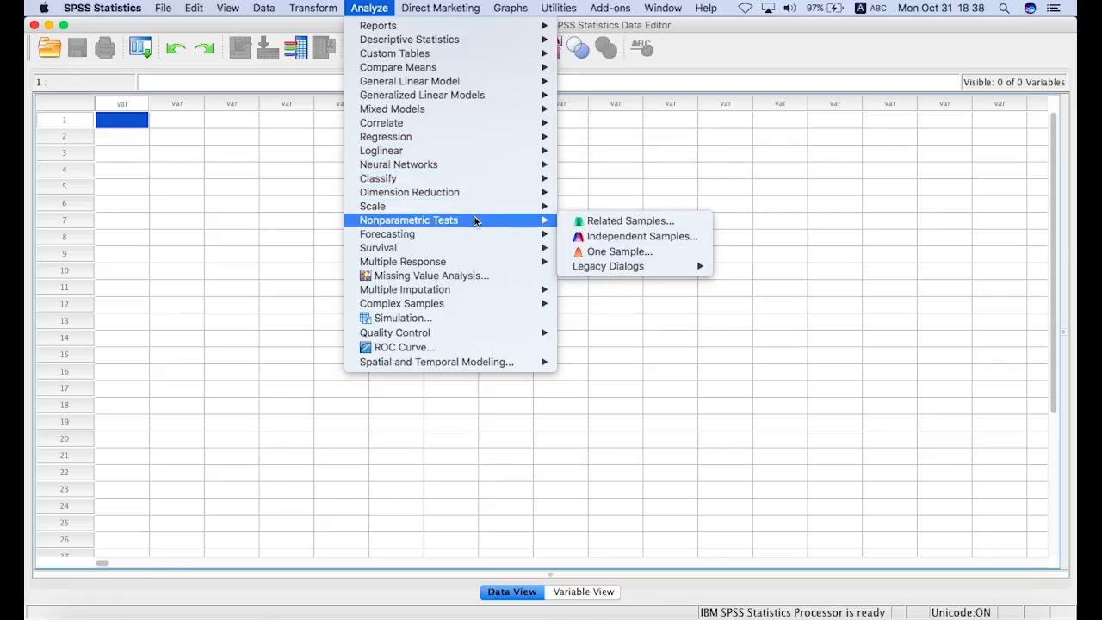
mouse_move(461, 254)
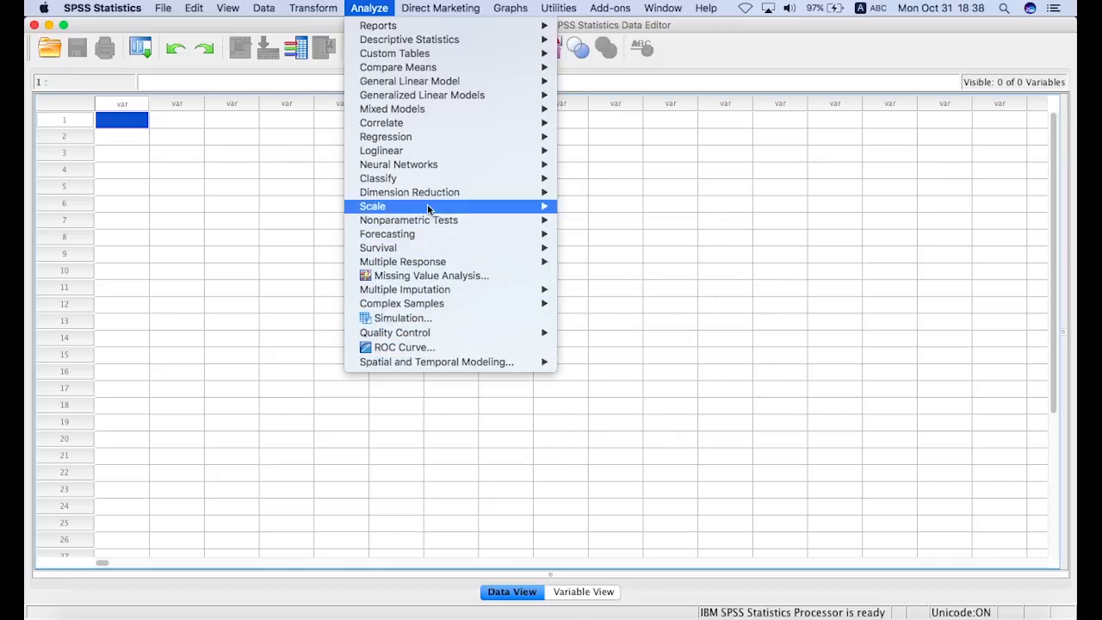
- Examine the commands available for transforming variables, managing data, changing the display and handling files
mouse_move(313, 10)
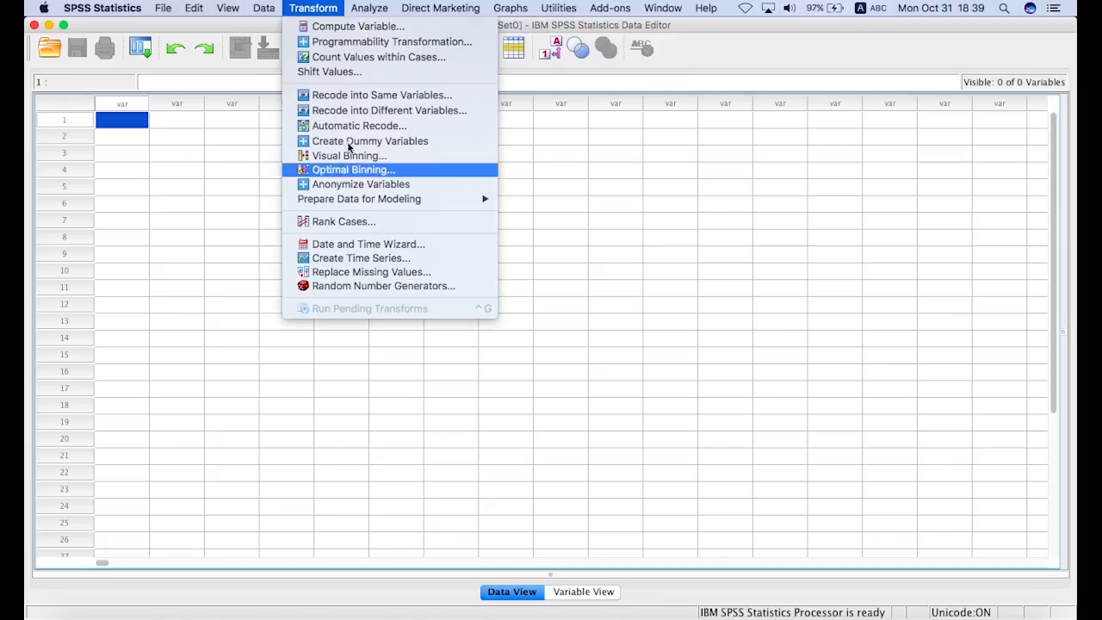
mouse_move(267, 10)
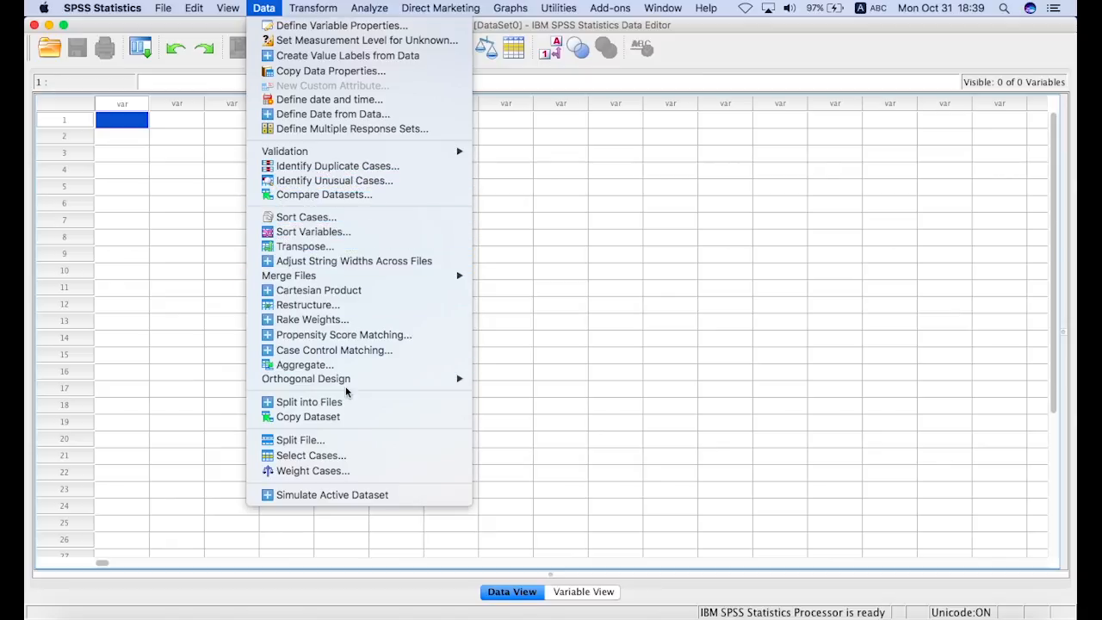
mouse_move(327, 281)
click(715, 54)
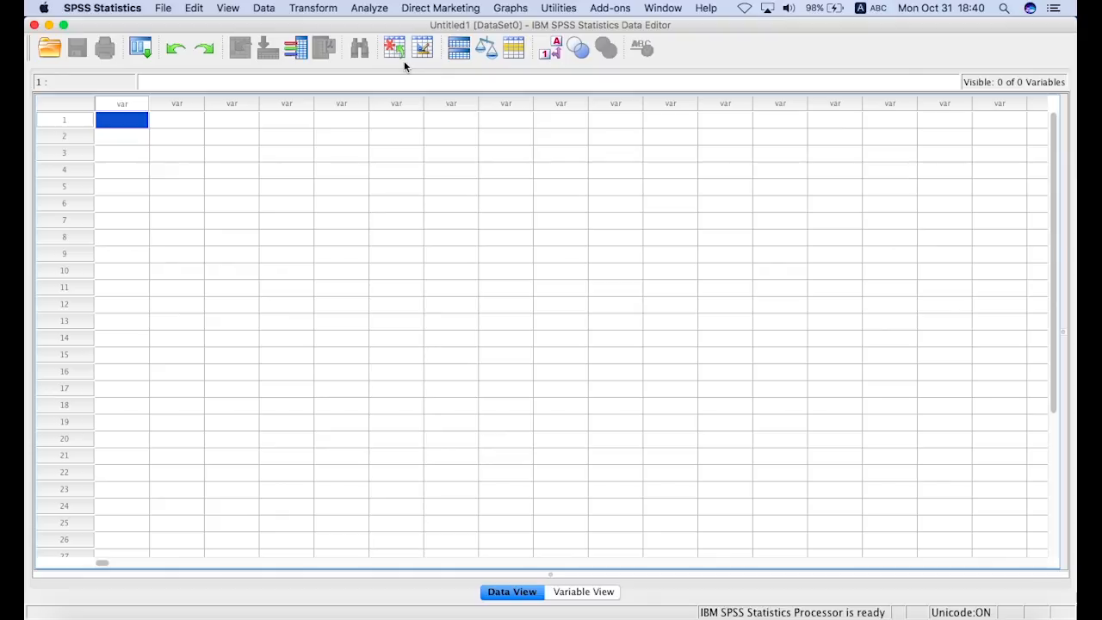
click(264, 11)
mouse_move(228, 9)
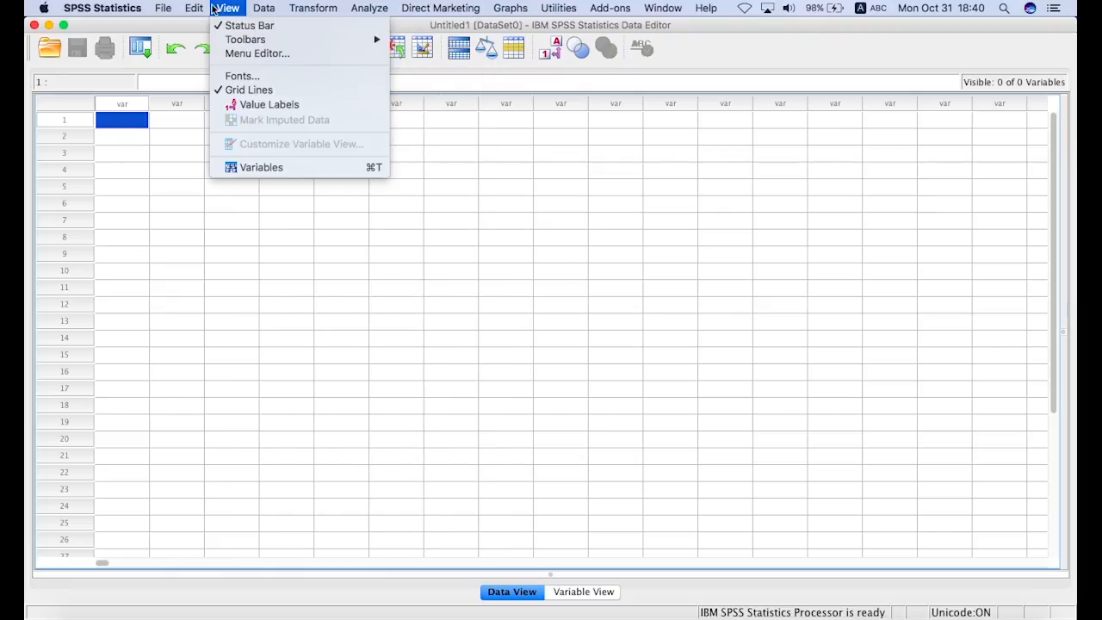
mouse_move(191, 8)
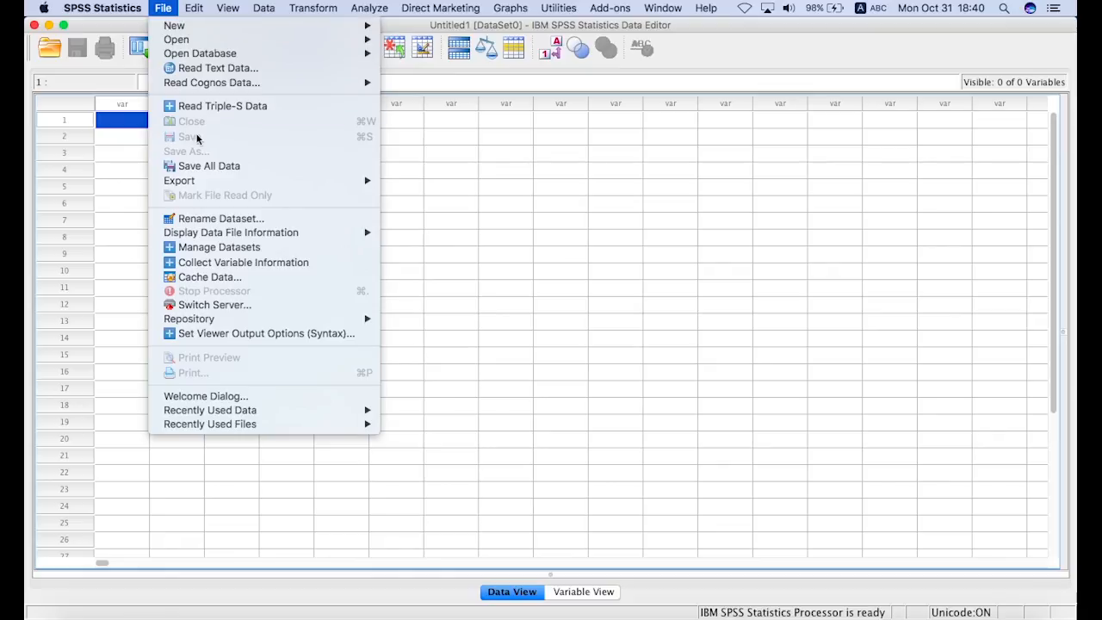
mouse_move(250, 181)
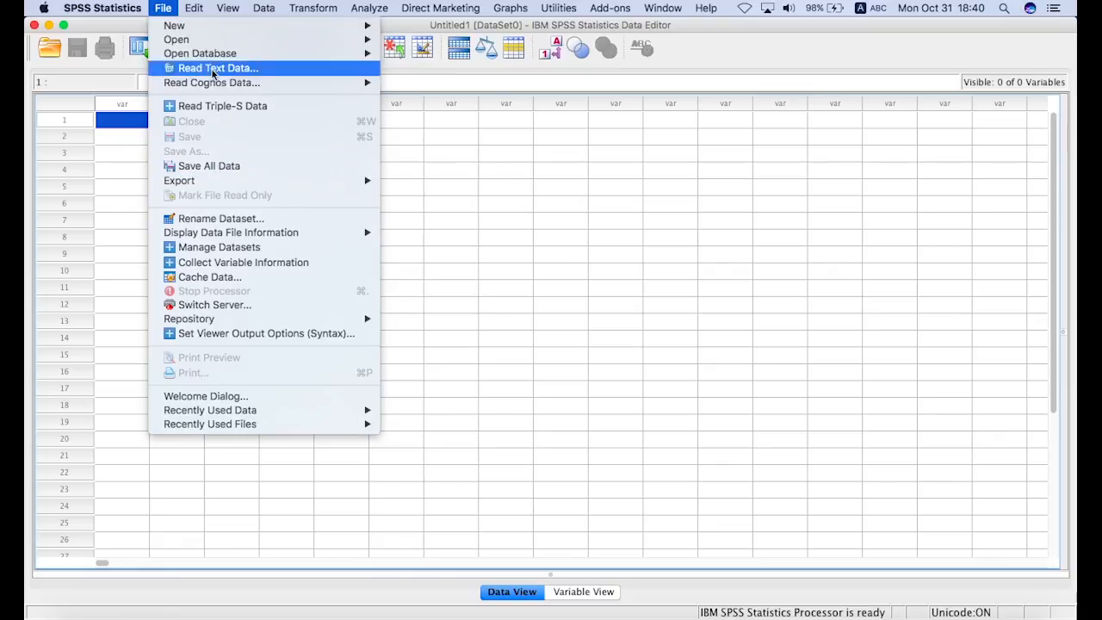
mouse_move(211, 46)
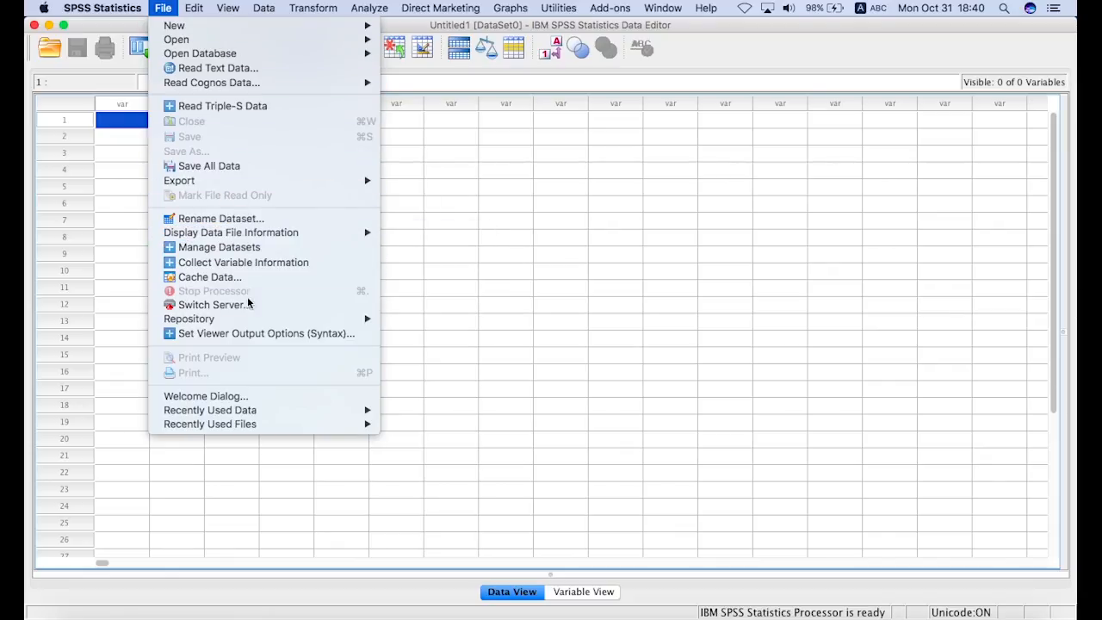
click(502, 196)
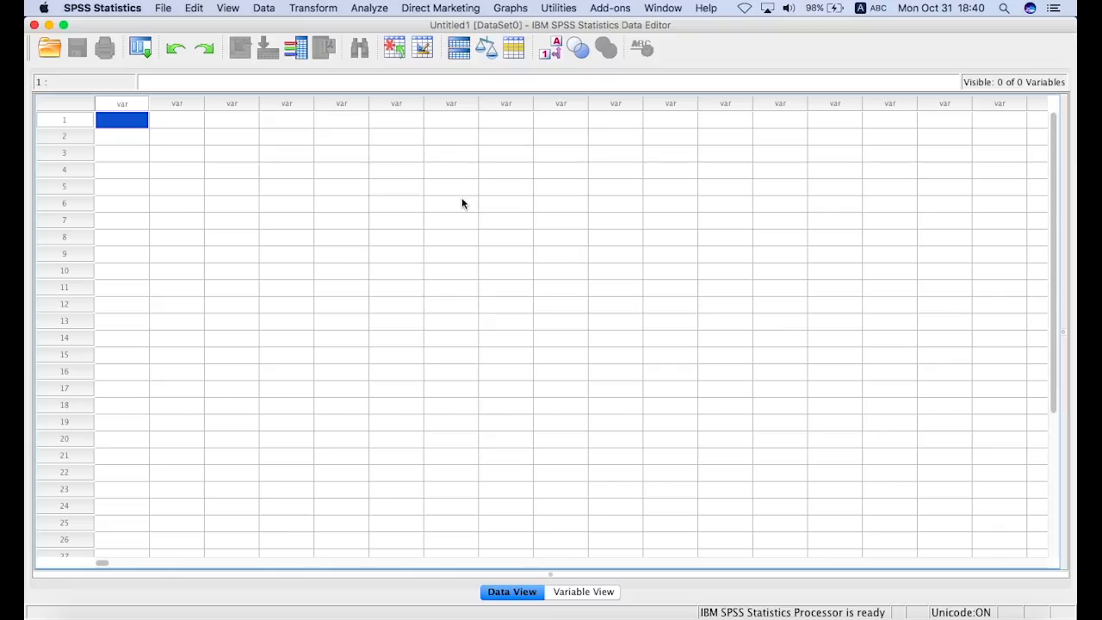
click(162, 8)
mouse_move(101, 8)
click(49, 47)
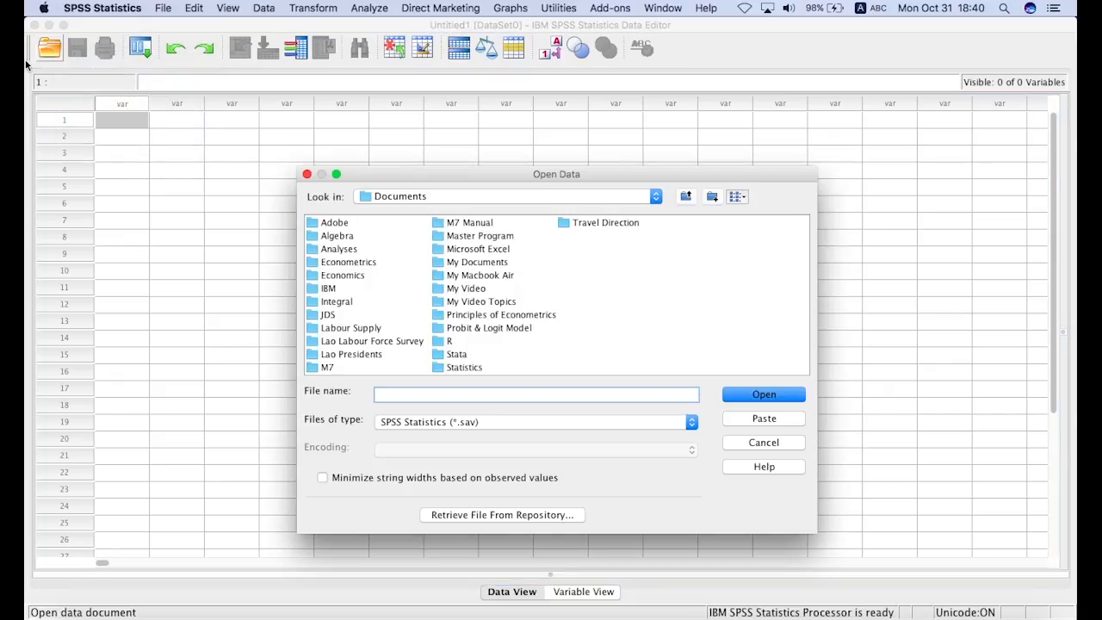
click(606, 198)
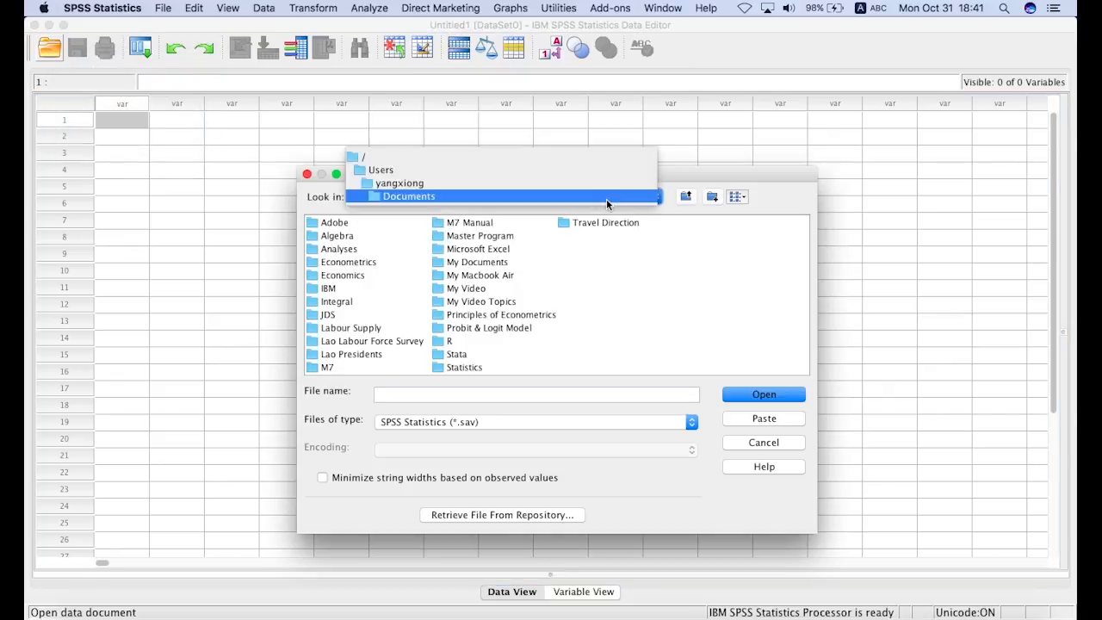
click(675, 283)
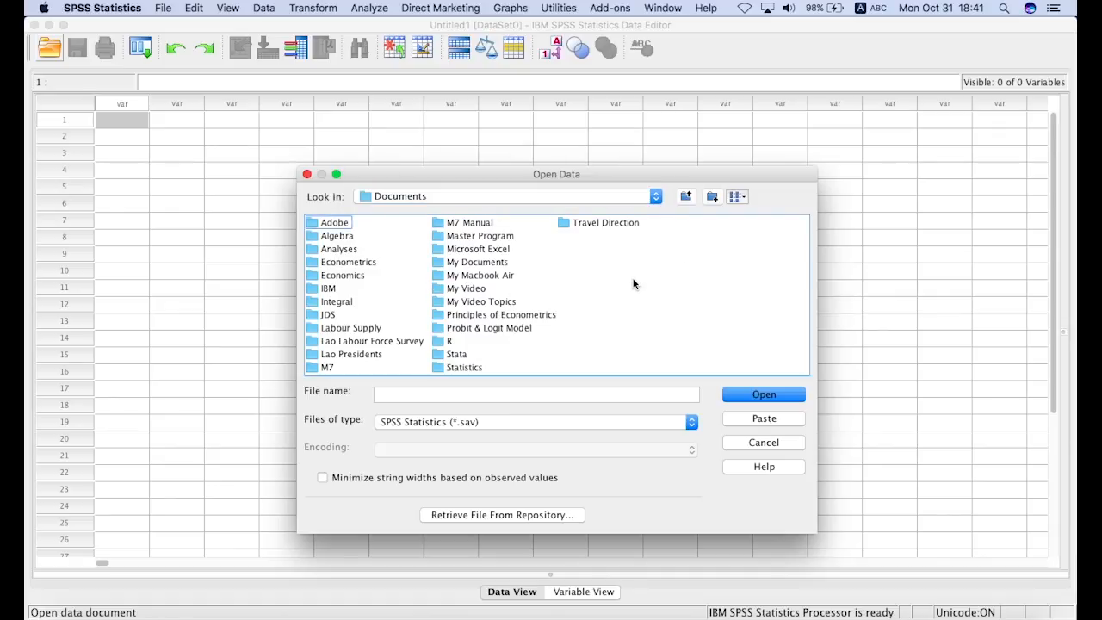
click(659, 198)
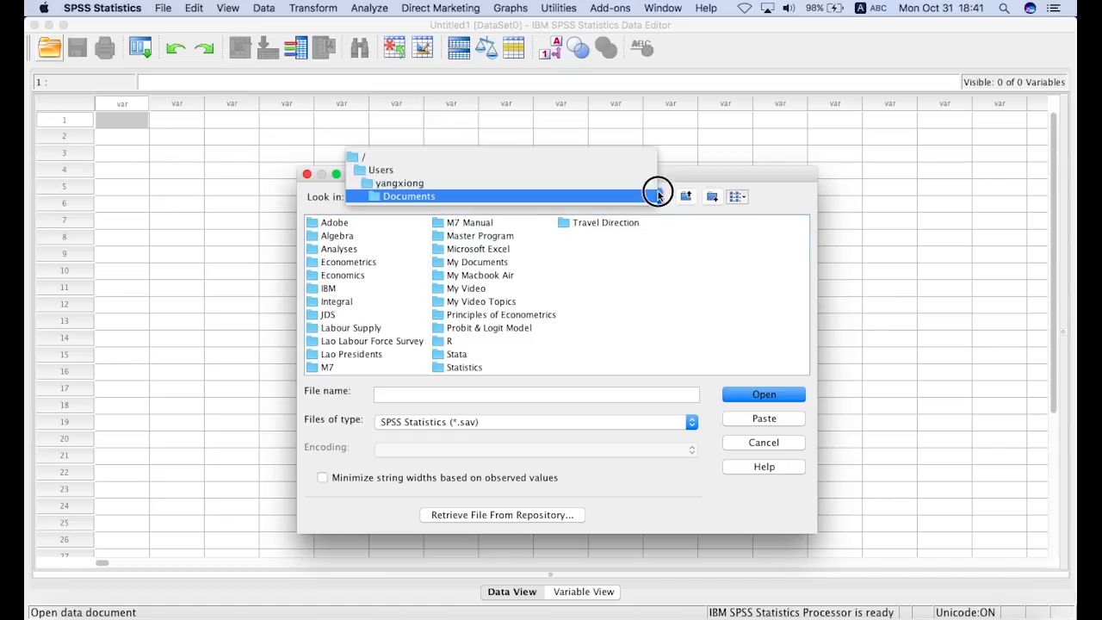
click(554, 158)
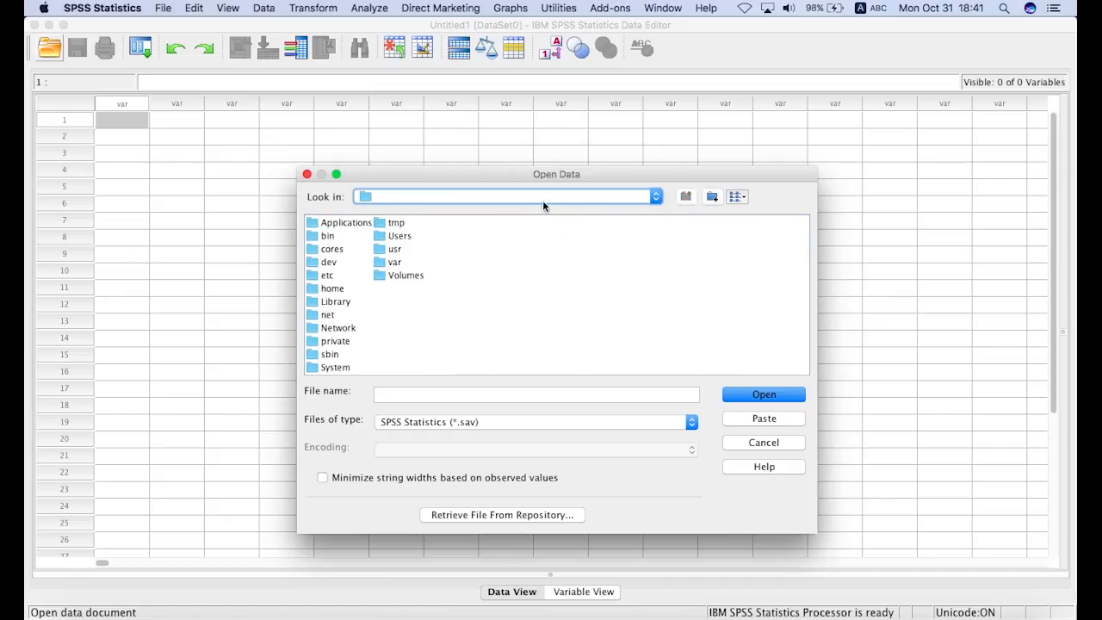
click(657, 197)
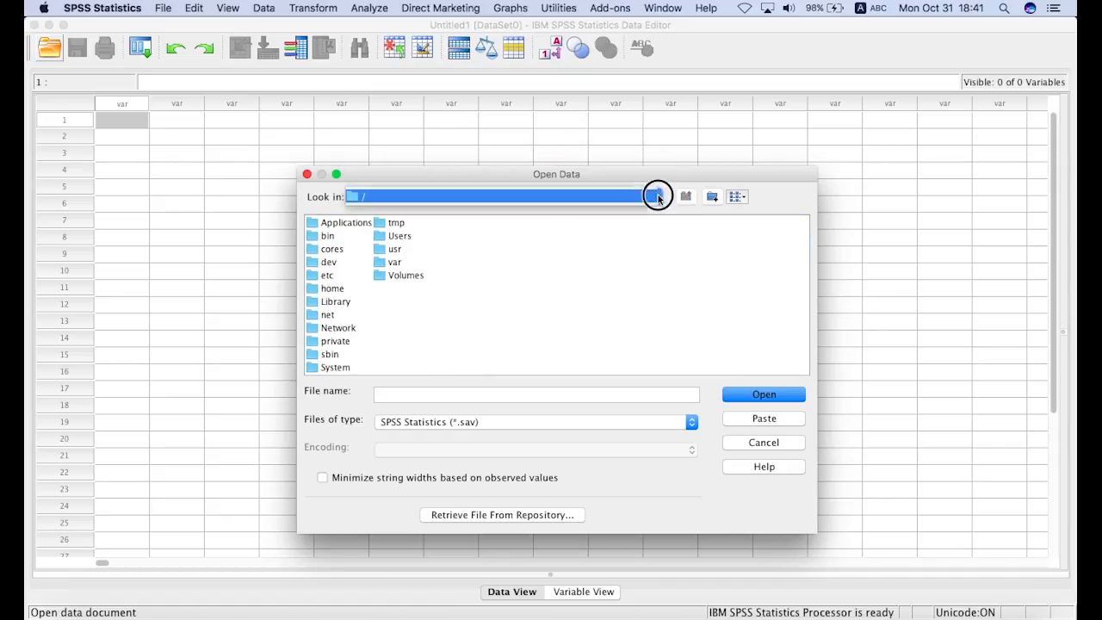
click(691, 235)
key(Escape)
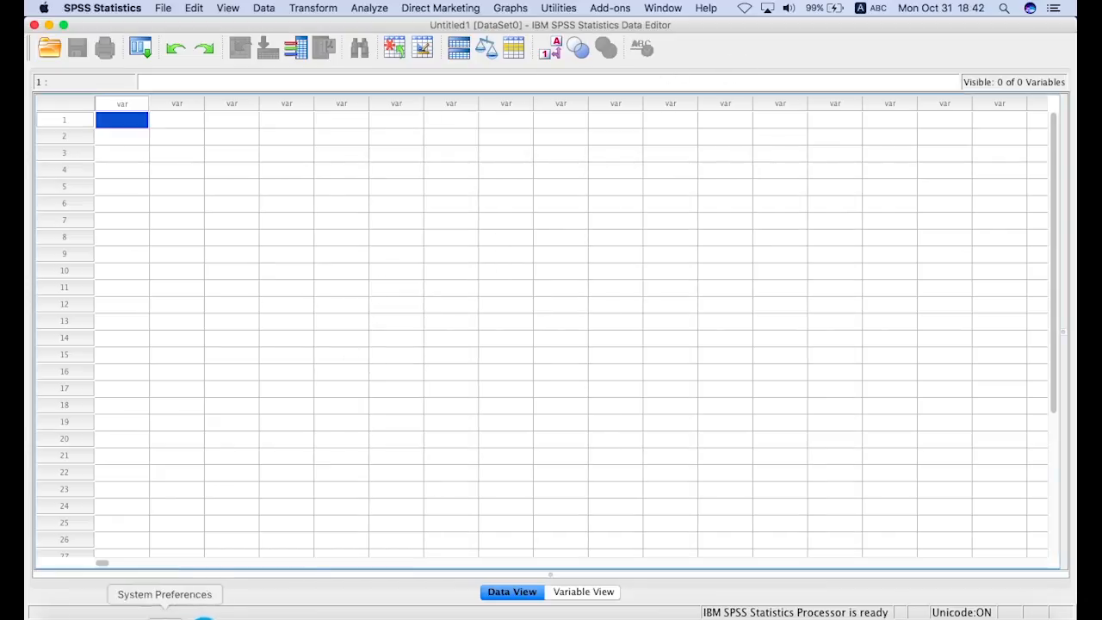
- Switch to Finder and load ATM.xlsx from the Data folder into the SPSS Data Editor
click(80, 607)
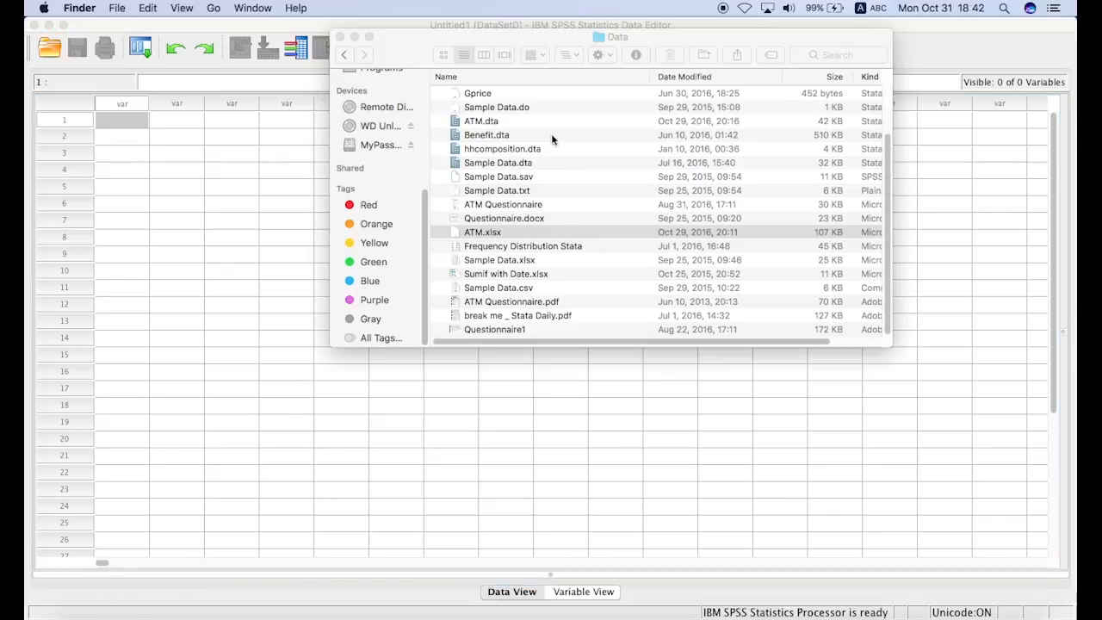
drag(477, 50, 635, 147)
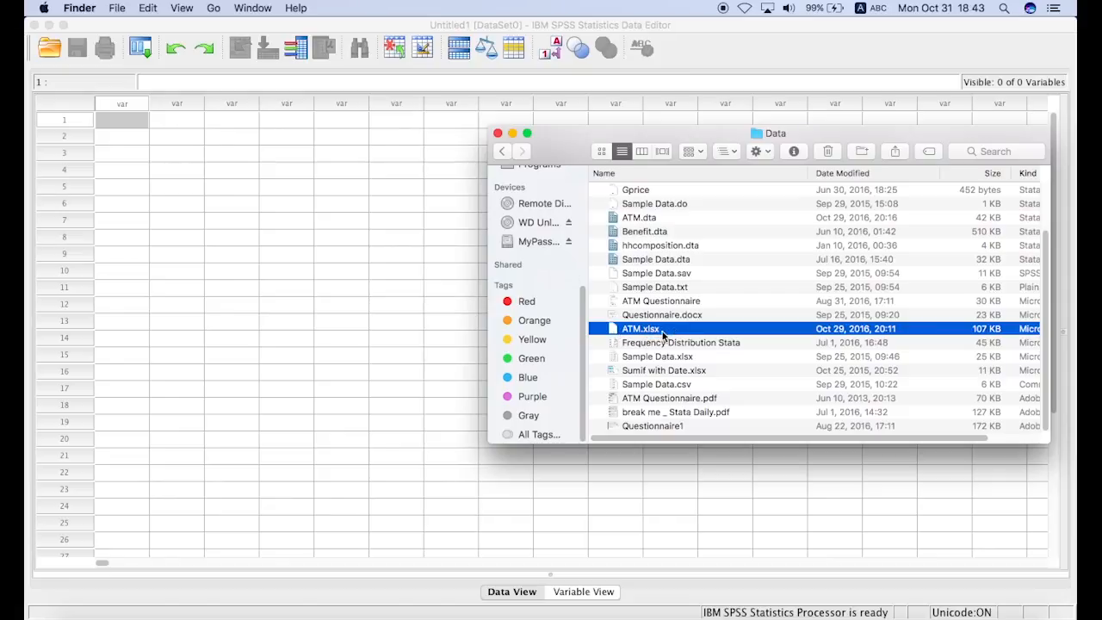
drag(663, 333, 334, 216)
mouse_move(329, 246)
mouse_down()
mouse_move(327, 227)
mouse_move(335, 233)
mouse_up()
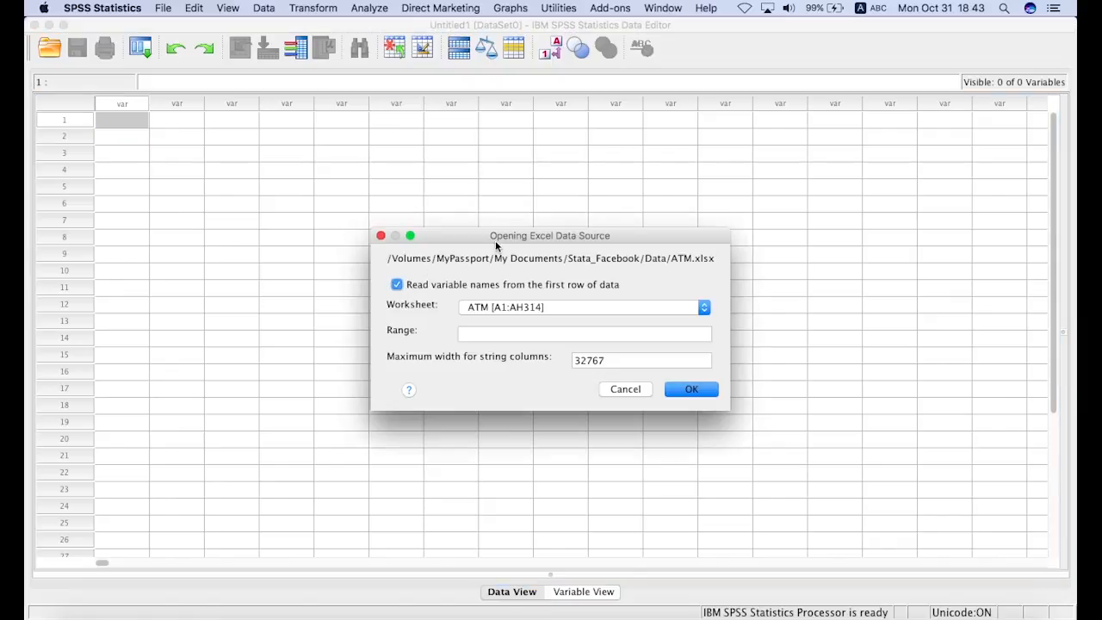
- Compare the worksheets offered for the import with the sheets of the ATM workbook in Excel, and return to SPSS
drag(495, 243, 497, 198)
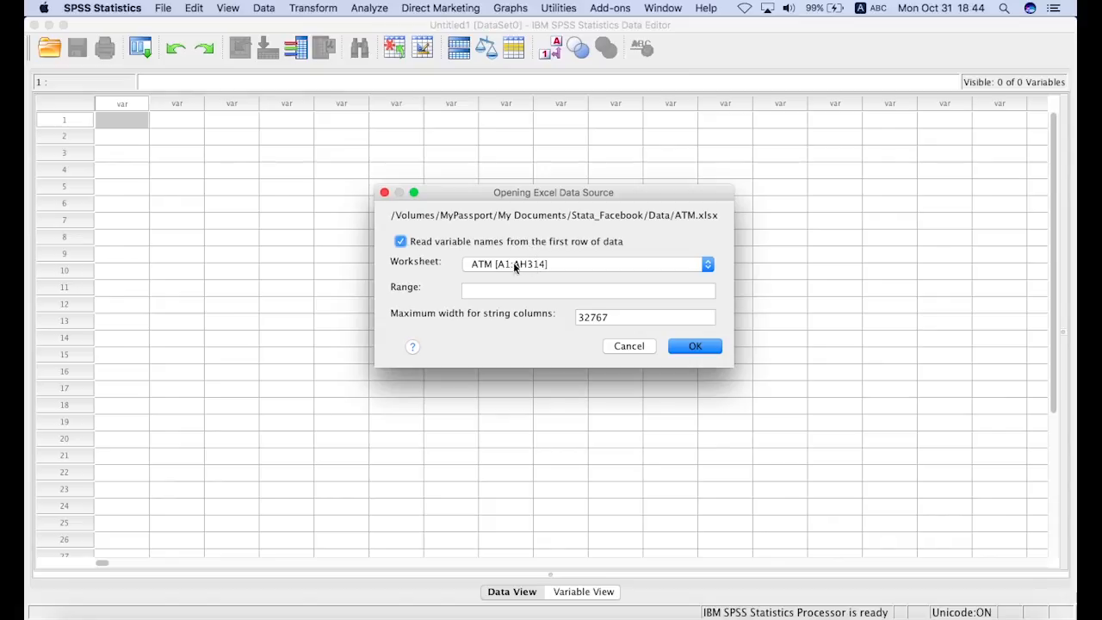
click(536, 265)
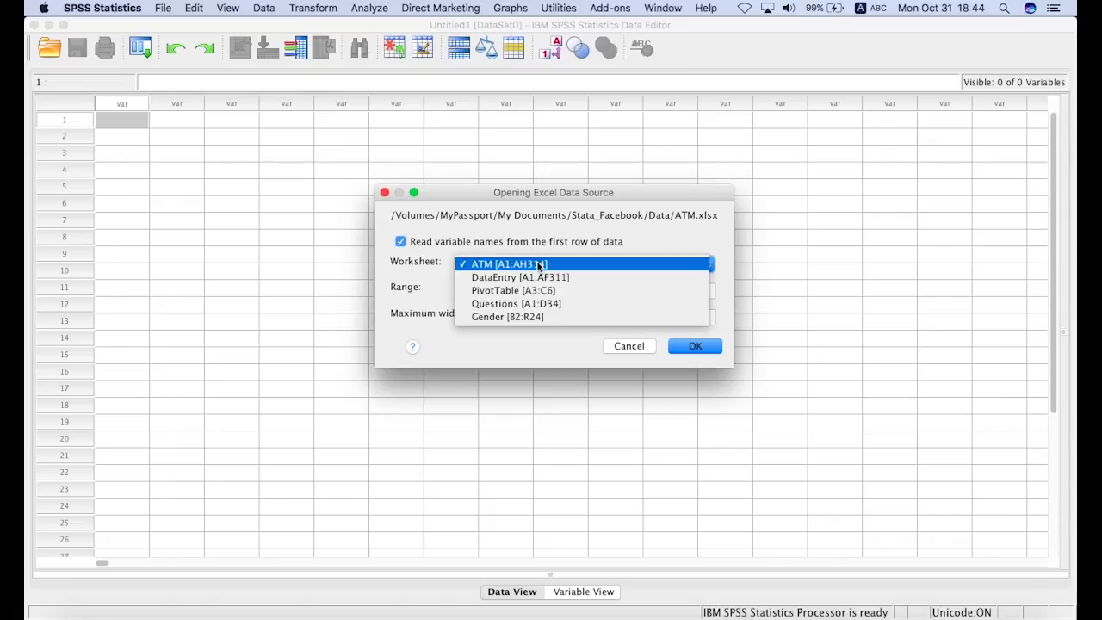
click(538, 263)
click(376, 615)
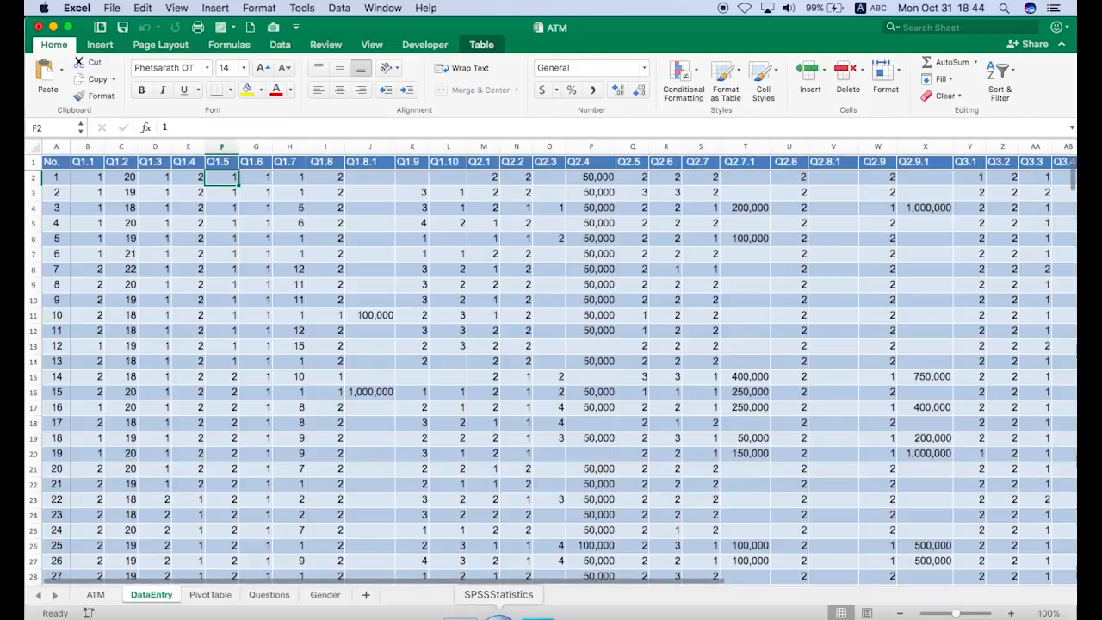
click(498, 614)
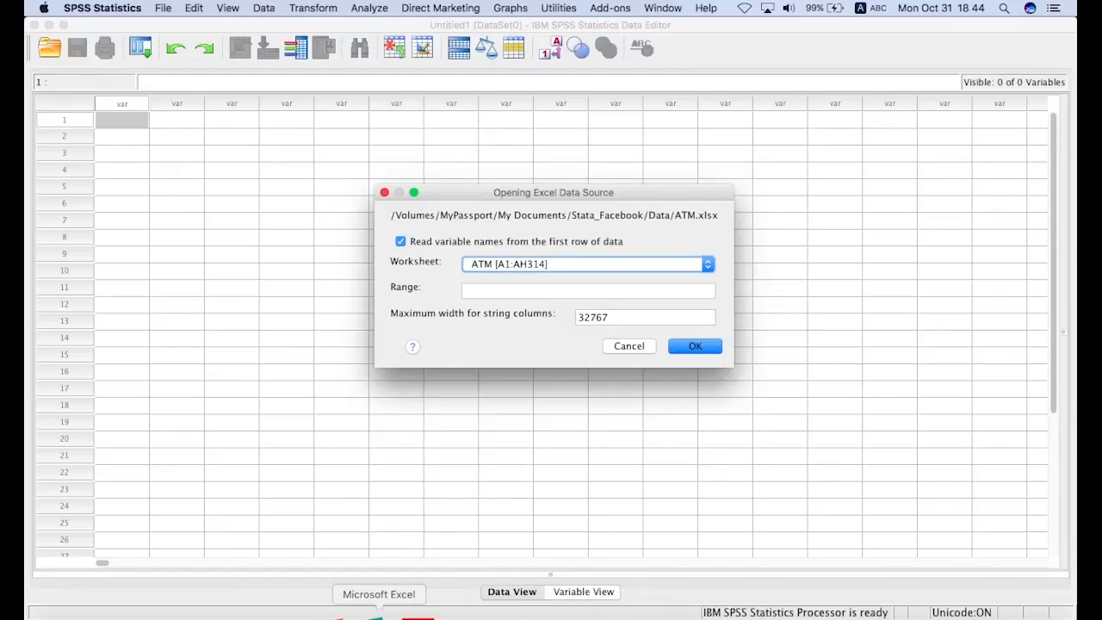
click(383, 613)
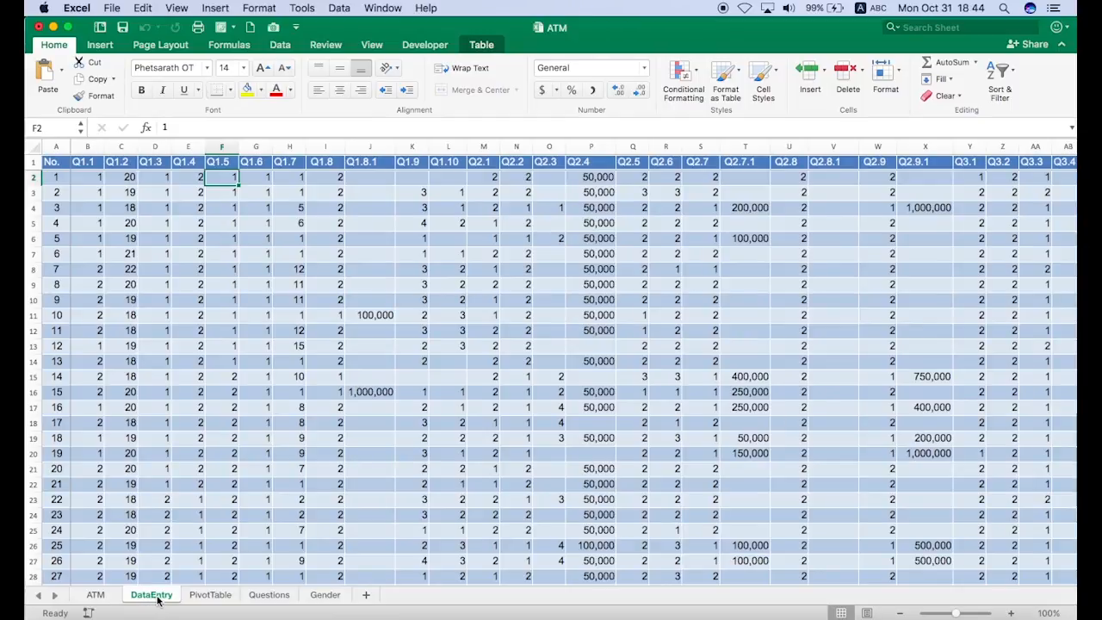
click(498, 617)
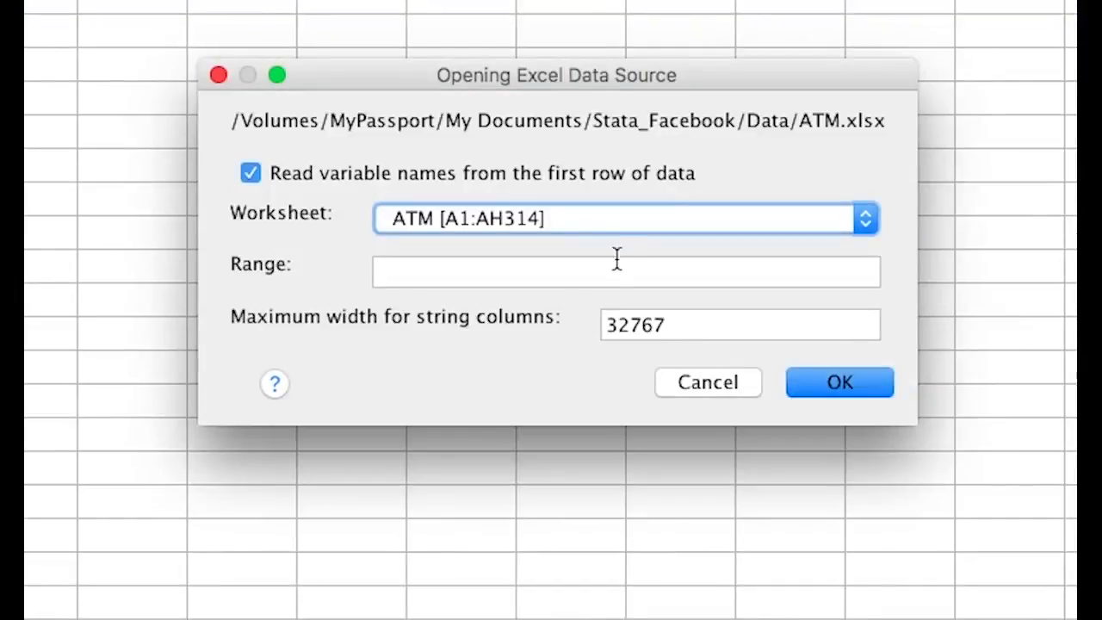
- Import the DataEntry worksheet of ATM.xlsx, reading variable names from the first row of data
click(596, 219)
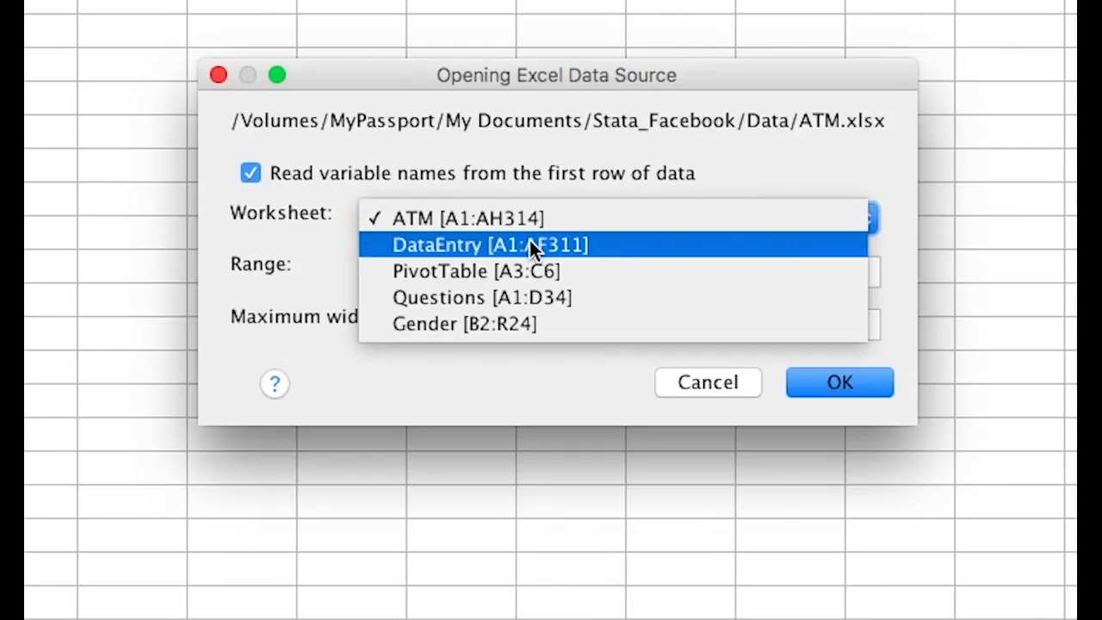
click(557, 248)
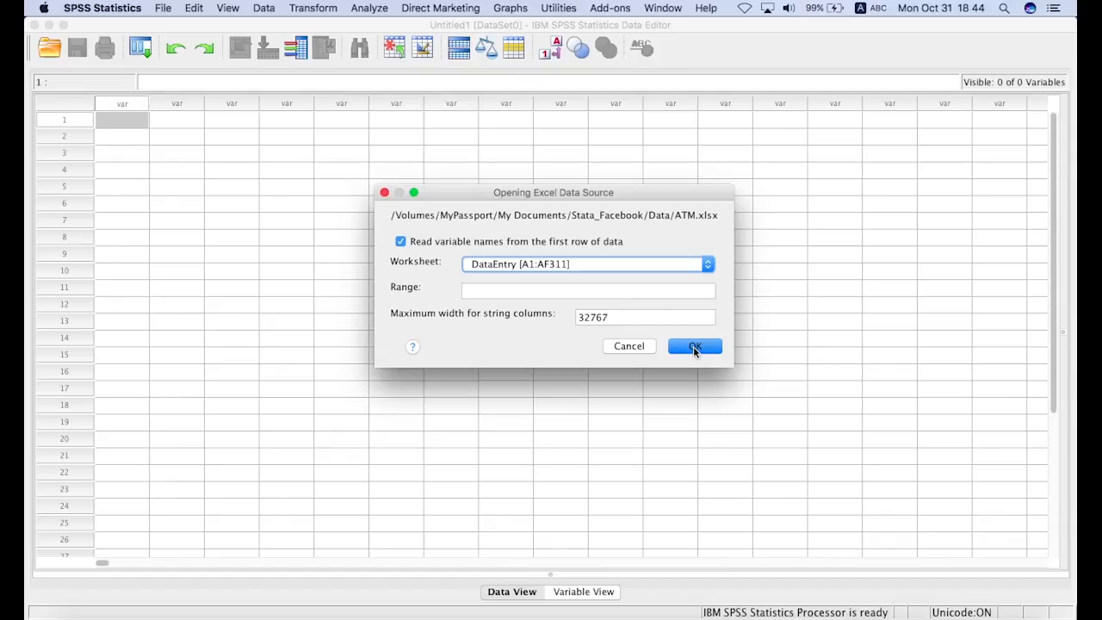
click(695, 346)
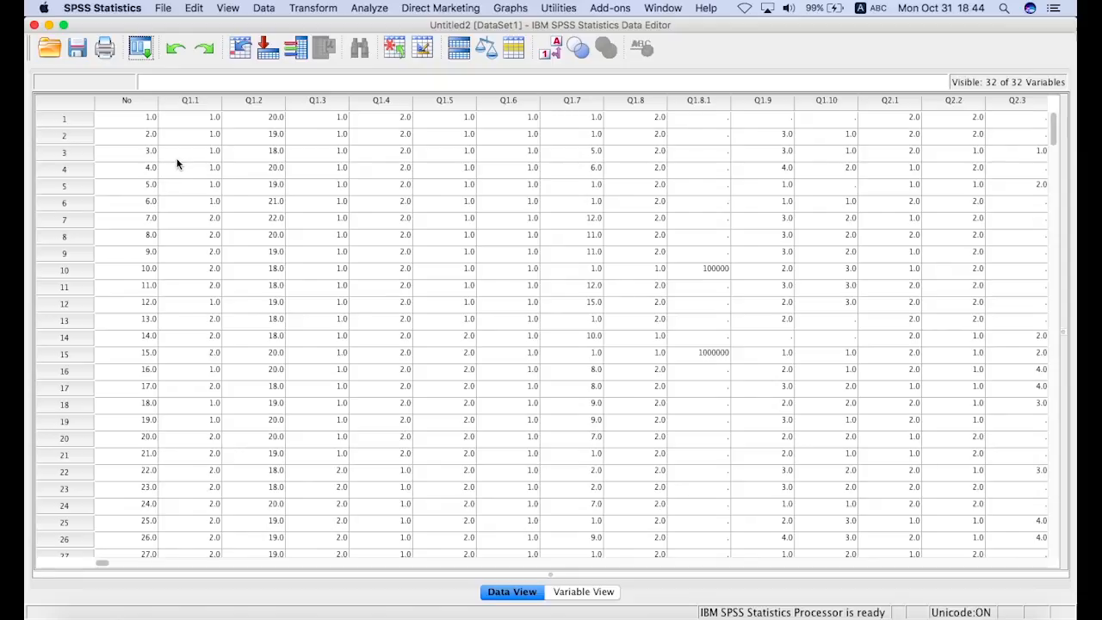
- Examine the last case row and the last variable column of the imported data, and return to the first case
drag(1053, 128, 1061, 498)
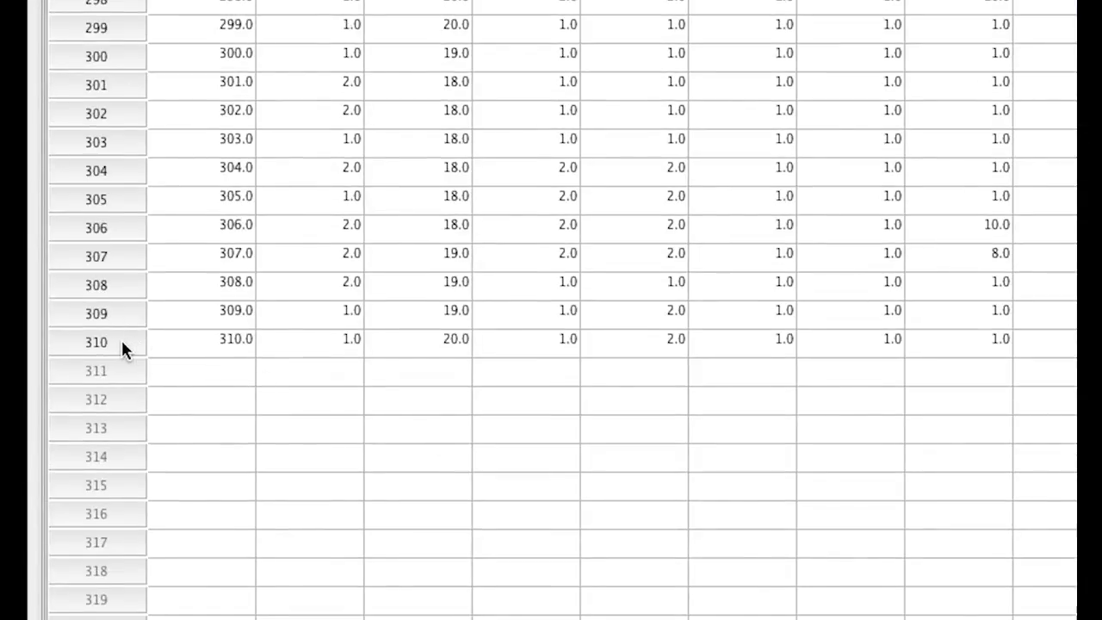
click(96, 341)
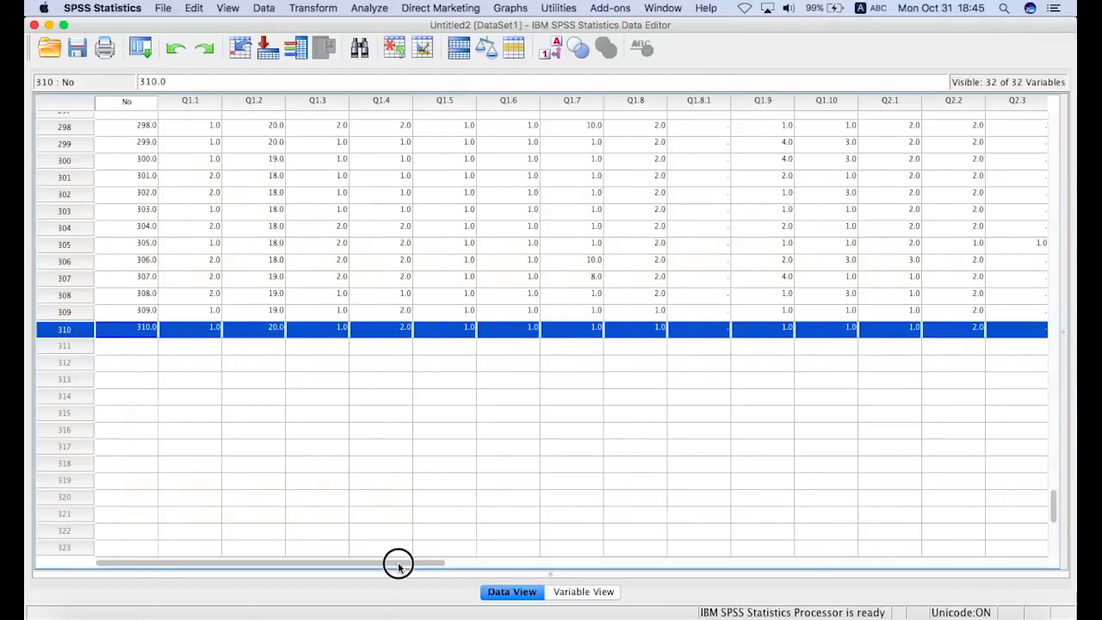
drag(398, 563, 925, 585)
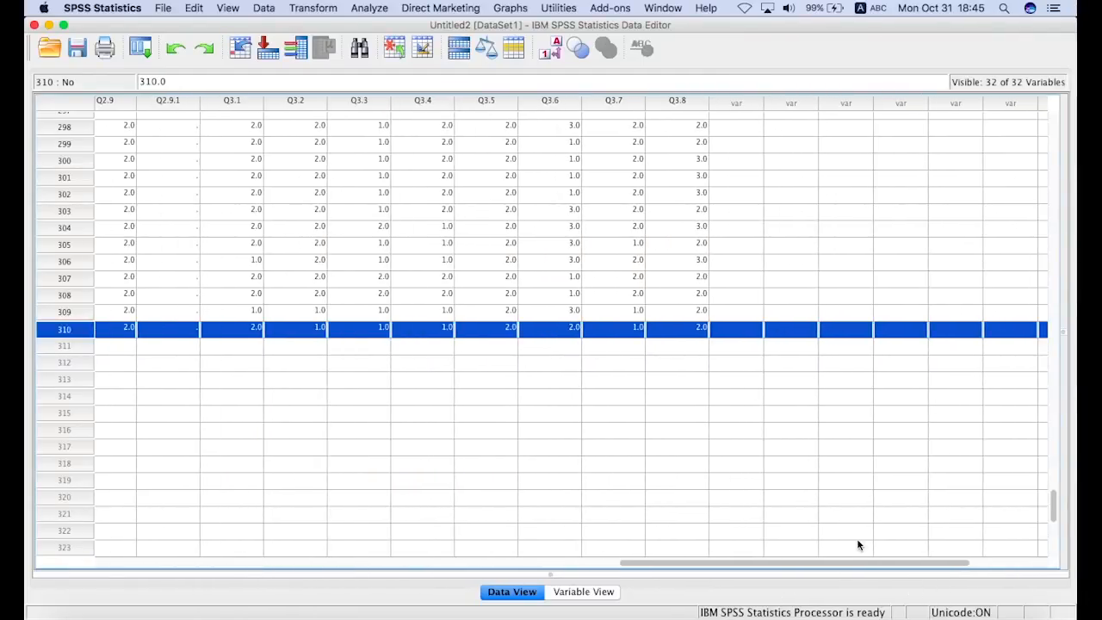
click(688, 100)
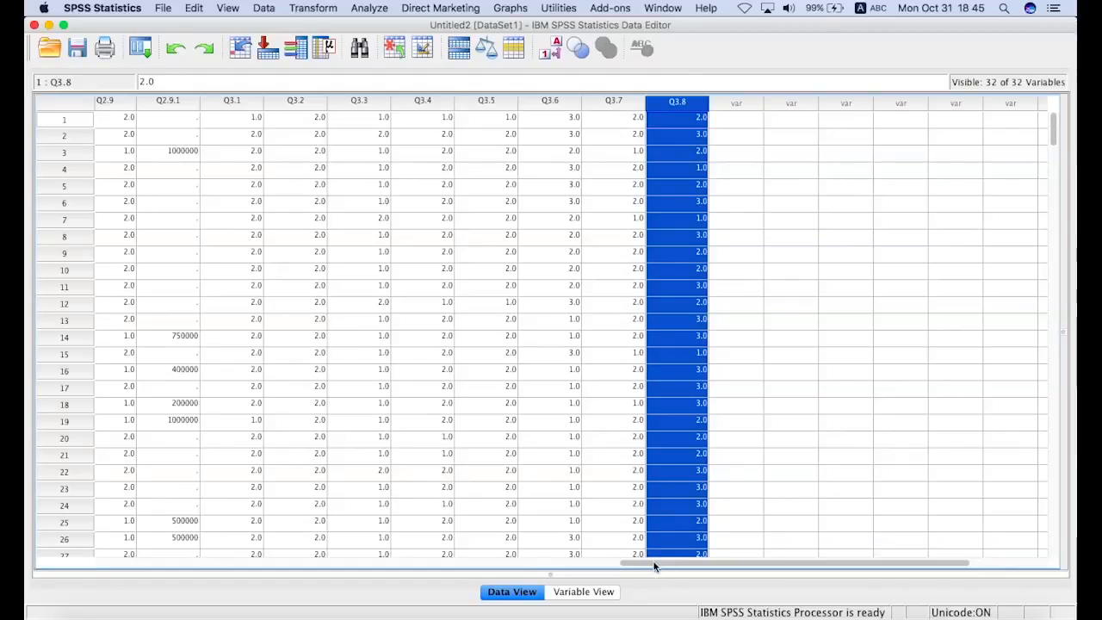
drag(652, 562, 71, 564)
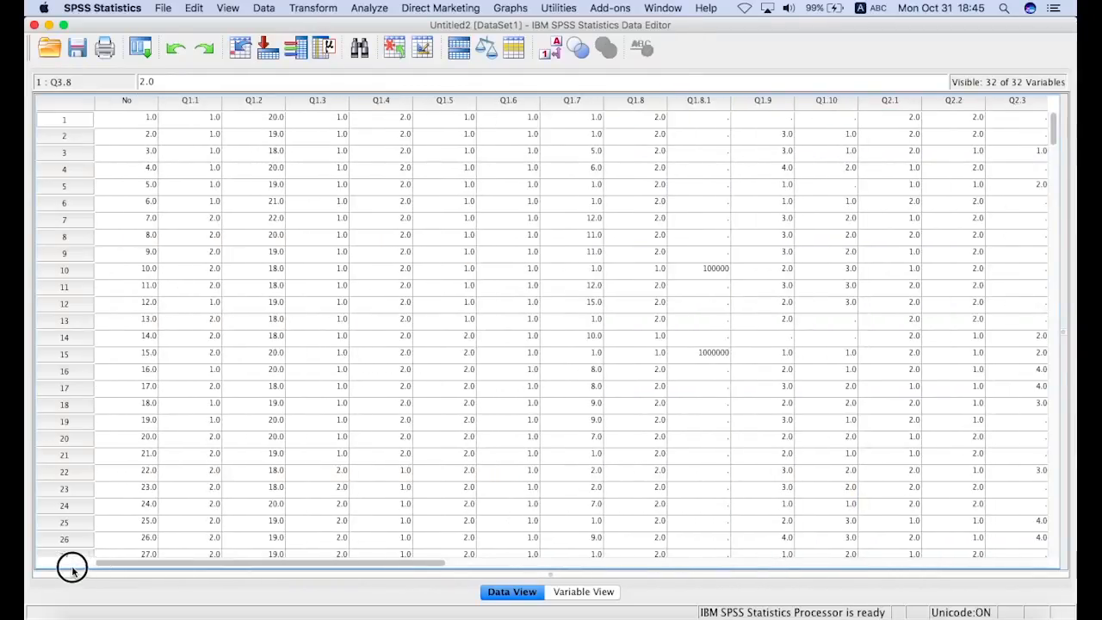
click(1053, 119)
- Examine the first cases' values in the No, Q1.1, Q1.2 and Q1.6 columns
click(138, 116)
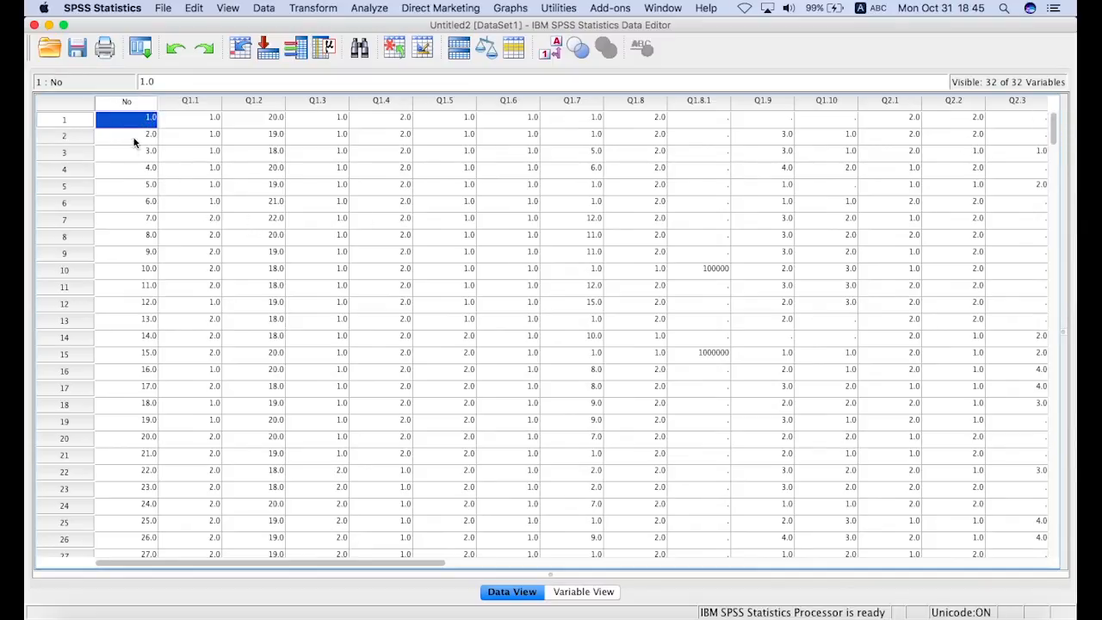
click(136, 151)
click(190, 119)
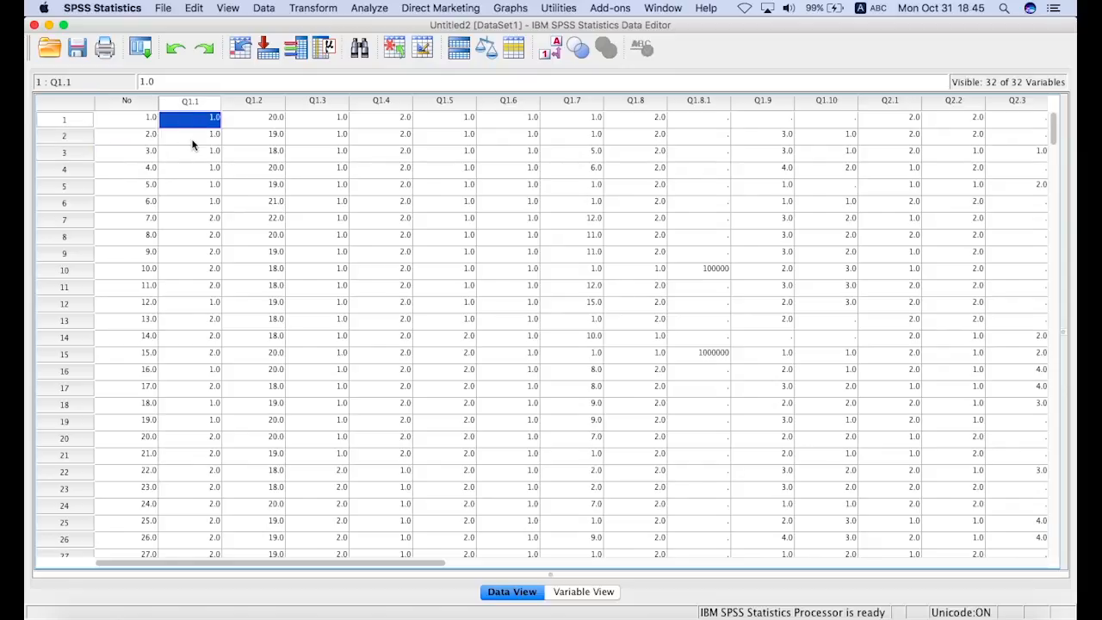
click(193, 136)
click(267, 124)
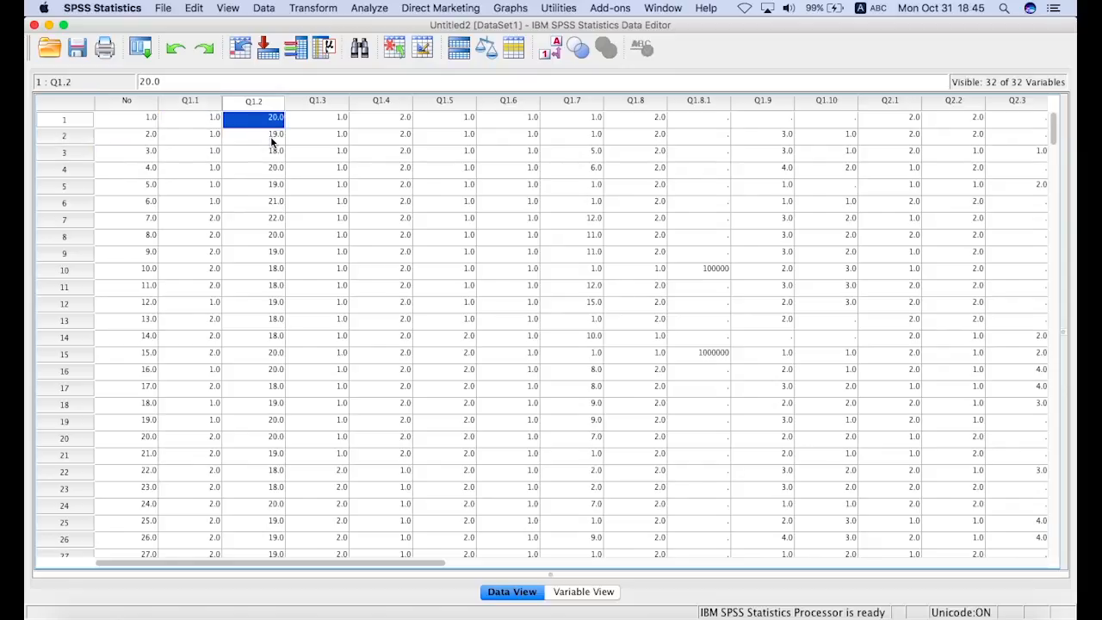
click(272, 135)
click(273, 152)
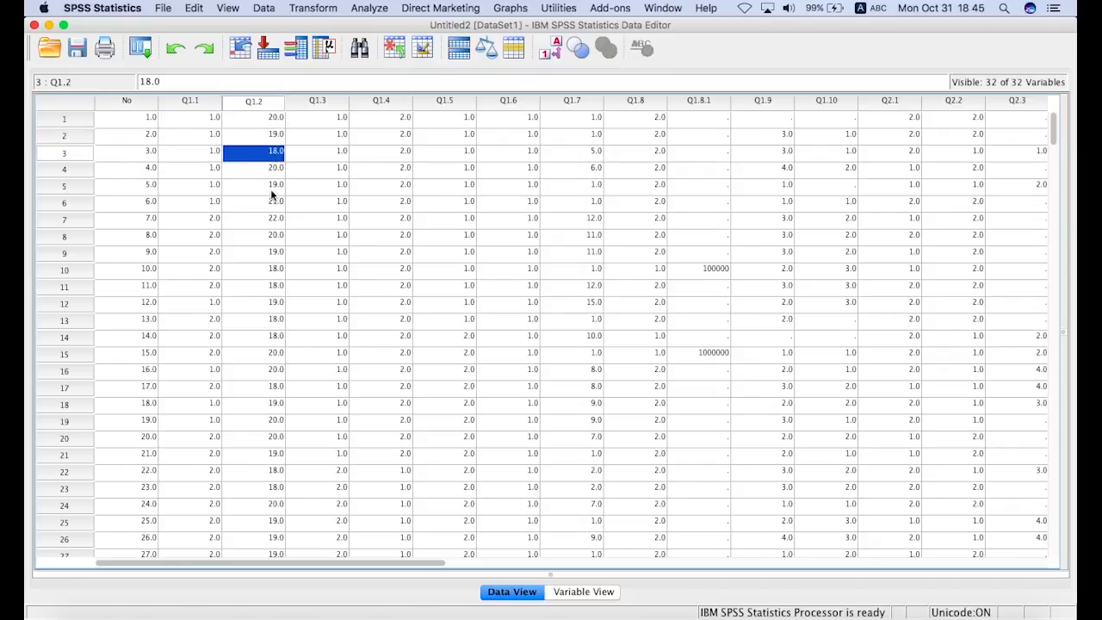
click(274, 186)
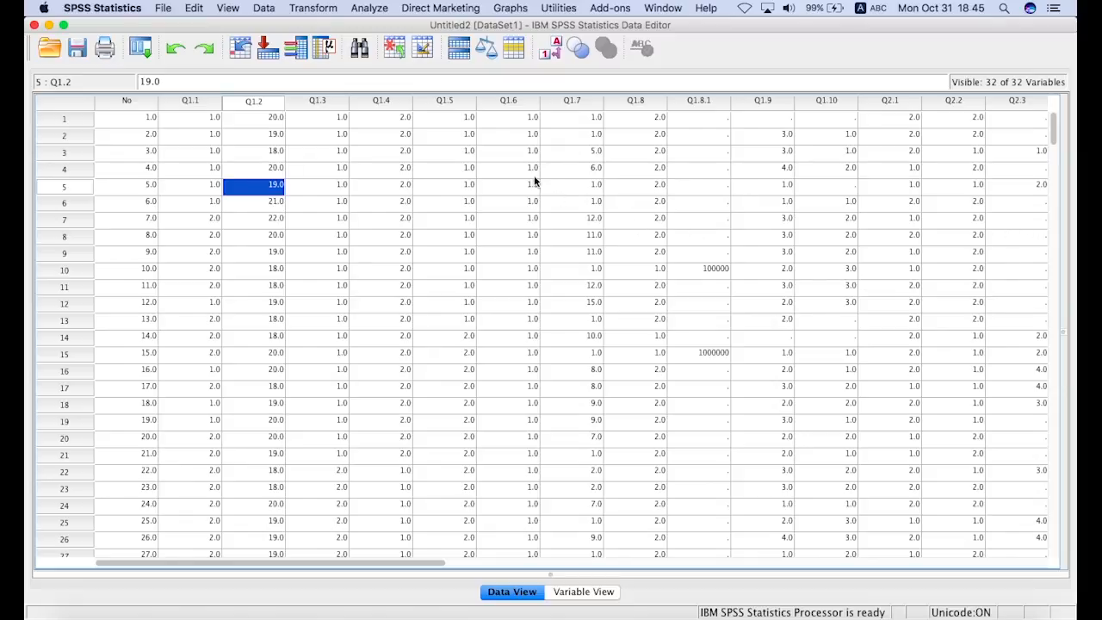
click(527, 121)
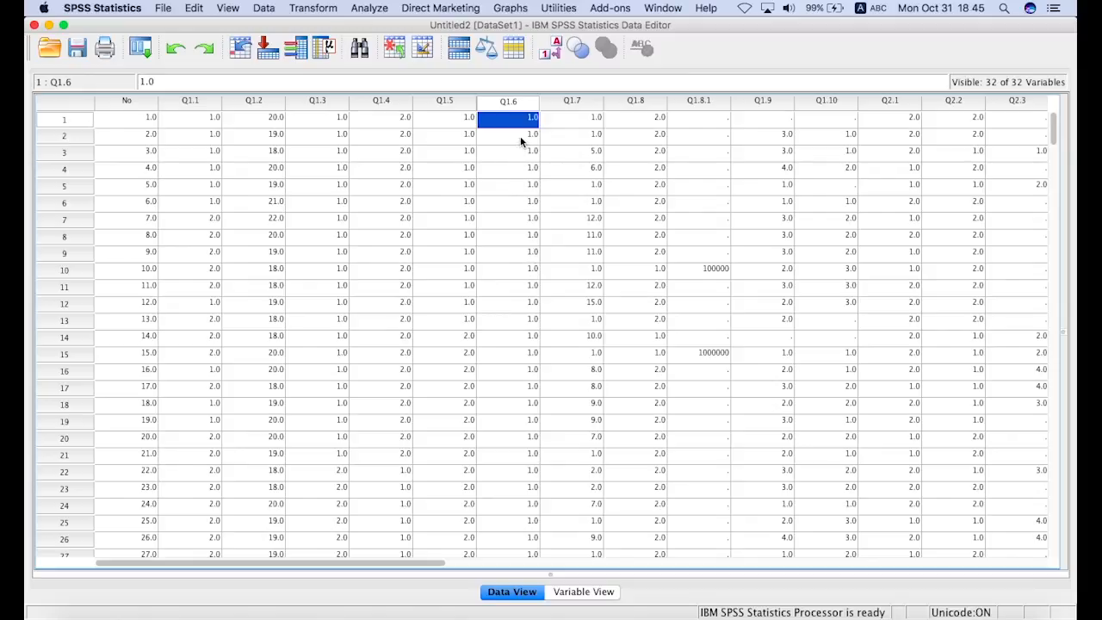
- Look through the full list of imported variables and their attributes in Variable View
click(584, 592)
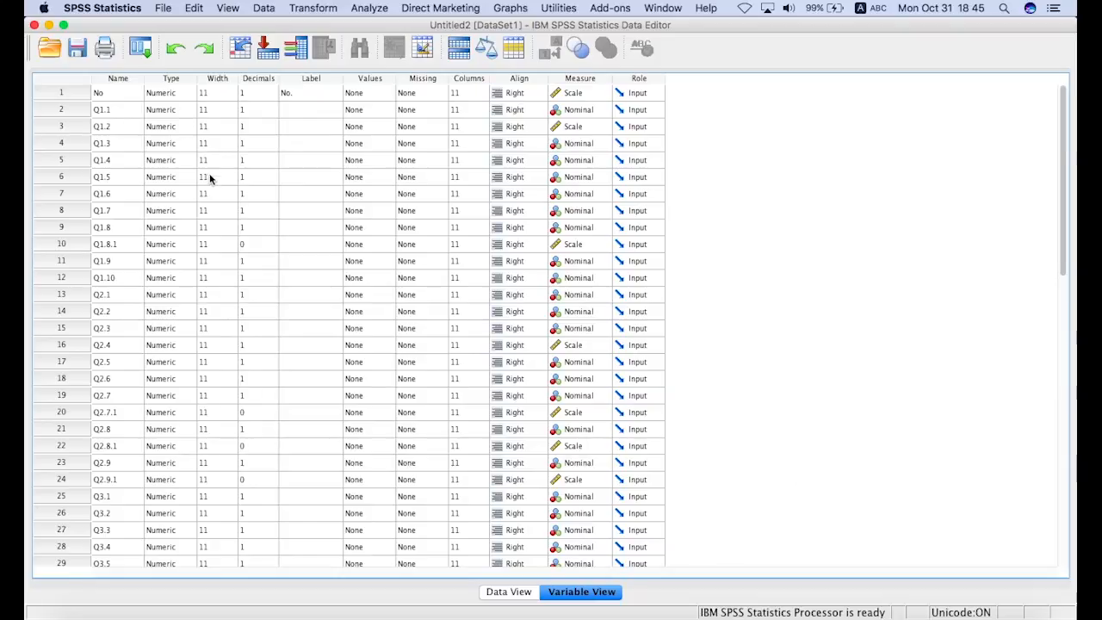
scroll(207, 179, down, 10)
scroll(219, 185, up, 10)
scroll(227, 172, down, 12)
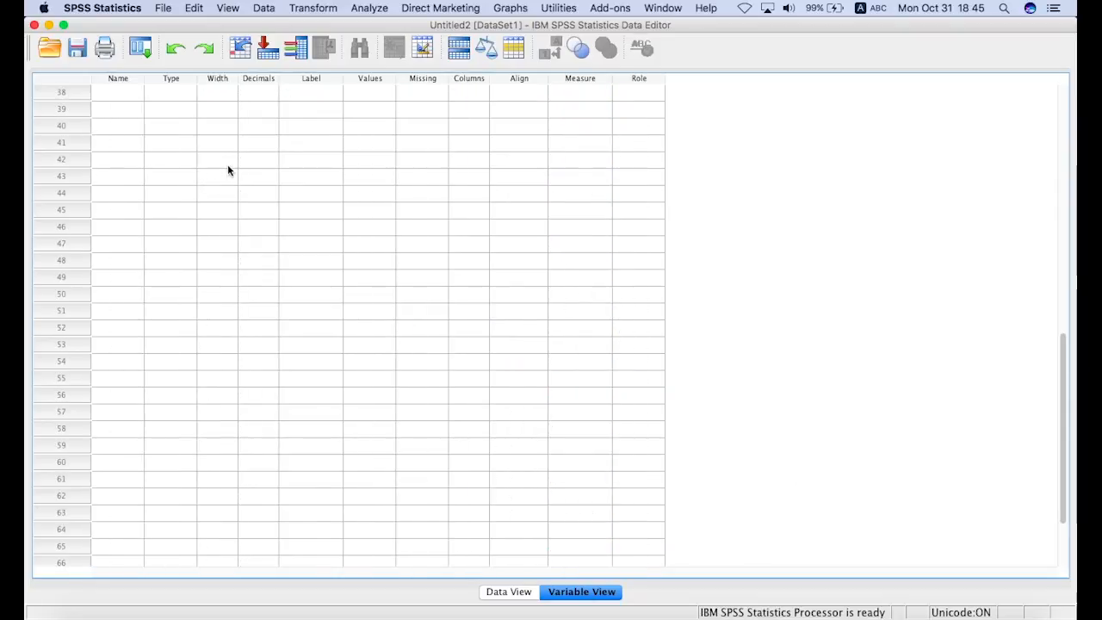
scroll(229, 168, up, 12)
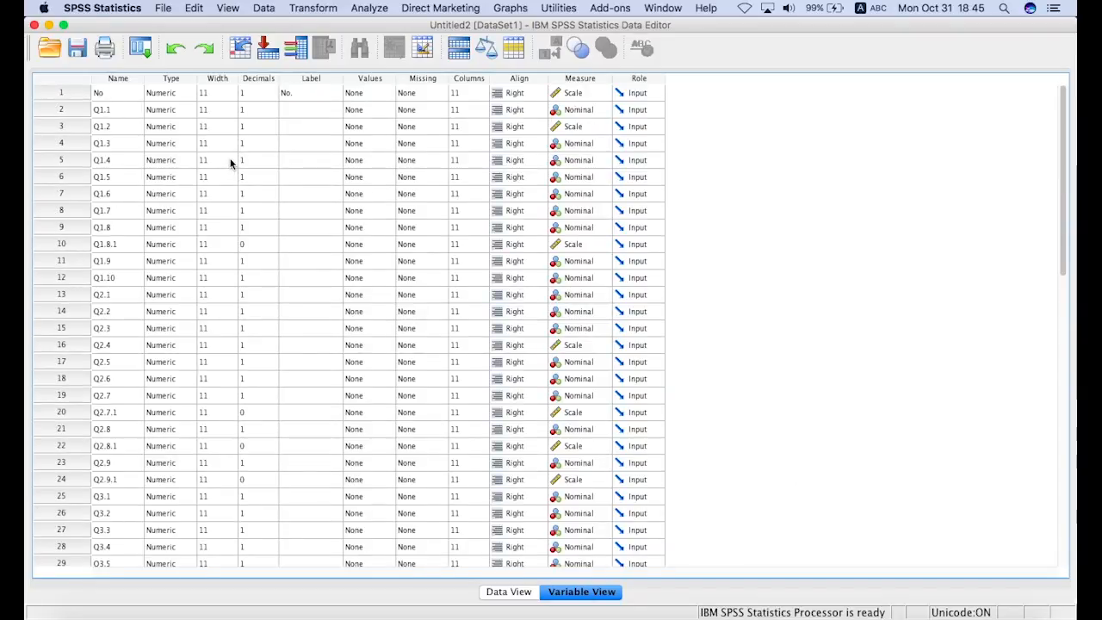
- Check the Name and Label of the variable No and the Label of Q1.1
click(116, 96)
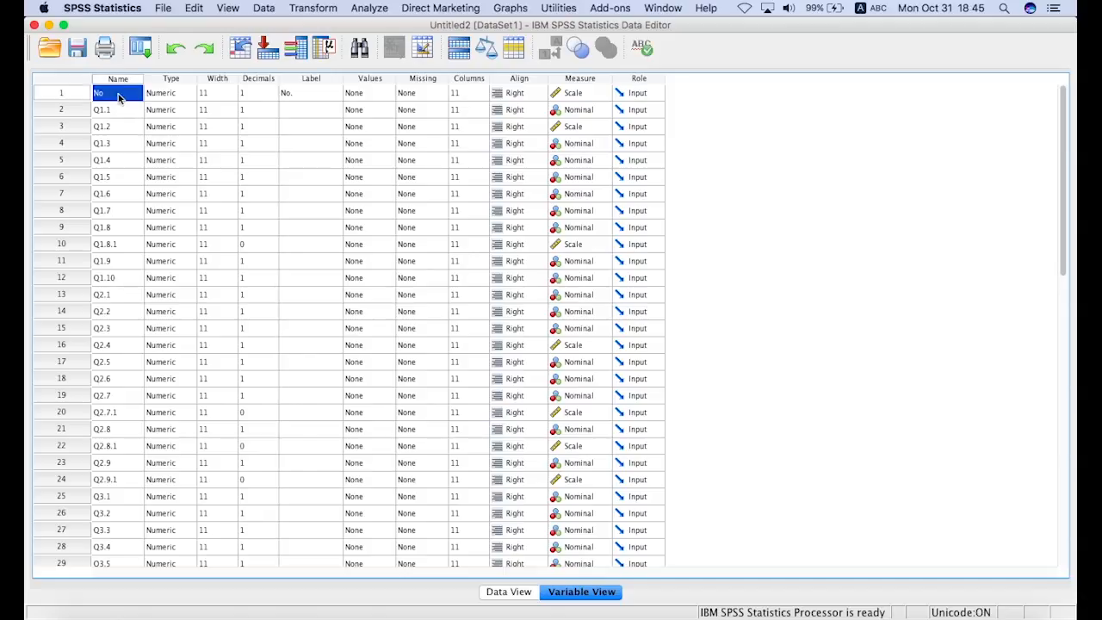
click(298, 94)
click(307, 110)
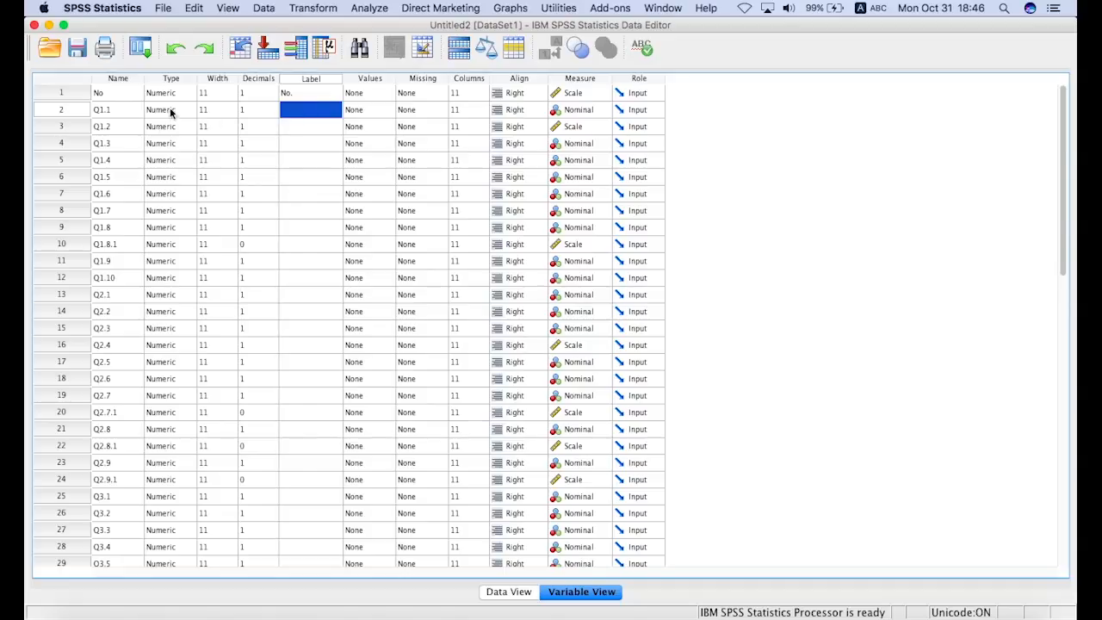
- Check the Name of Q1.1 and the Label cells of the variables Q1.1 through Q1.4
click(124, 109)
click(303, 111)
click(315, 127)
click(308, 147)
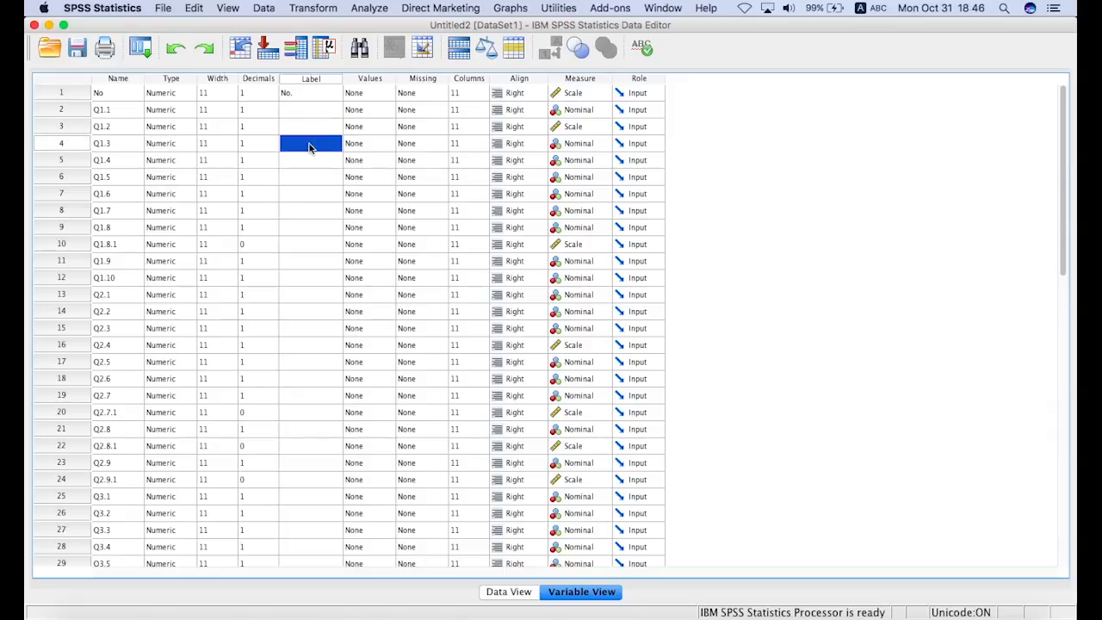
click(307, 162)
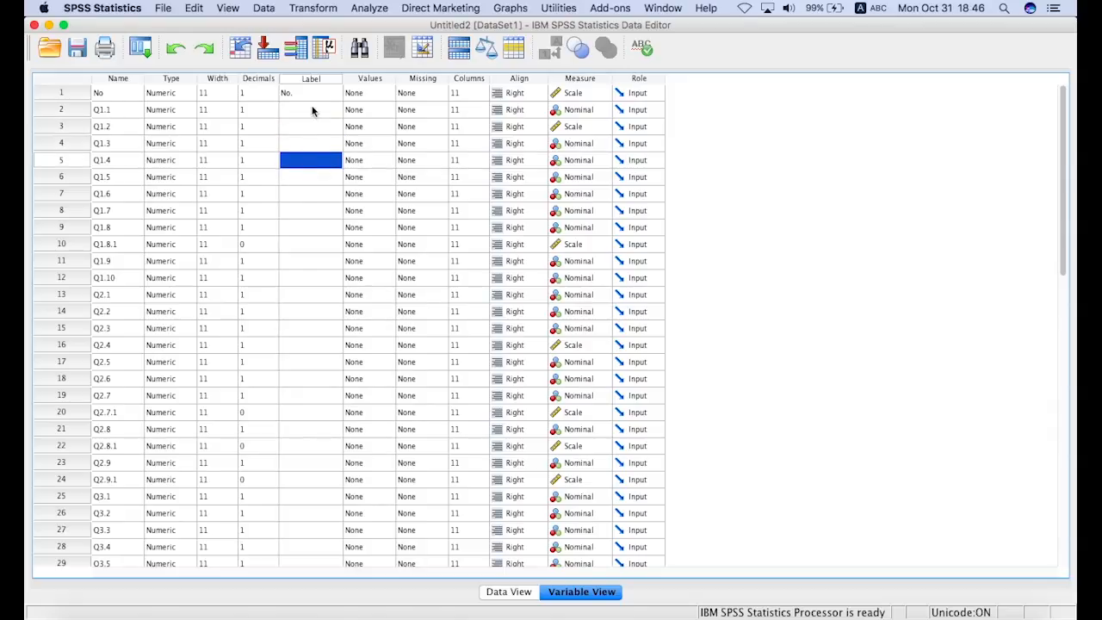
click(312, 110)
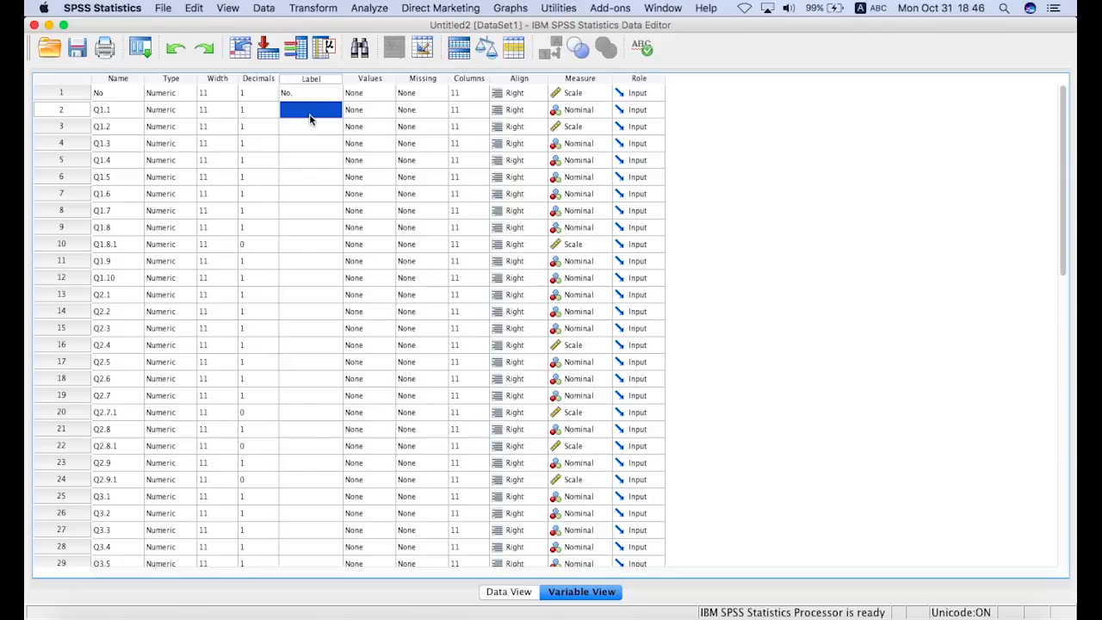
- Set the Decimals of the variable No to 0
click(260, 93)
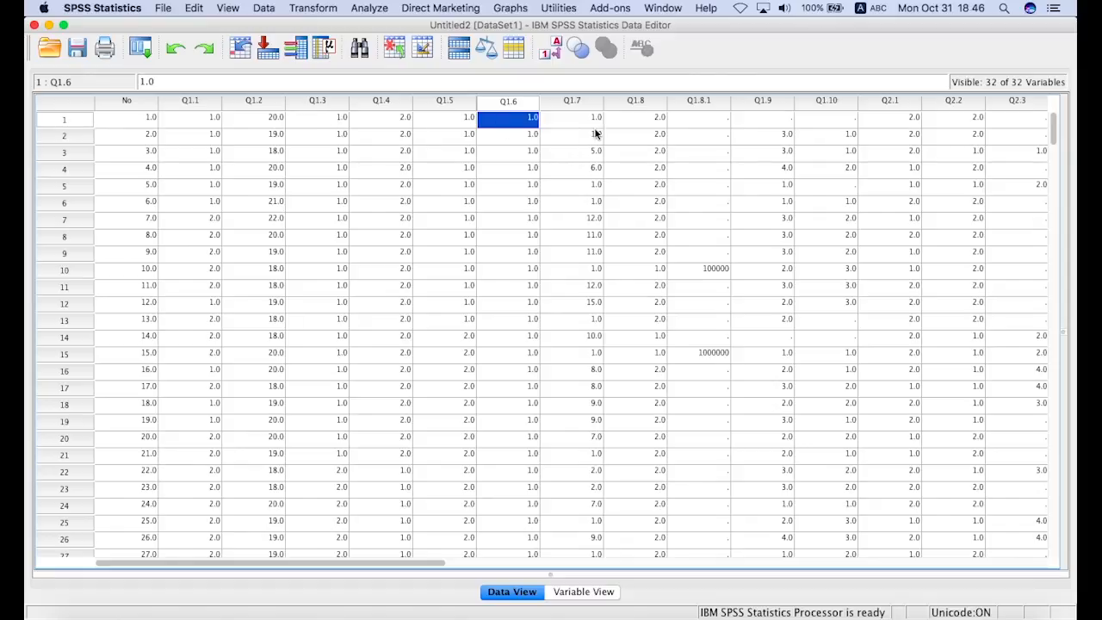
click(569, 593)
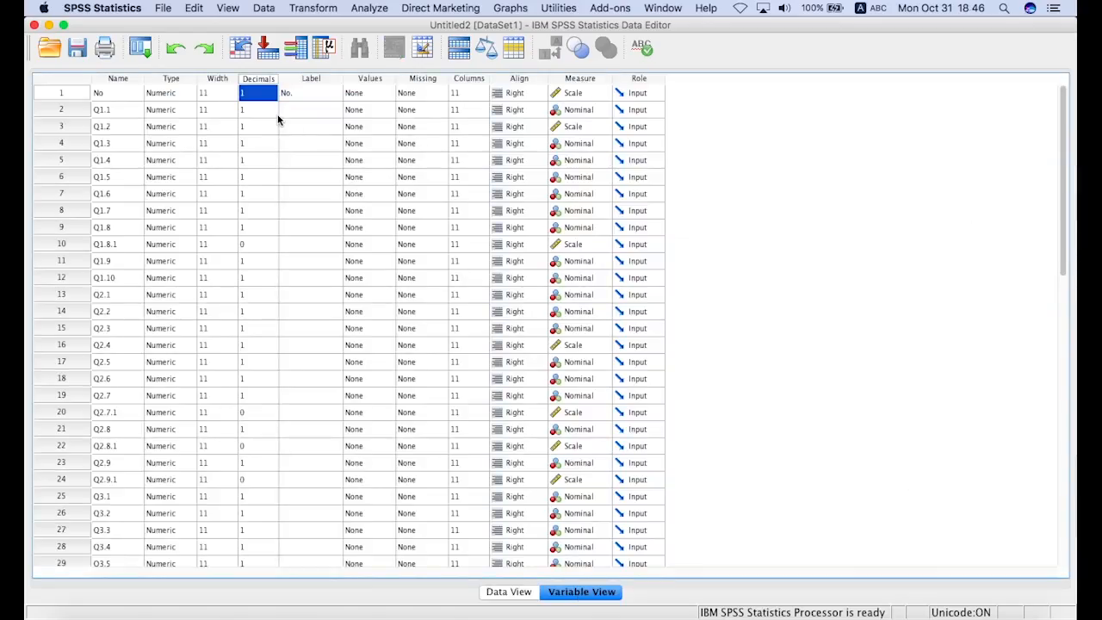
text(0)
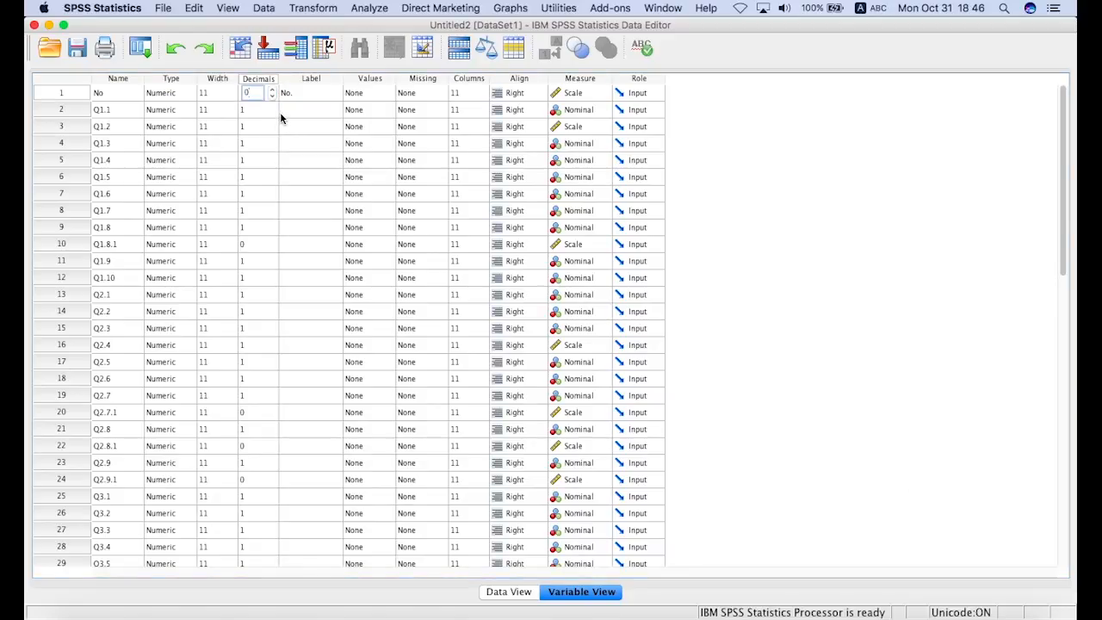
click(257, 110)
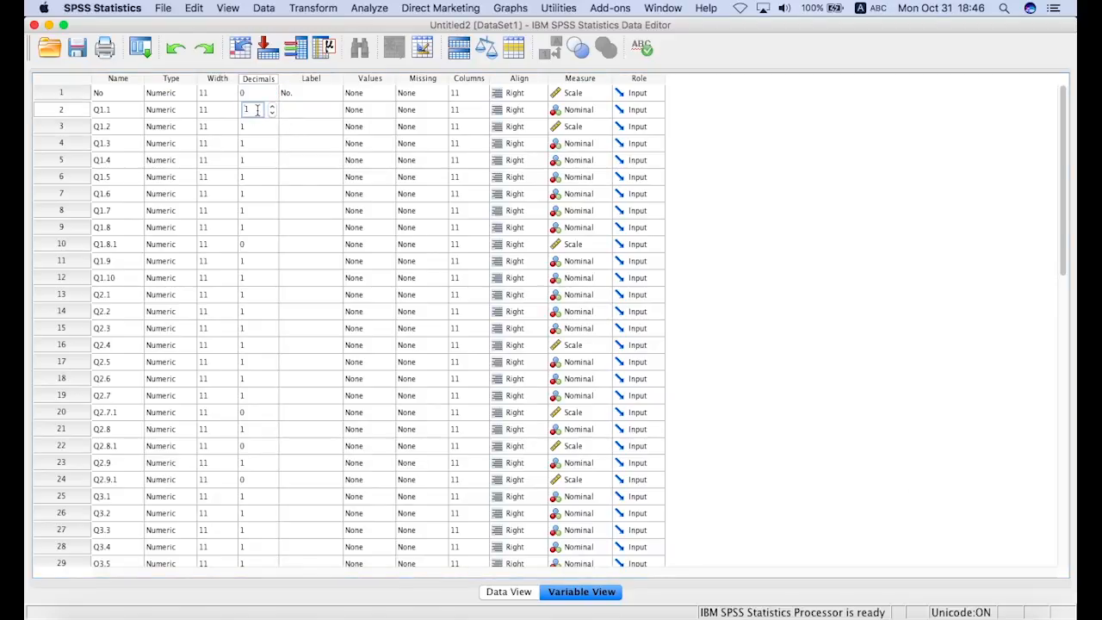
- Compare the Decimals settings of No, Q1.1 and Q1.2 with how their values are displayed in Data View
click(254, 92)
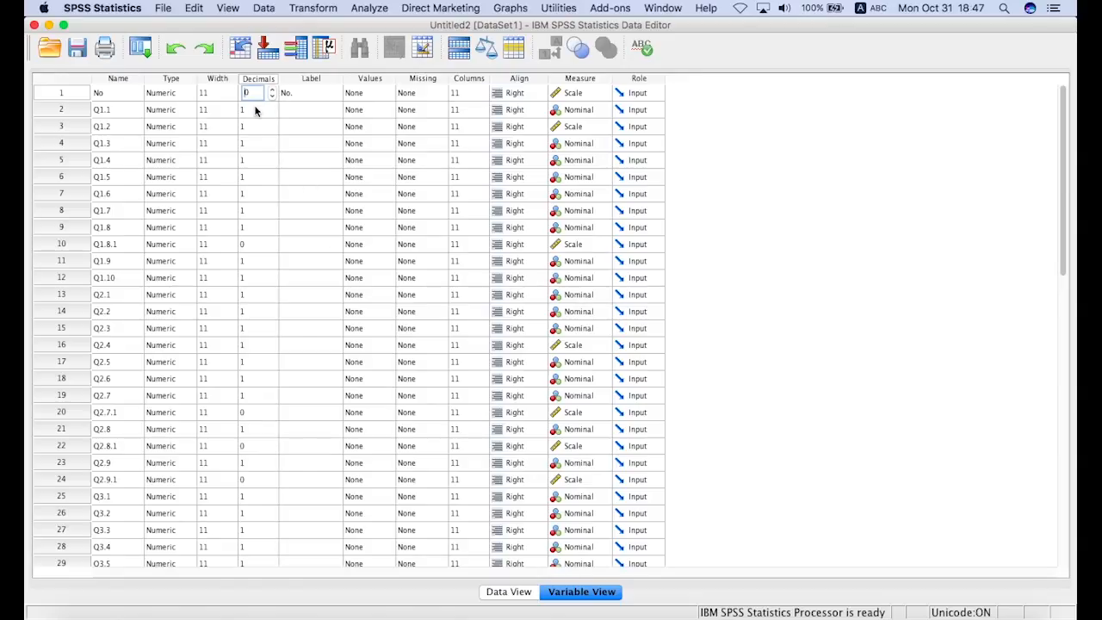
click(255, 92)
click(255, 109)
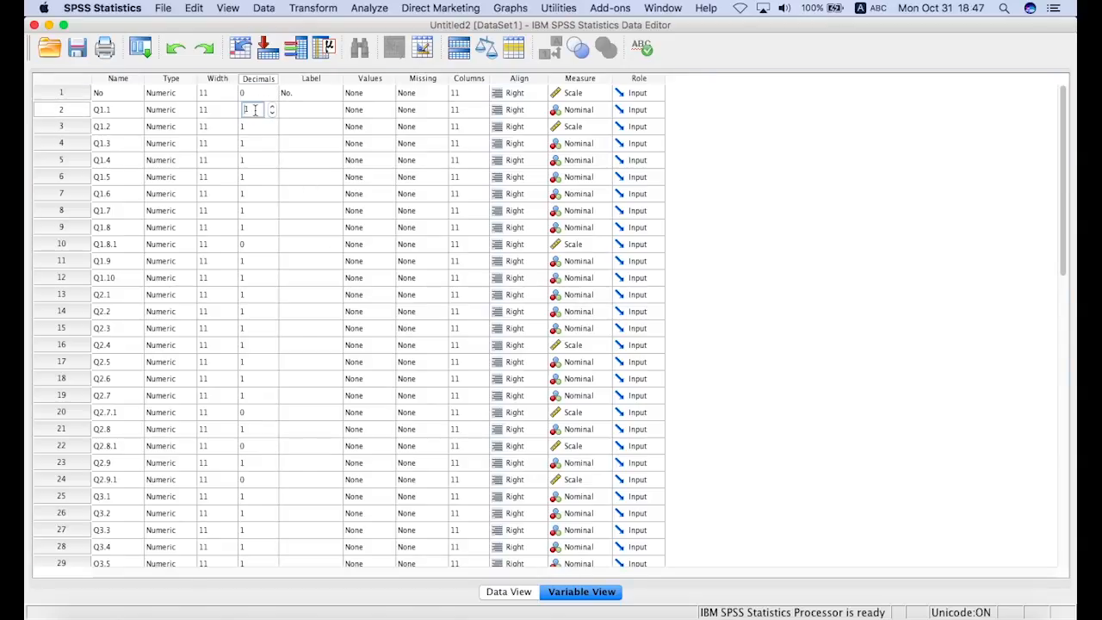
click(251, 91)
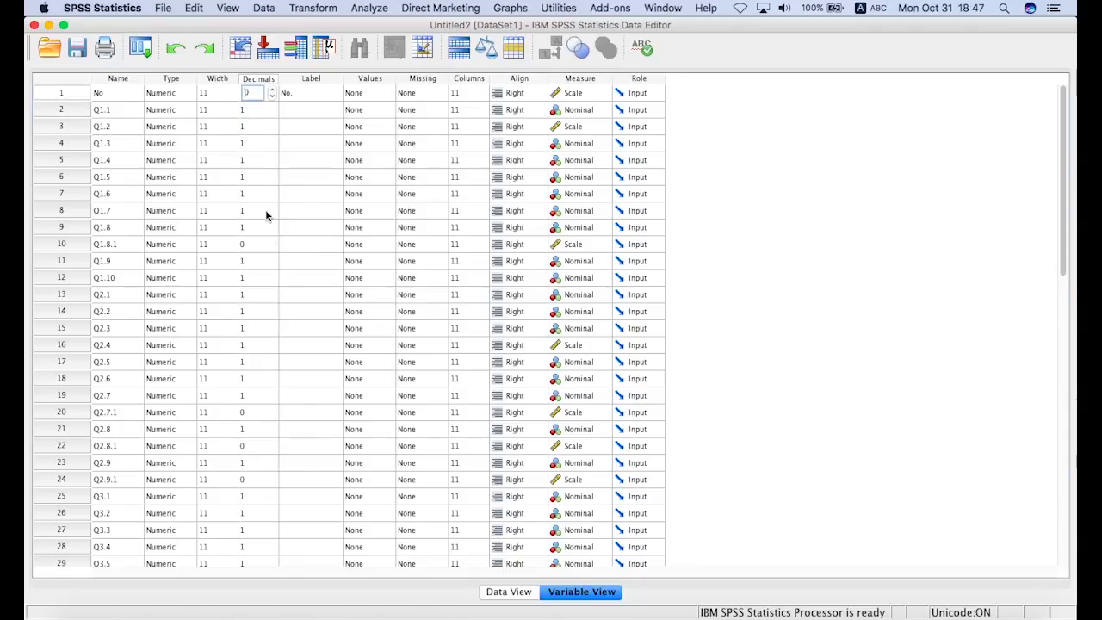
scroll(274, 401, down, 5)
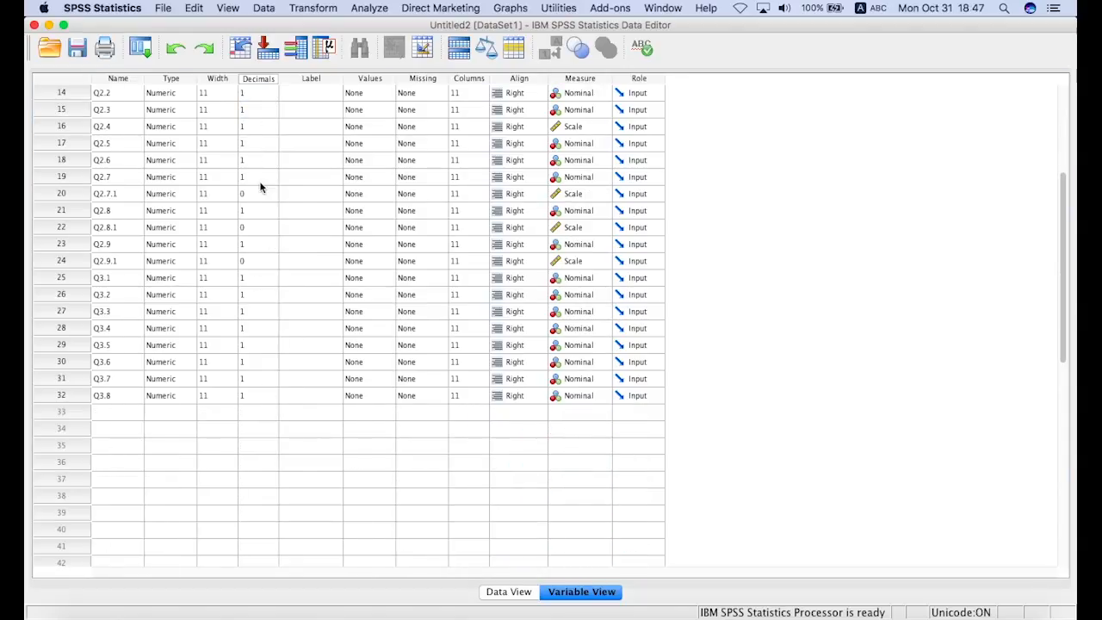
scroll(262, 226, up, 5)
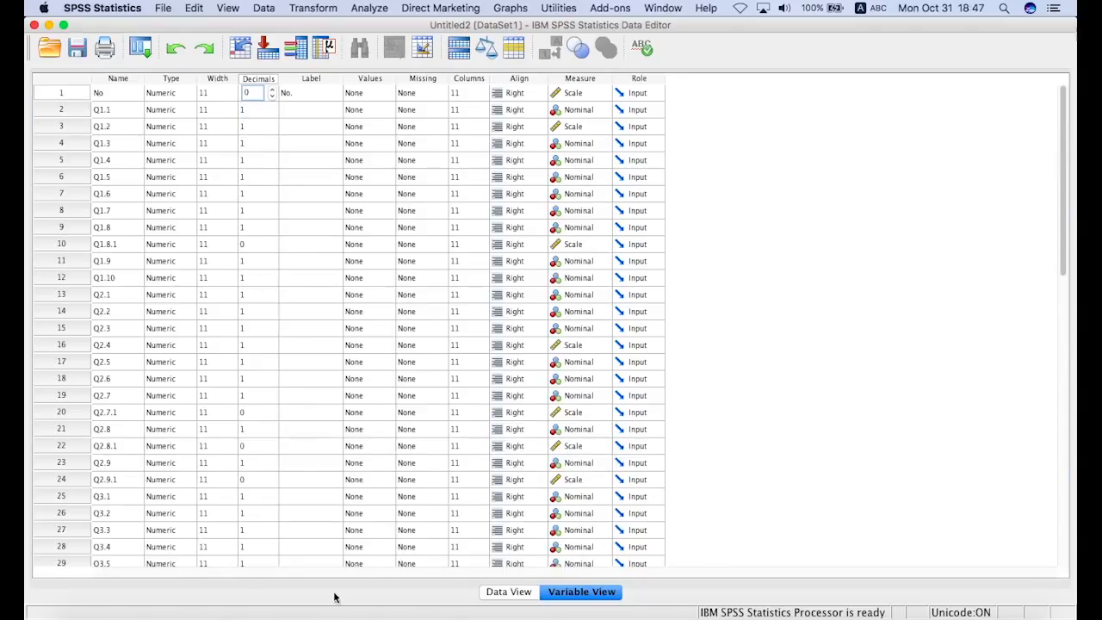
click(506, 591)
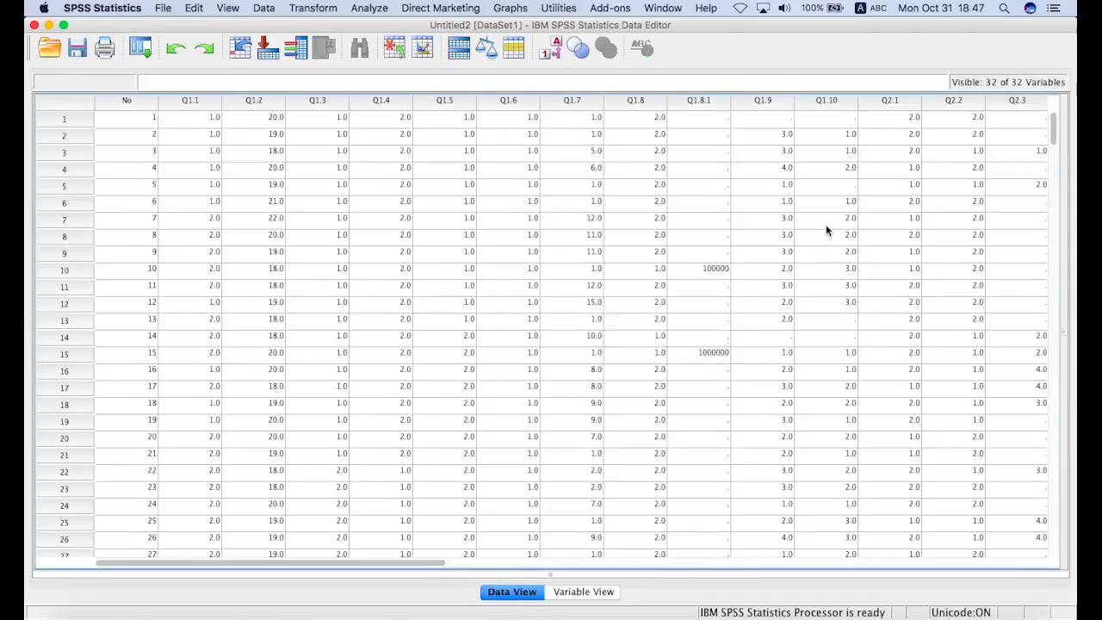
click(568, 592)
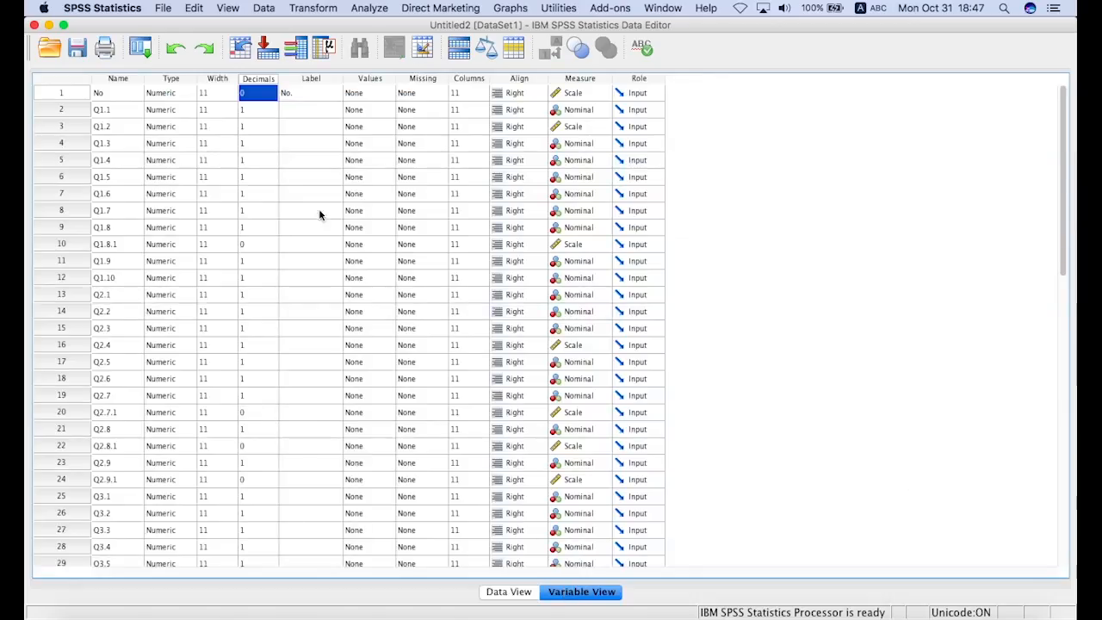
click(260, 110)
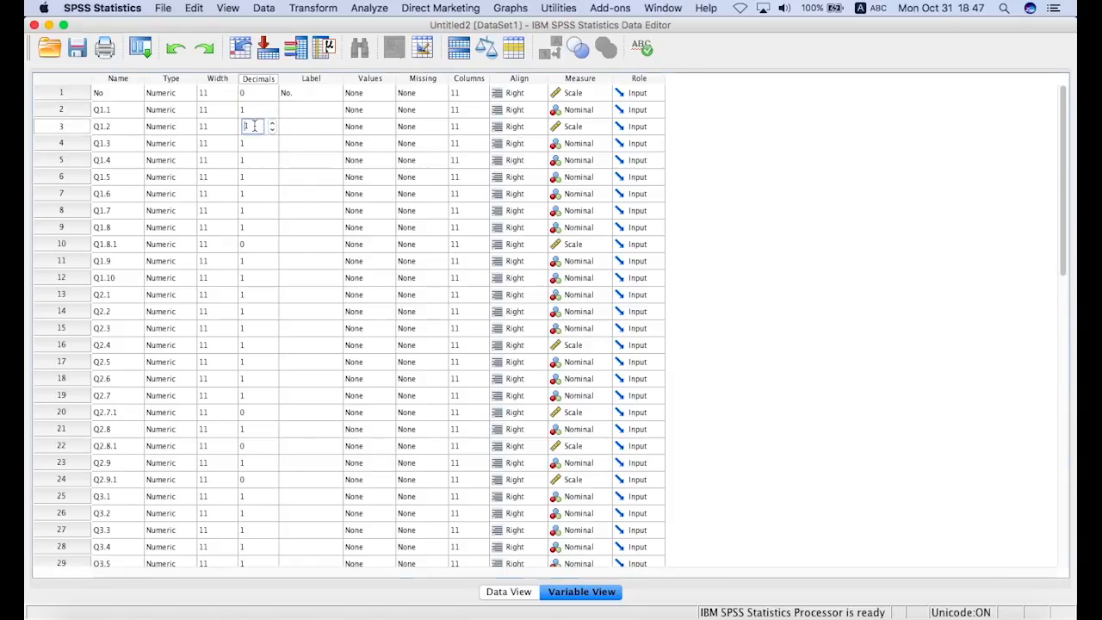
click(249, 109)
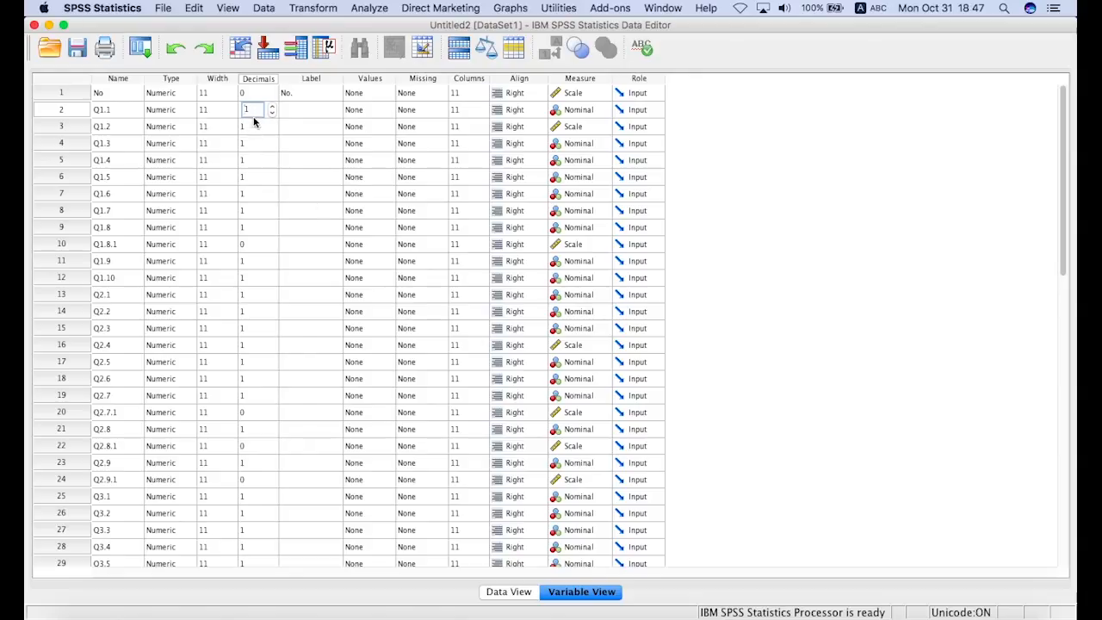
click(506, 592)
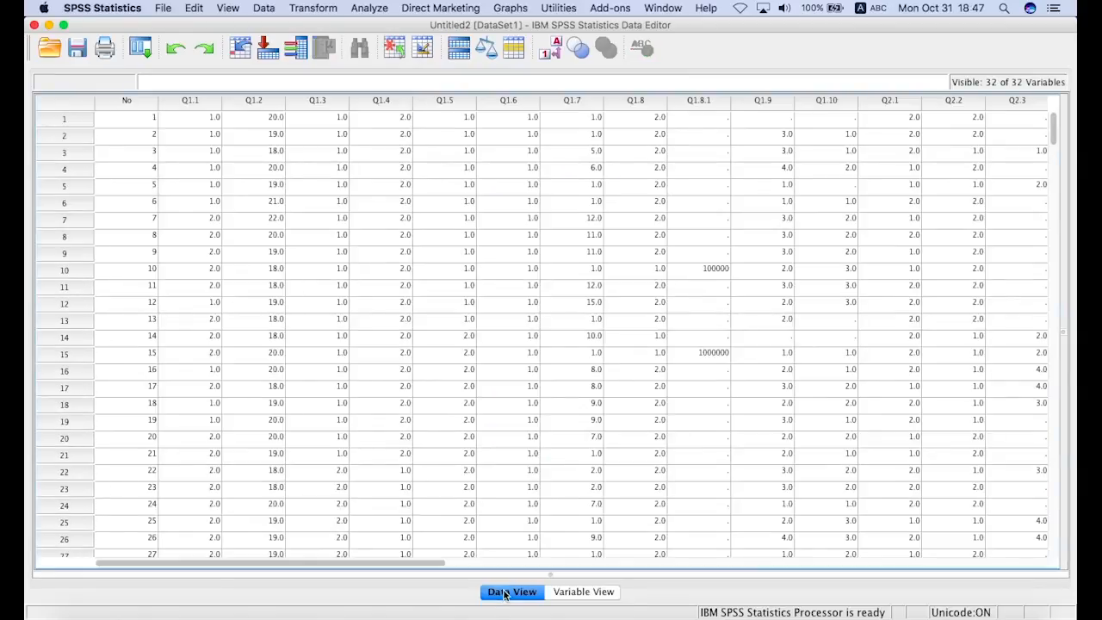
click(567, 593)
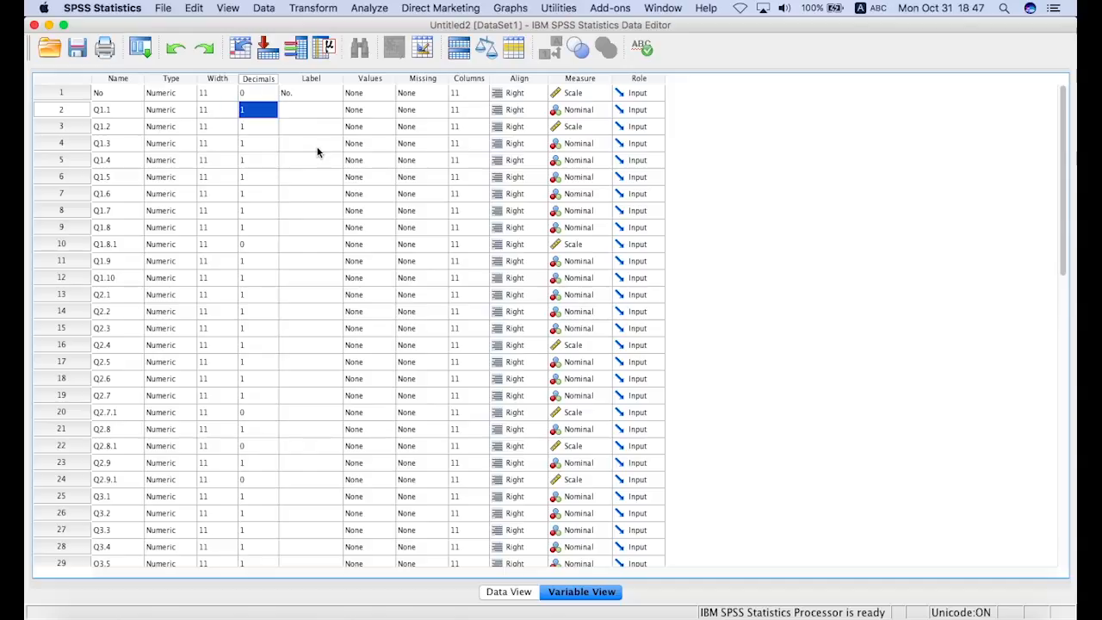
- Set the Decimals of all variables from Q1.1 through Q3.8 to 0 and check their values in Data View
key(shift+Down)
key(shift+Down)
key(shift+Down)
key(shift+Down)
key(shift+Down)
key(shift+Down)
key(shift+Down)
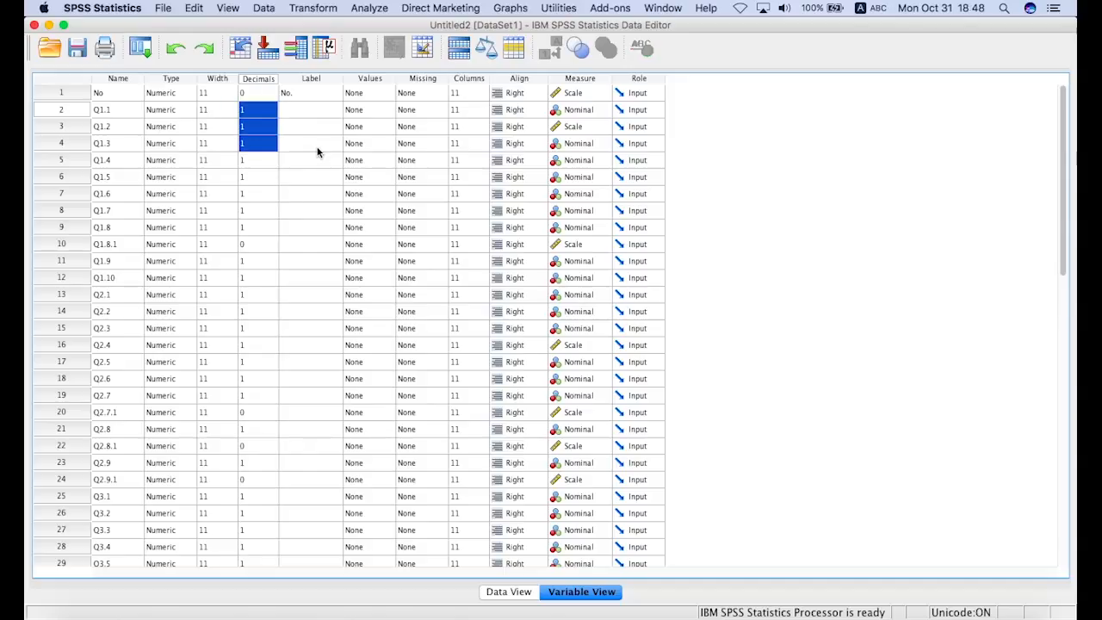
key(shift+Down)
key(shift+Down)
key(shift+Down)
key(shift+Down)
key(shift+Down)
key(shift+Down)
key(shift+Down)
key(shift+Down)
key(shift+Down)
key(shift+Down)
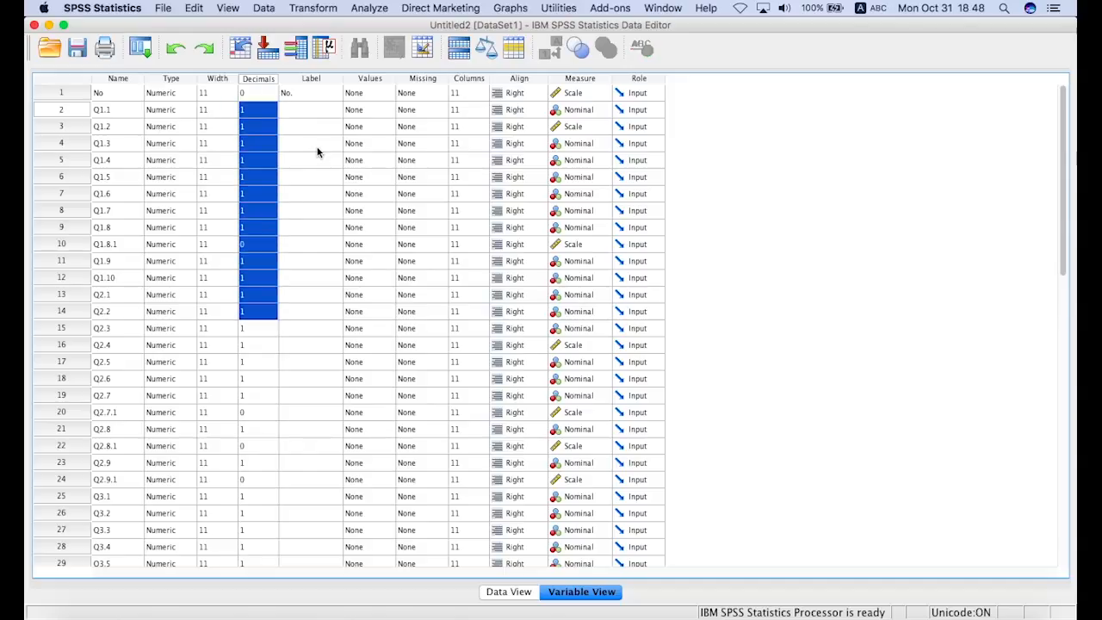
key(shift+Down)
key(shift+Down)
key(shift+Down)
key(shift+Down)
key(shift+Down)
key(shift+Down)
key(shift+Down)
key(shift+Down)
key(shift+Down)
key(shift+Down)
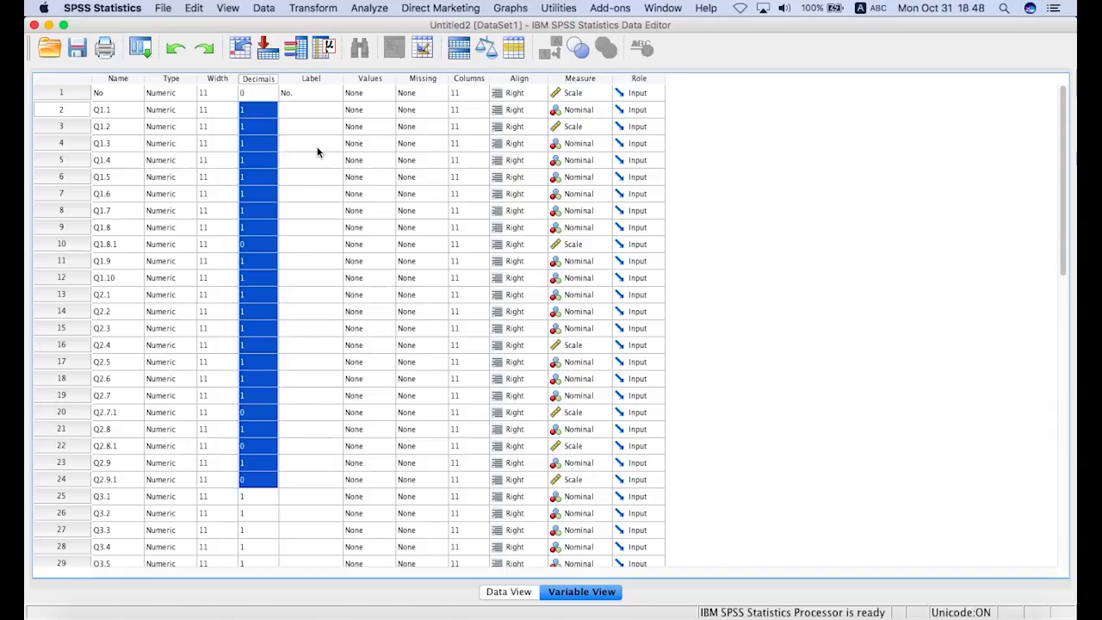
key(shift+Down)
key(shift+Down)
key(shift+Down)
key(shift+Down)
key(shift+Down)
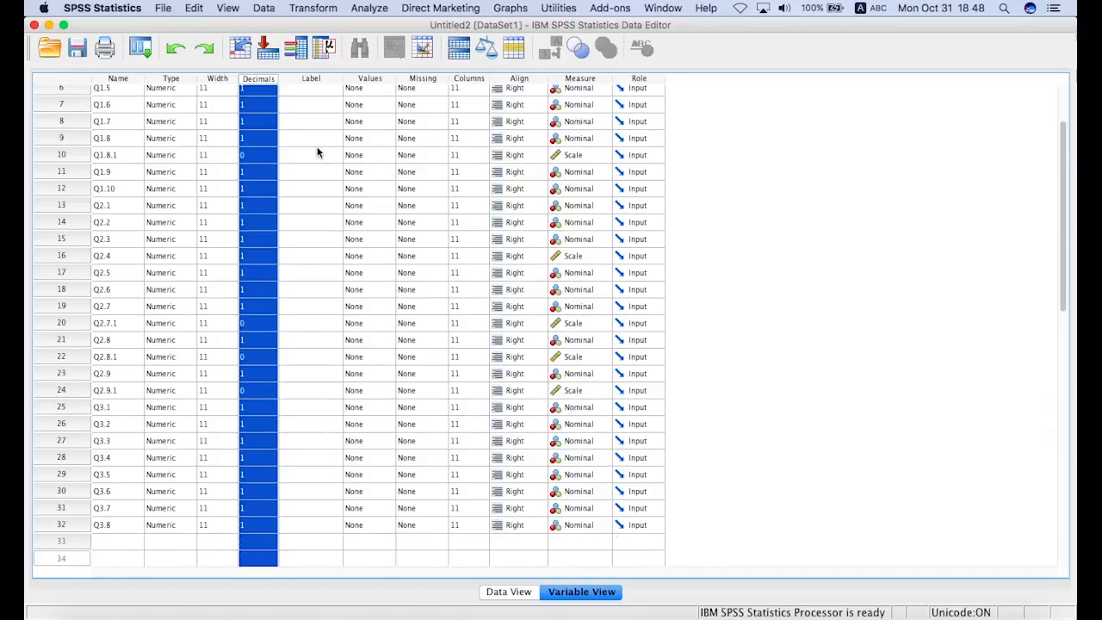
key(shift+Up)
key(shift+Up)
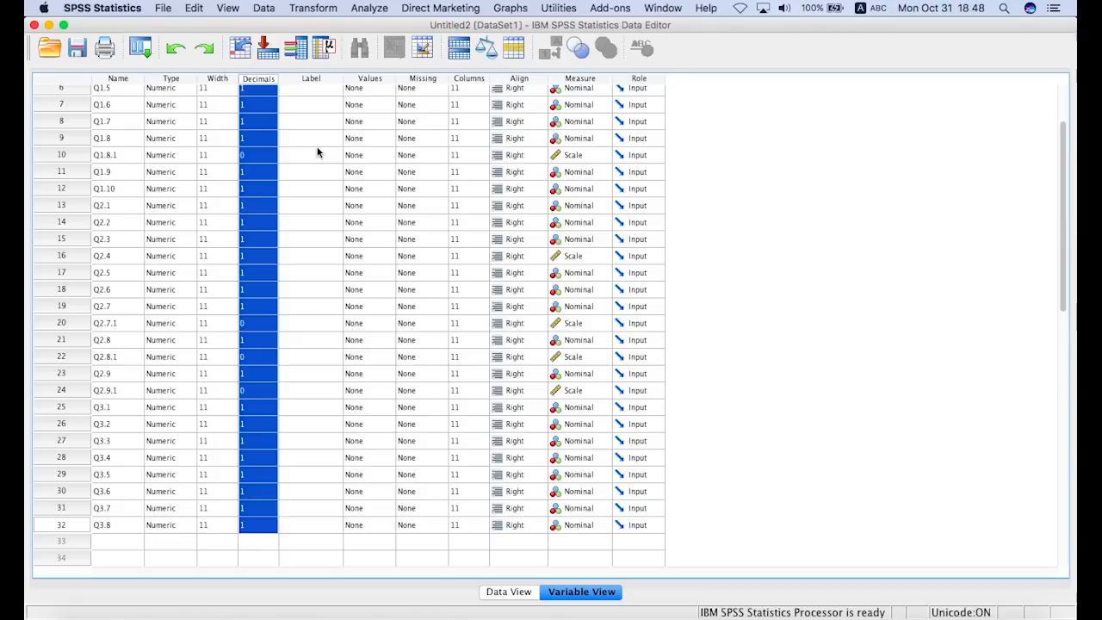
scroll(316, 155, up, 3)
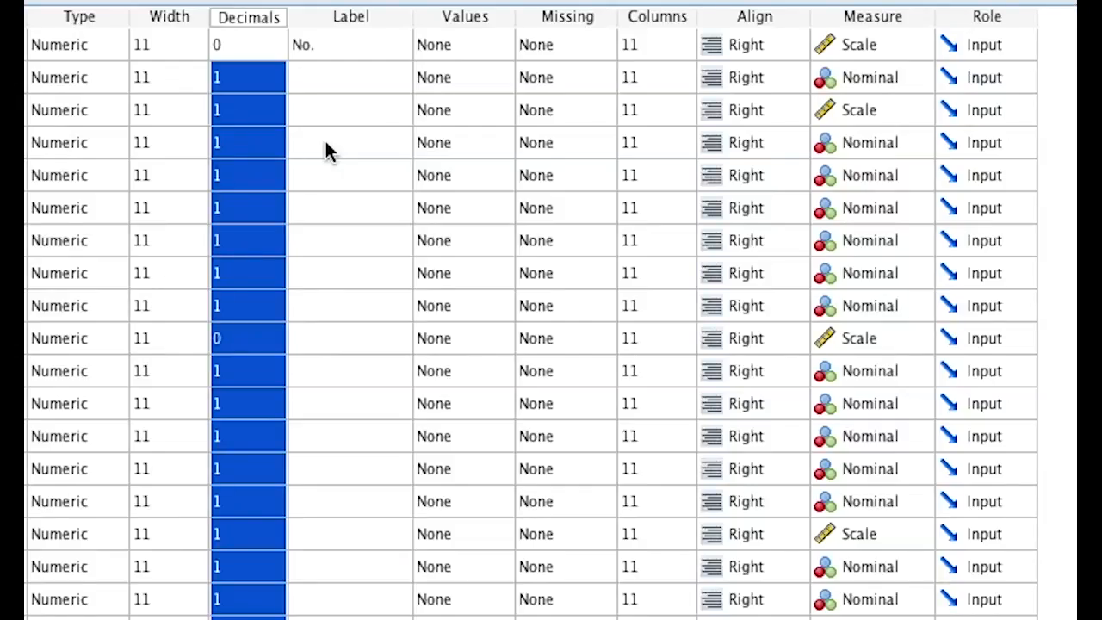
text(0)
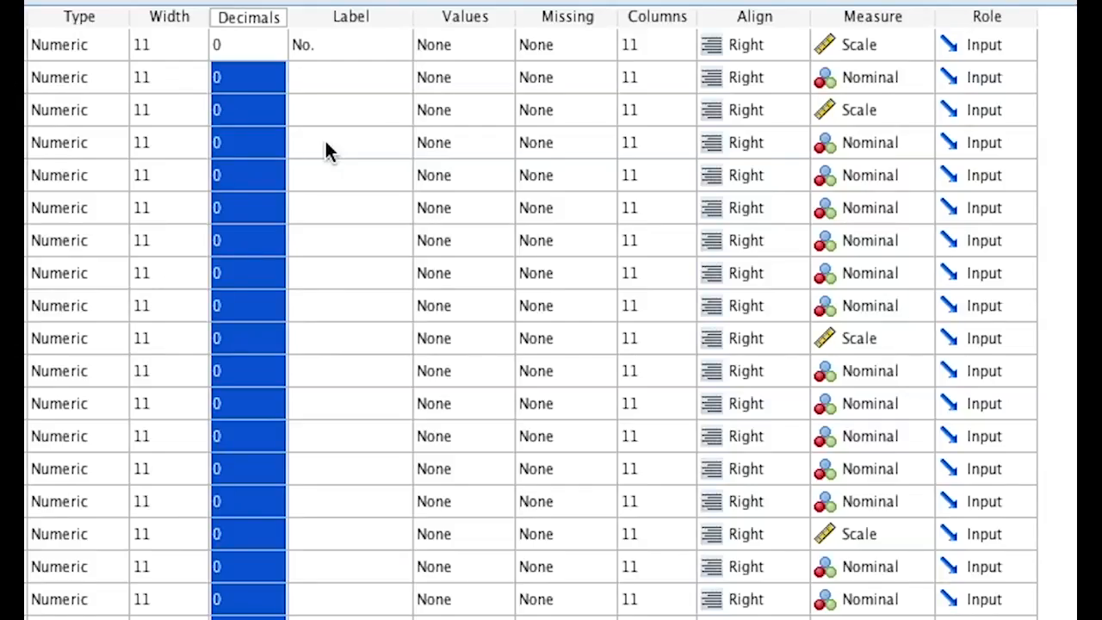
scroll(299, 344, down, 5)
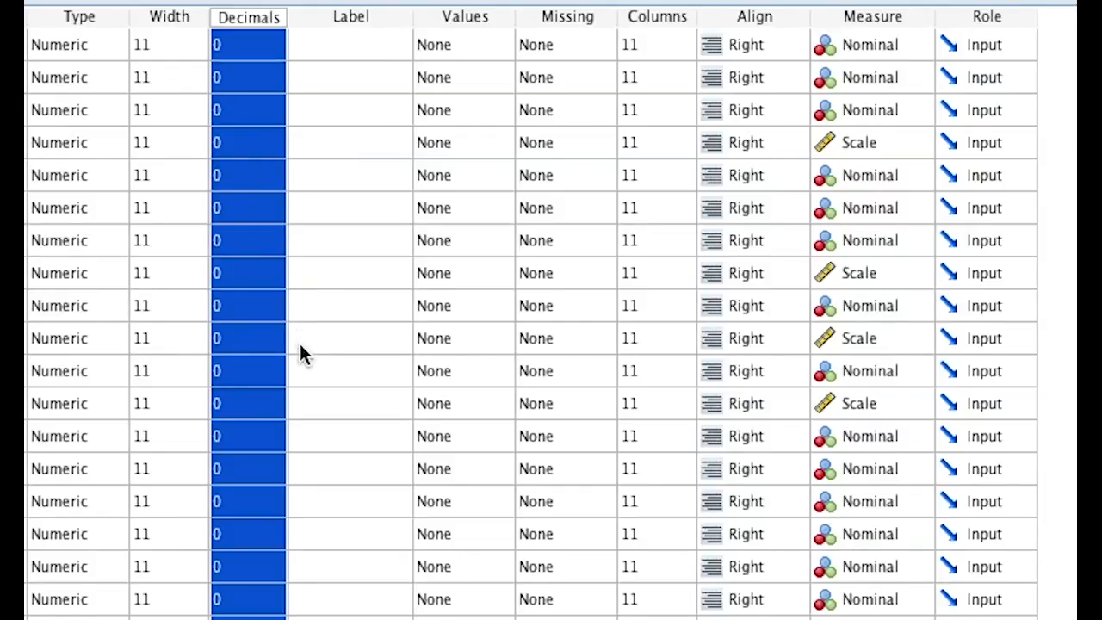
scroll(303, 301, up, 8)
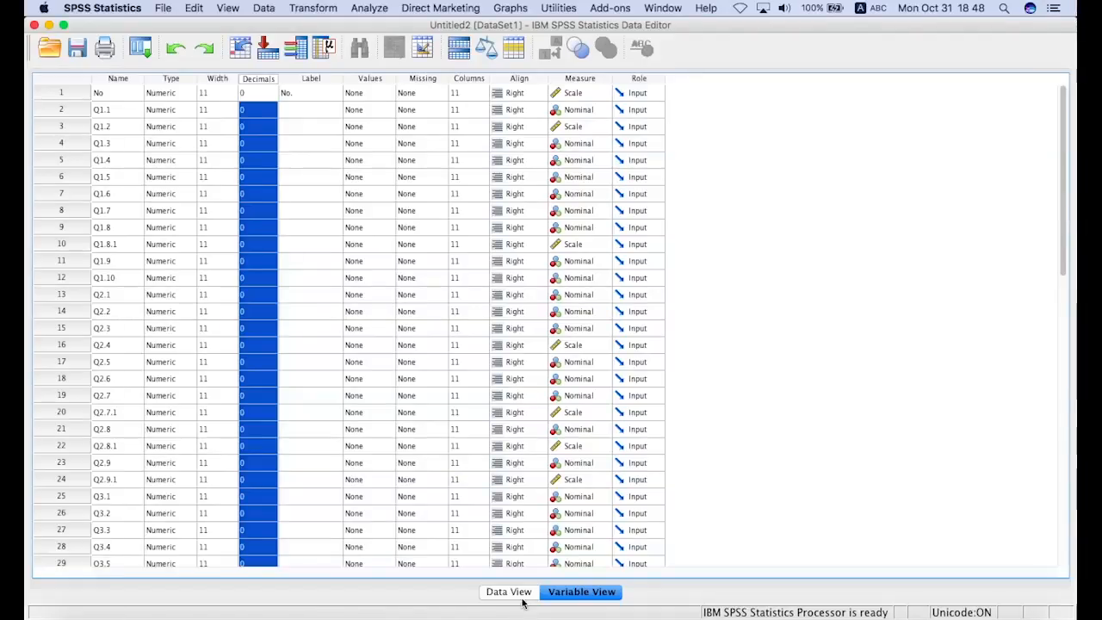
click(513, 591)
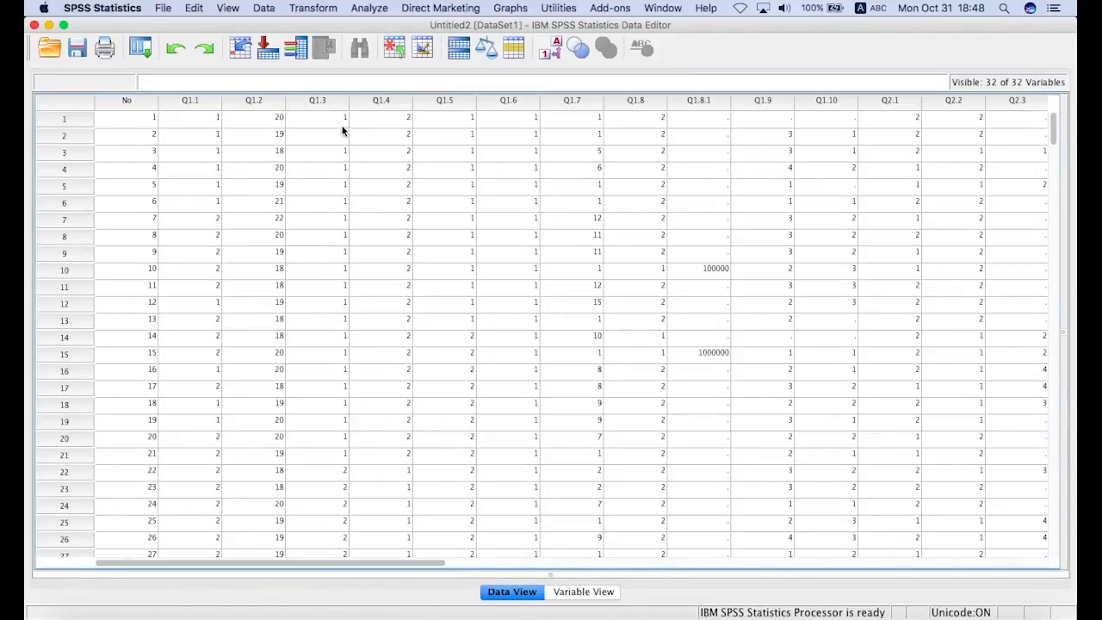
click(601, 592)
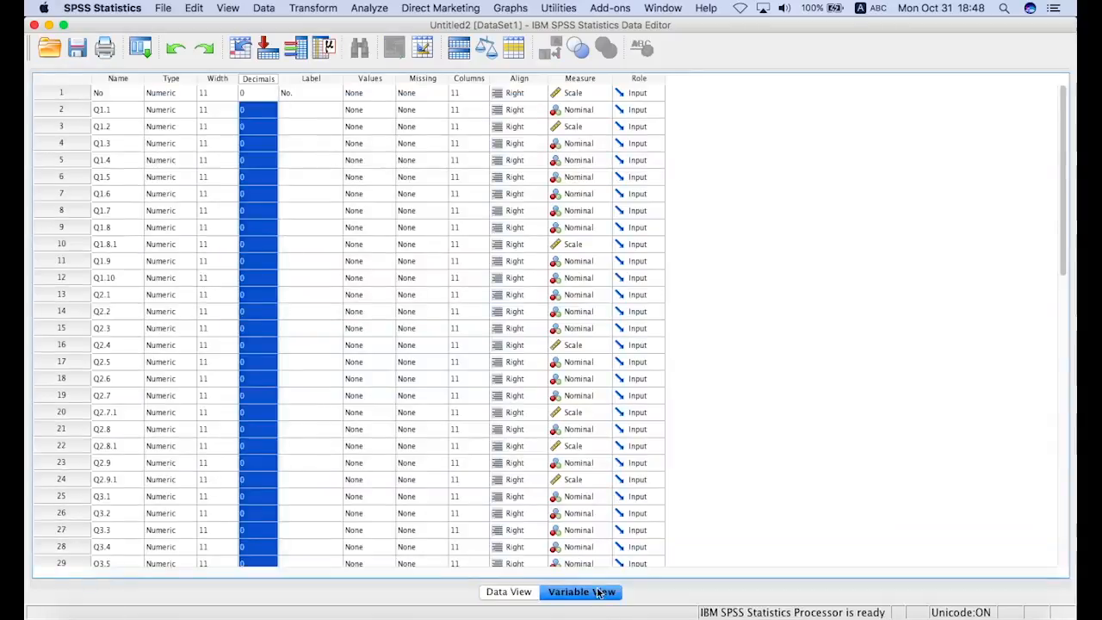
- Switch to the ATM workbook in Excel and look up the wording of question Q1.1 in the Questions sheet
click(321, 109)
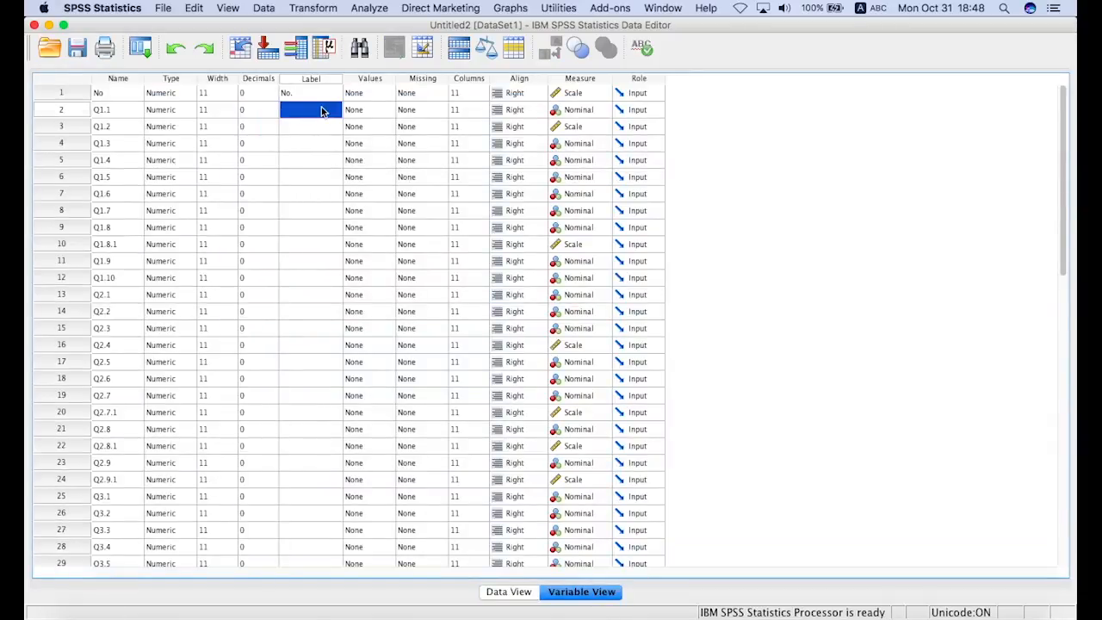
click(368, 109)
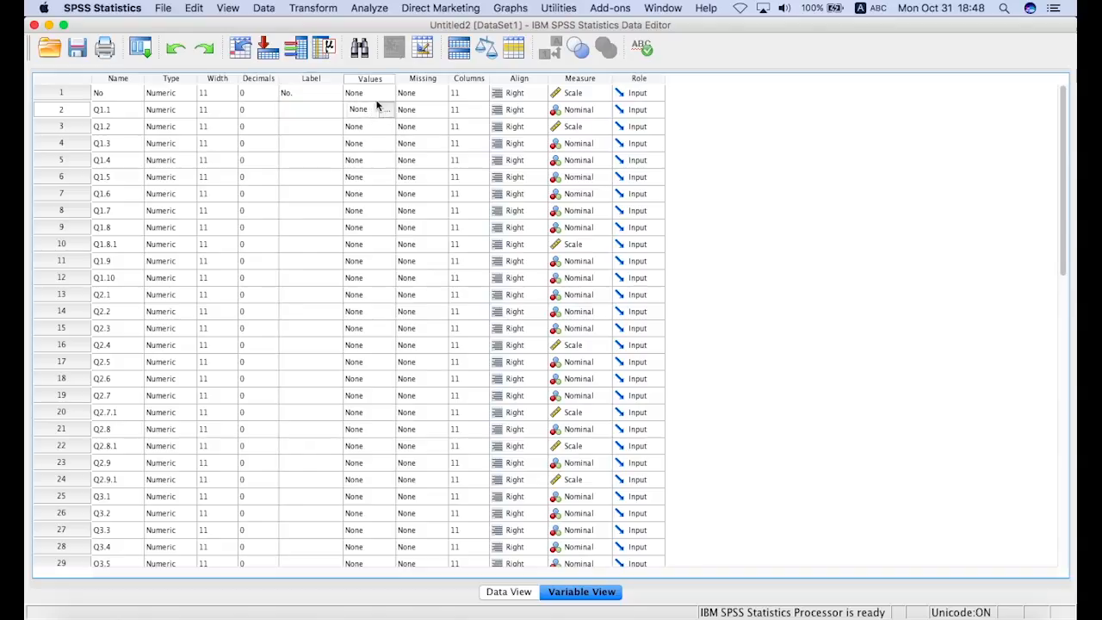
click(323, 110)
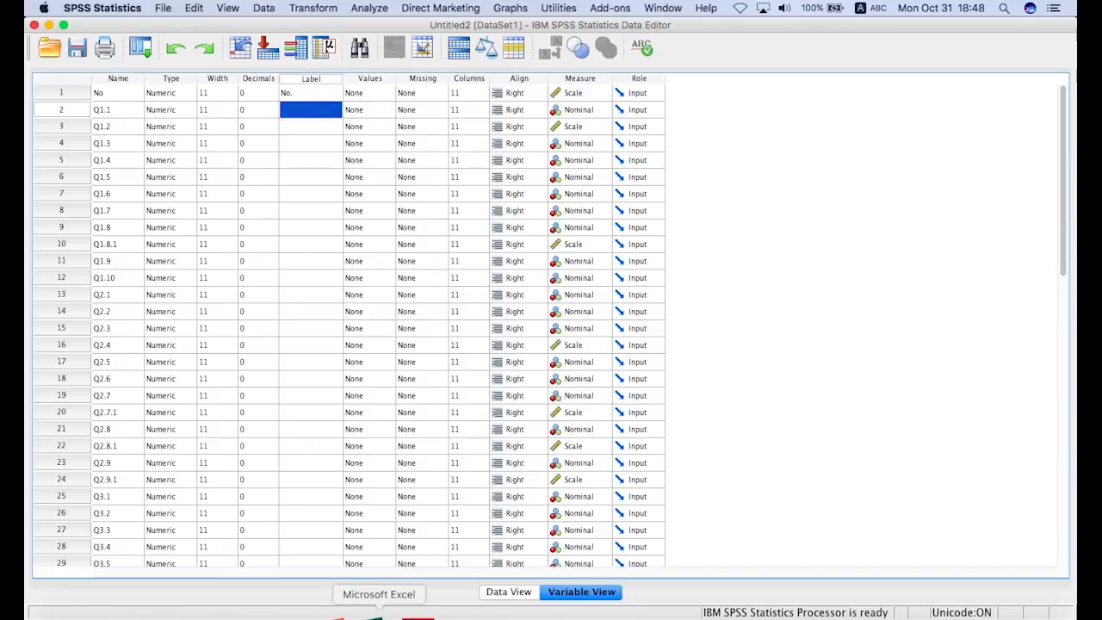
click(379, 617)
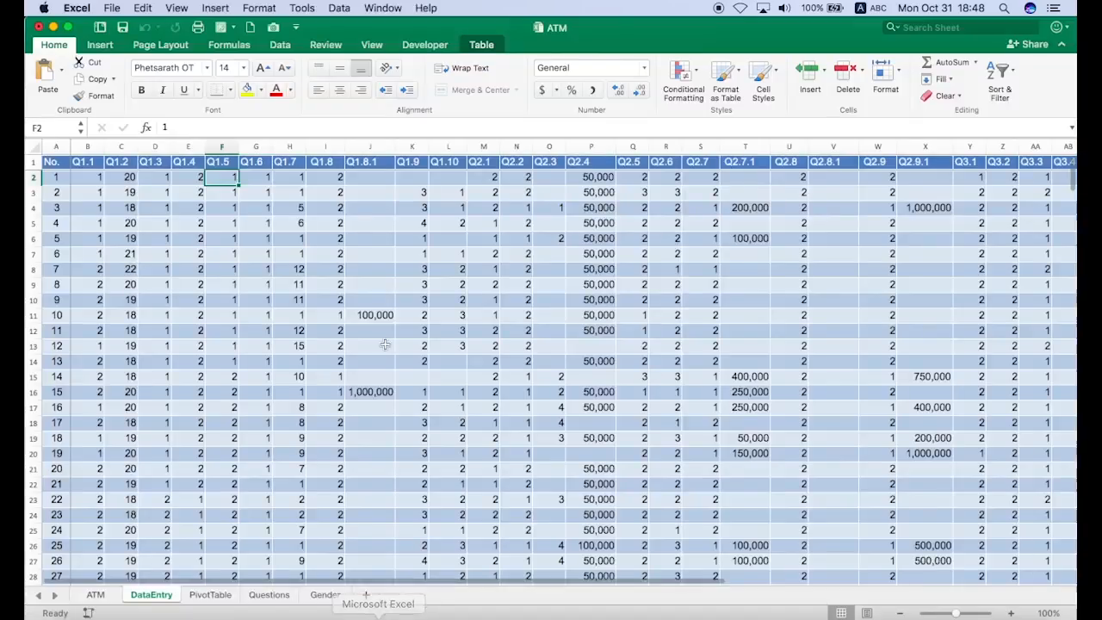
click(280, 595)
scroll(231, 301, up, 8)
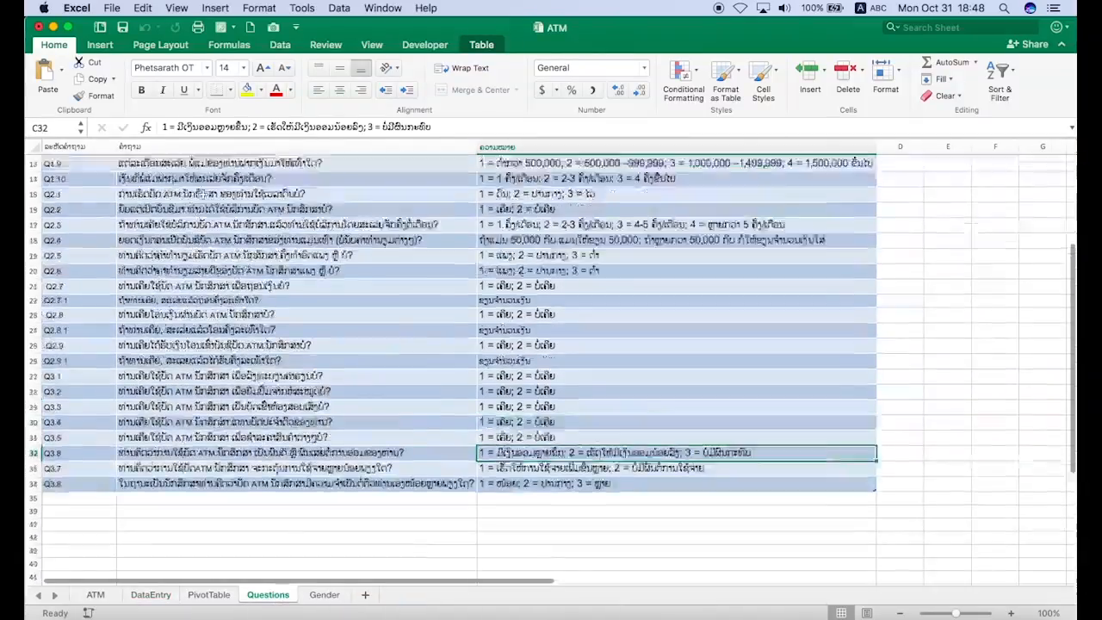
click(183, 212)
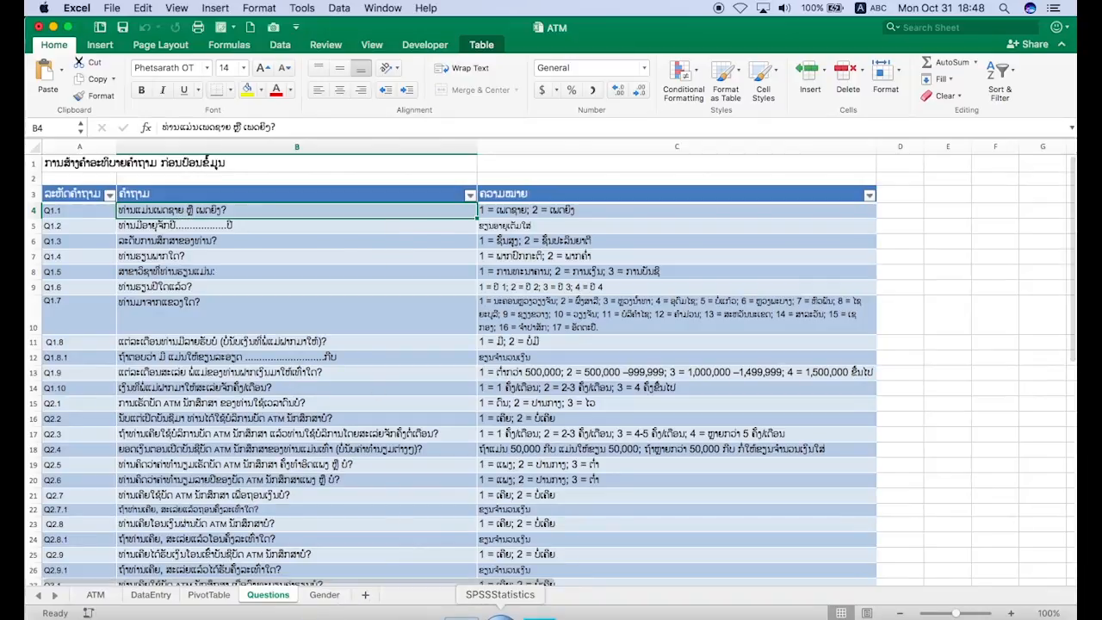
- Switch back to SPSS and set the Label of the variable Q1.1 to ເພດ
click(508, 609)
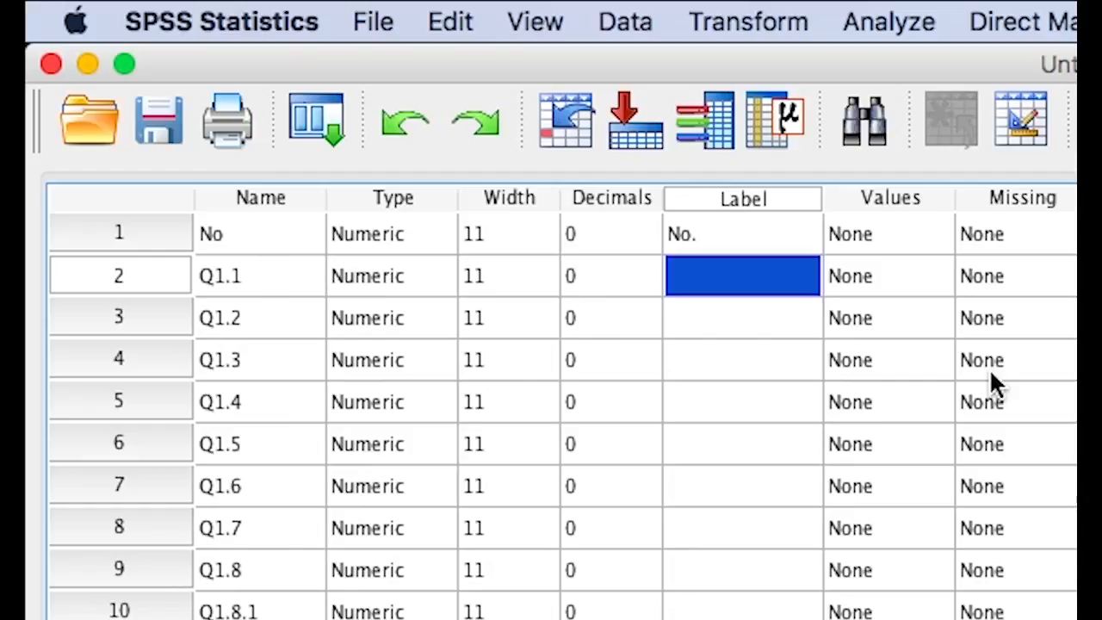
text(เพศ)
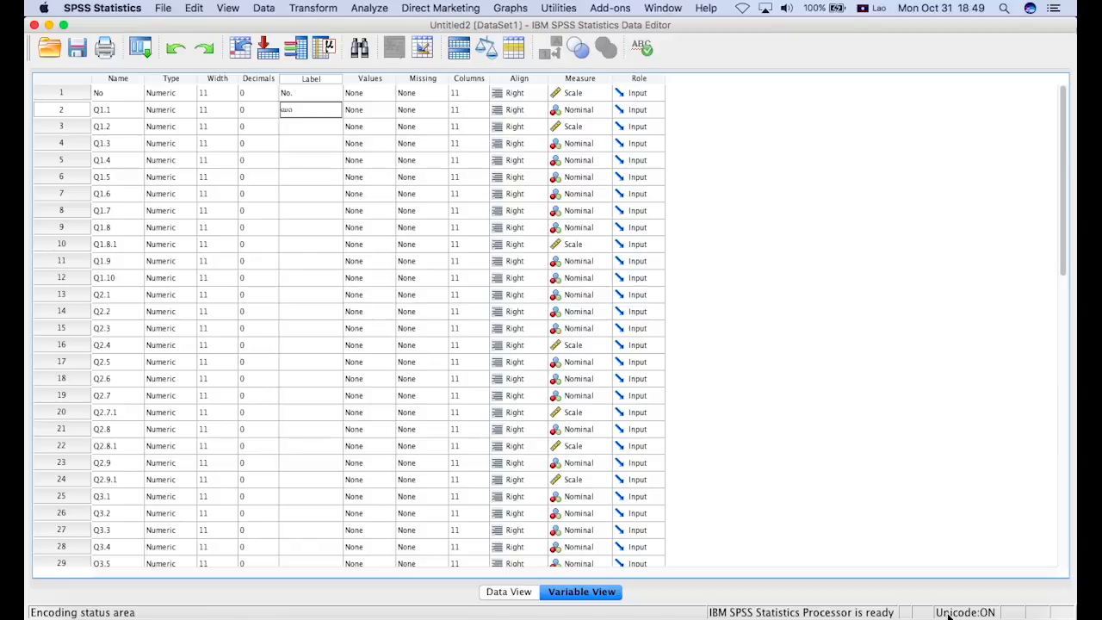
click(301, 123)
click(300, 111)
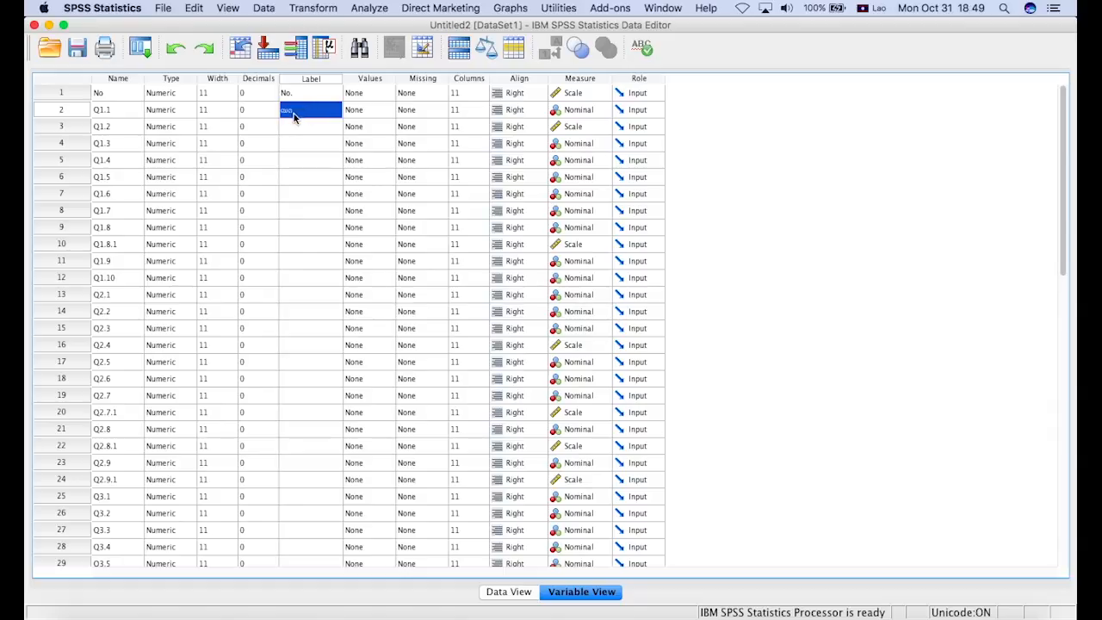
- Look up the meanings of the answer codes for Q1.1 in the Questions sheet in Excel, and return to SPSS
click(359, 112)
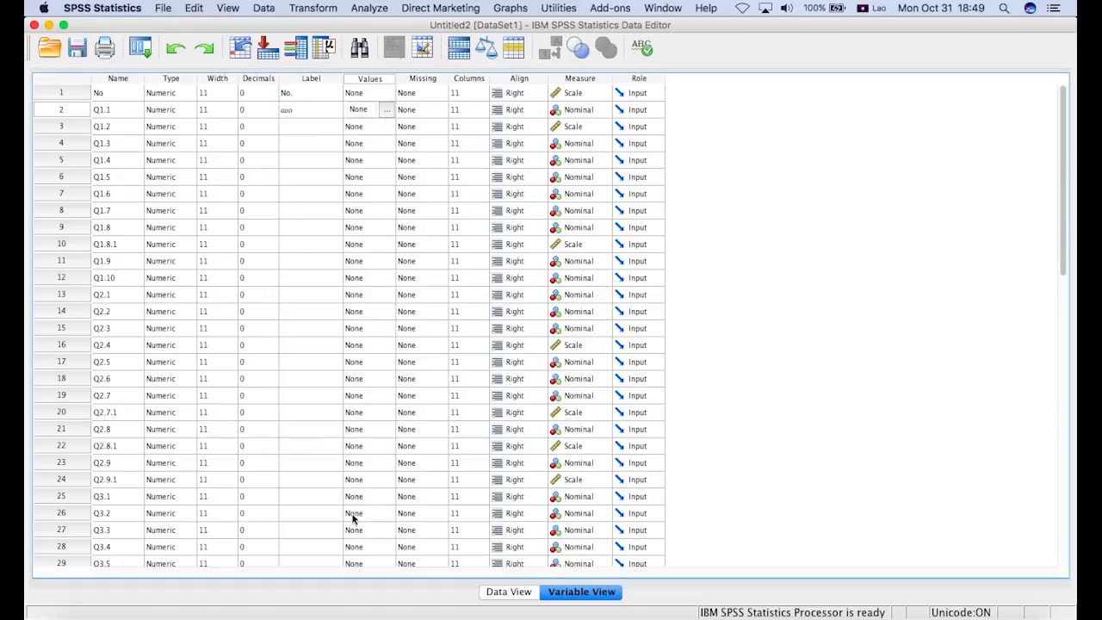
click(379, 606)
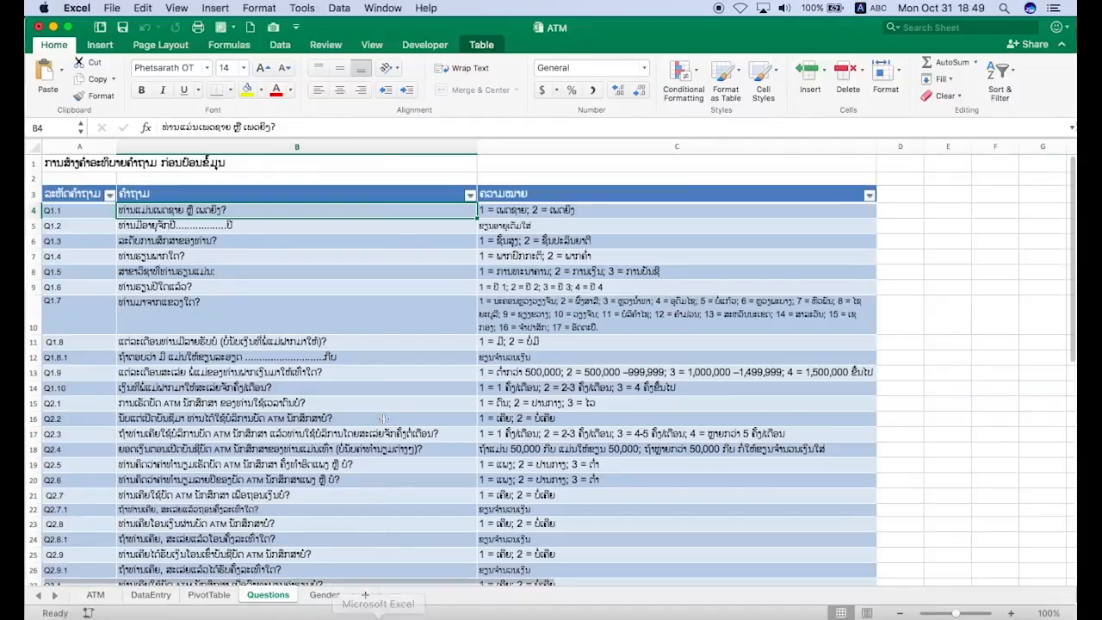
click(547, 209)
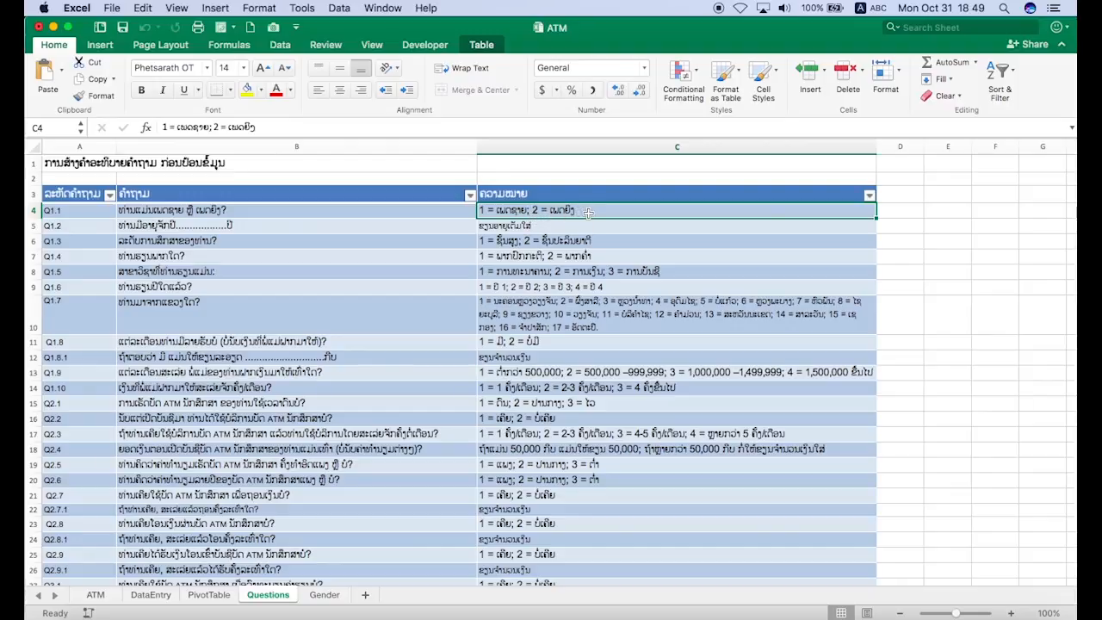
click(499, 614)
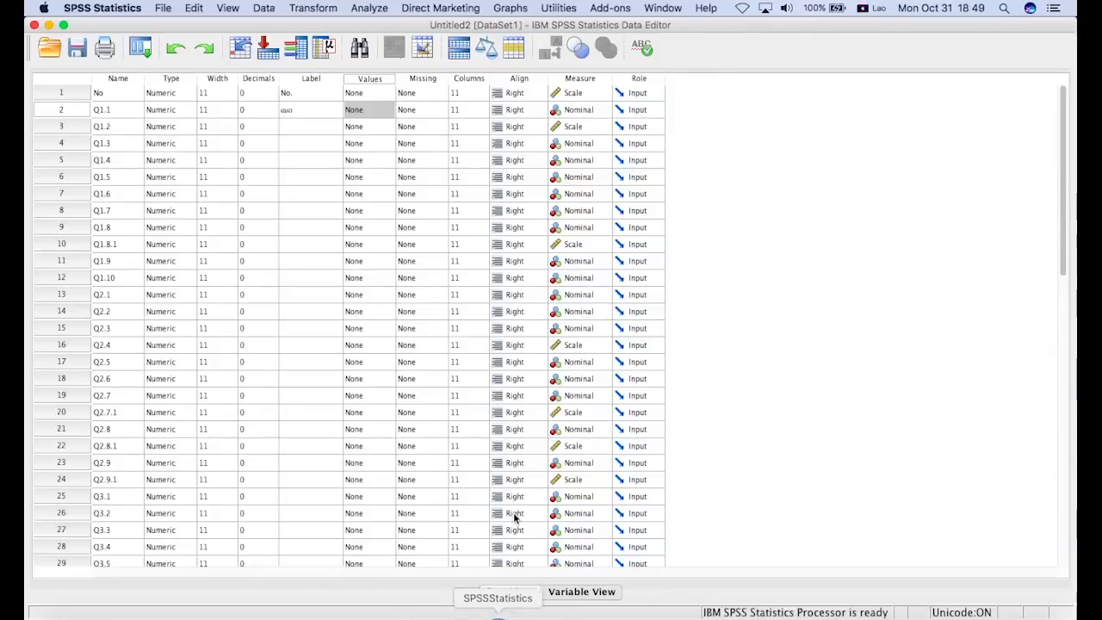
- Open the value labels of the variable Q1.1 and add the label ຊາຍ for value 1
click(369, 109)
click(387, 112)
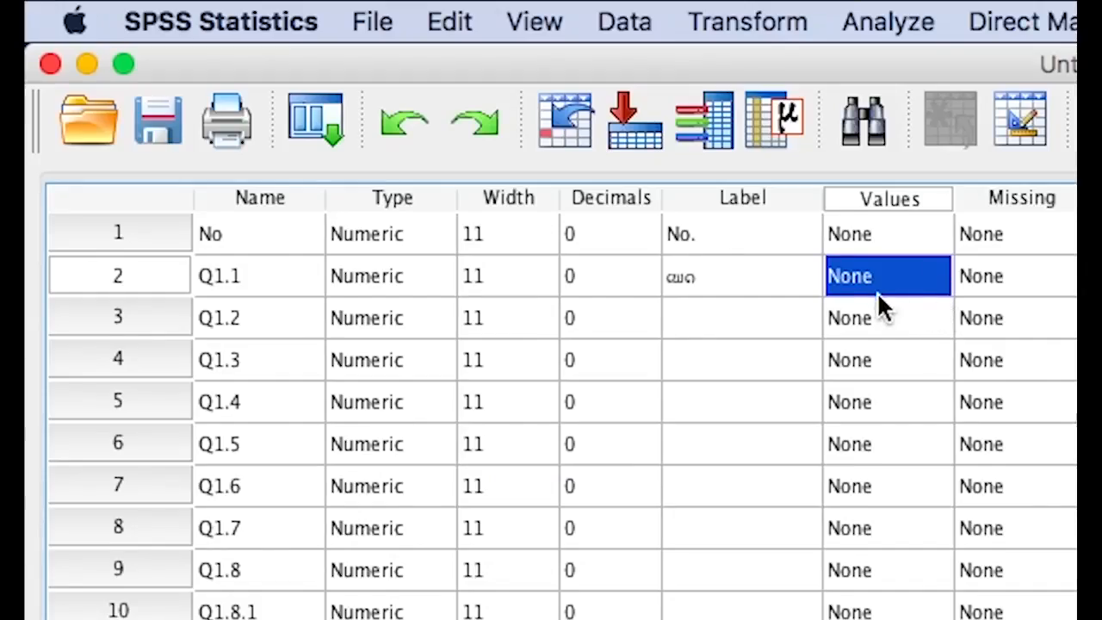
click(866, 317)
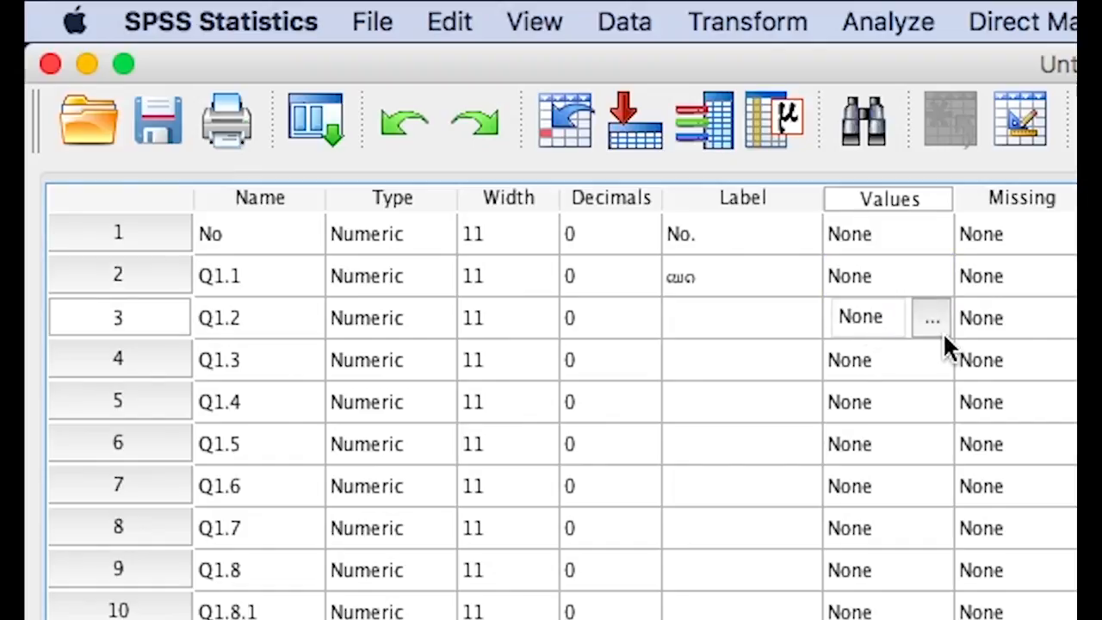
click(886, 274)
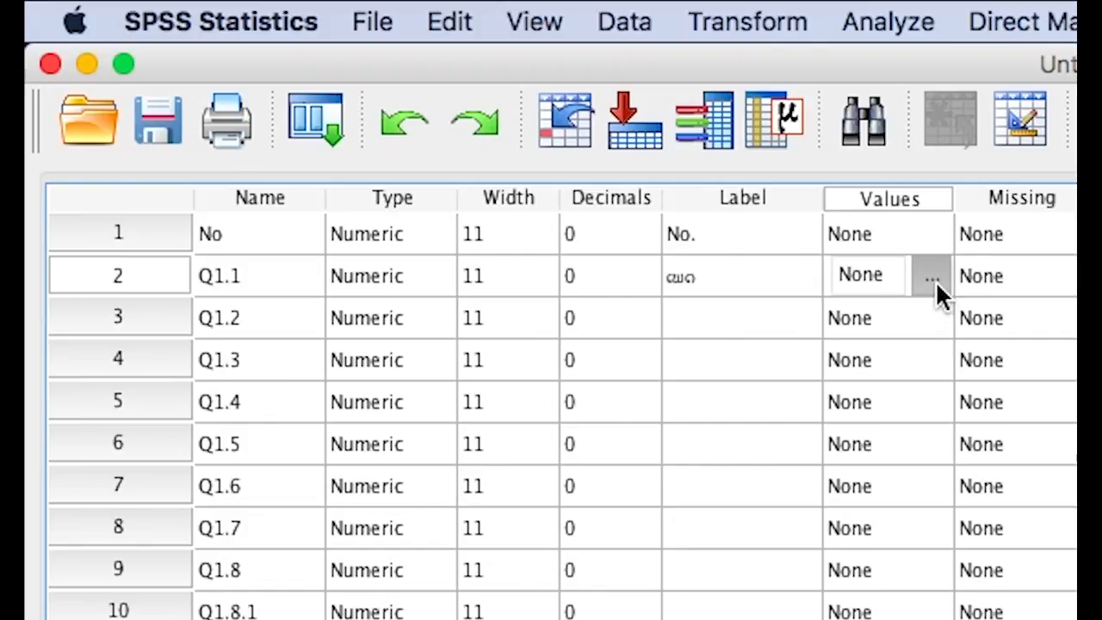
click(931, 275)
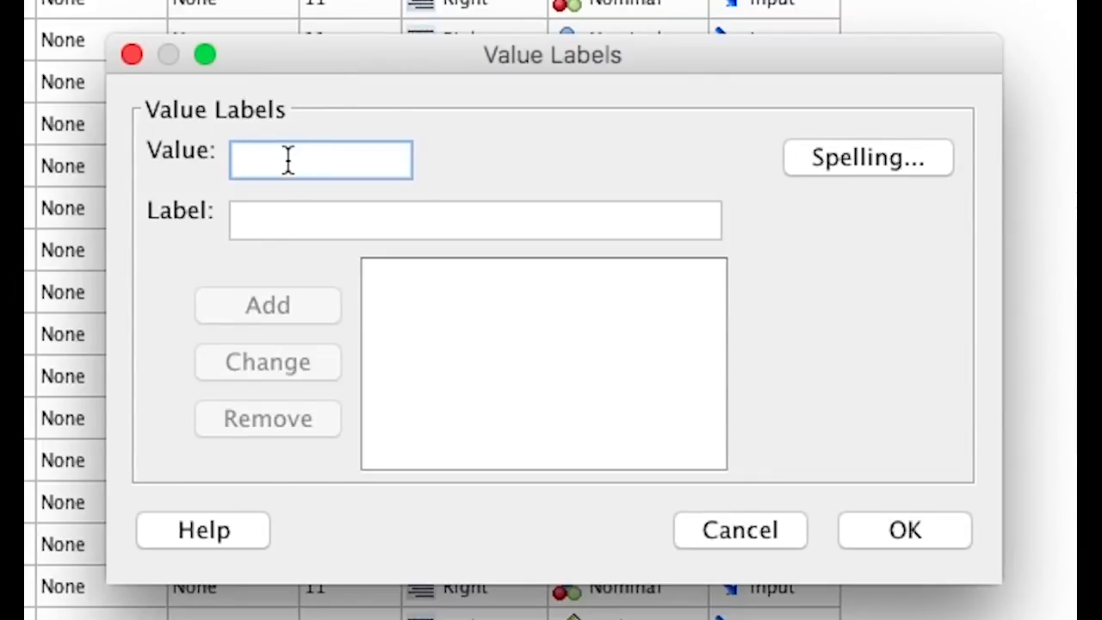
text(1)
key(Tab)
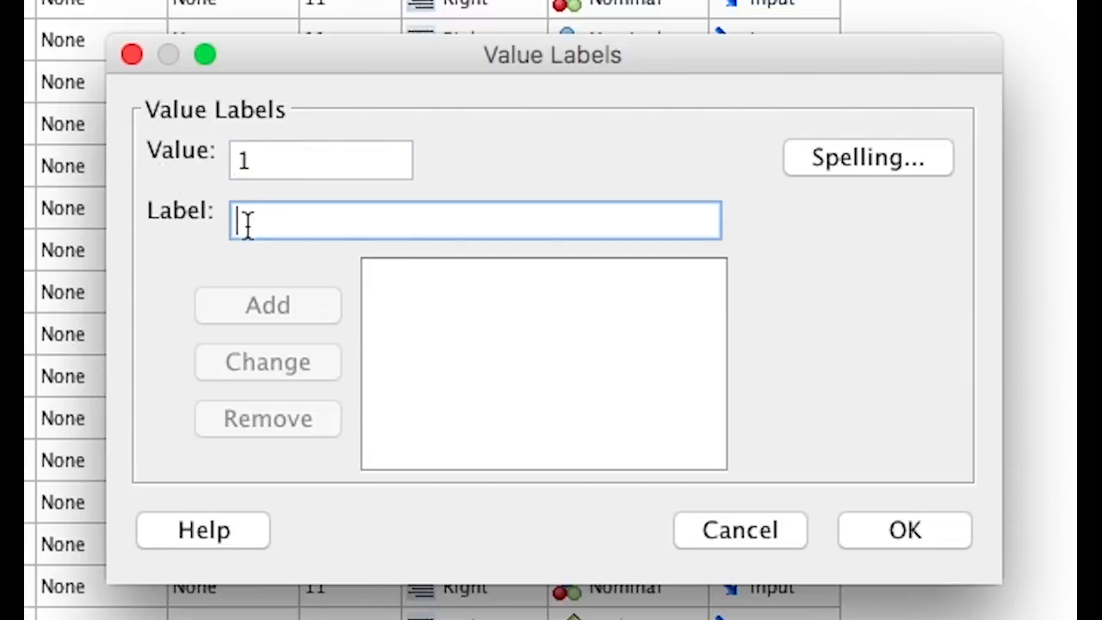
text(ຊາຍ)
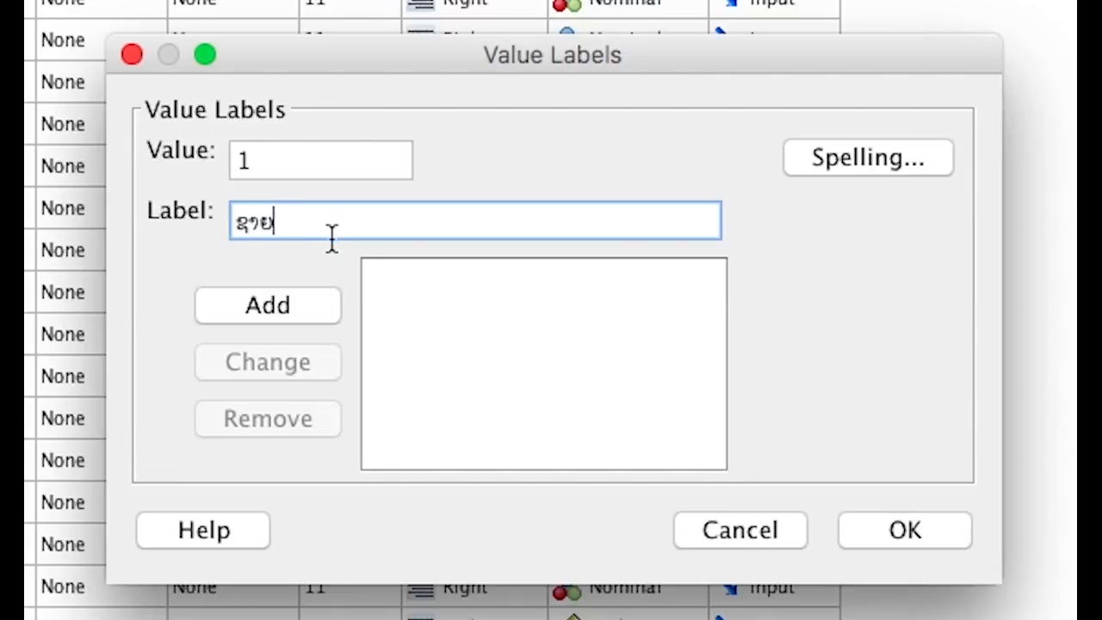
click(297, 305)
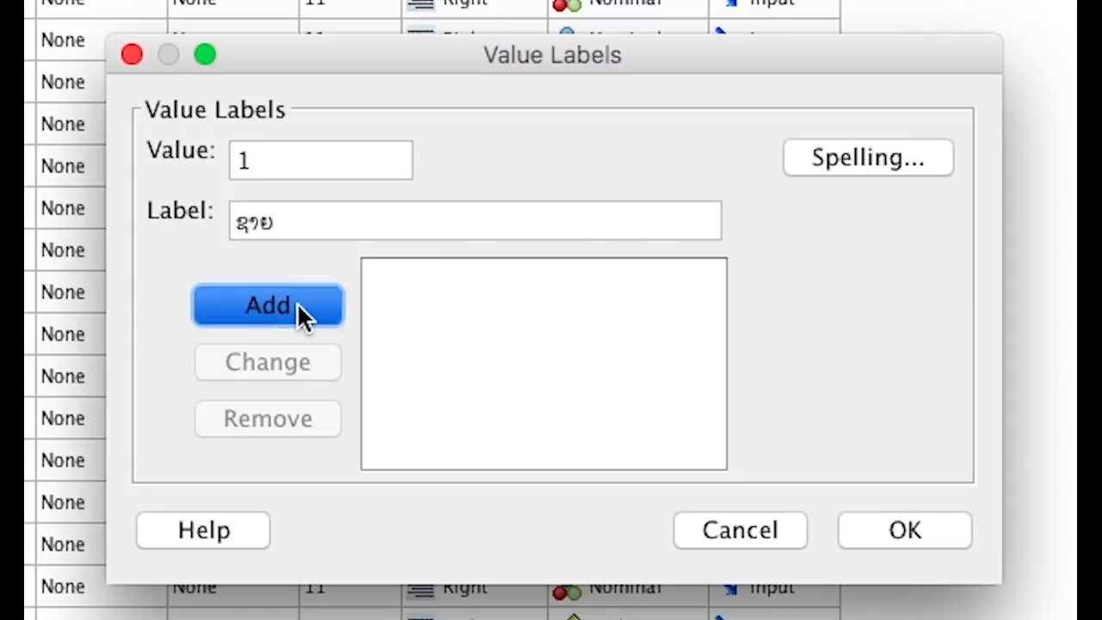
- Add the label ຍິງ for value 2 of Q1.1 and apply the value labels
text(2)
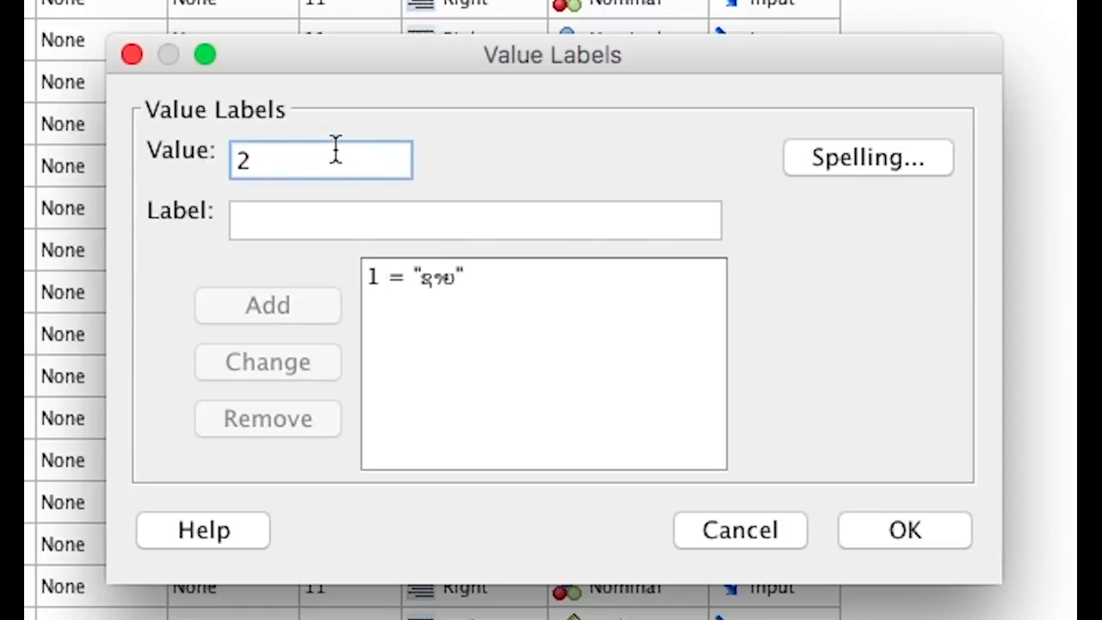
click(316, 230)
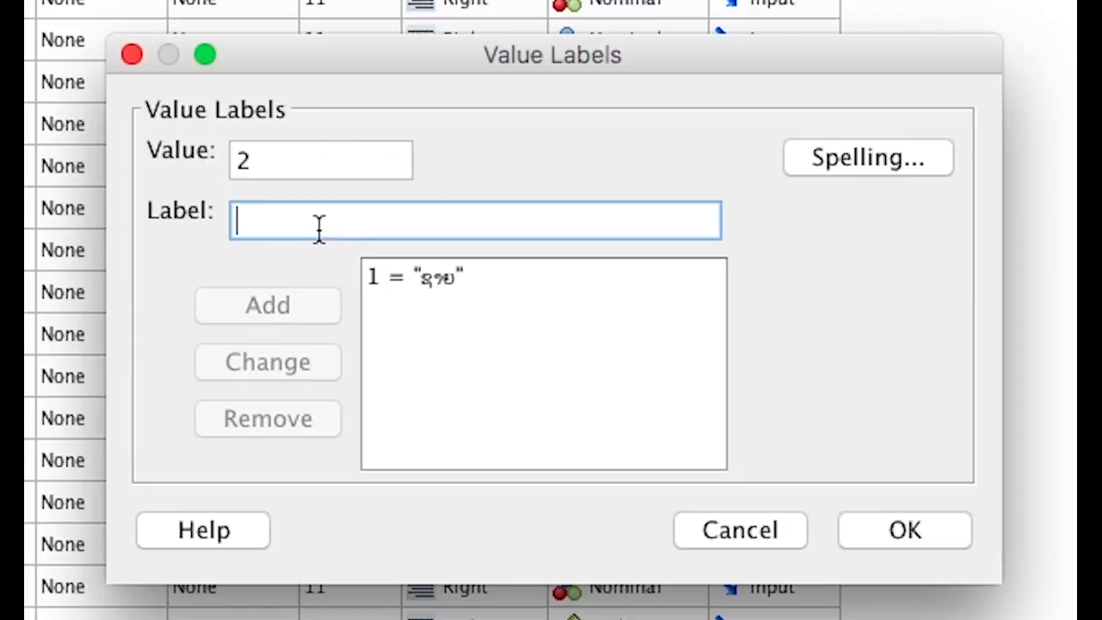
text(ຍິງ)
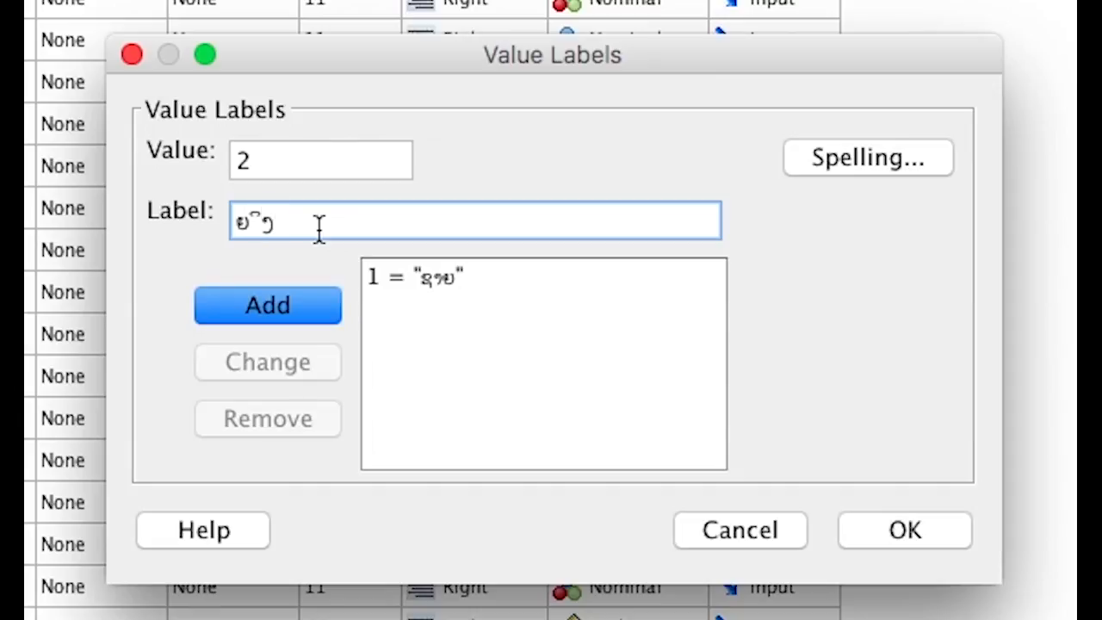
click(285, 315)
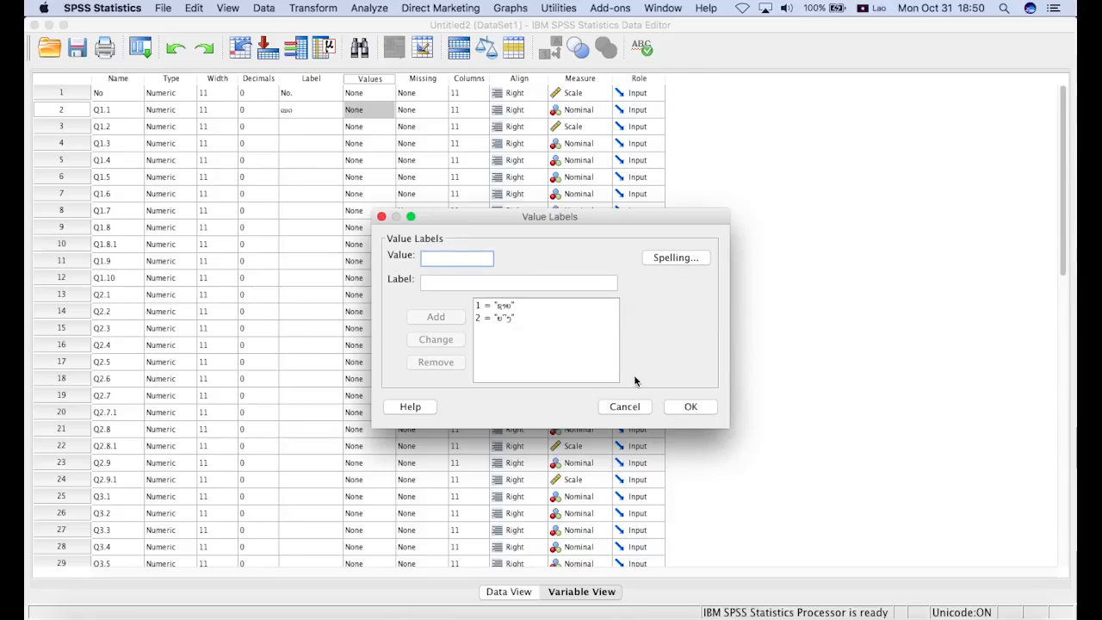
click(690, 406)
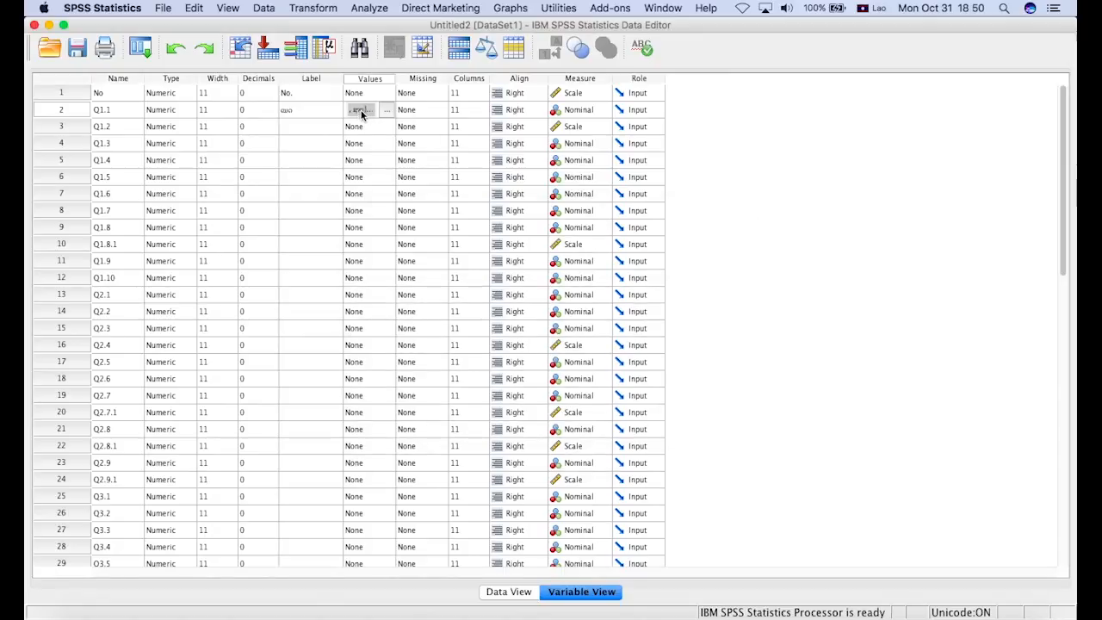
- Check Q1.2 in the Questions sheet in Excel, and set the Label of the variable Q1.2 in SPSS to ອາຍຸ
click(301, 123)
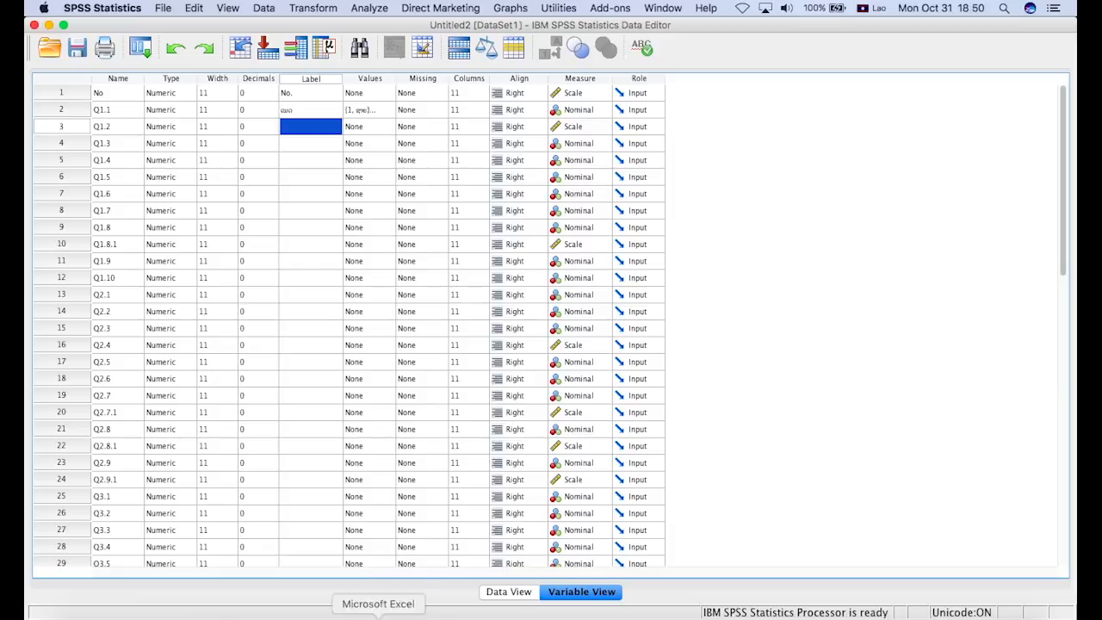
click(378, 615)
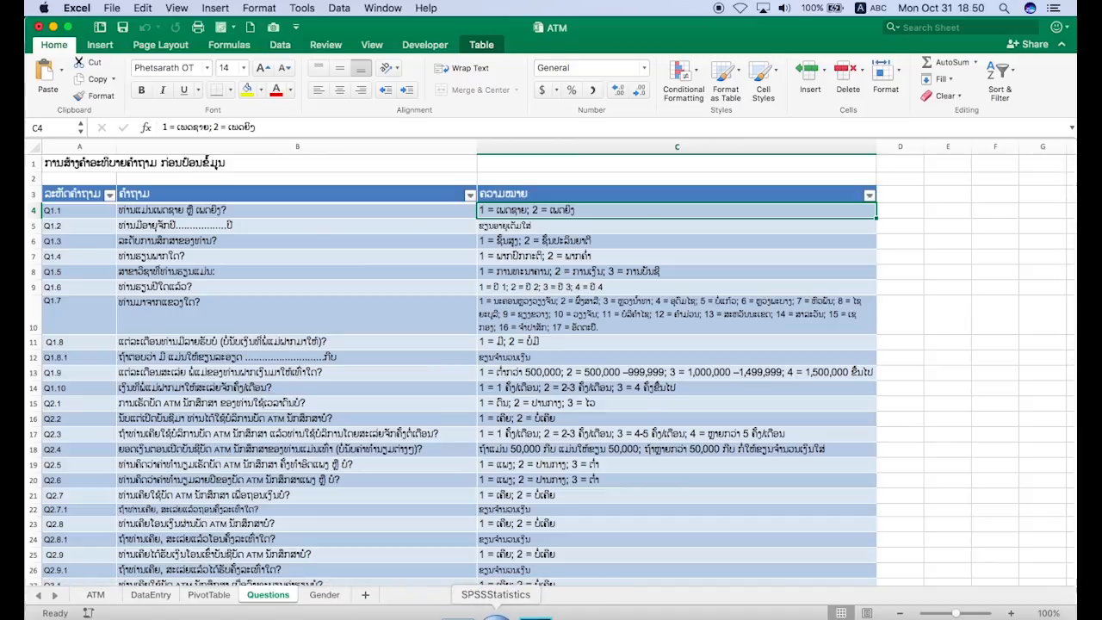
click(496, 615)
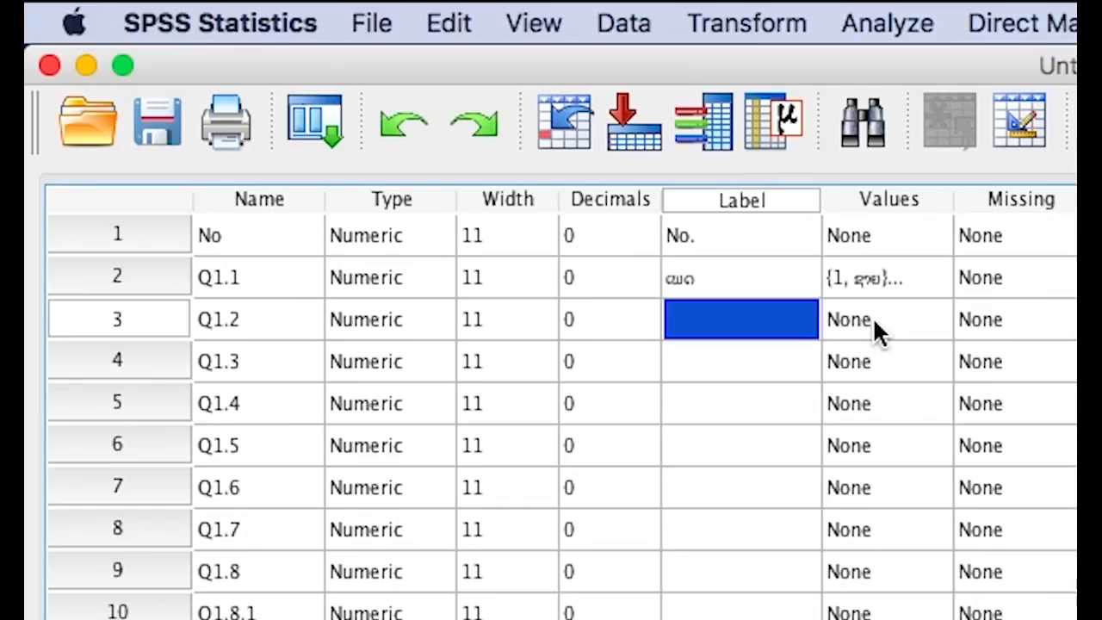
text(ອາຍຸ)
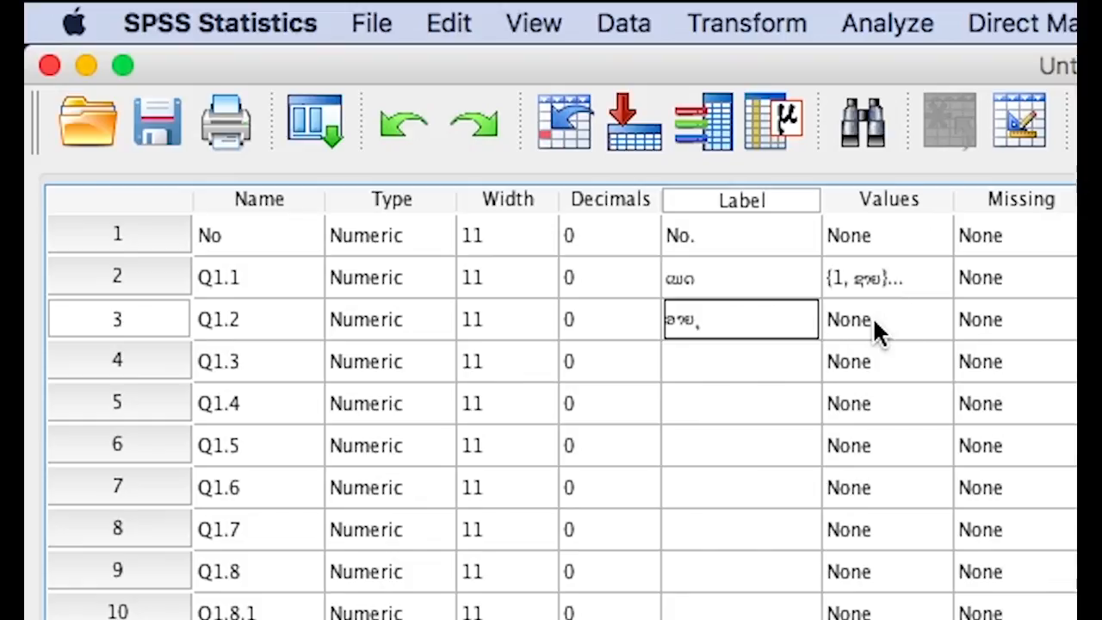
click(873, 316)
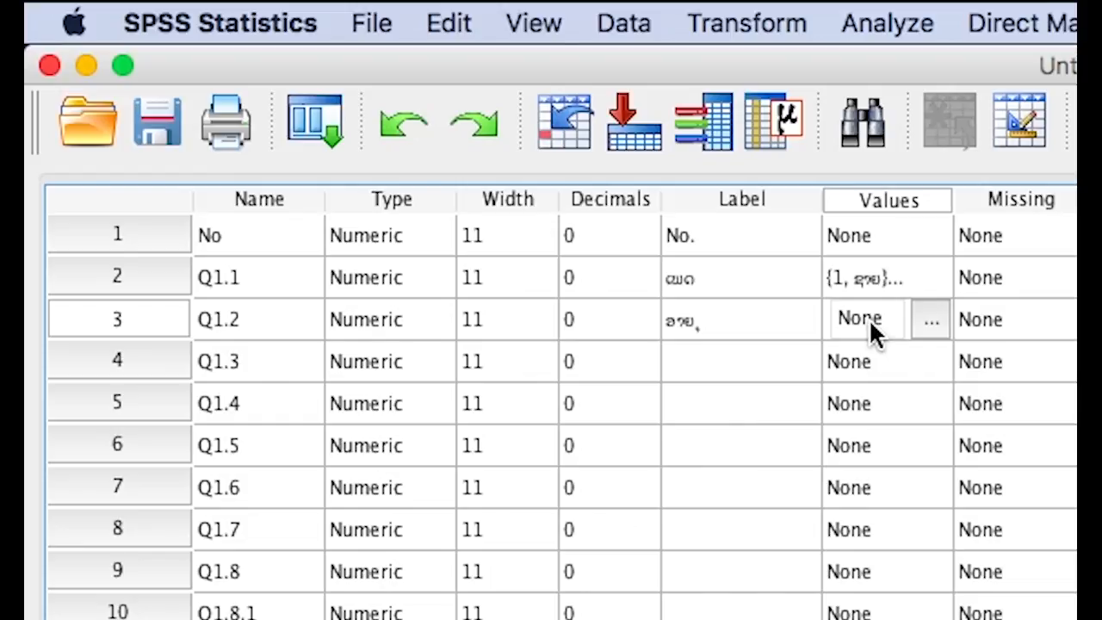
click(931, 324)
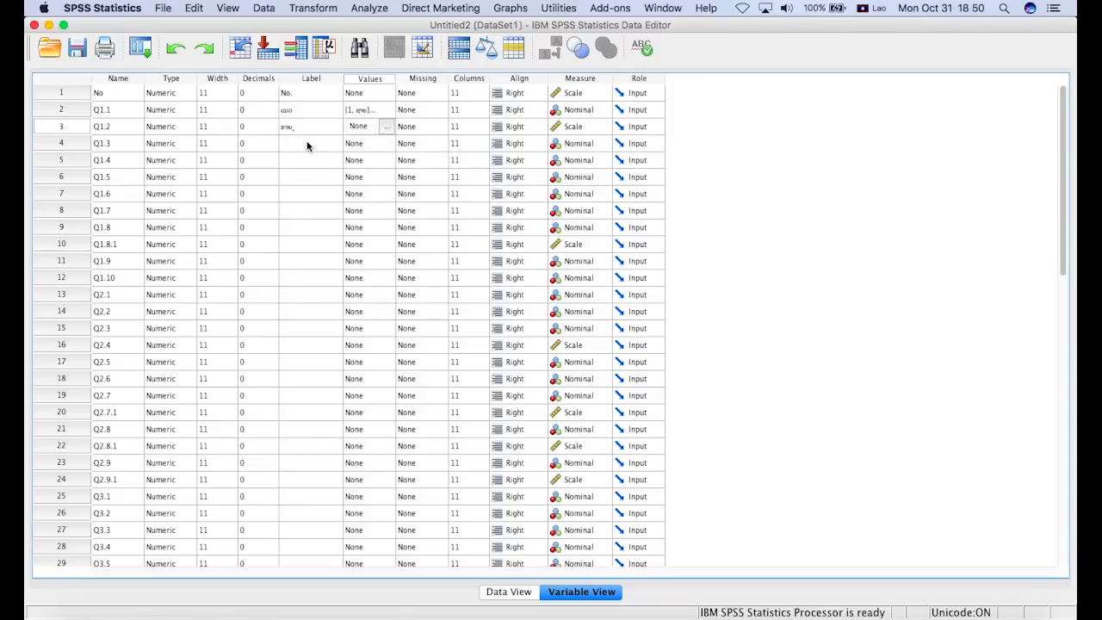
- Select the Label cell of Q1.3, and look up that question's wording and answer codes in the Questions sheet in Excel
click(729, 364)
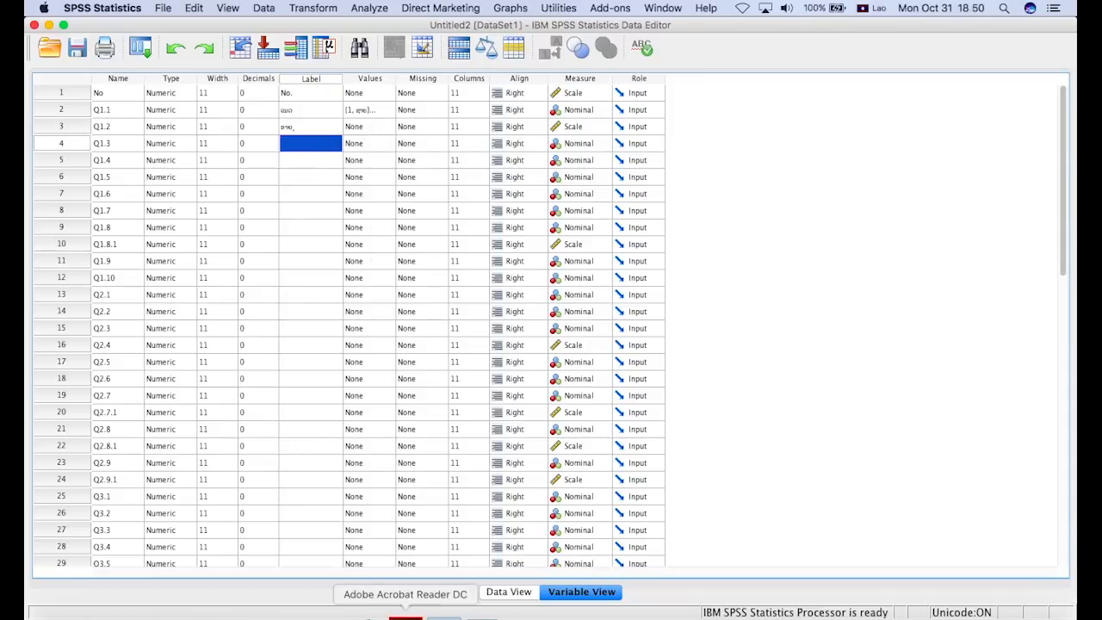
click(380, 617)
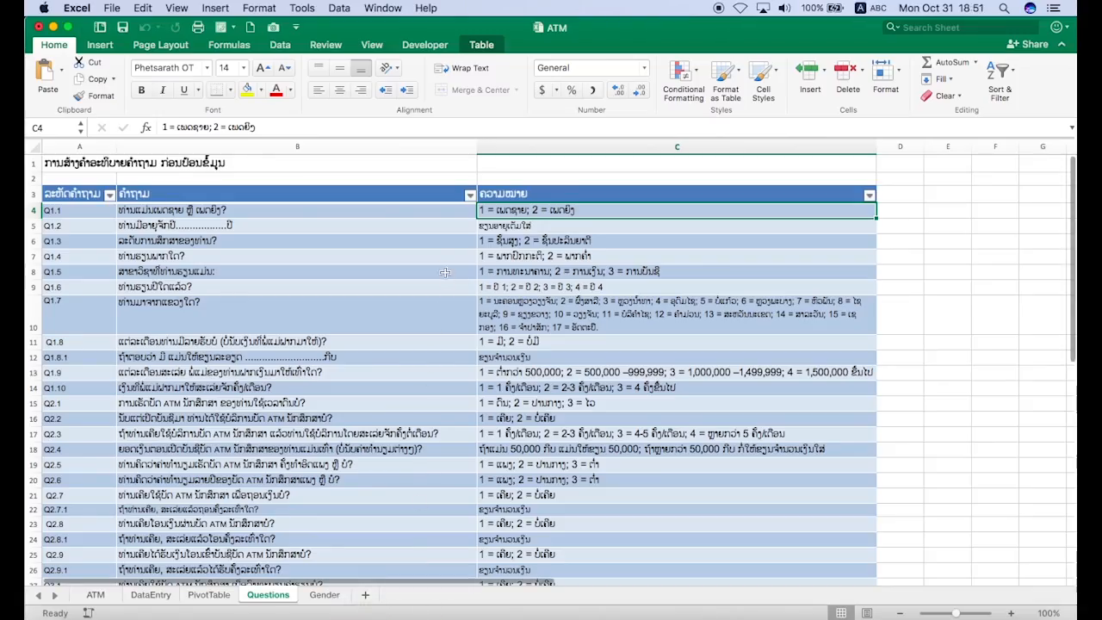
key(Down)
key(Down)
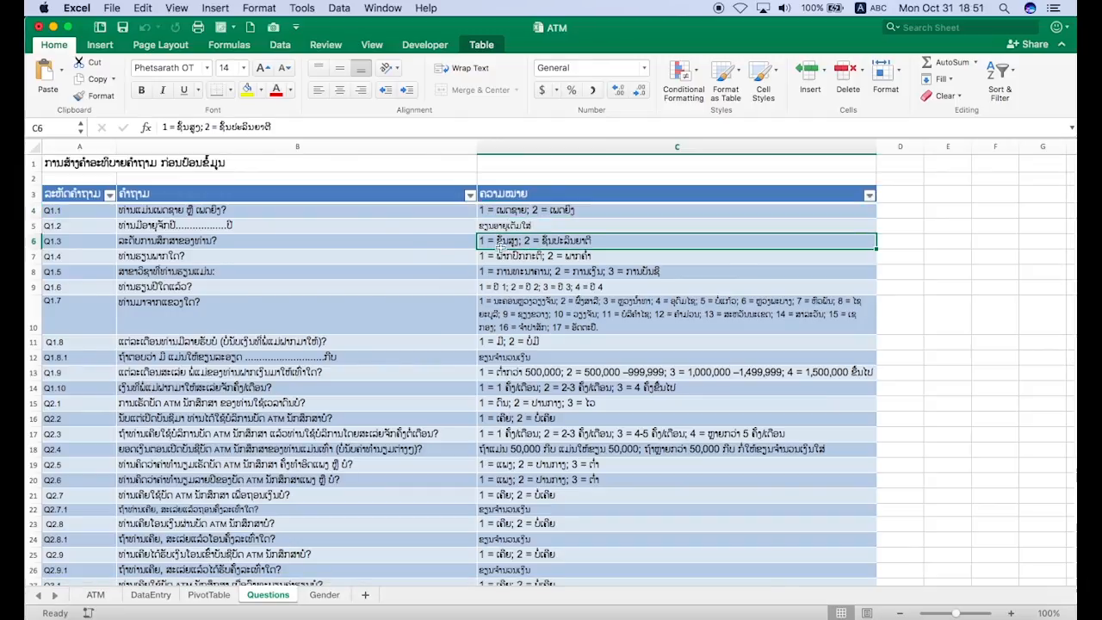
click(310, 241)
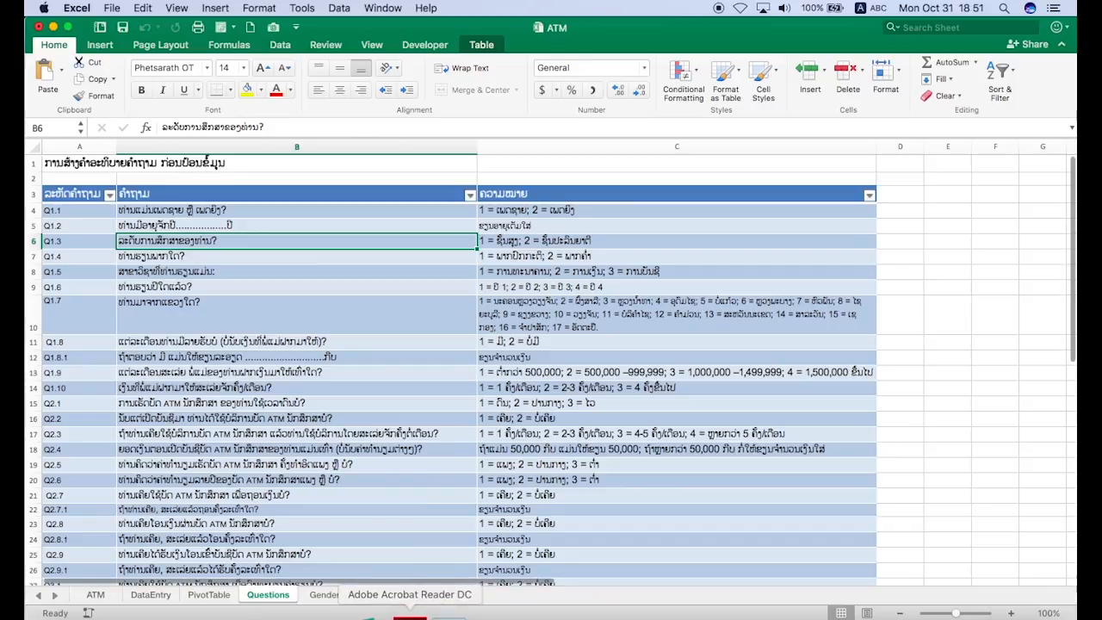
- Switch back to SPSS and set the Label of the variable Q1.3 to ລະດັບການສຶກສາ
click(467, 603)
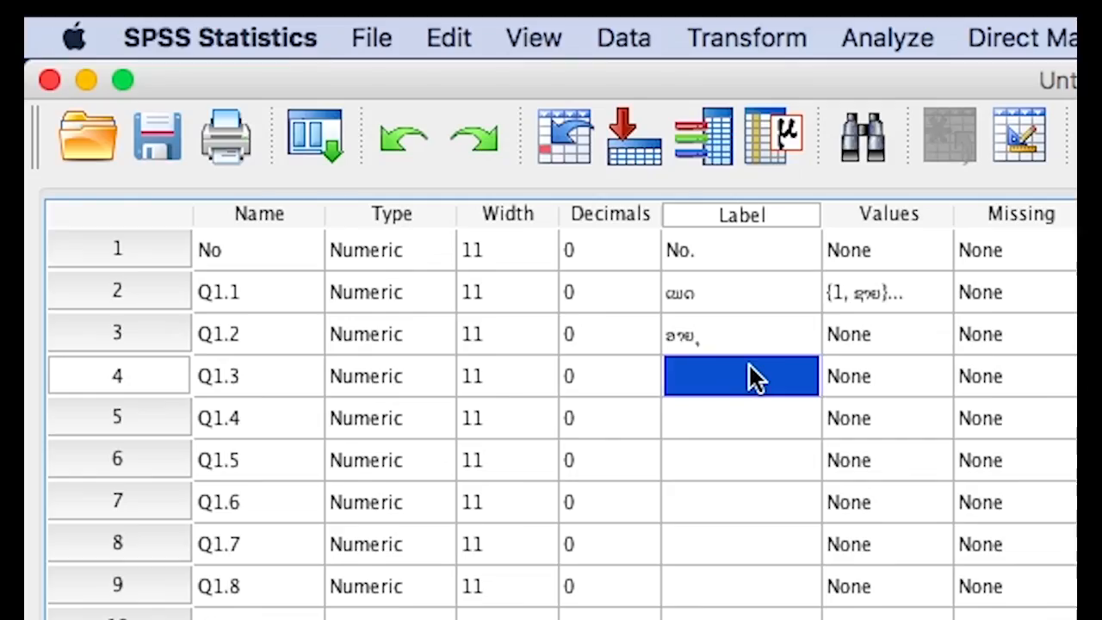
text(ລະ)
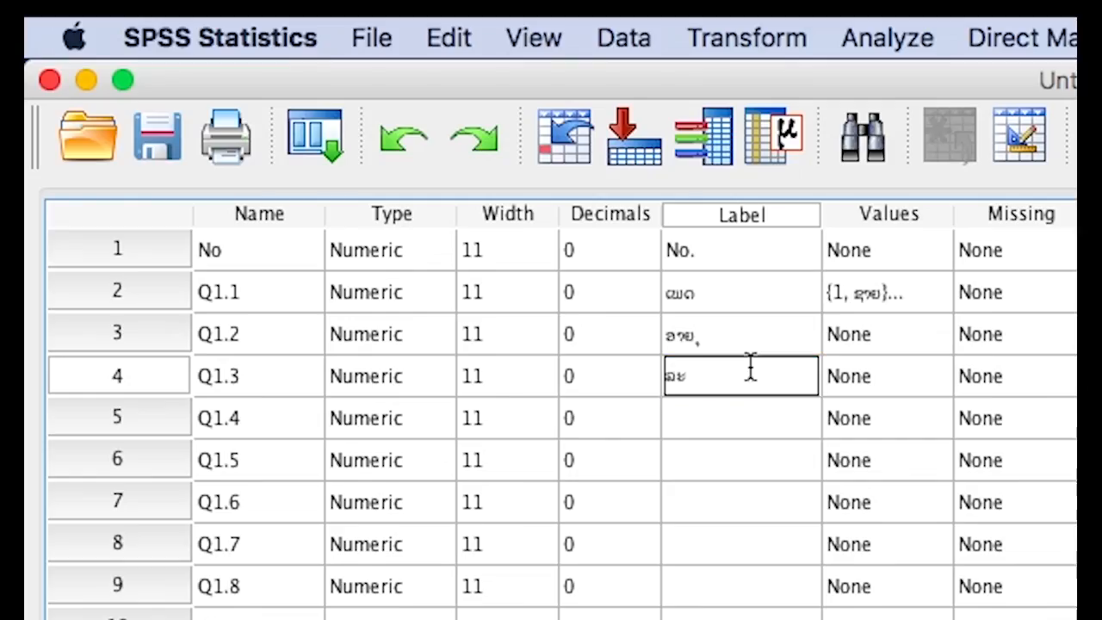
text(ດັບການສຶກສາ)
- Open the value labels of the variable Q1.3 and add the label ຊັ້ນສຸງ for value 1
click(905, 376)
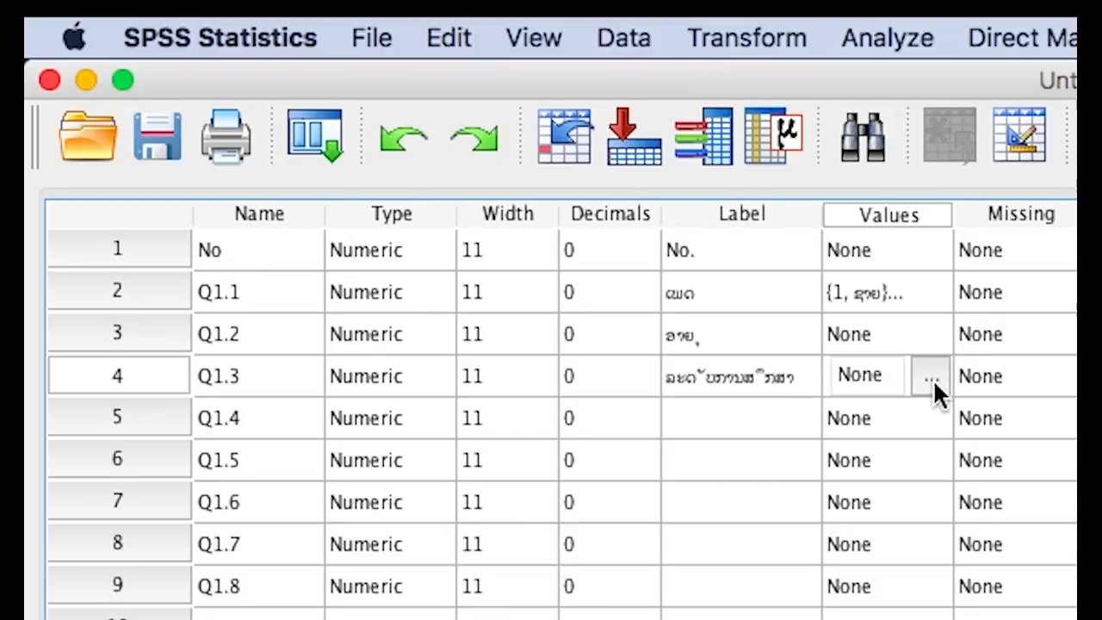
click(933, 378)
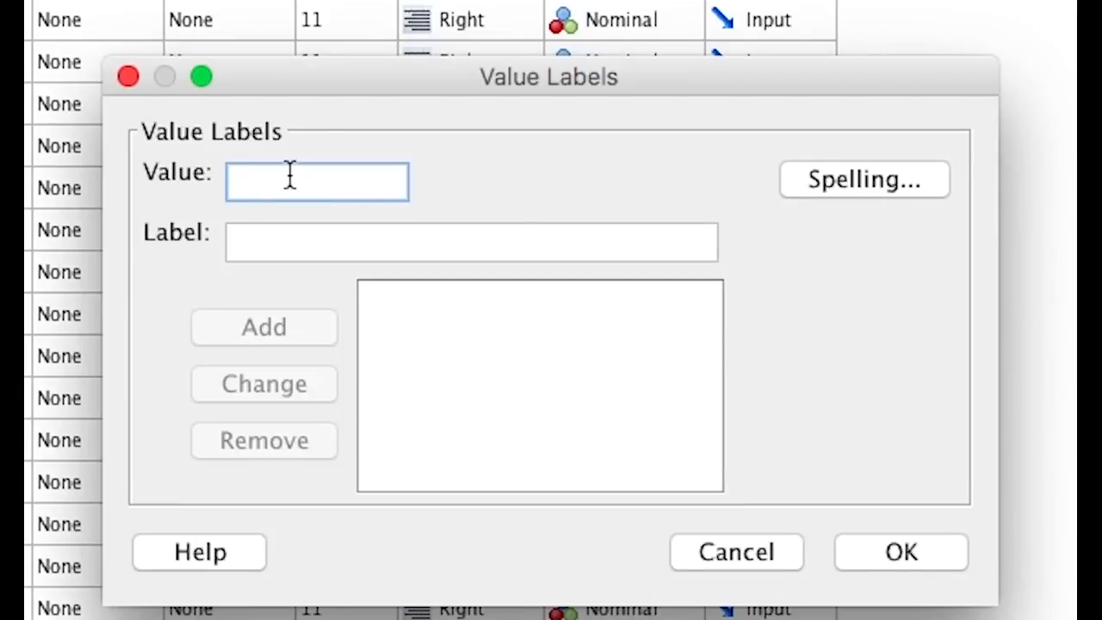
text(1)
key(Tab)
text(gັັບສຸງ)
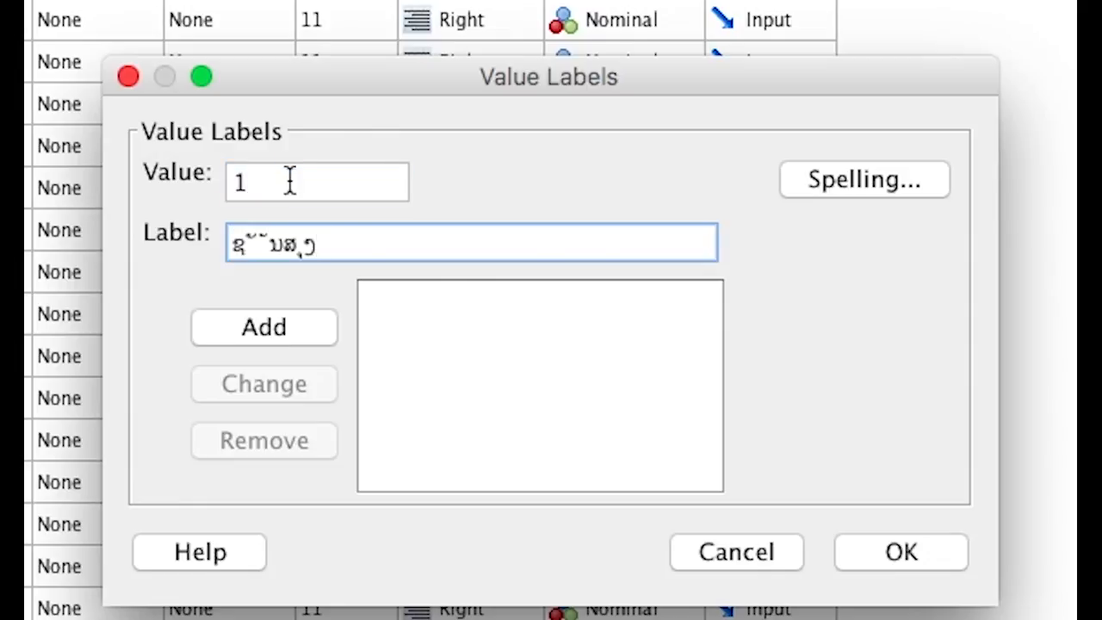
click(281, 332)
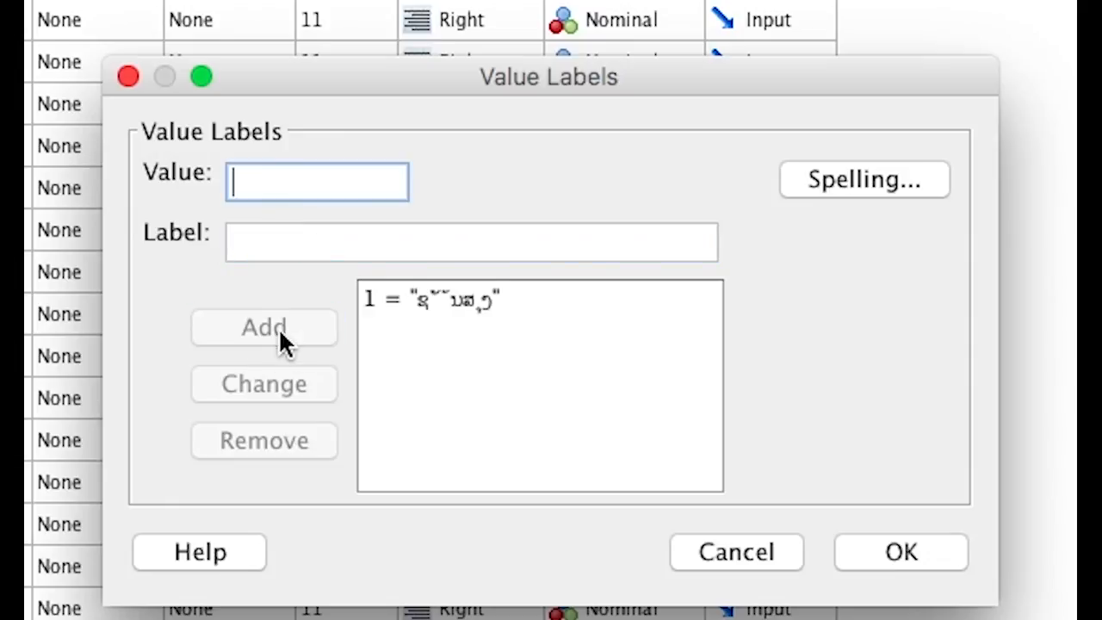
- Correct the spelling of the label for value 1 of Q1.3 to ຊັ້ນສູງ
click(510, 300)
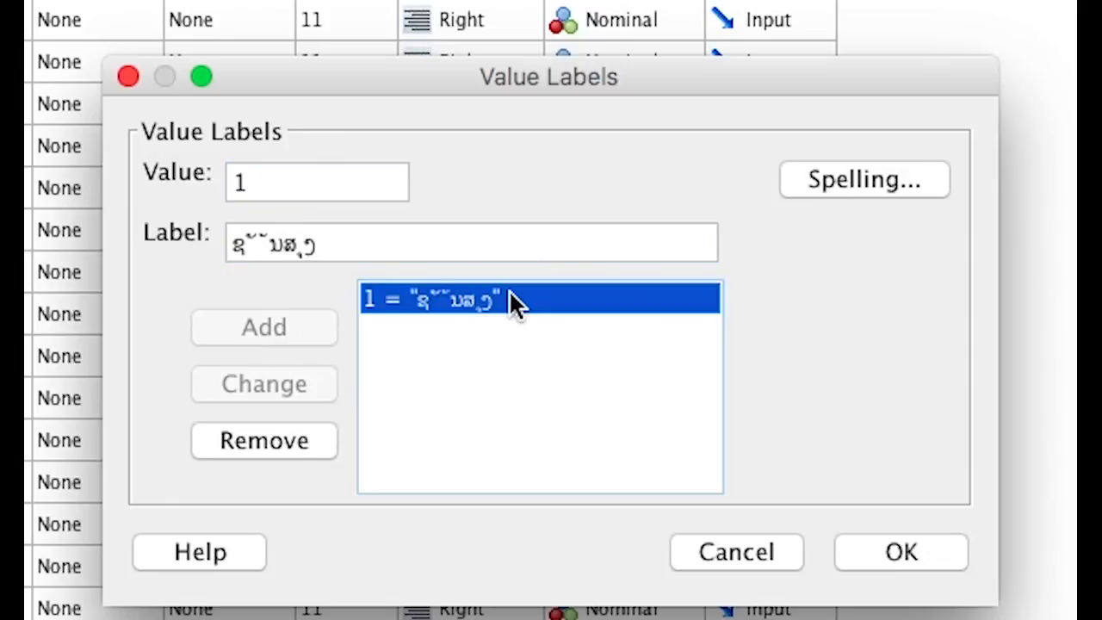
click(308, 247)
key(BackSpace)
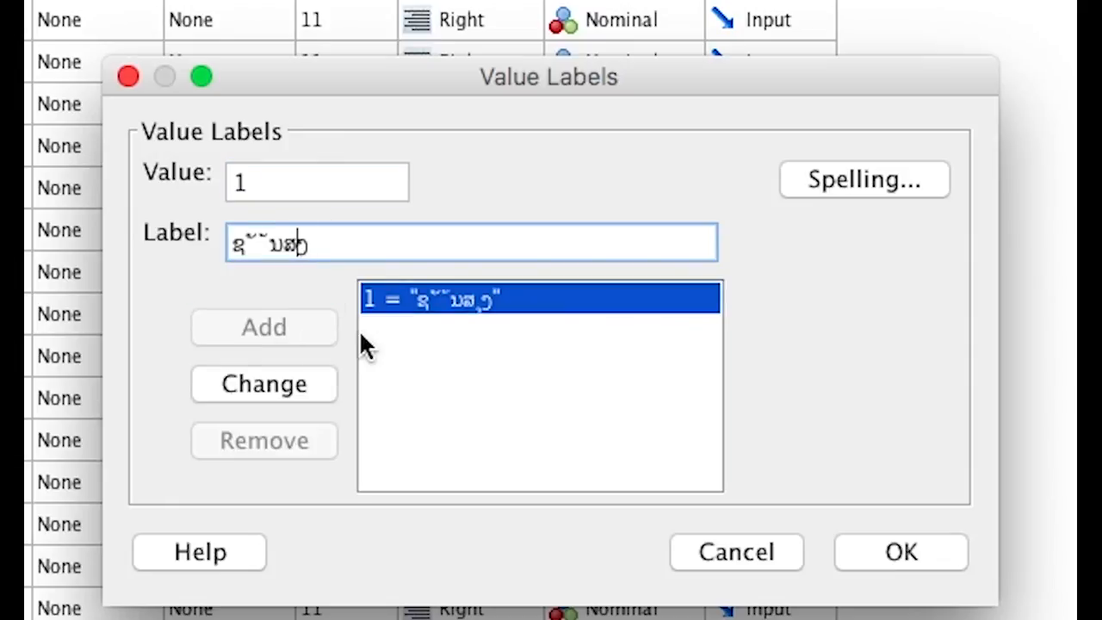
text(ຸ)
click(254, 385)
- Add the label ປະລິນຍາຕີ for value 2 of Q1.3 and apply the value labels
double_click(275, 193)
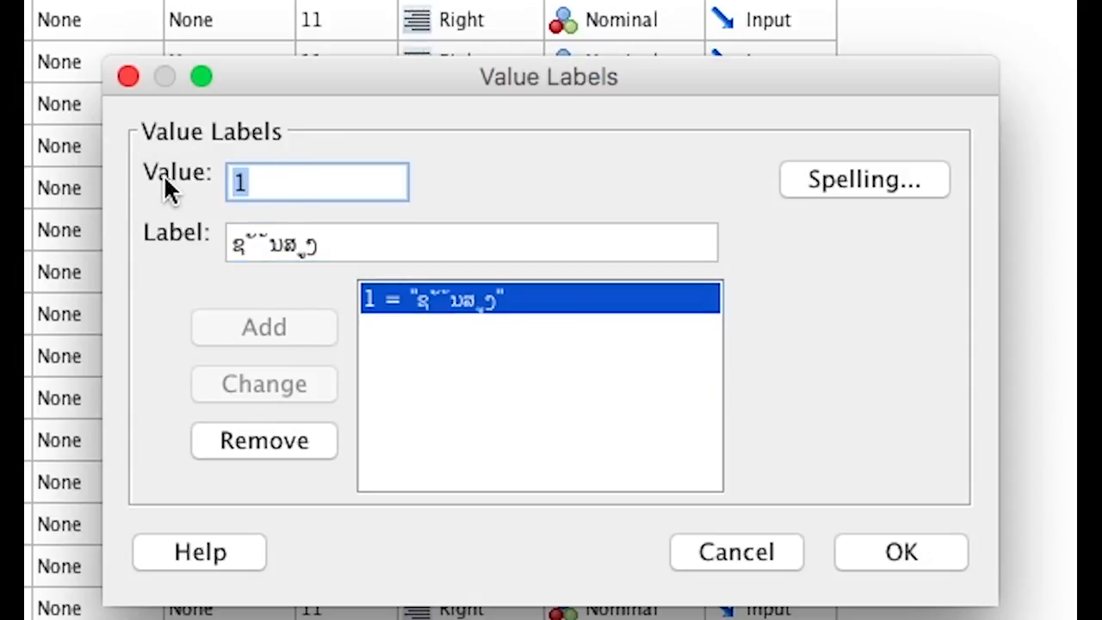
text(2)
drag(361, 239, 205, 245)
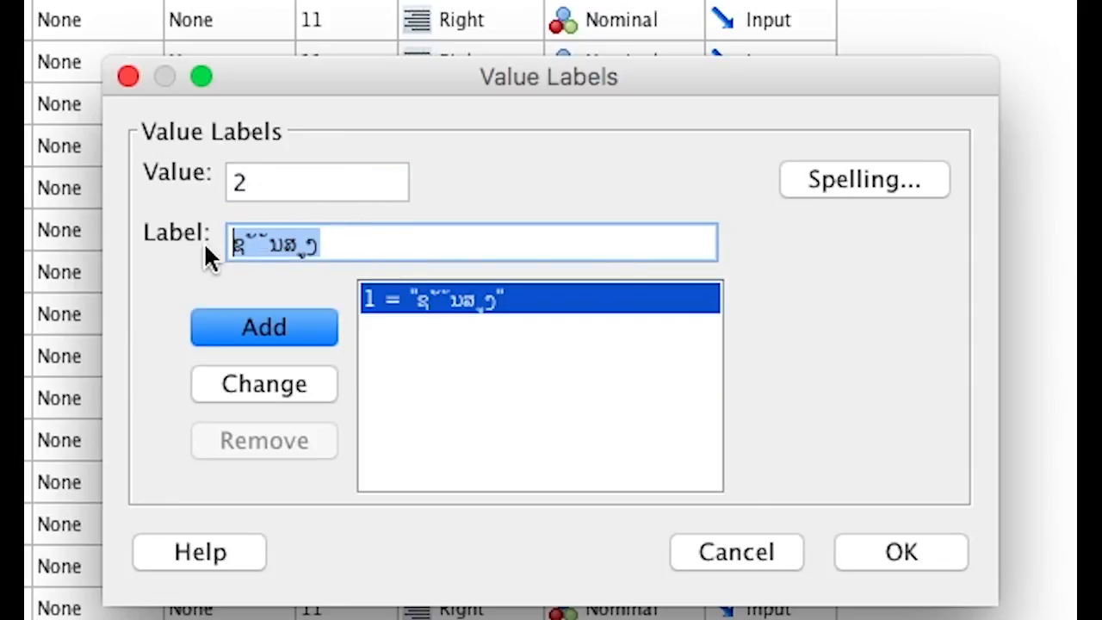
text(ປະ)
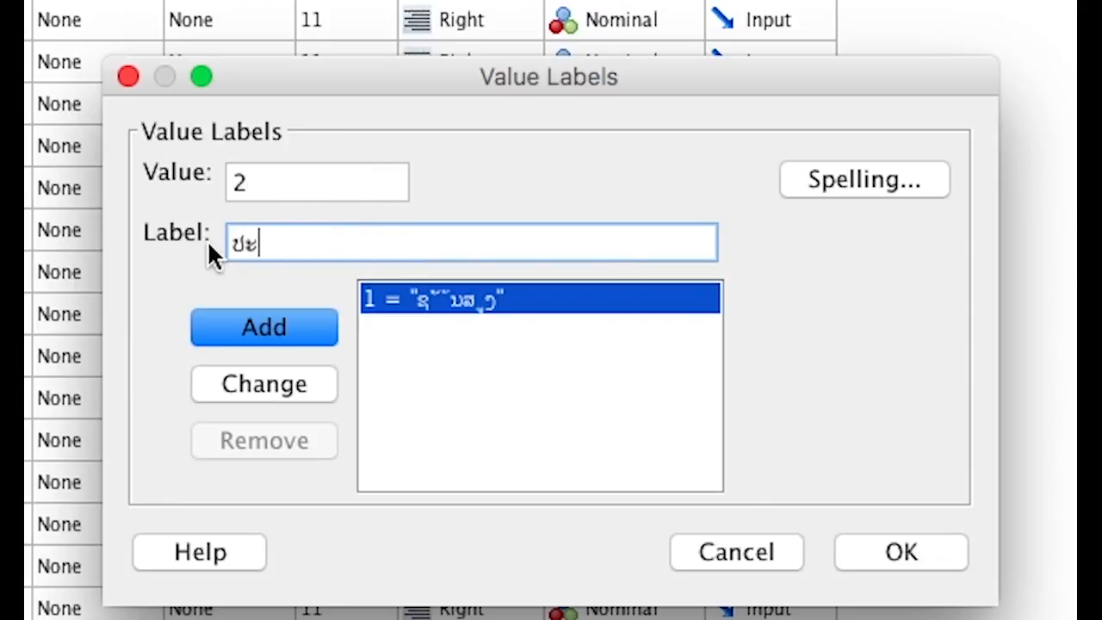
text(ລິນຍາຕ)
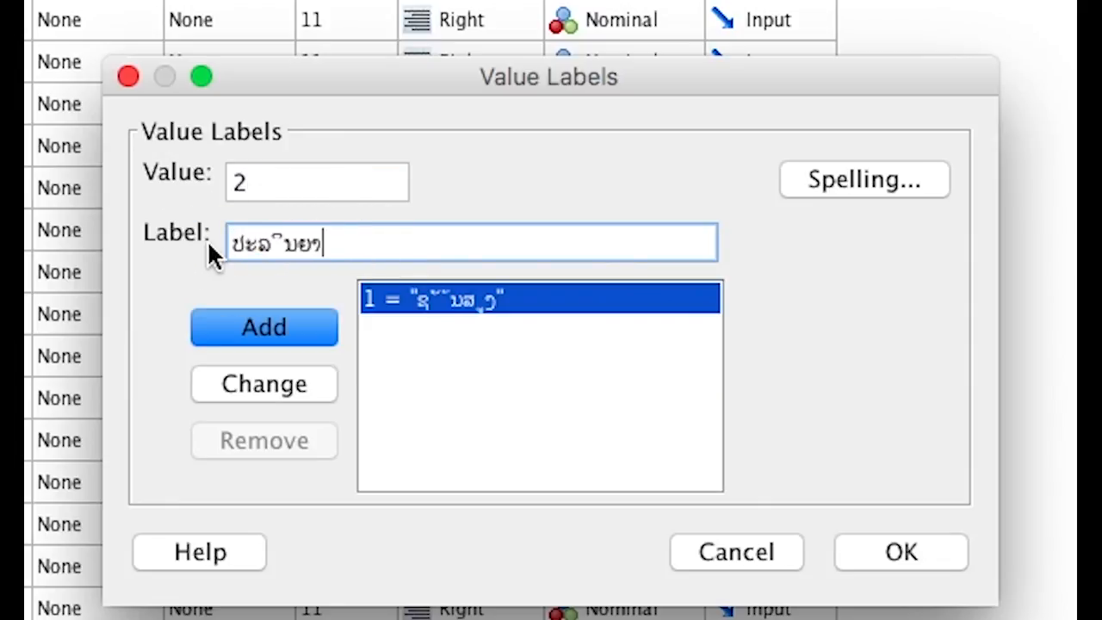
text(ີ)
click(287, 320)
click(861, 551)
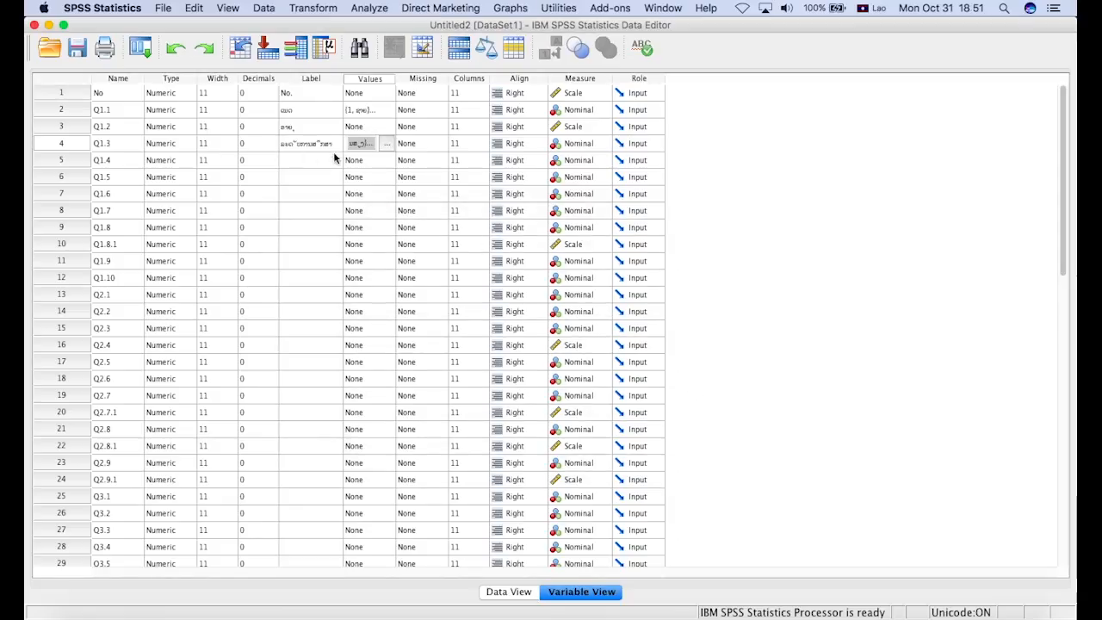
- Check Q1.4 in the Questions sheet in Excel, and set the Label of the variable Q1.4 in SPSS to ຮຽນພາກໃດ
click(312, 162)
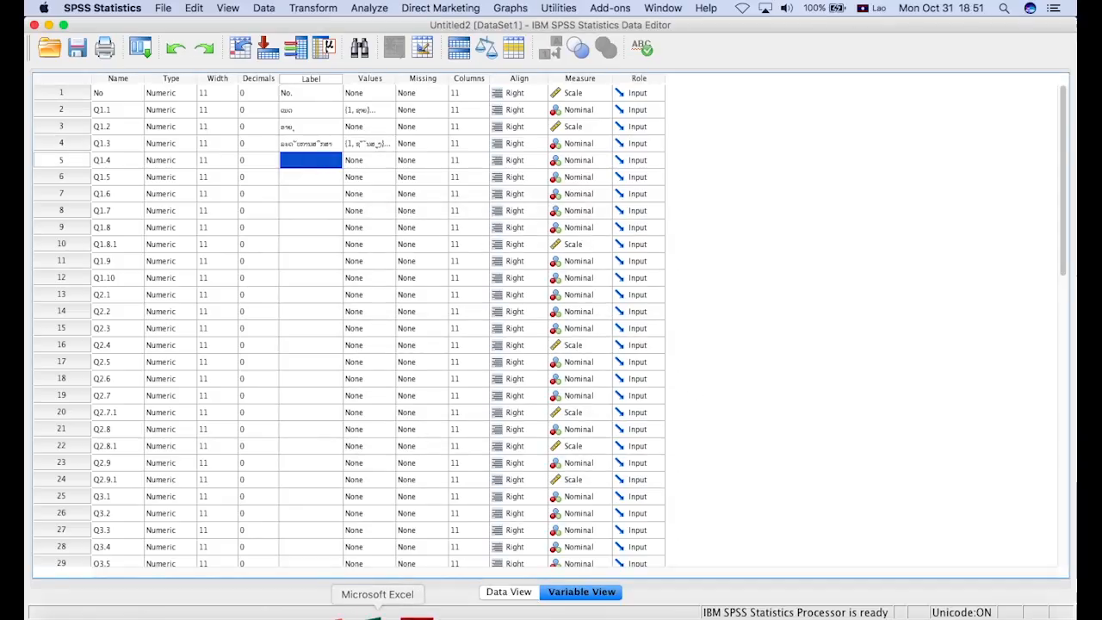
click(379, 613)
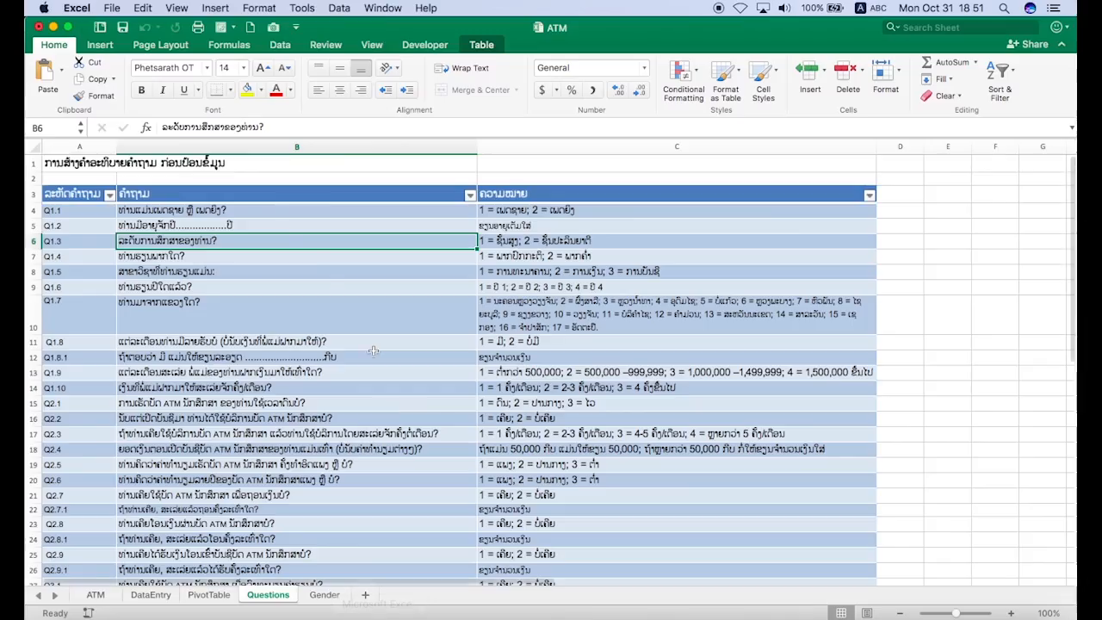
click(201, 257)
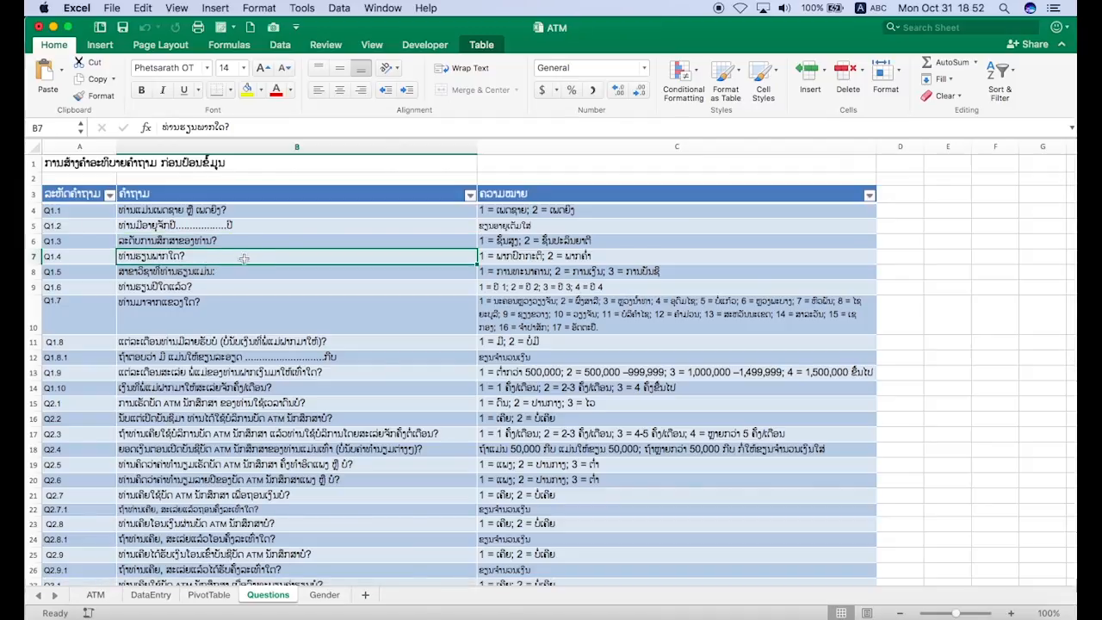
mouse_move(467, 618)
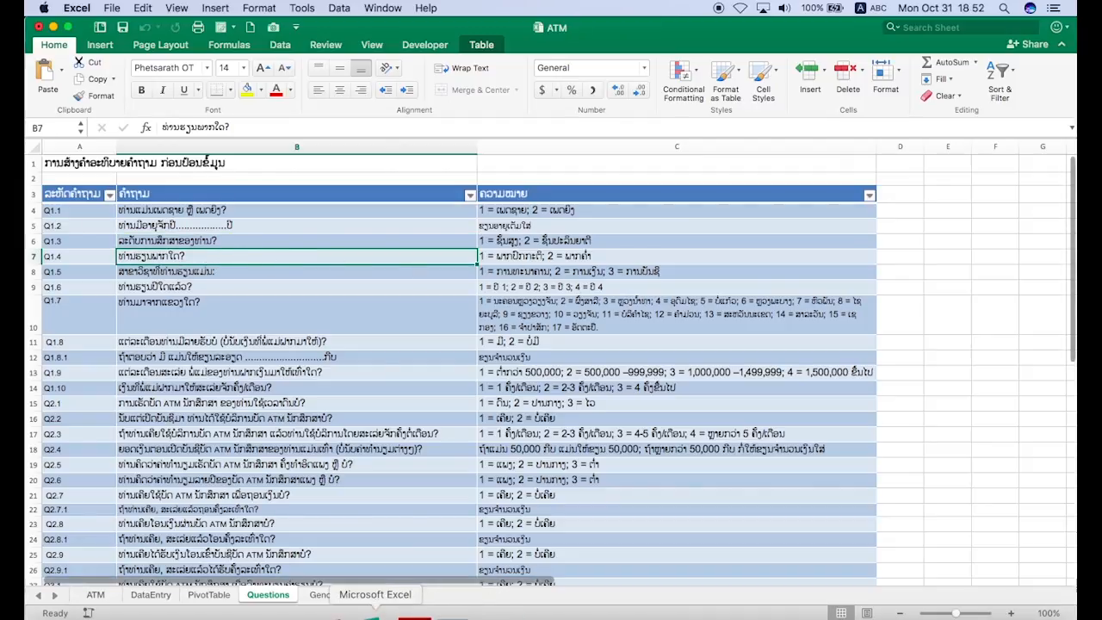
click(500, 613)
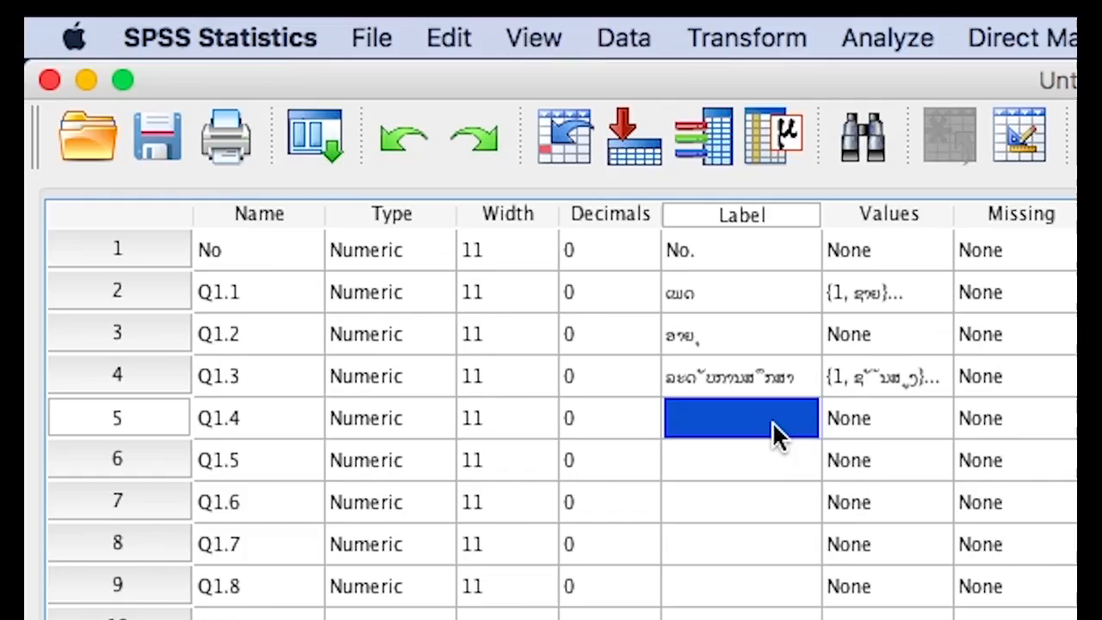
text(ຮຽ)
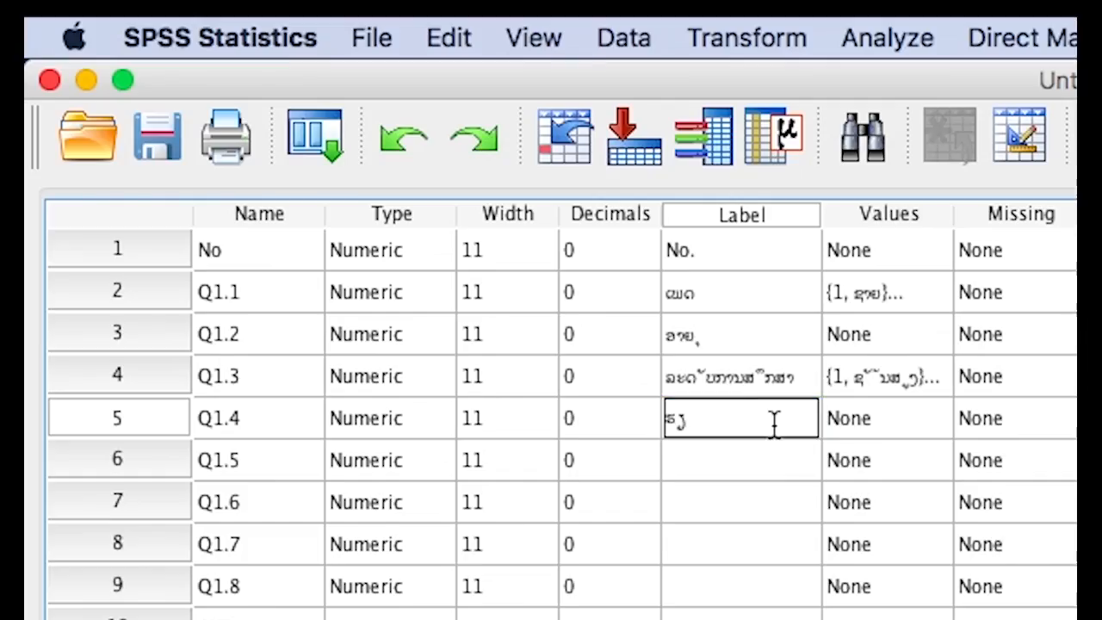
text(ນພາສາໃດ)
- Open the value labels of the variable Q1.4 and add the label ພາກປົກກະຕິ for value 1
click(870, 412)
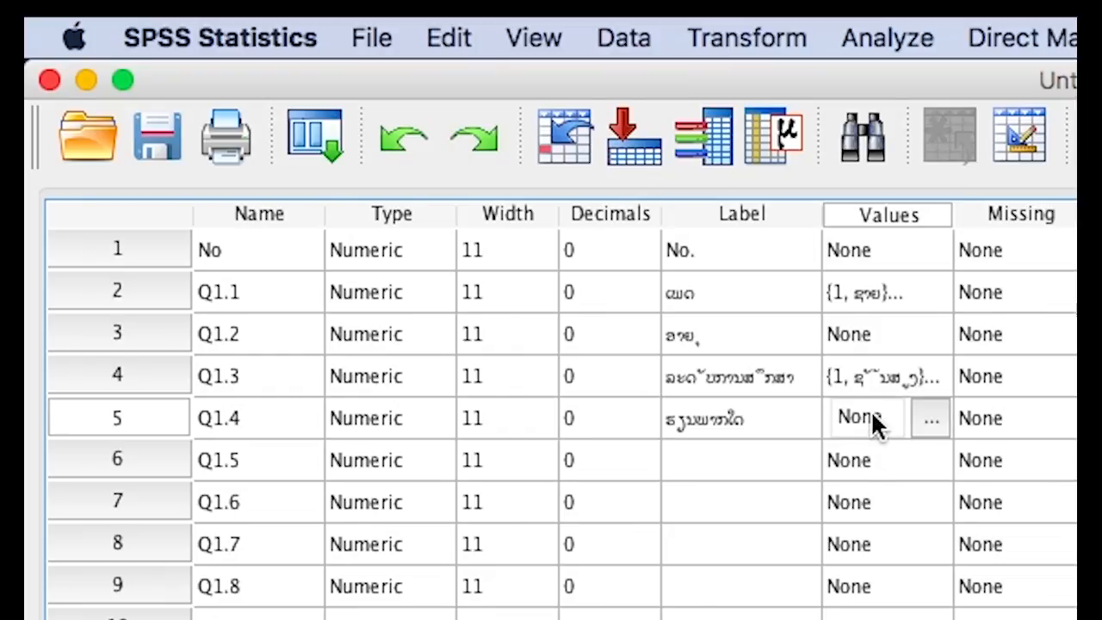
click(934, 419)
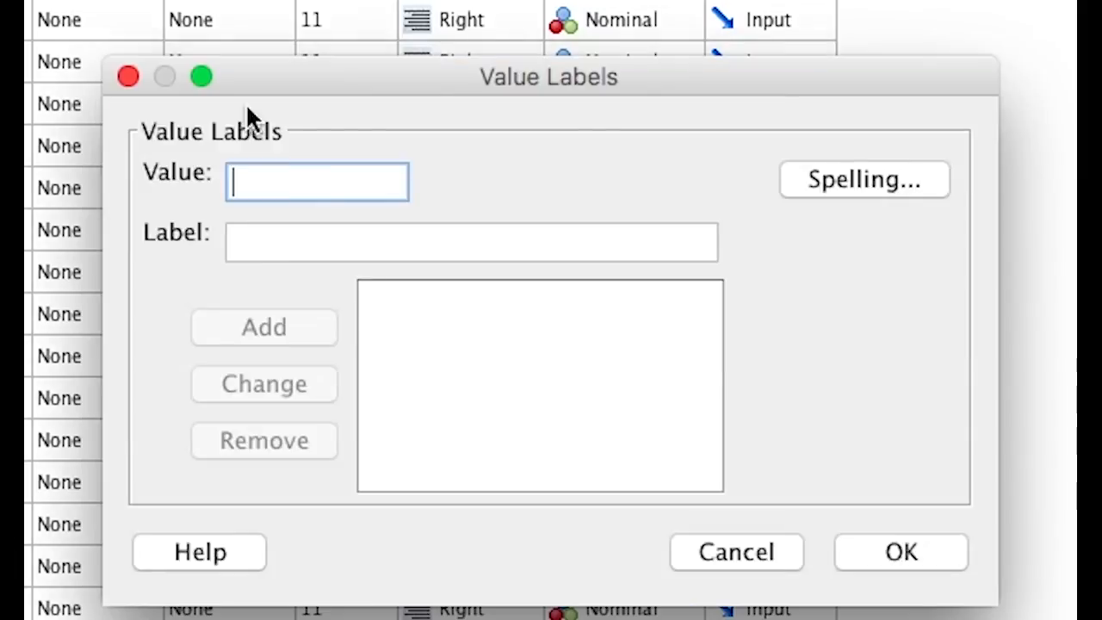
text(1)
key(Tab)
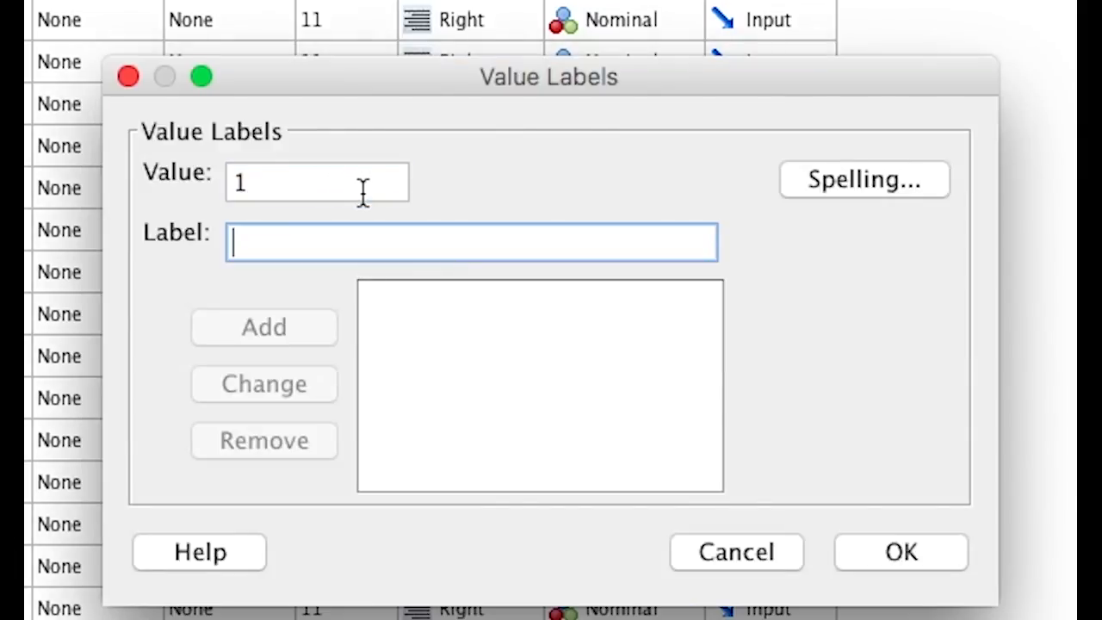
text(ພາກ)
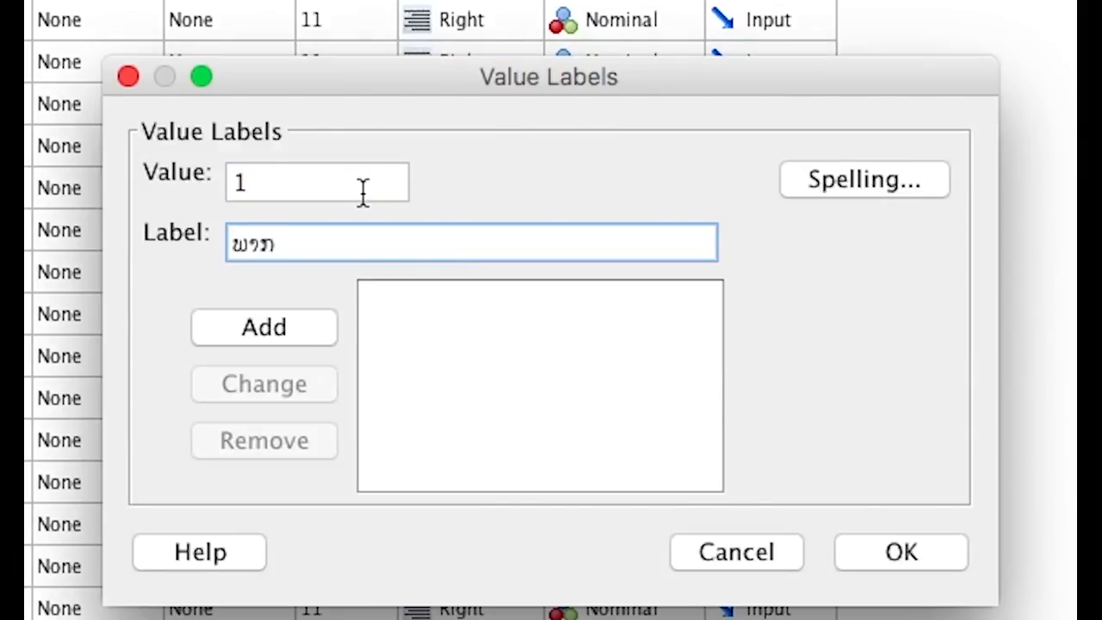
text(ປ້ກກ)
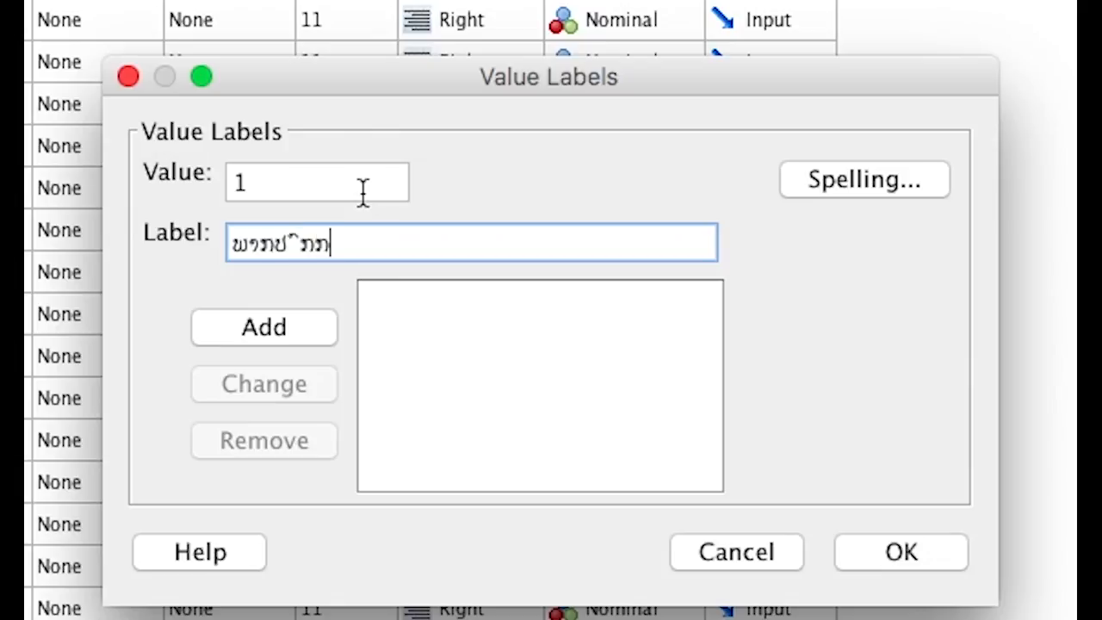
text(ະຕິ)
click(315, 320)
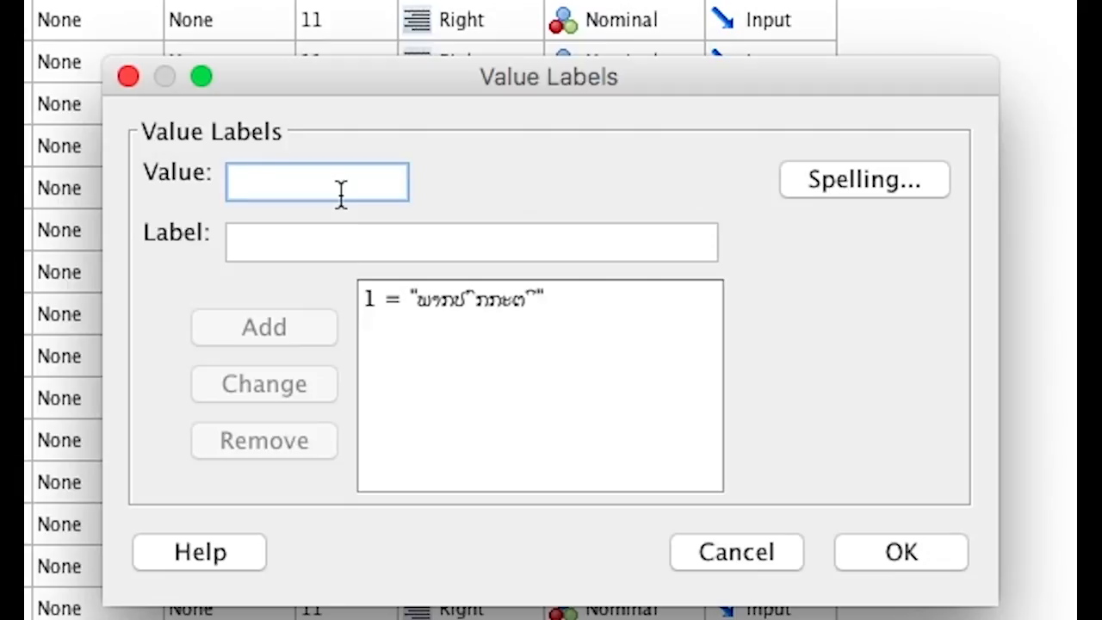
- Add the label ພາກຄ່ຳ for value 2 of Q1.4
text(2)
key(Tab)
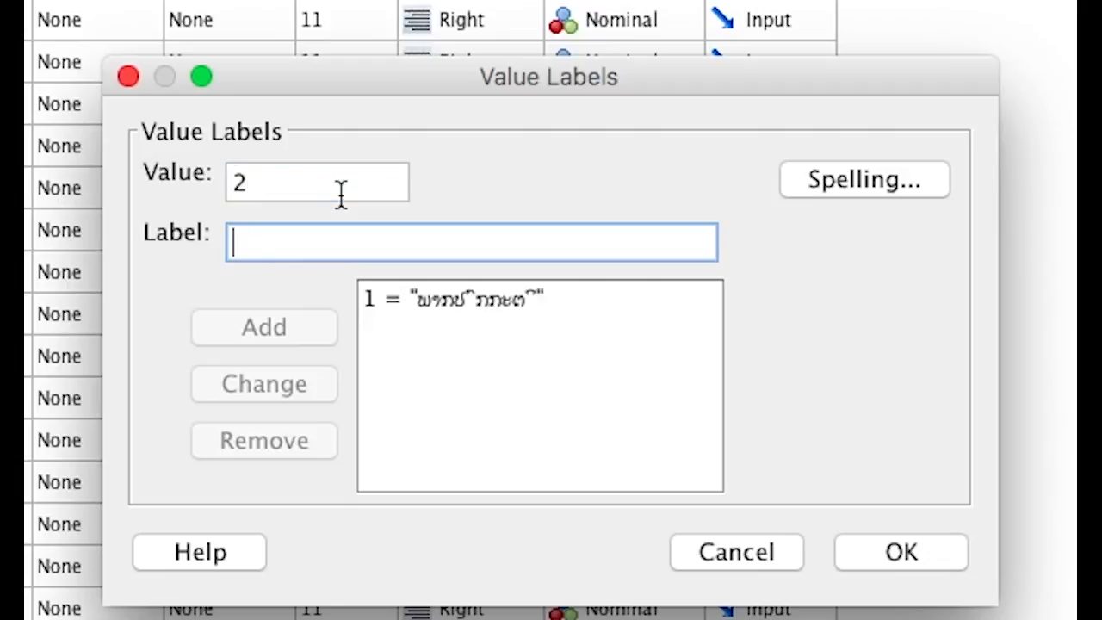
text(ພາກ)
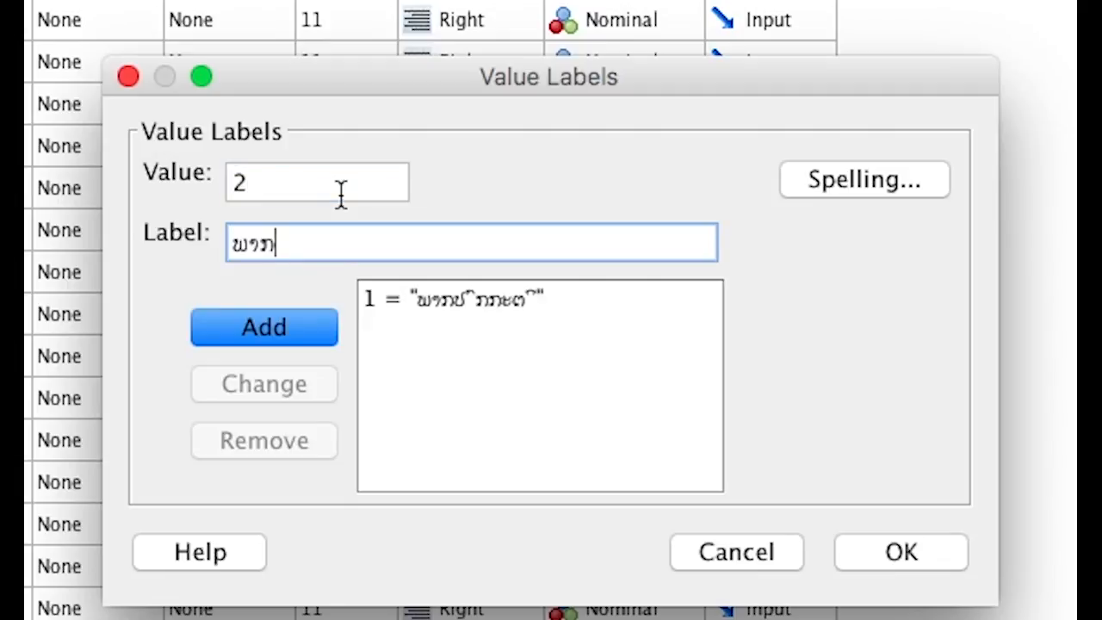
text(ຄ່າ)
click(310, 325)
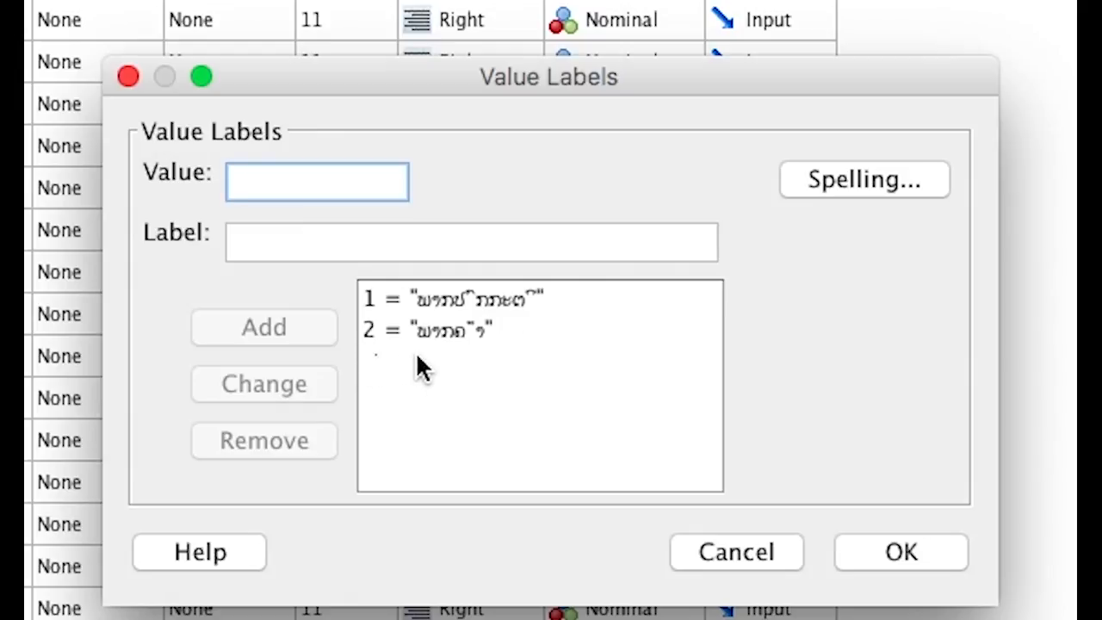
- Re-enter the ending of the label ພາກຄ່ຳ for value 2 of Q1.4, and apply the value labels
click(454, 331)
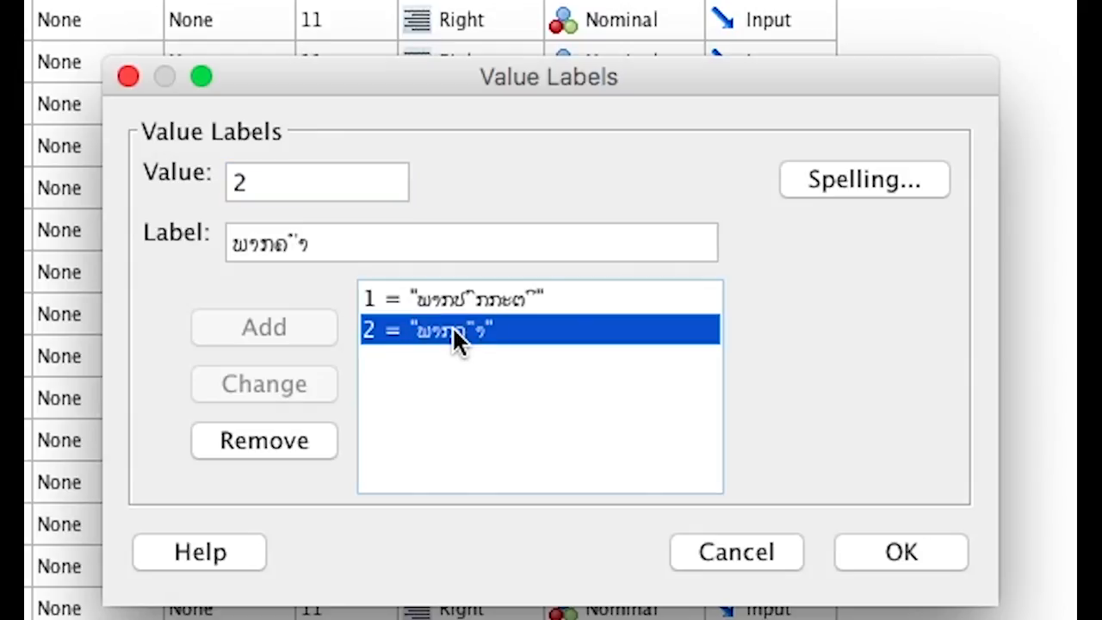
click(350, 250)
key(BackSpace)
key(BackSpace)
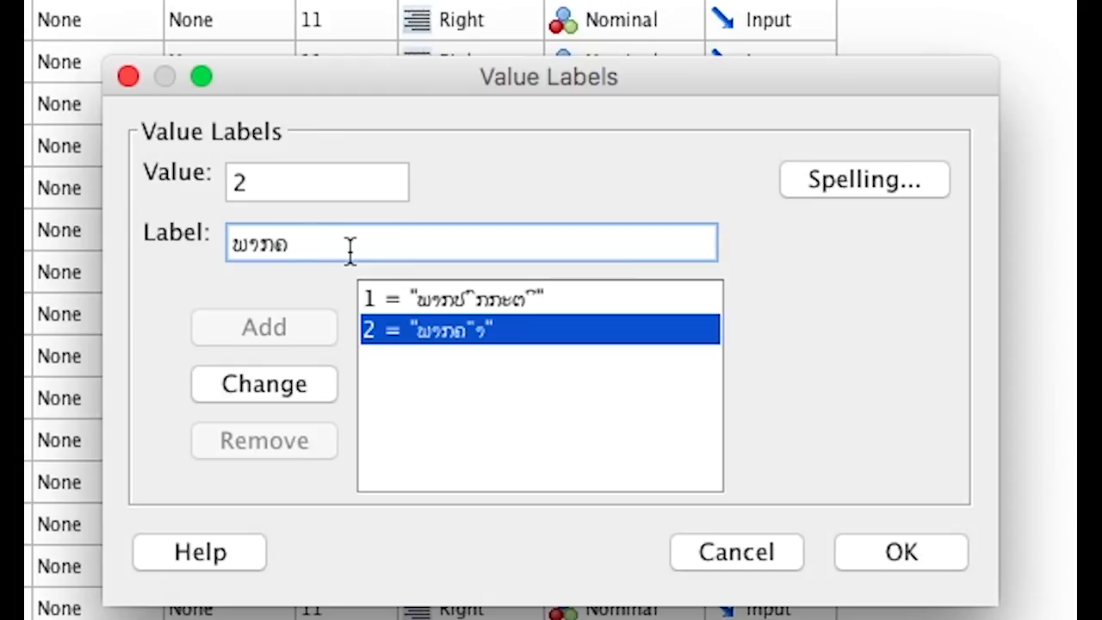
text(່າ)
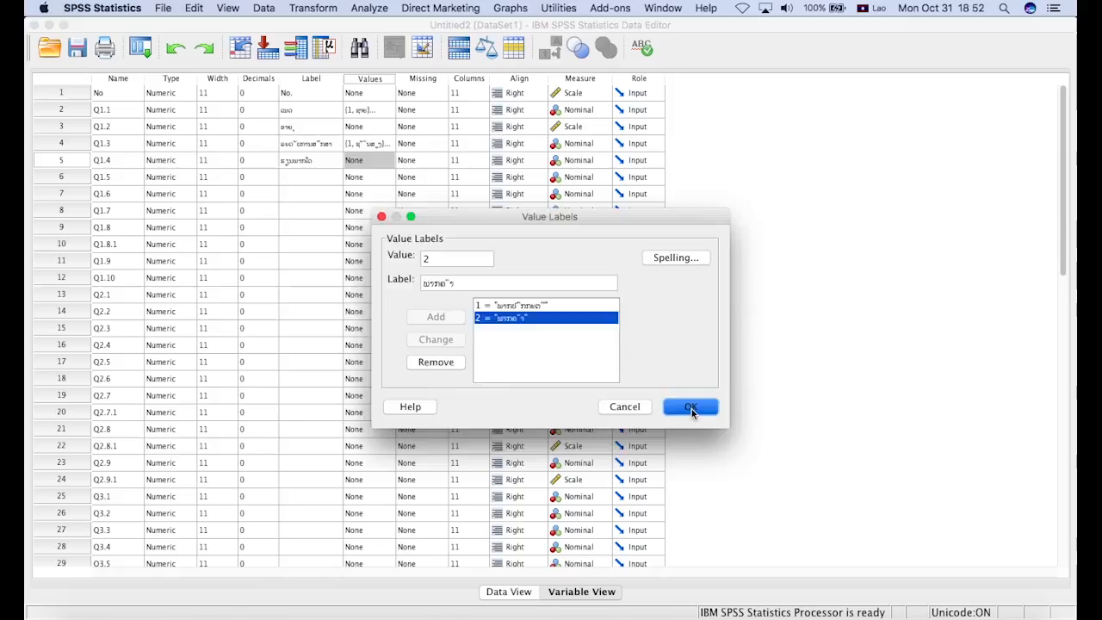
click(901, 552)
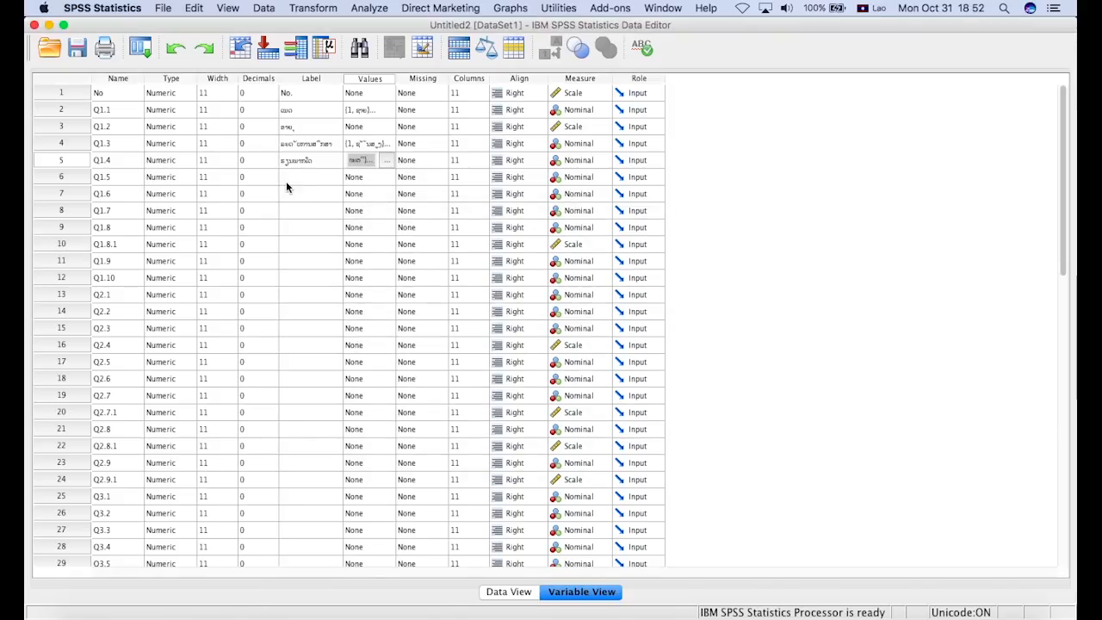
- Select the Label cell of Q1.5, and look up that question's wording and answer codes in the Questions sheet in Excel
click(323, 178)
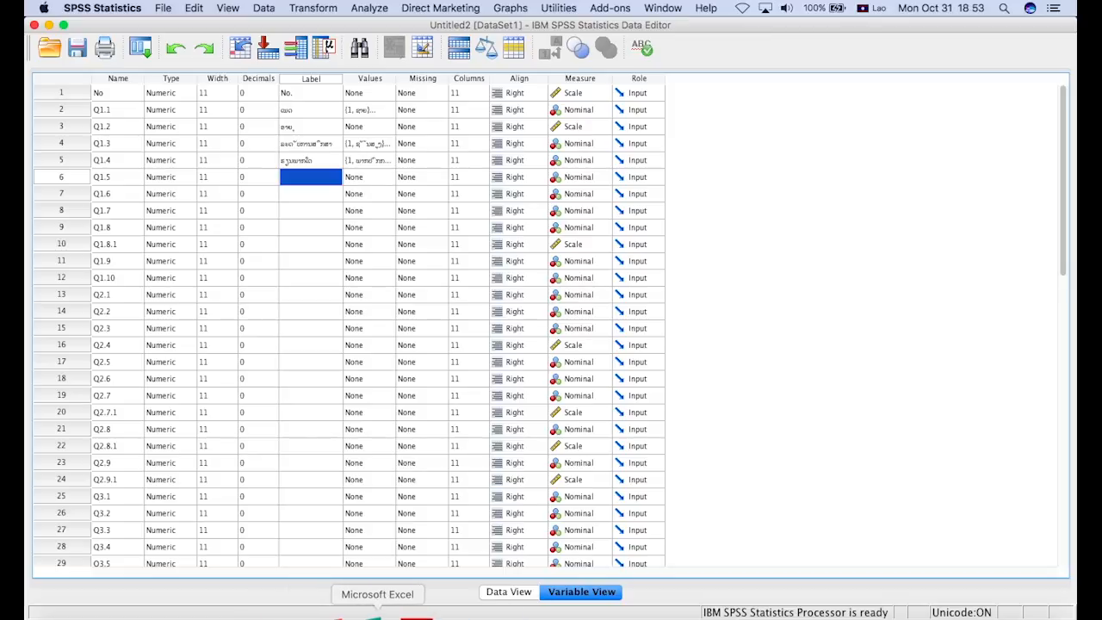
click(377, 617)
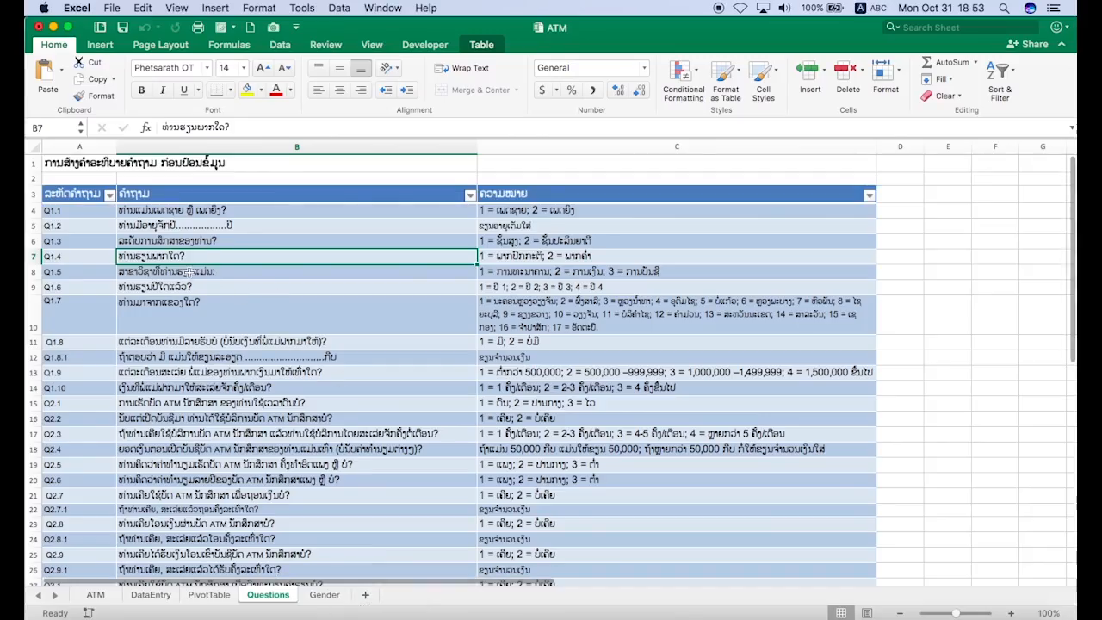
click(204, 271)
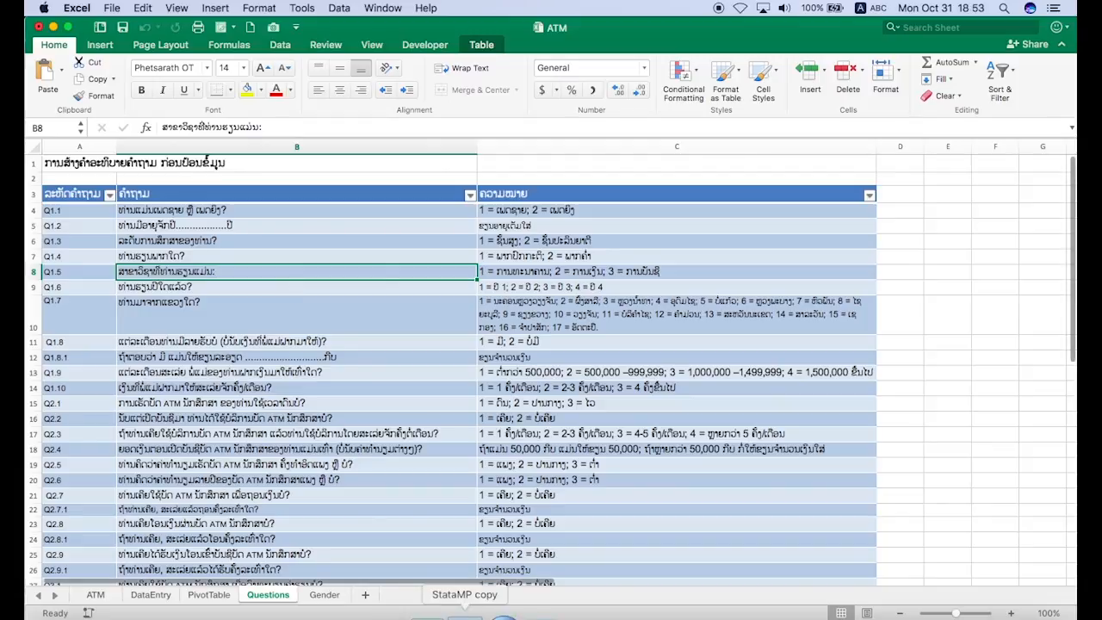
- Switch to SPSS and enter the variable label ສາຂາວິຊາຮຽນ for Q1.5
click(495, 613)
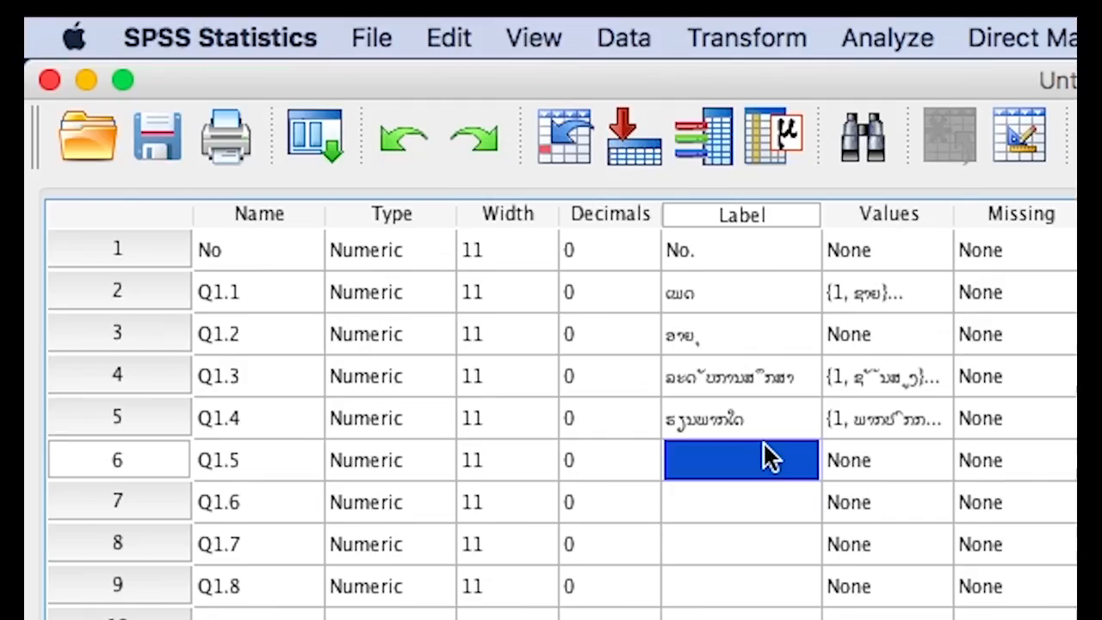
text(ສາຂ)
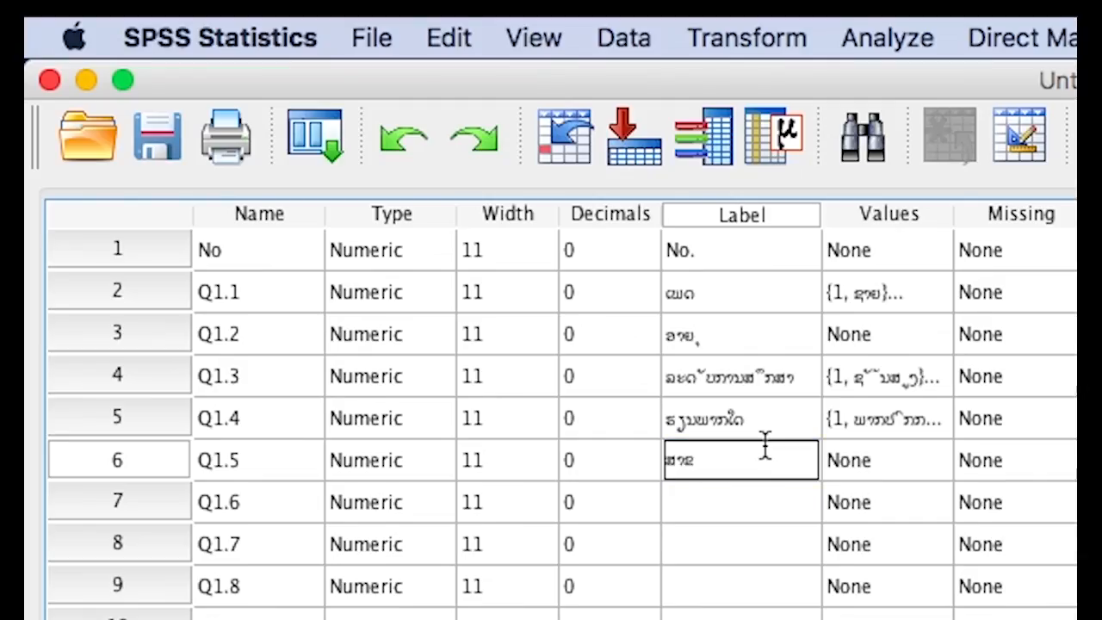
text(າວິຊາຮຽນ)
- Open the value labels of the variable Q1.5 and add the label ການທະນາຄານ for value 1
click(864, 460)
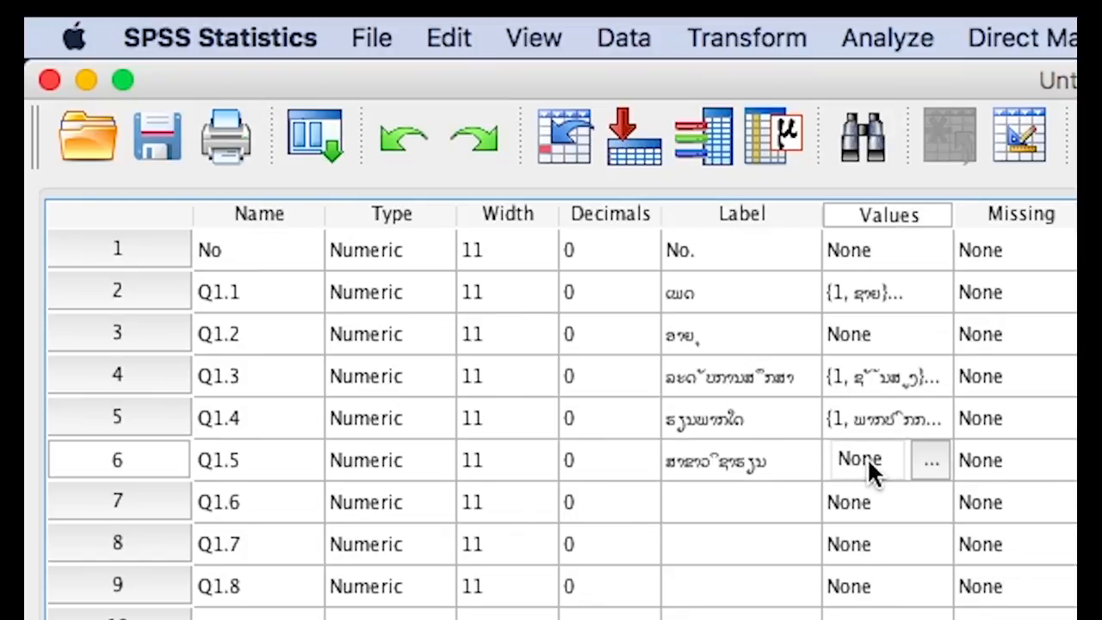
click(932, 460)
text(1)
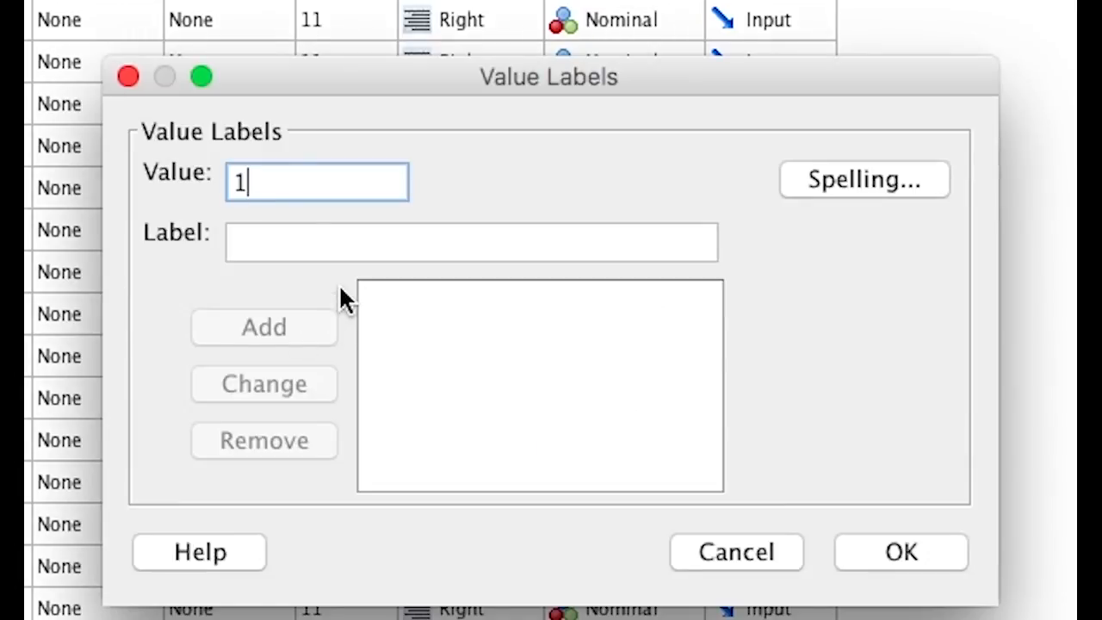
key(Tab)
text(ກອນ)
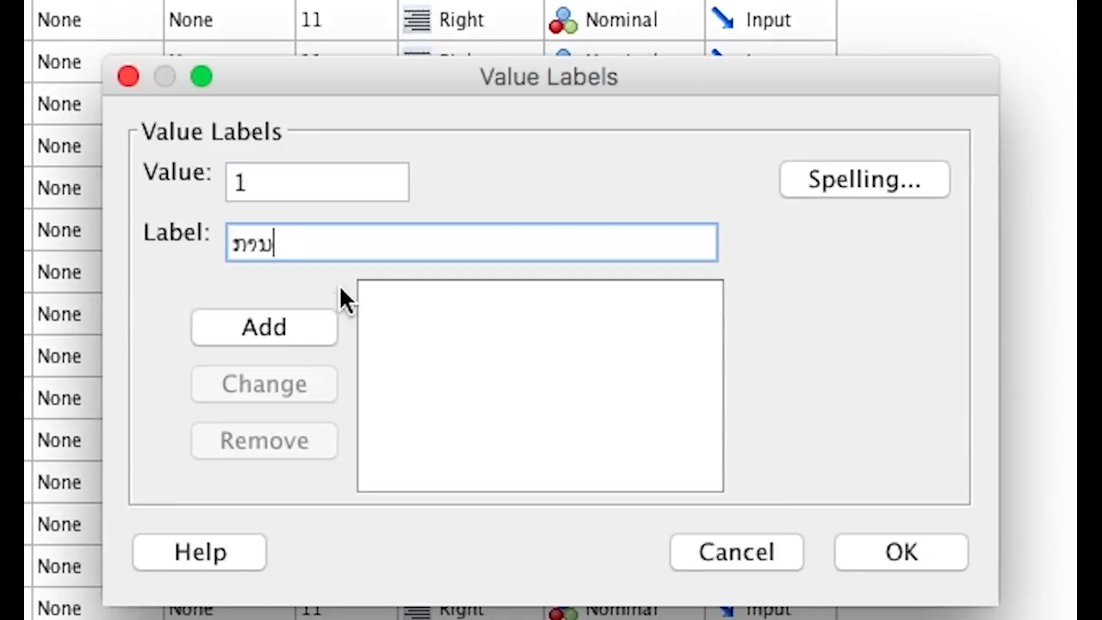
text(ທະນາຄ)
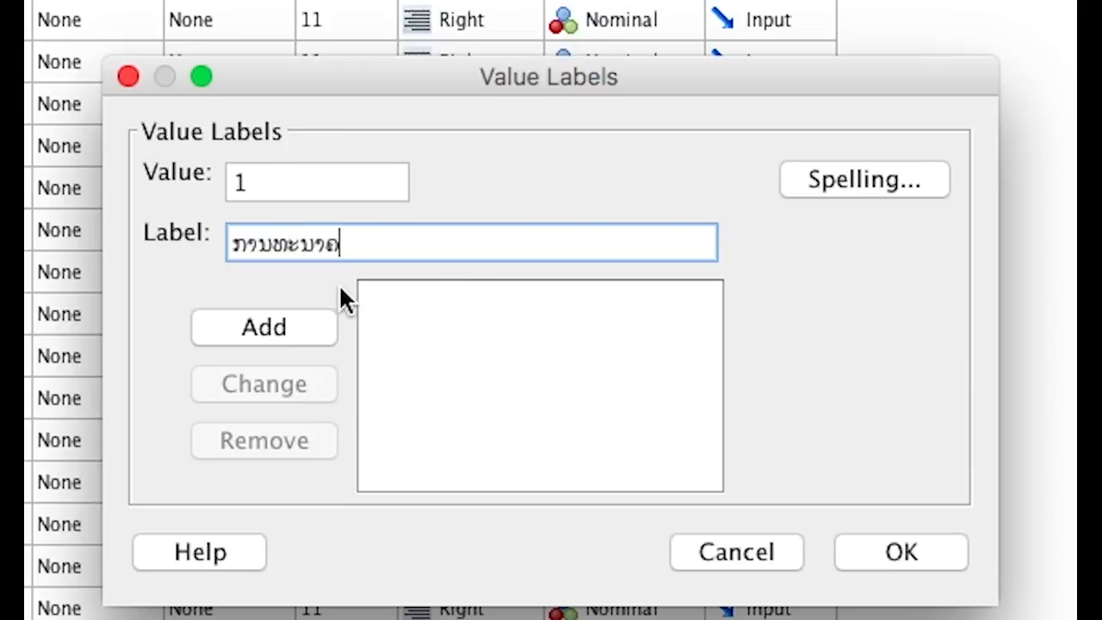
text(ານ)
click(289, 325)
- Add the label ການເງິນ for value 2 of Q1.5
text(2)
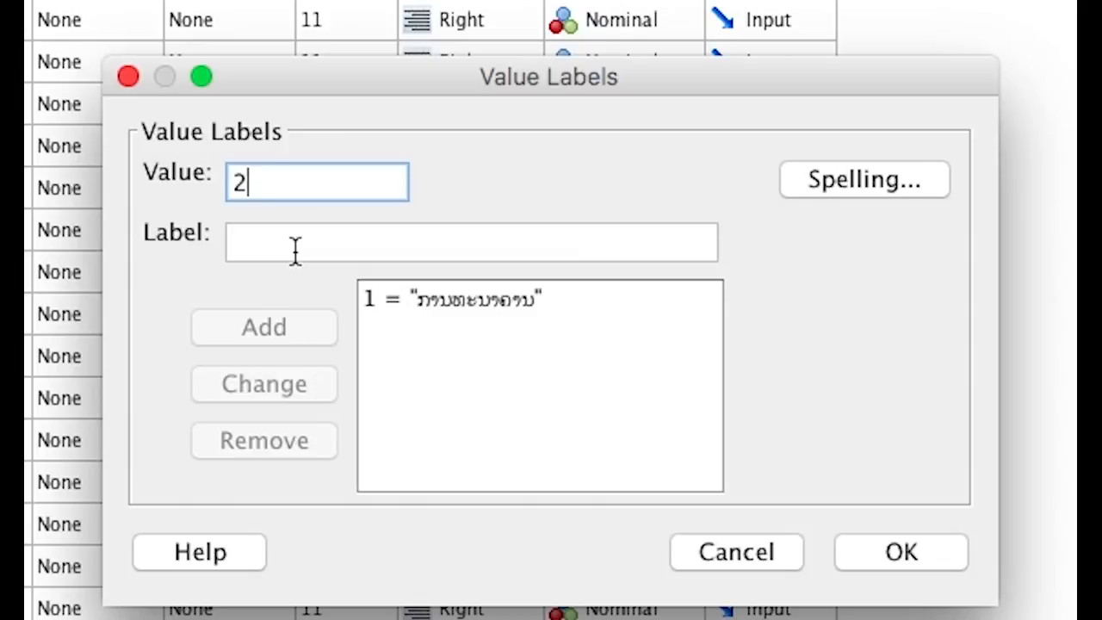
click(296, 250)
text(ການເ)
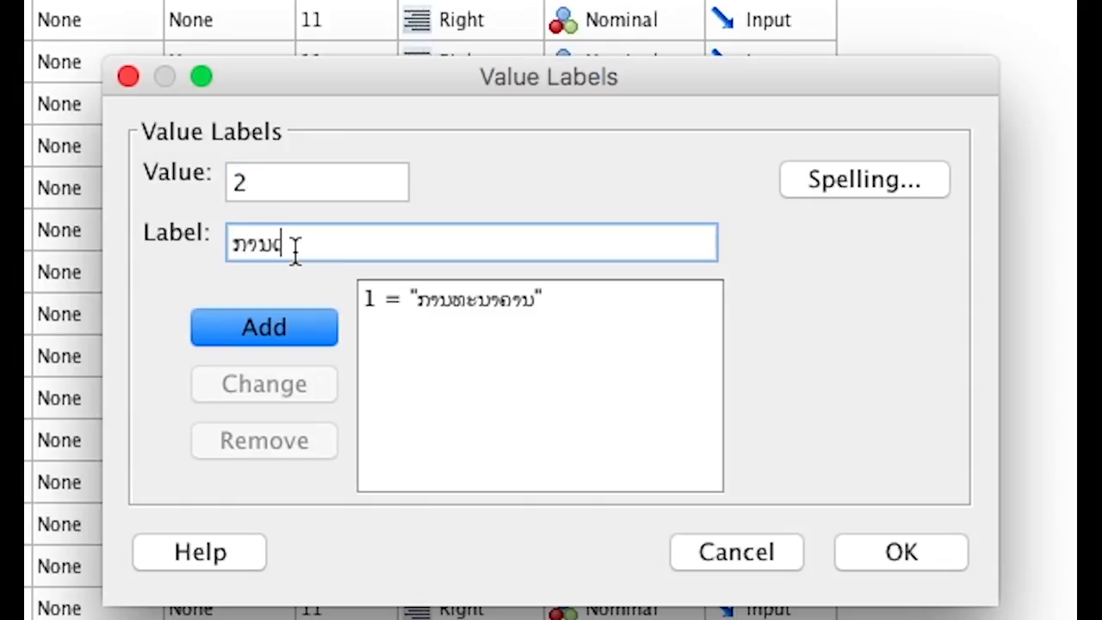
text(ງິນ)
click(291, 315)
- Add the label ການບັນຊີ for value 3 of Q1.5, and apply the value labels
text(3)
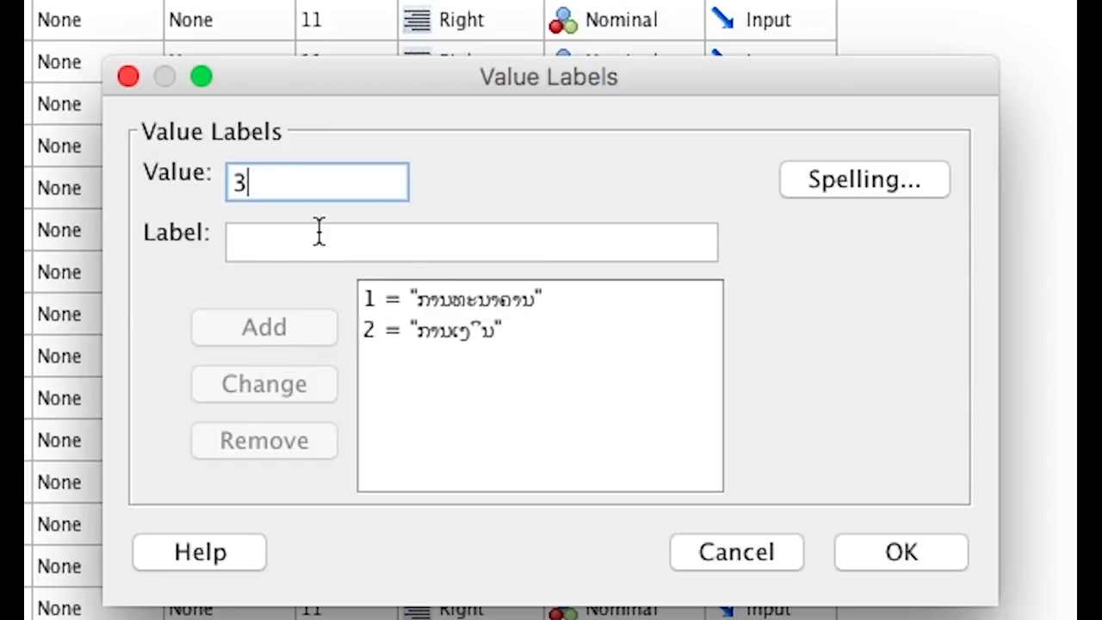
click(318, 231)
text(ກາ)
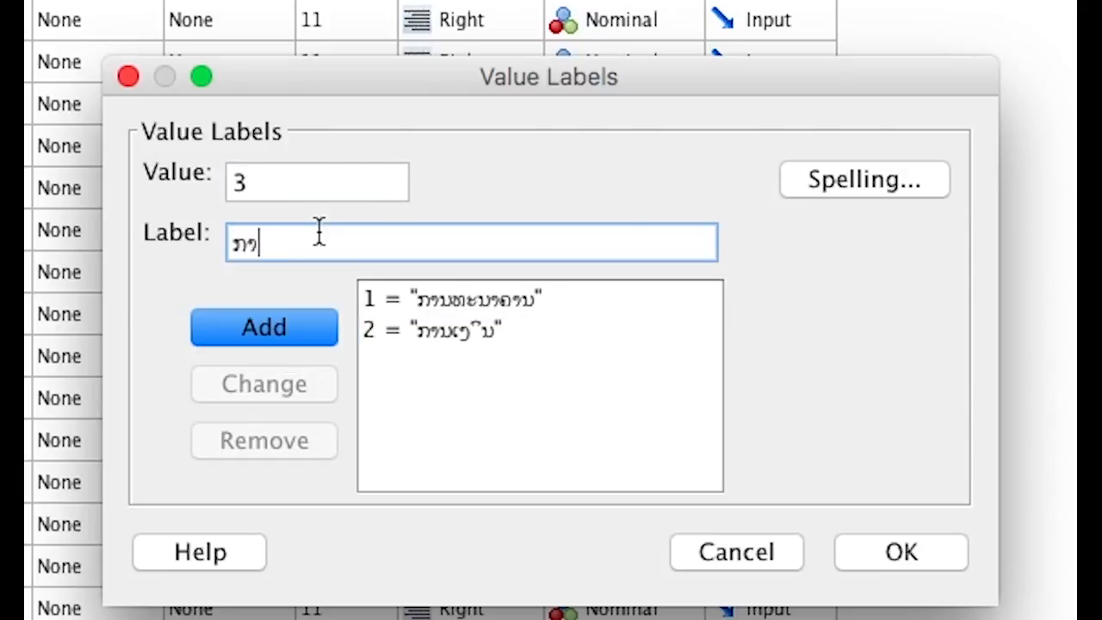
text(ນບັນຊີ)
click(312, 315)
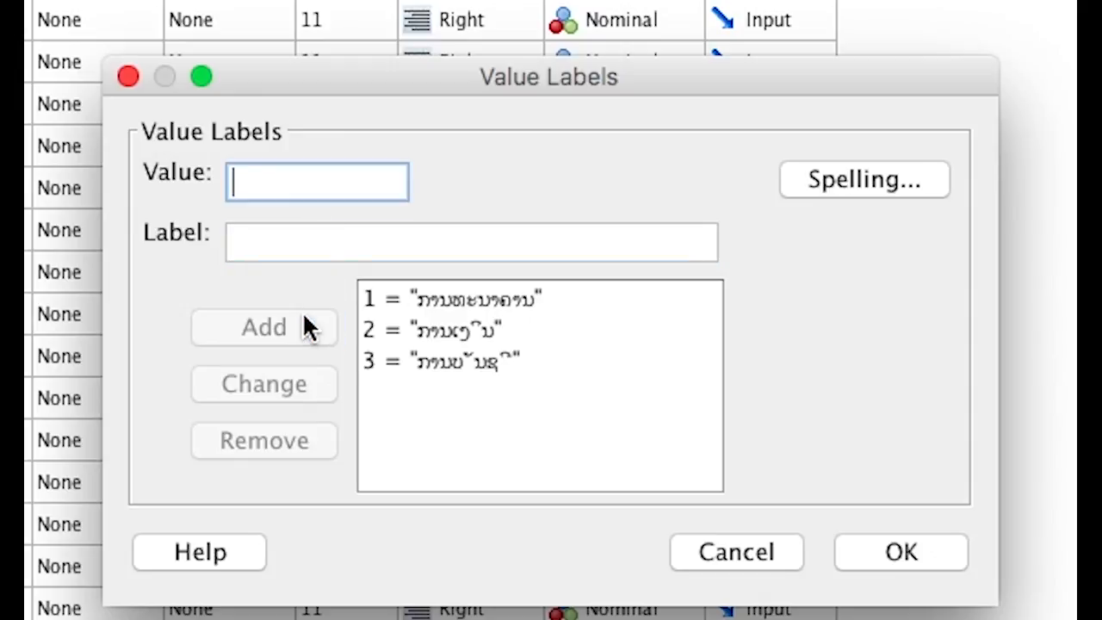
click(899, 553)
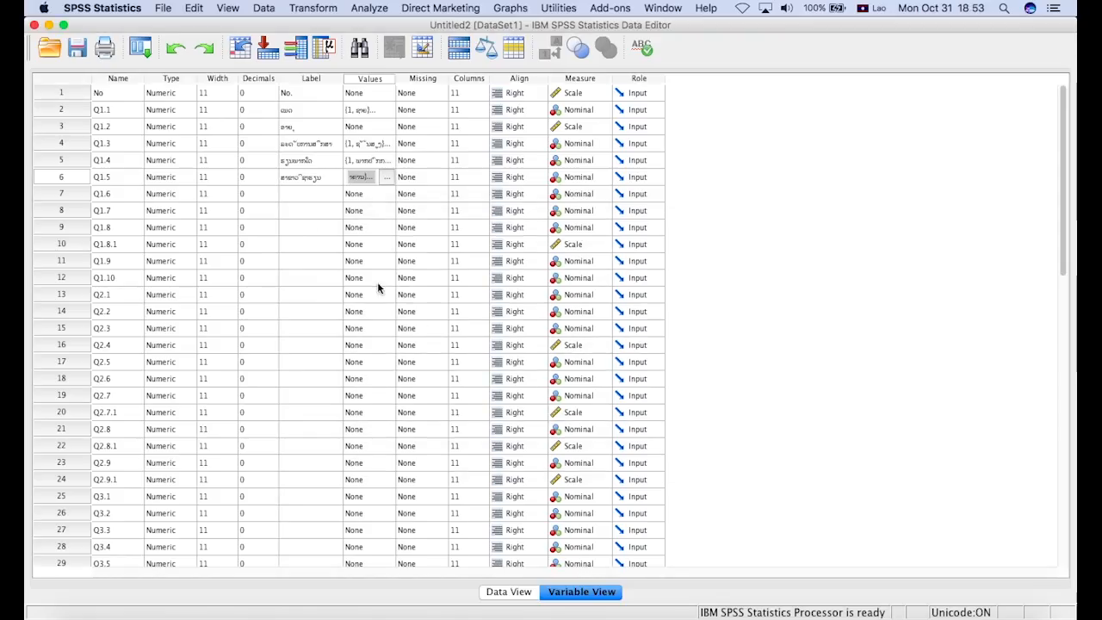
- Select the Label cell of Q1.6, and look up that question's wording in the Questions sheet in Excel
click(295, 197)
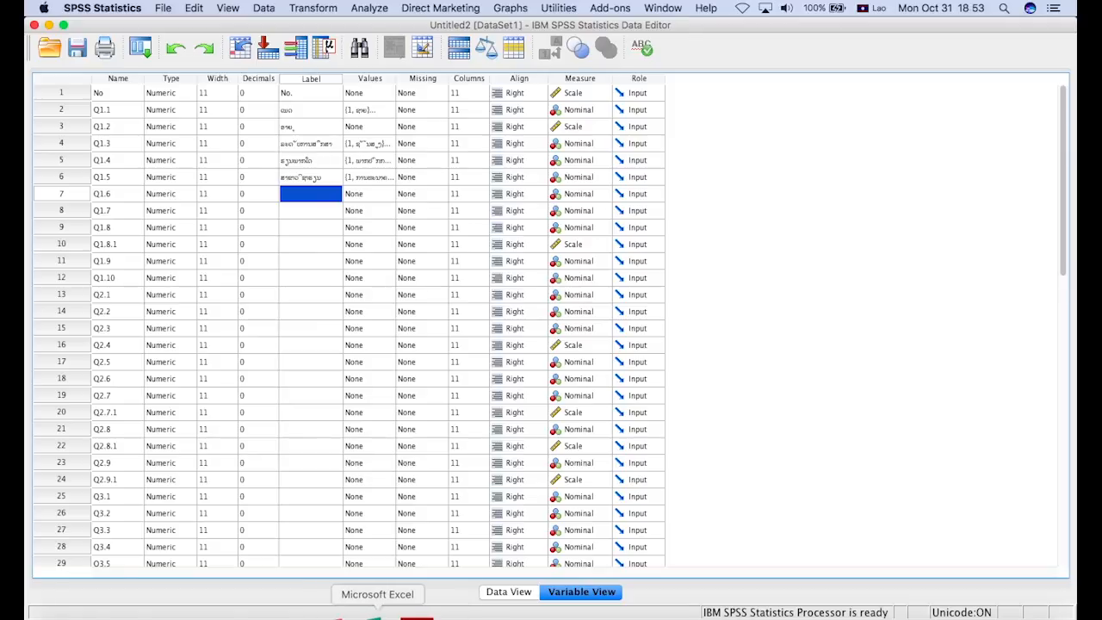
click(377, 612)
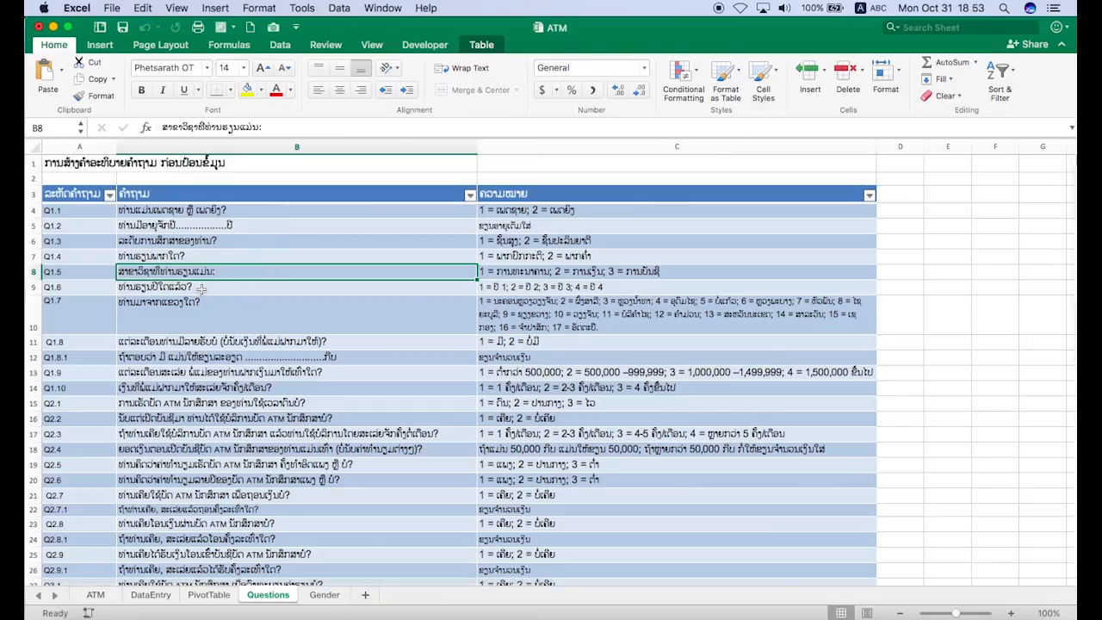
click(279, 291)
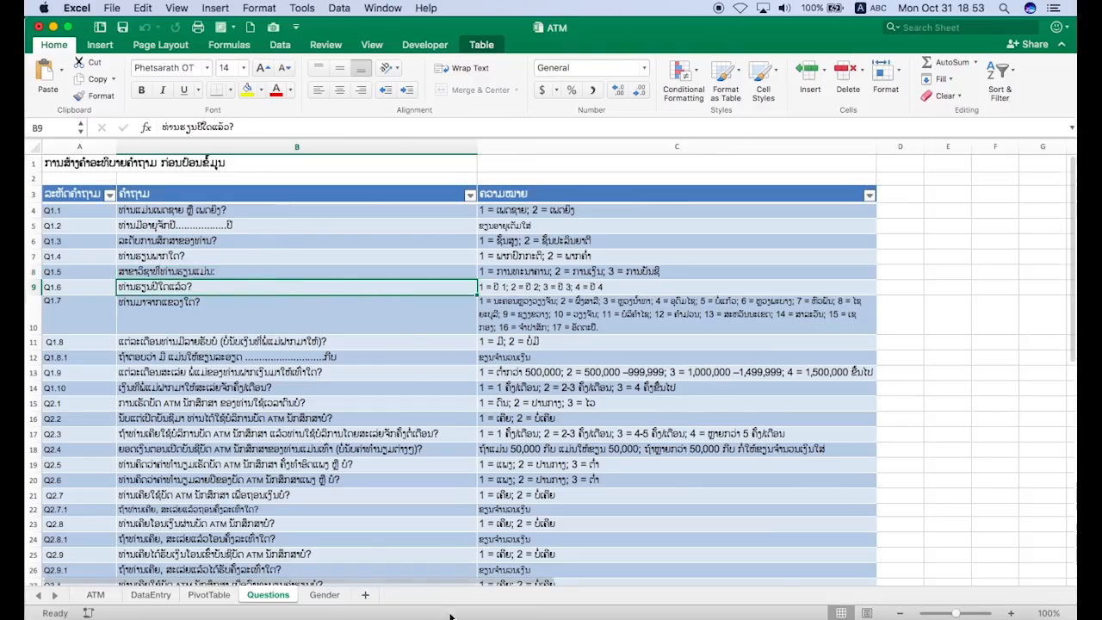
- Switch to SPSS and enter the variable label ປີຮຽນ for Q1.6
click(502, 613)
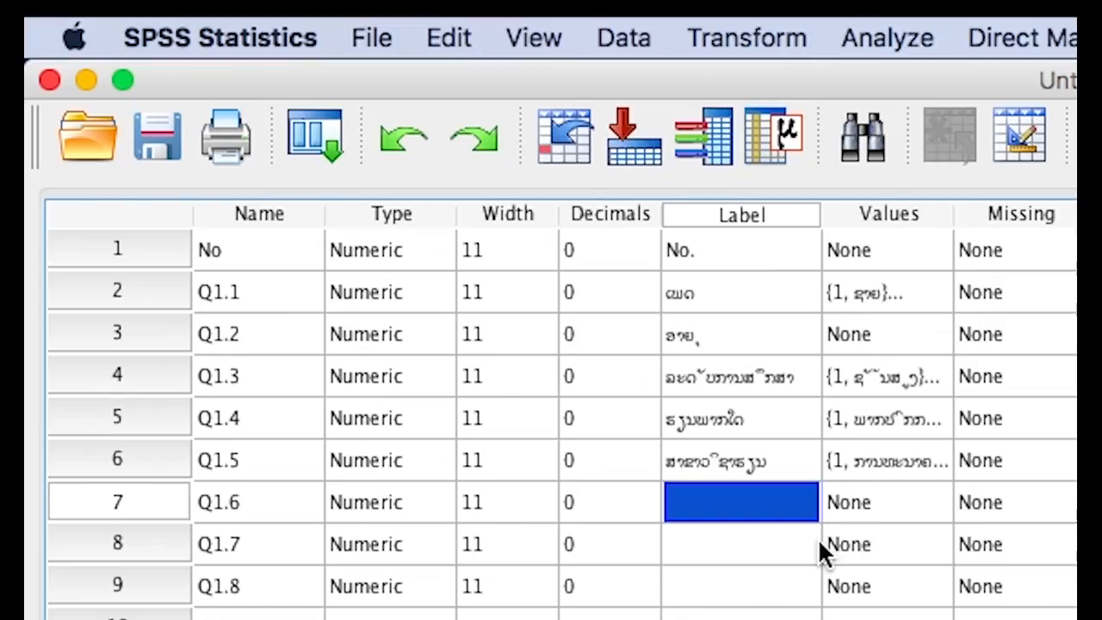
text(ບ່ອນຮ)
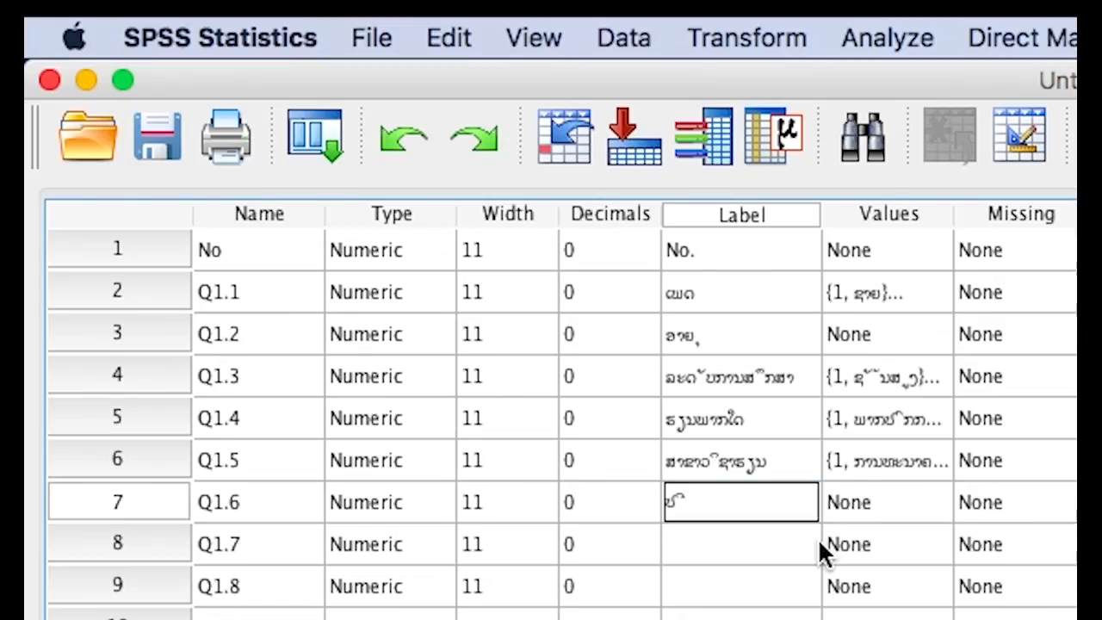
text(ຽນ)
- Select the Values cell of Q1.6, check its answer codes in the Questions sheet in Excel, and return to SPSS
click(862, 501)
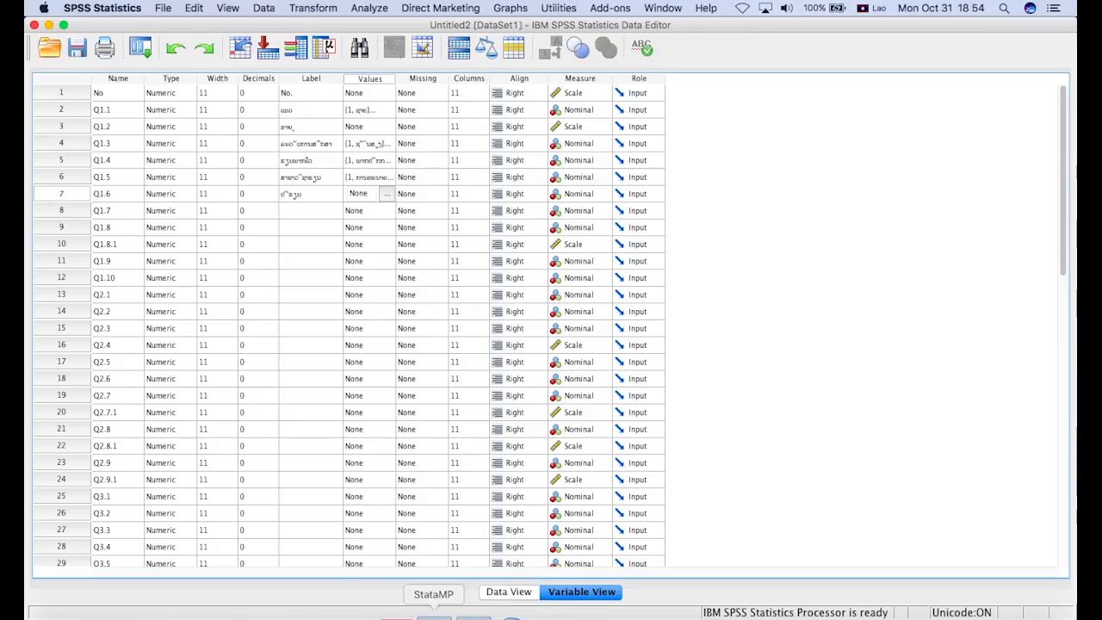
click(379, 618)
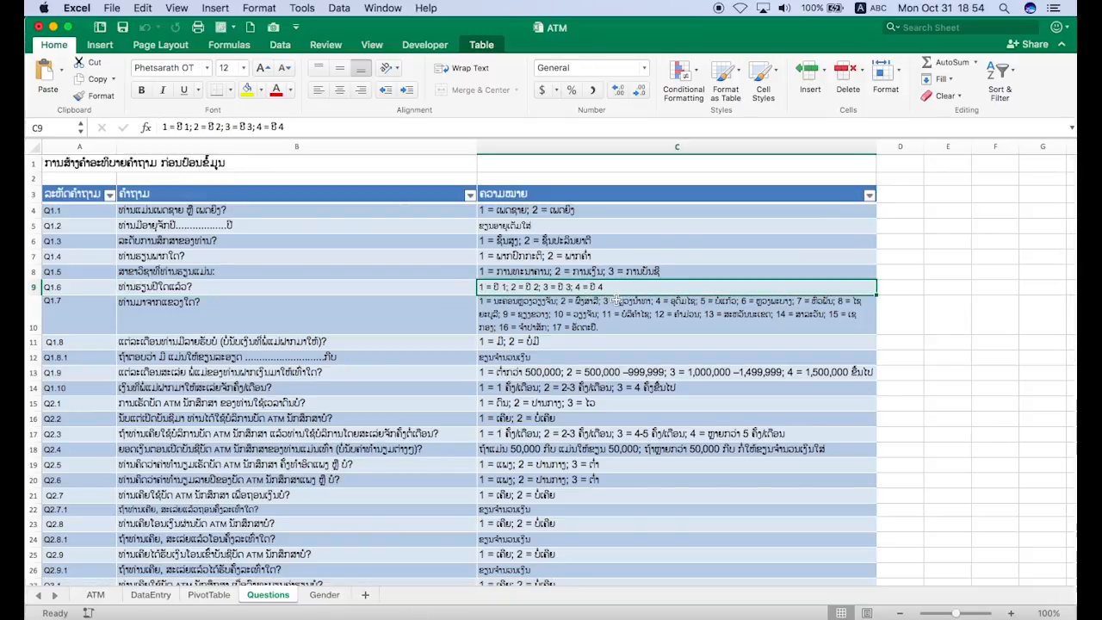
click(498, 614)
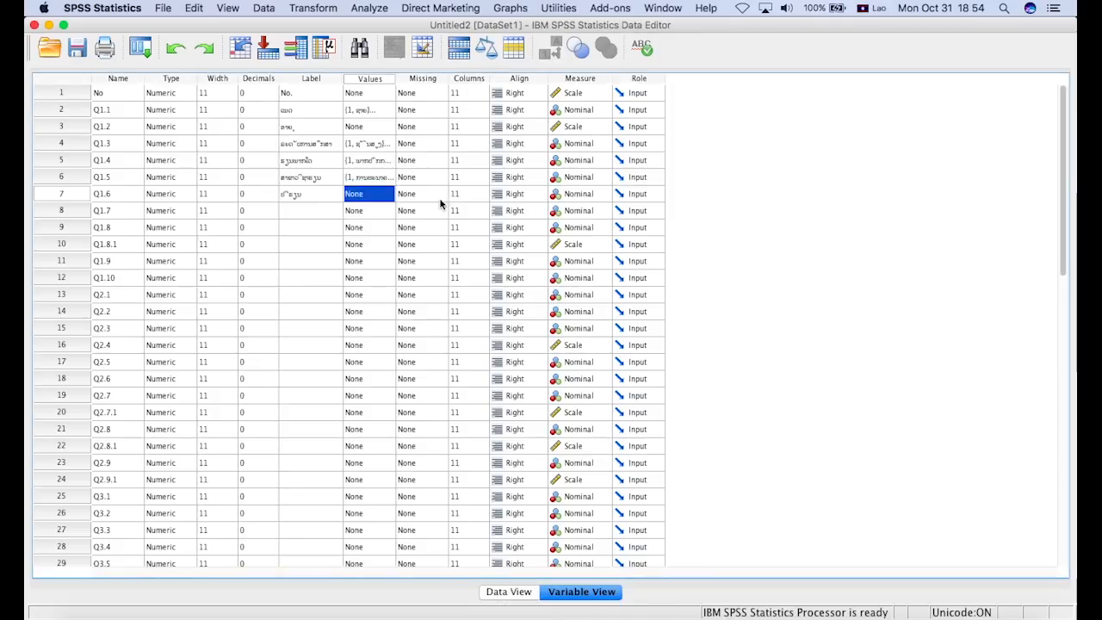
- Open the value labels of the variable Q1.6 and add the label ປີ 1 for value 1
click(392, 194)
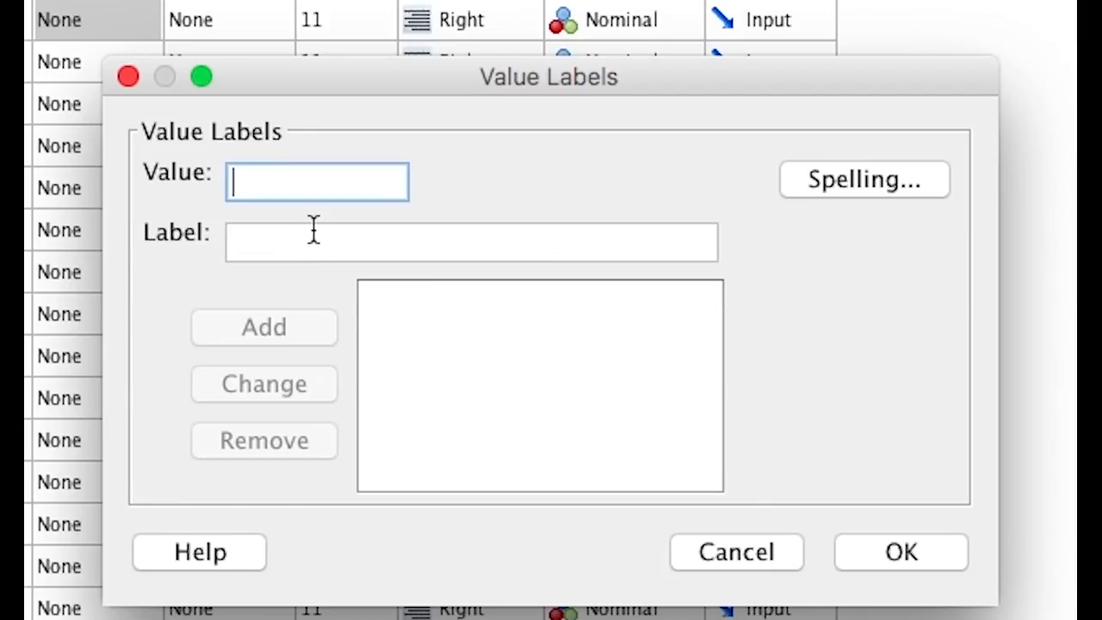
text(ຢ)
key(BackSpace)
text(1)
click(313, 229)
text(ຍິ)
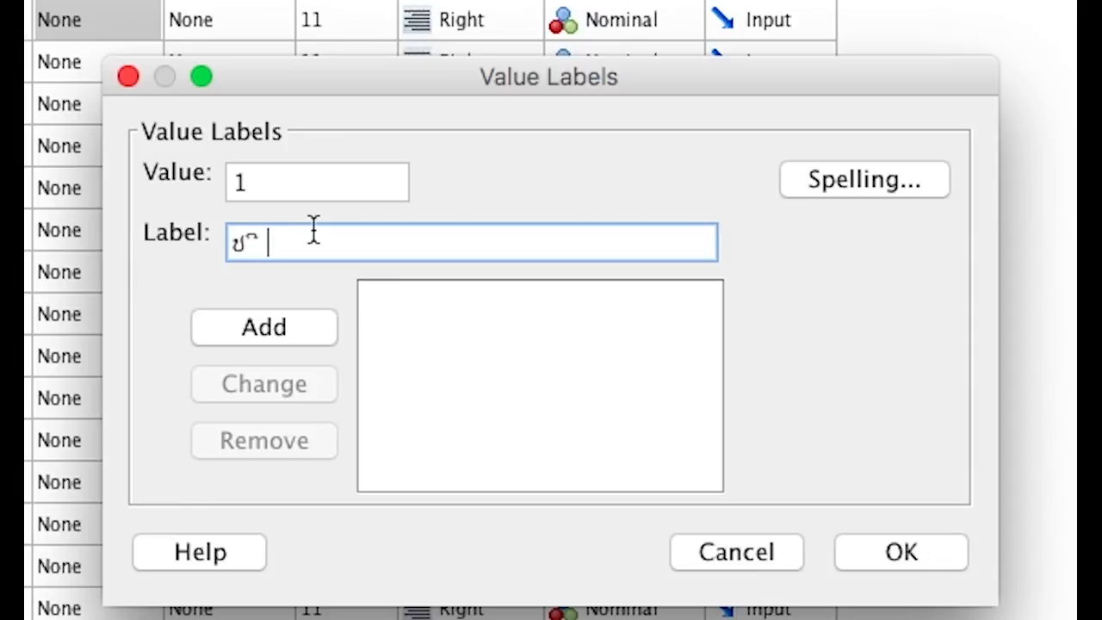
text( 1)
click(291, 335)
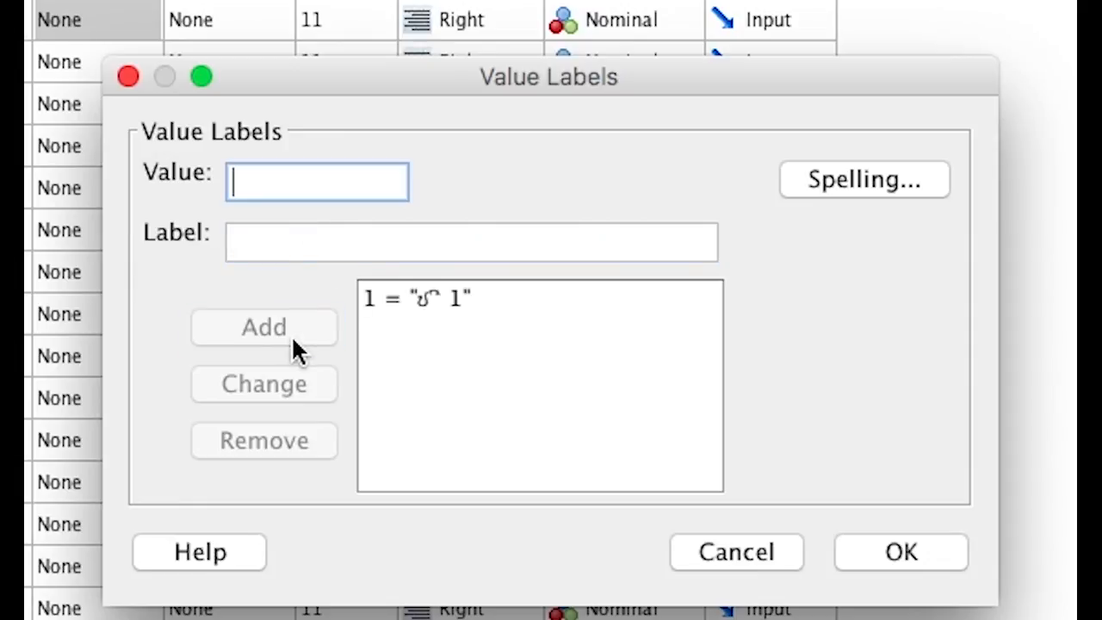
- Add the labels ປີ 2 for value 2 and ປີ 3 for value 3 of Q1.6
text(2)
click(306, 250)
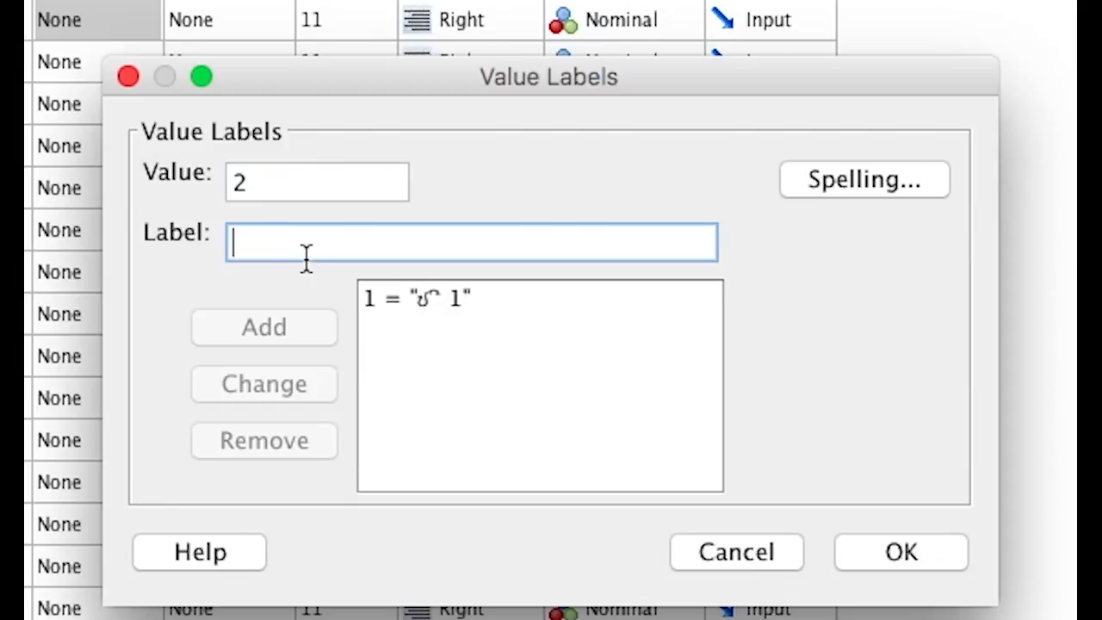
text(ຍິ 2)
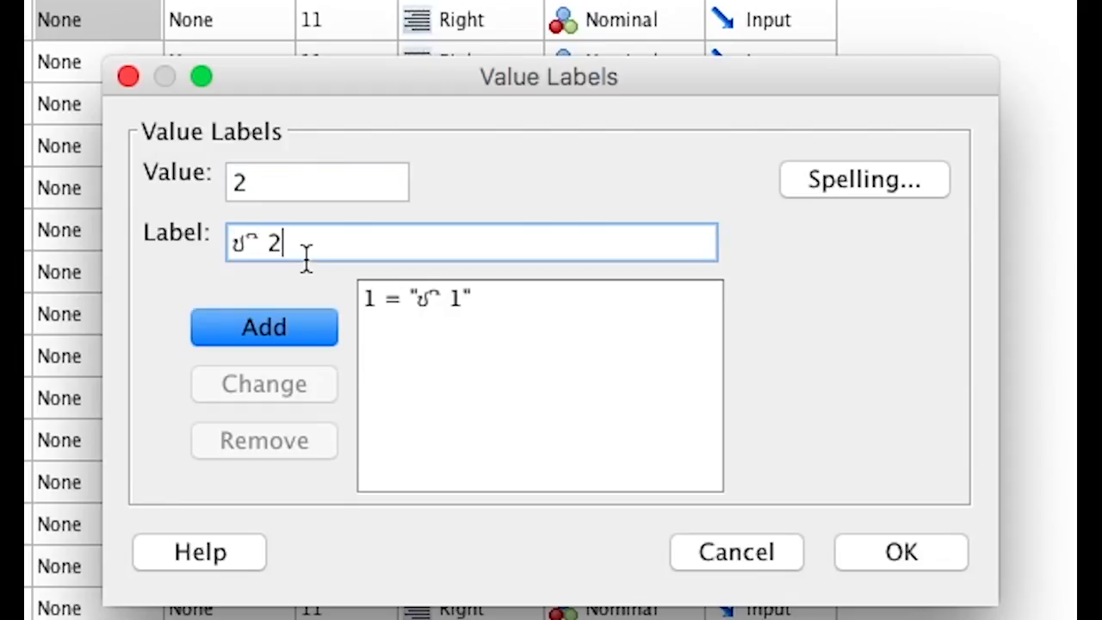
click(273, 332)
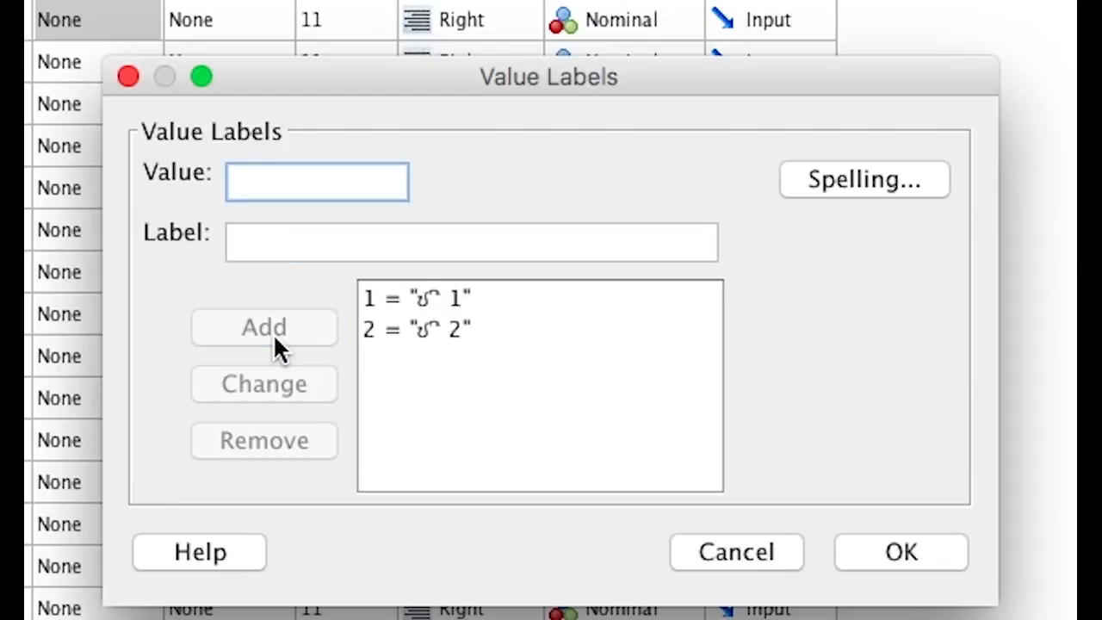
text(3)
key(Tab)
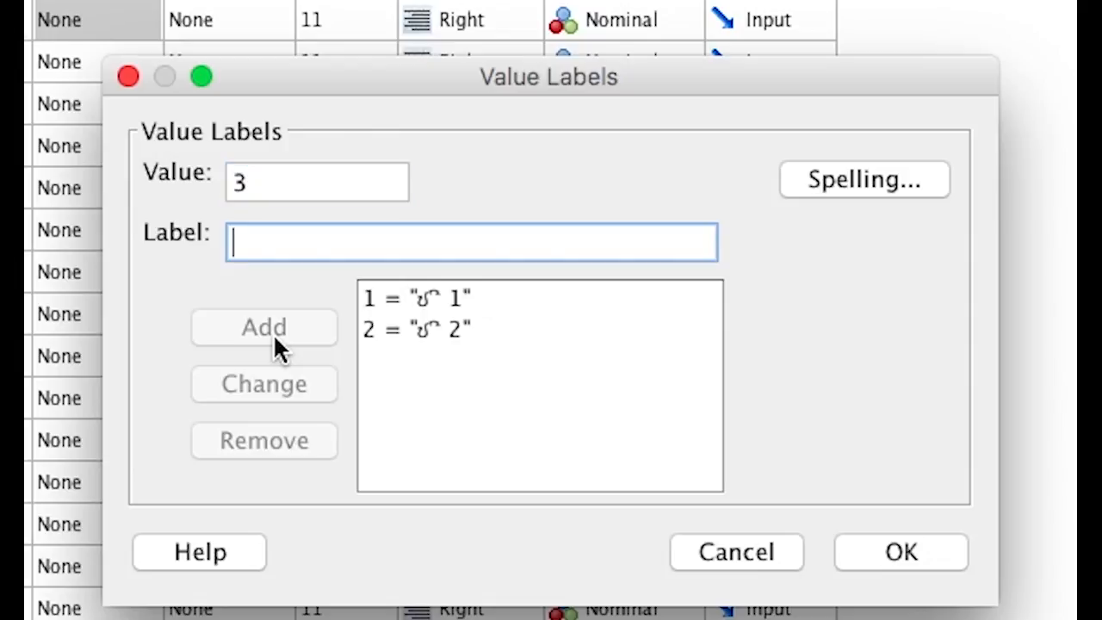
text(ั 3)
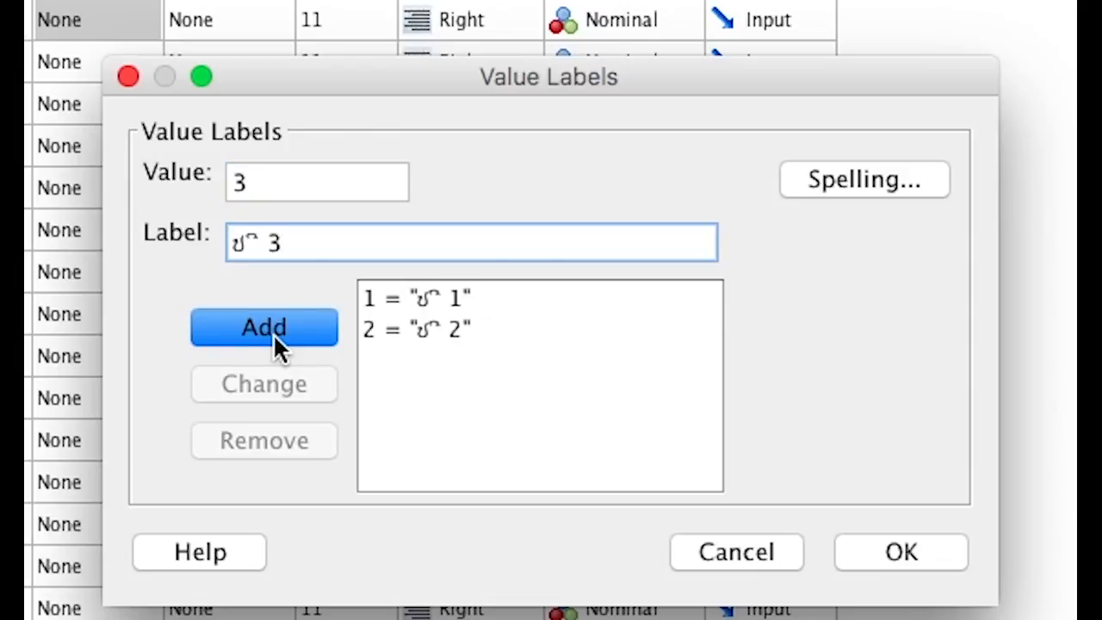
click(276, 345)
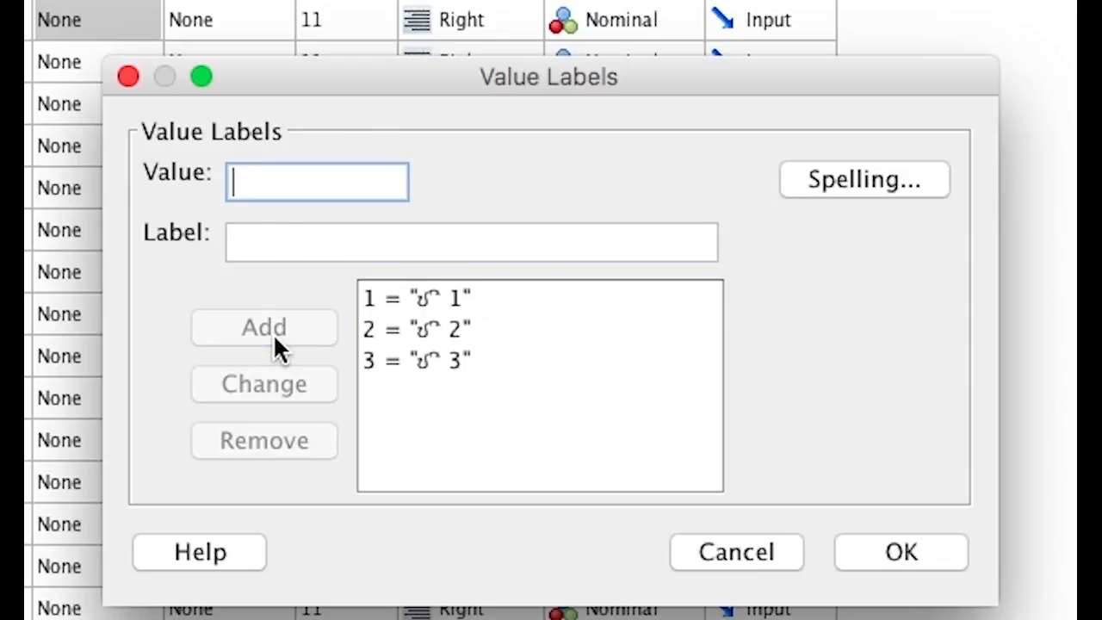
- Add the label ປີ 4 for value 4 of Q1.6, and apply the value labels
text(4)
key(BackSpace)
key(Tab)
text(ขั )
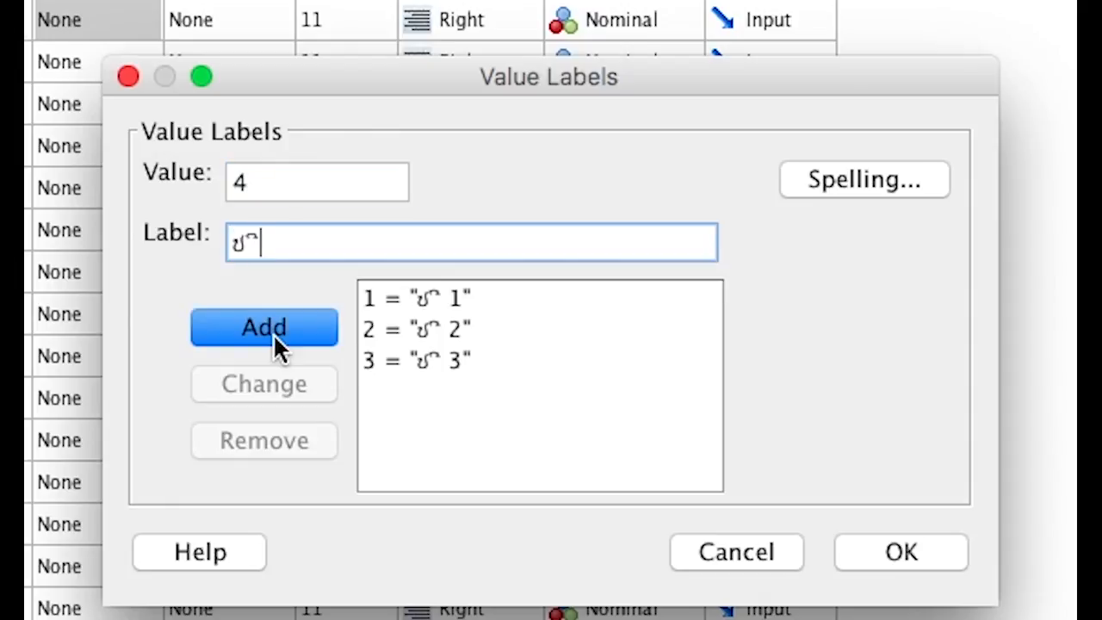
text(4)
click(276, 344)
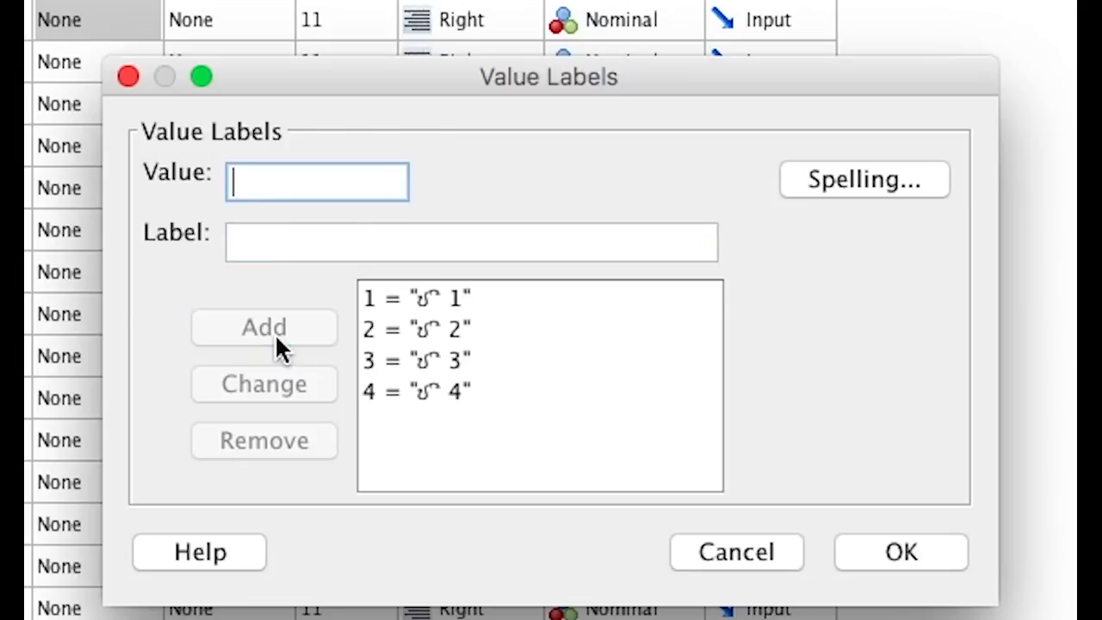
click(900, 549)
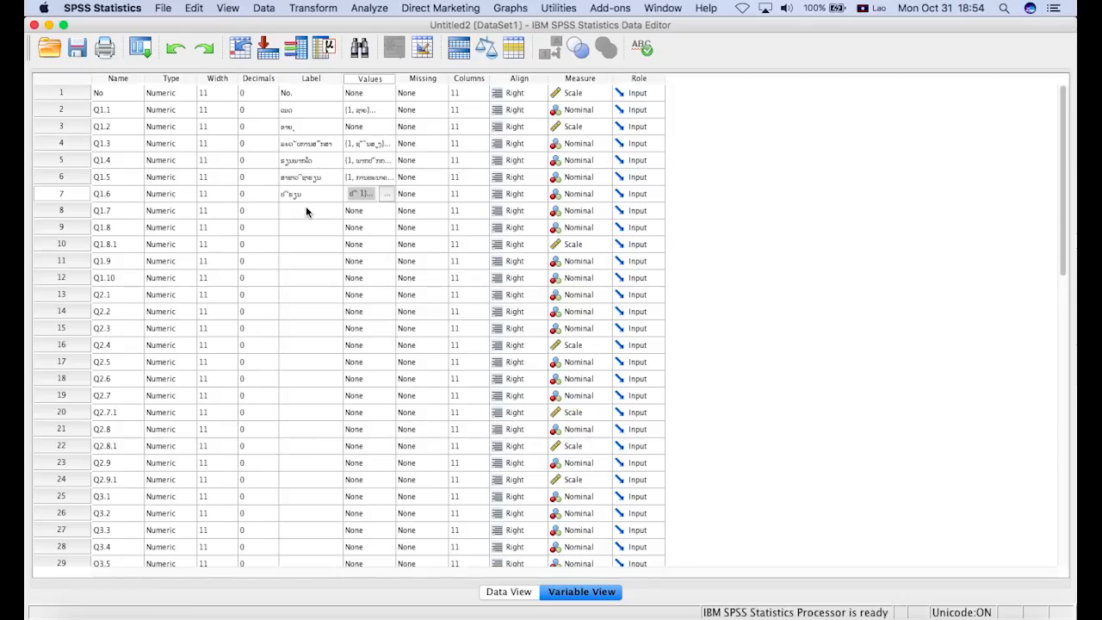
- Select the Label cell of Q1.7, and look up that question's wording in the Questions sheet in Excel
click(306, 210)
mouse_move(409, 616)
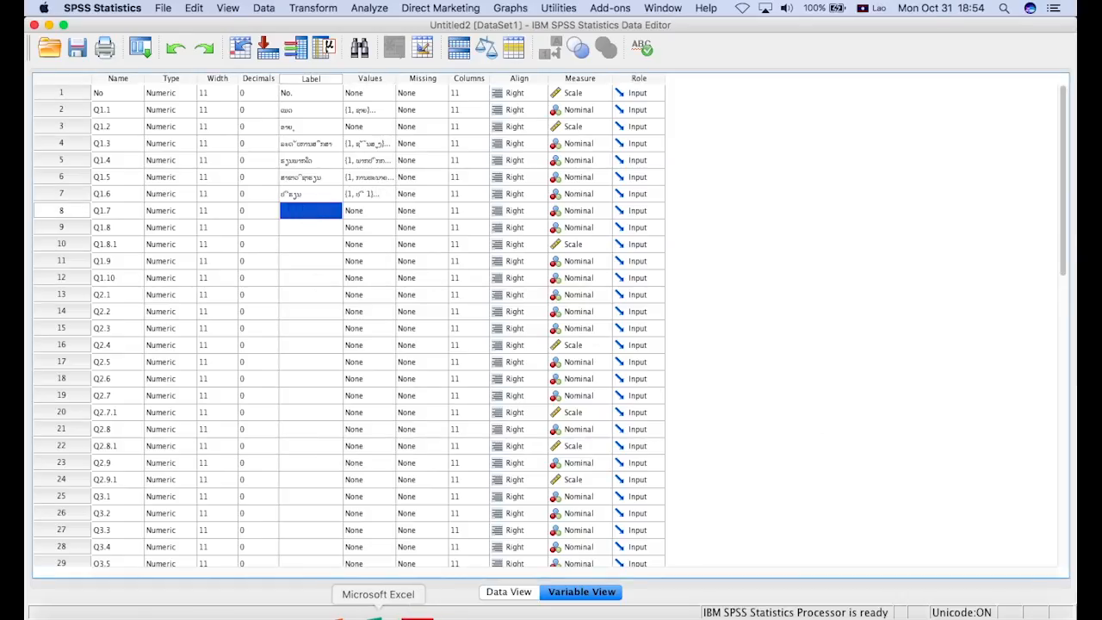
click(378, 616)
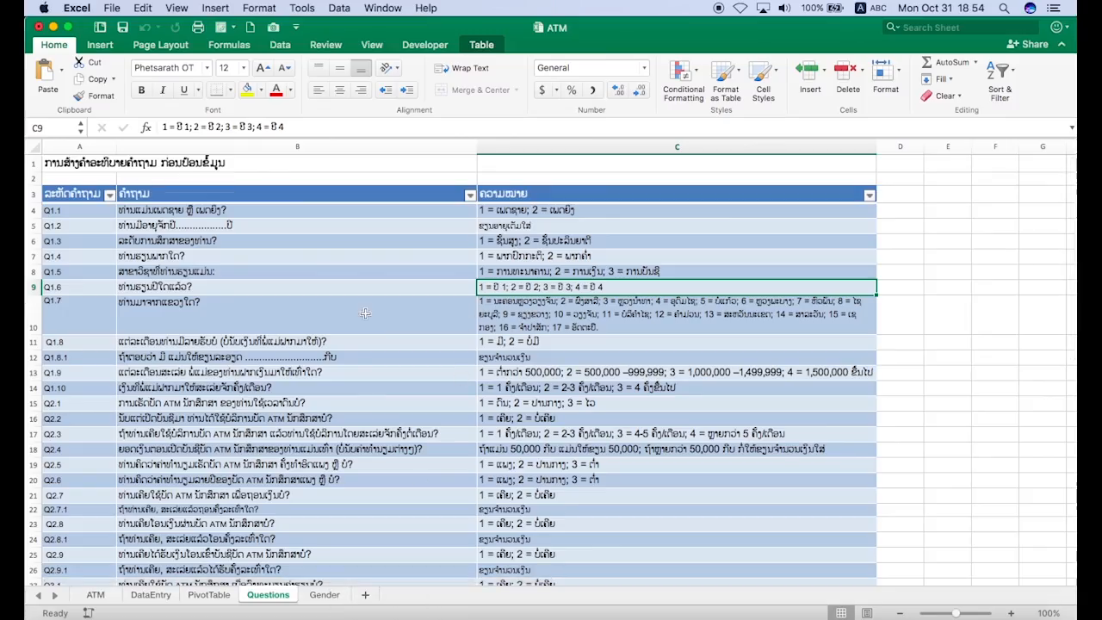
click(335, 313)
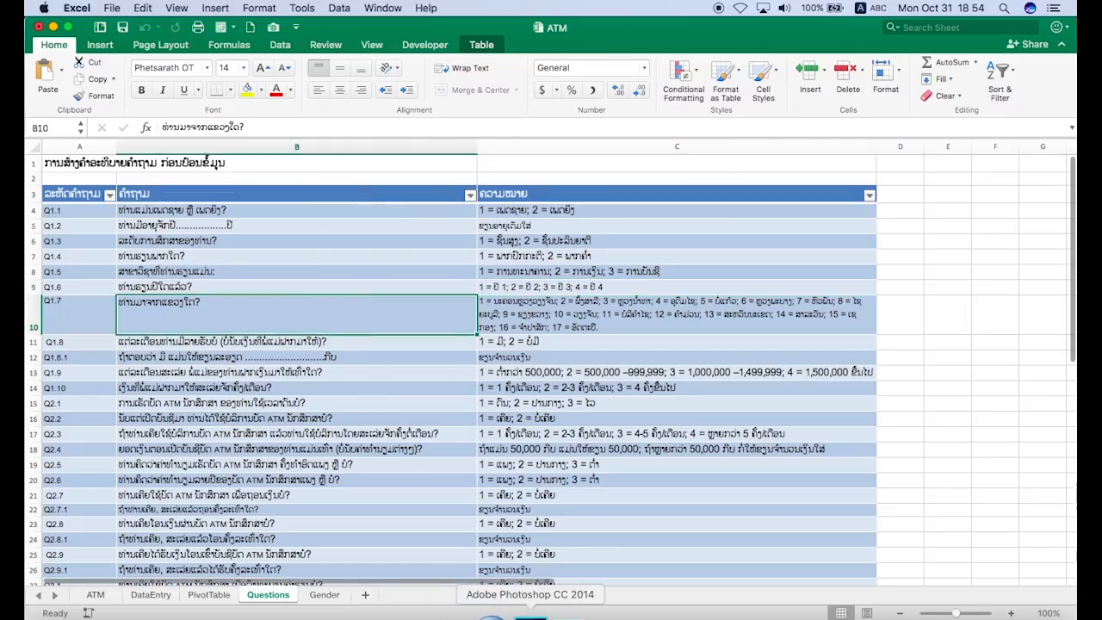
- Switch back to SPSS and set the label of the variable Q1.7 to ມາຈາກແຂວງໃດ
click(498, 615)
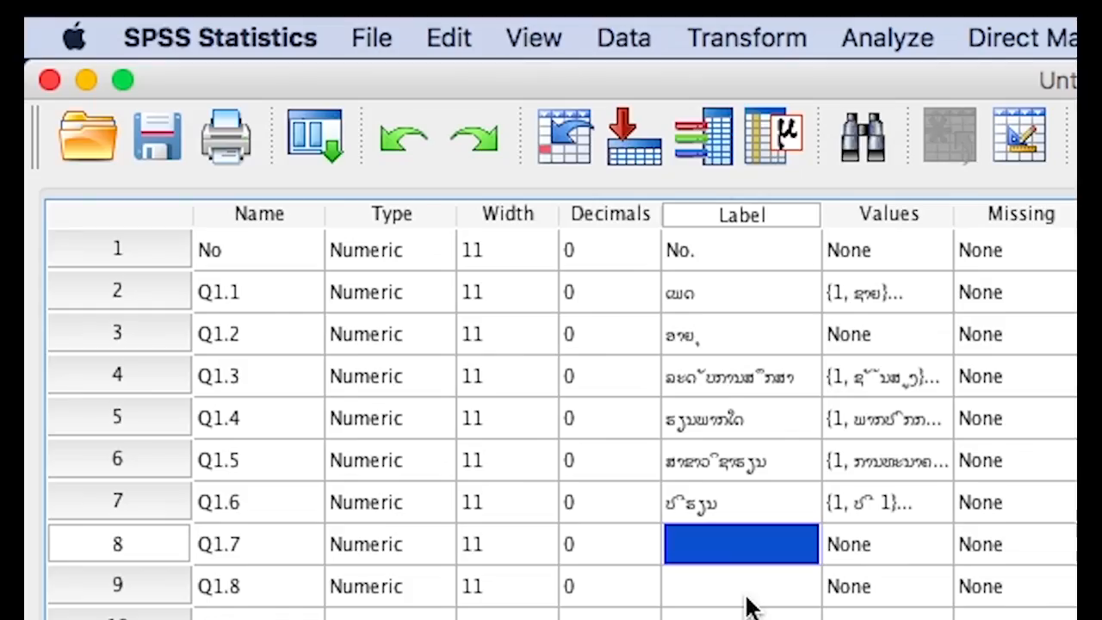
text(ມາ)
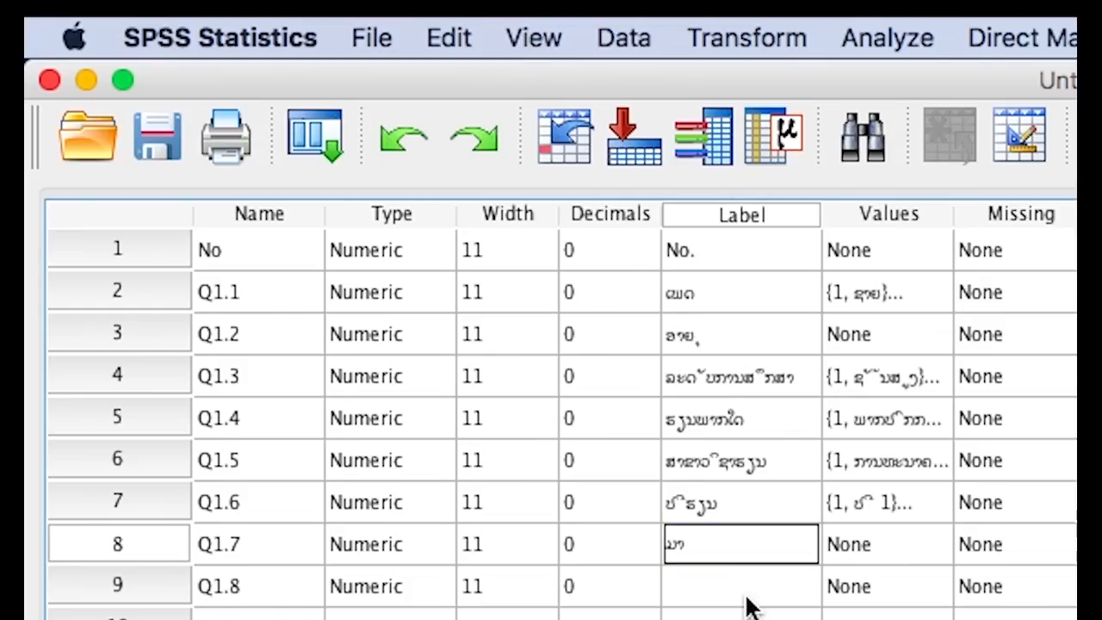
text(ຈາກແຂວງໃດ)
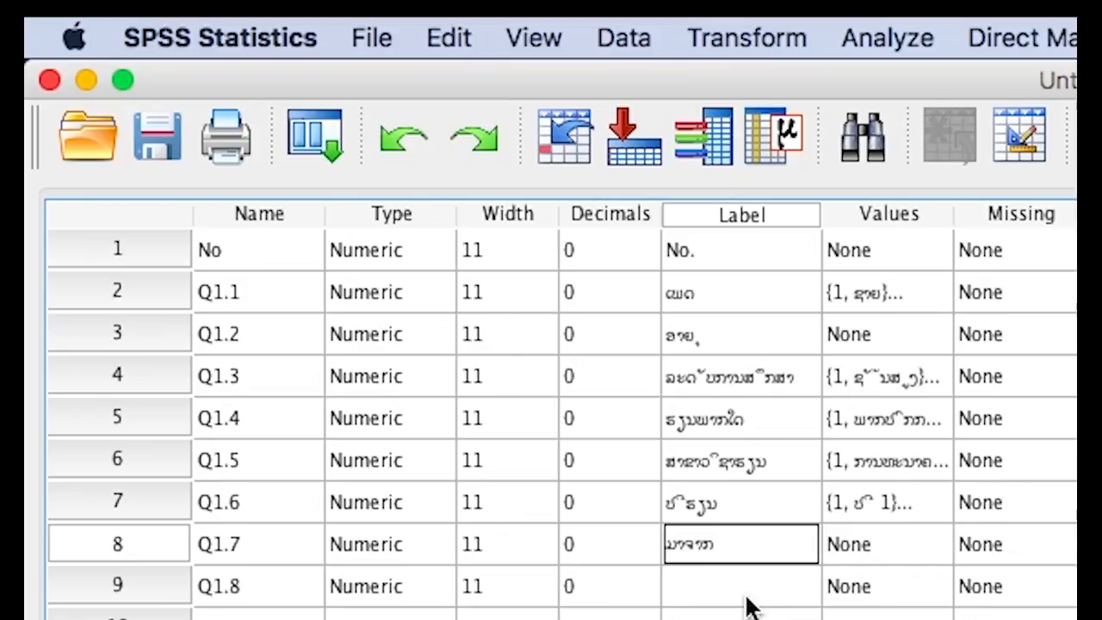
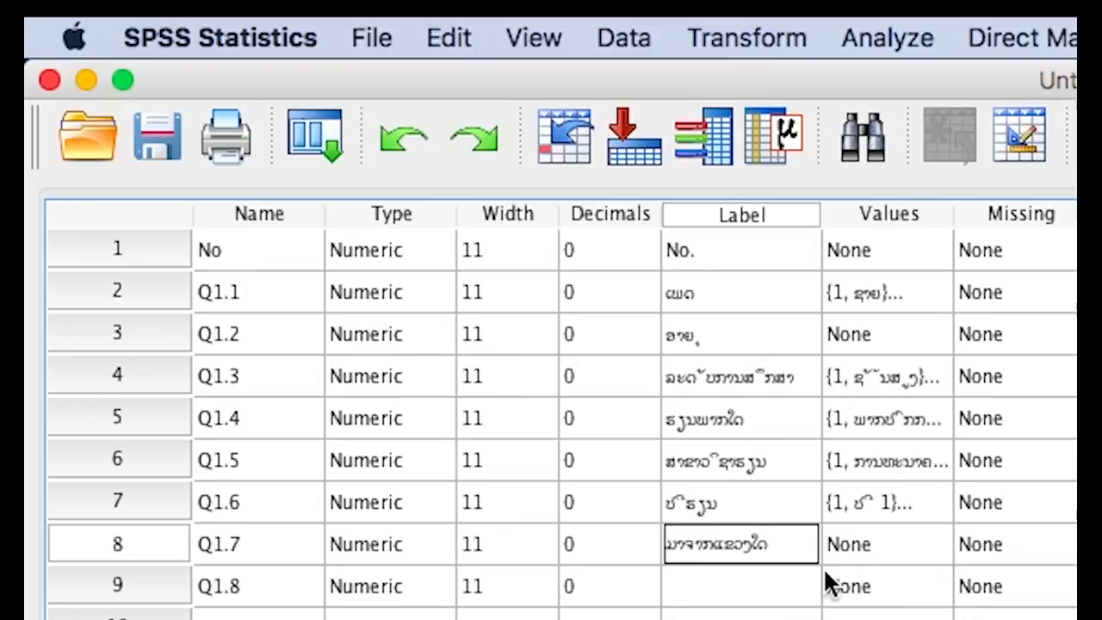
- Open the value labels of the variable Q1.7 and add the label ນະຄອນຫຼວງວຽງຈັນ for value 1
click(887, 549)
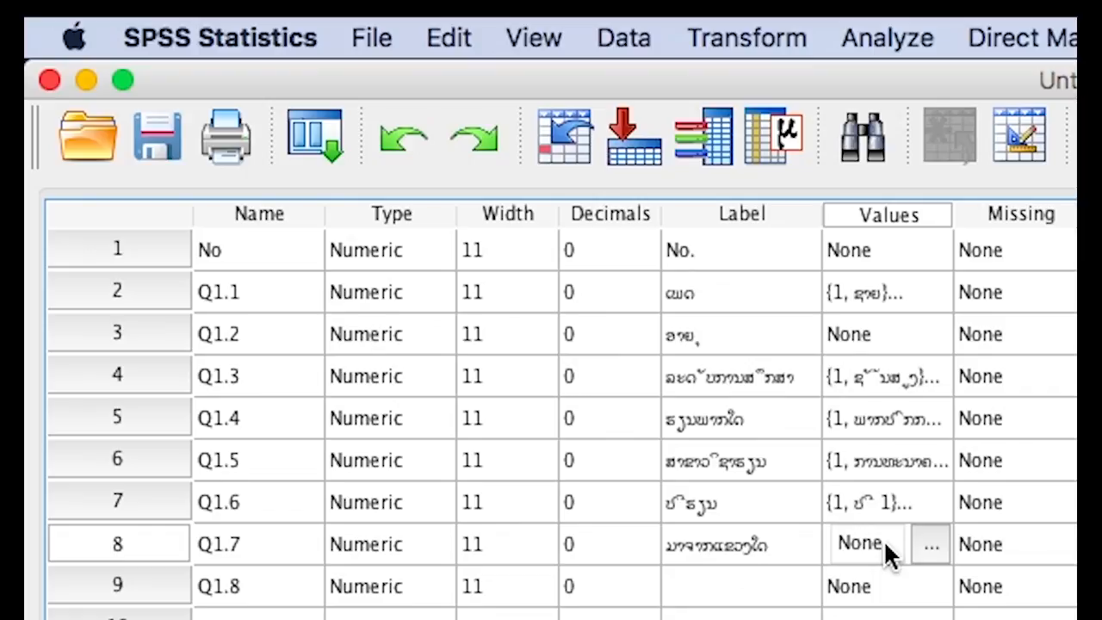
click(932, 545)
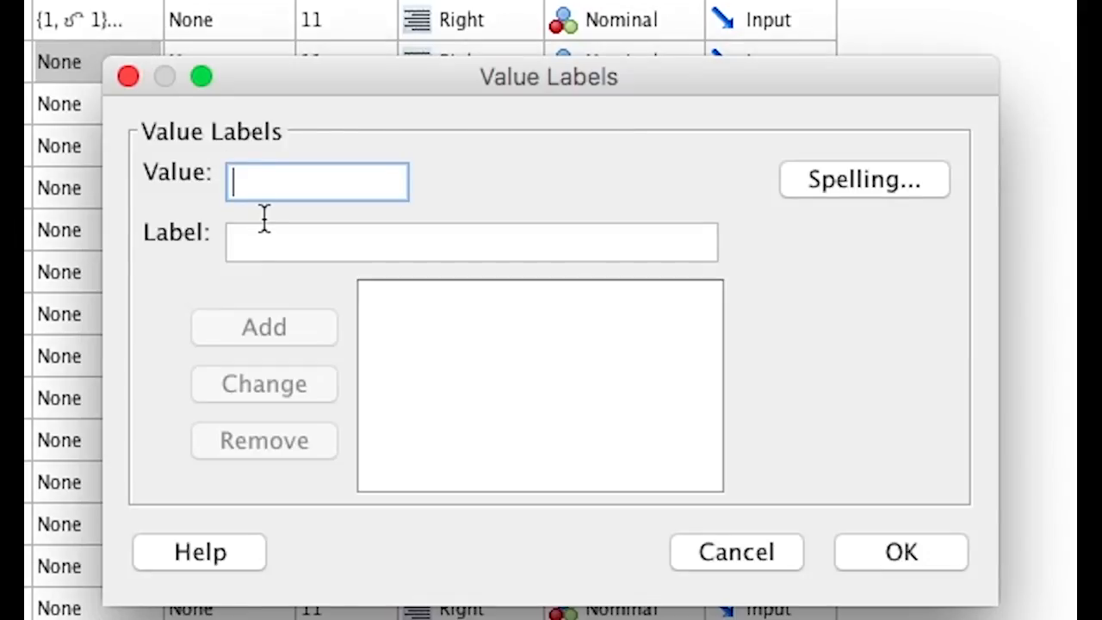
text(1)
click(276, 248)
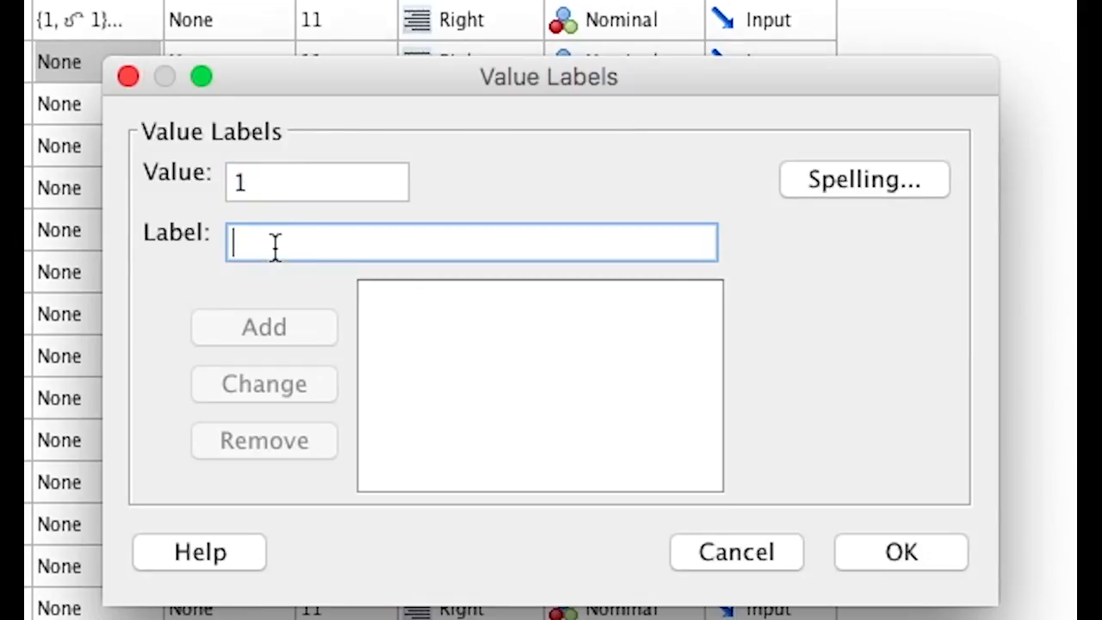
text(ນ)
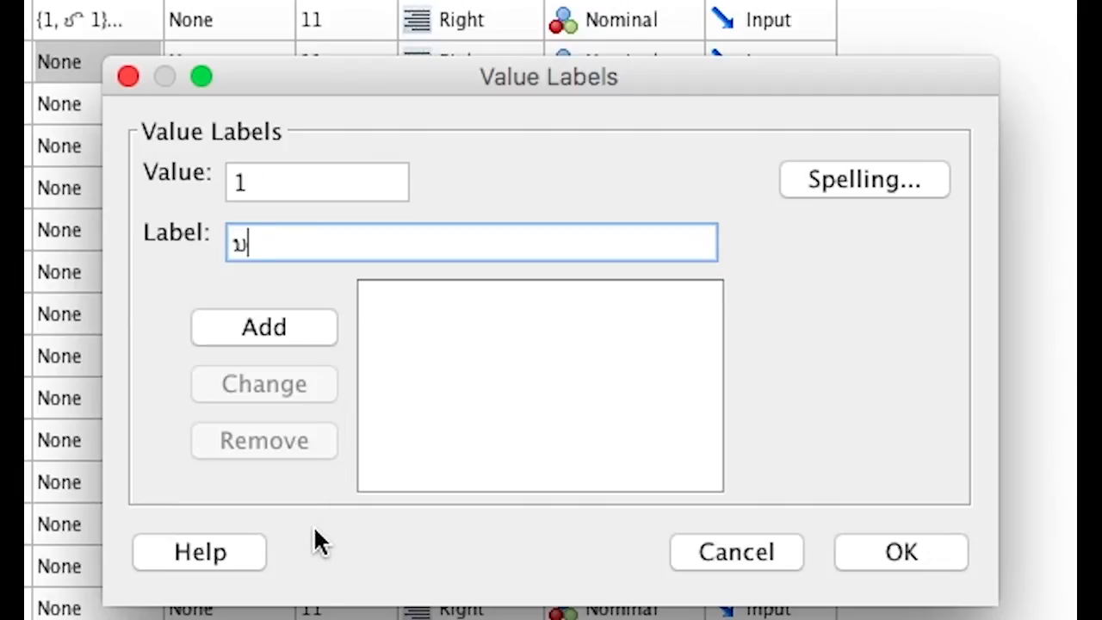
text(ະງ)
text(ຄອນ)
text(ຫຼວງ)
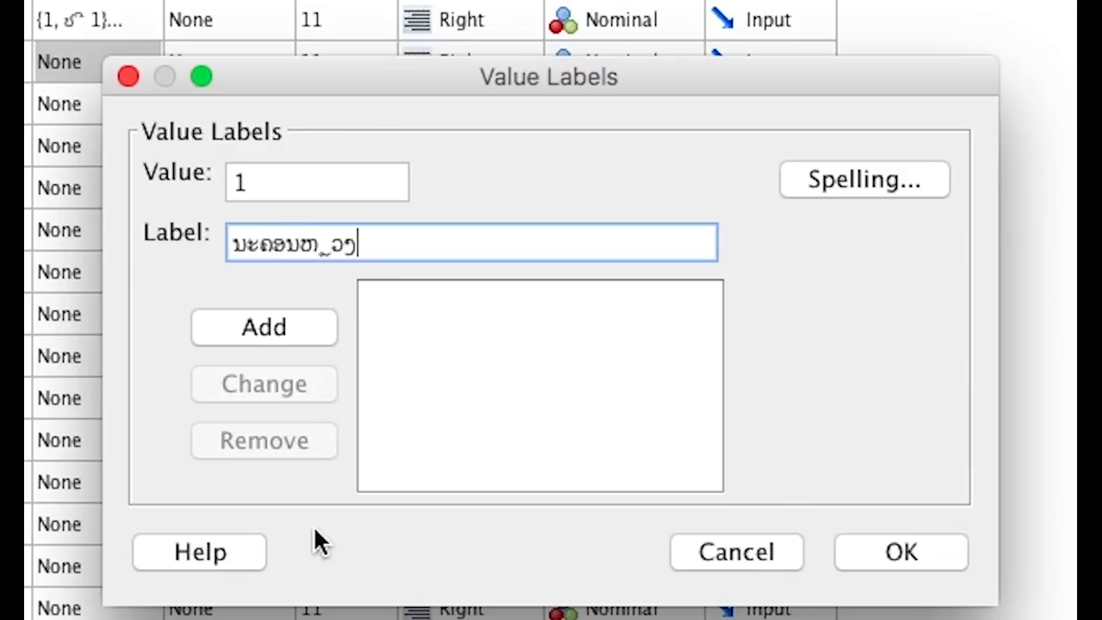
text(ວຽງຈັນ)
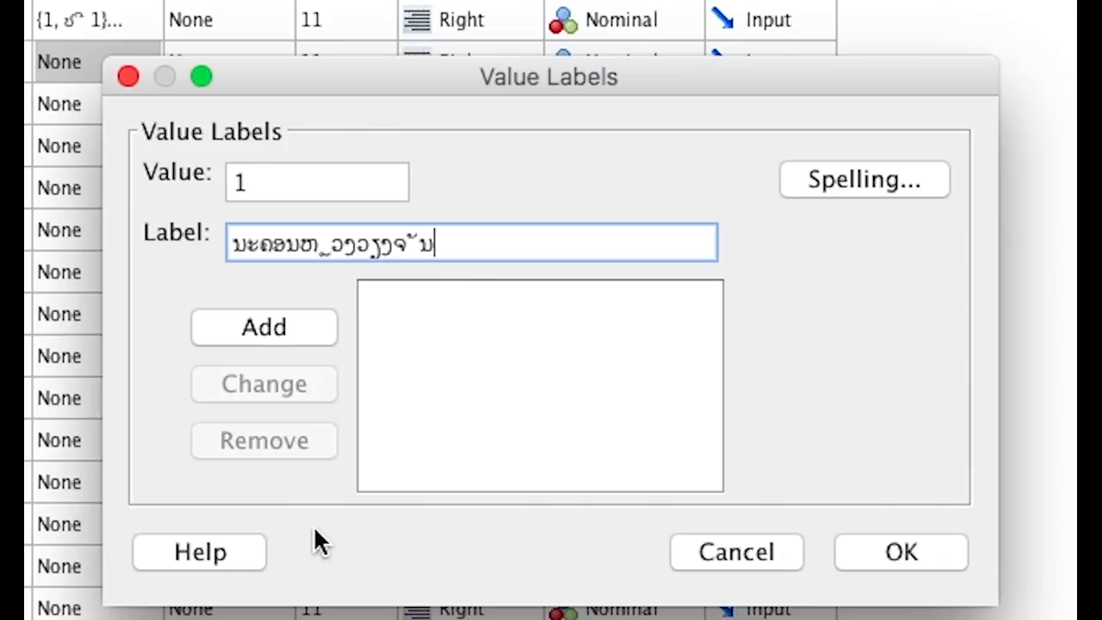
click(268, 323)
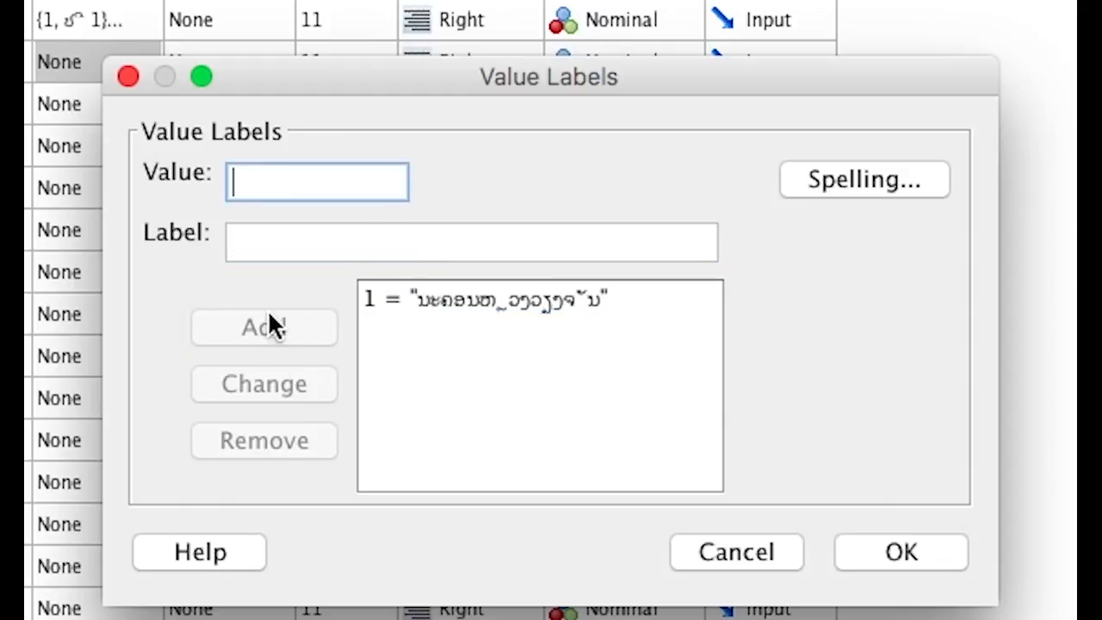
- Add the label ຜົ້ງສາລີ for value 2 of Q1.7
text(2)
click(266, 245)
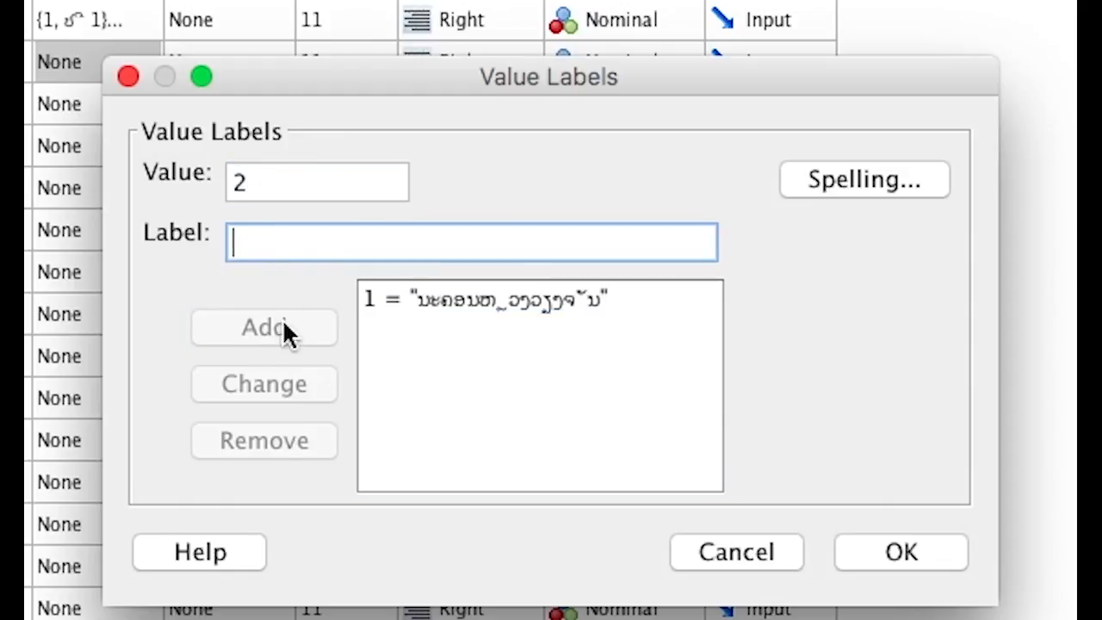
text(ຜ)
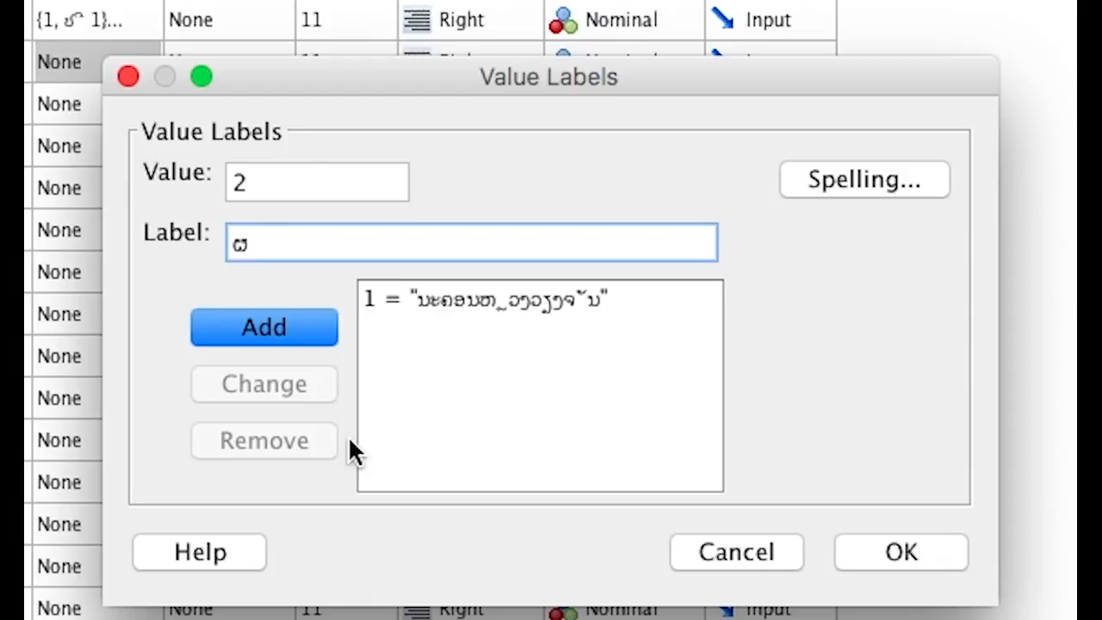
text(ົ້ງສາລີ)
click(258, 326)
- Check the province list in the Questions sheet in Excel, and add the label ຫຼວງນ້ຳທາ for value 3 of Q1.7 in SPSS
text(2)
click(323, 249)
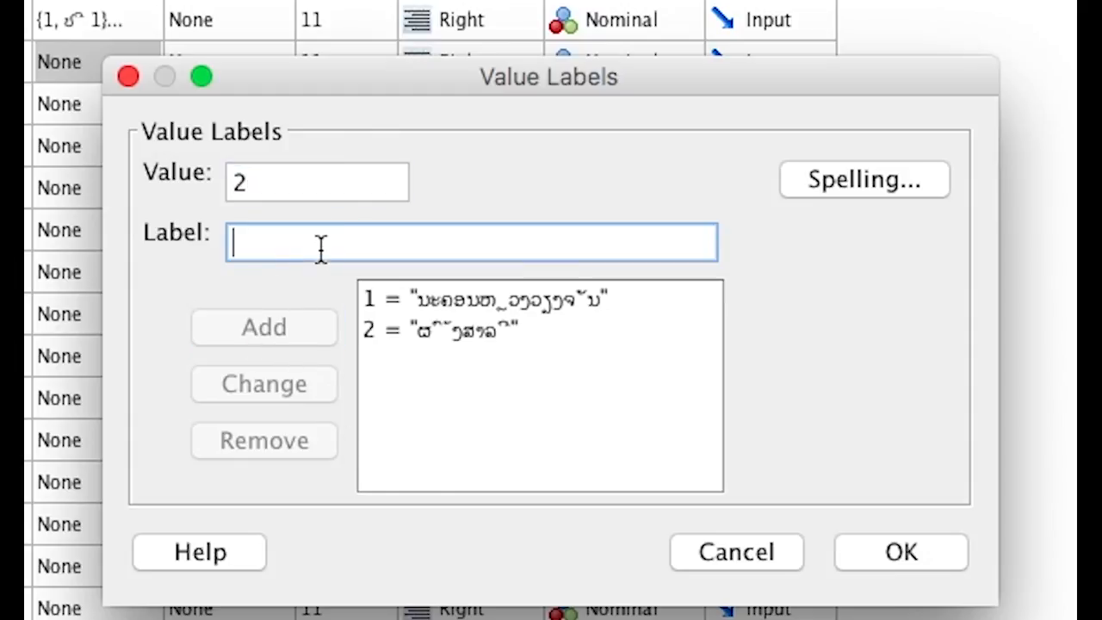
key(super+Tab)
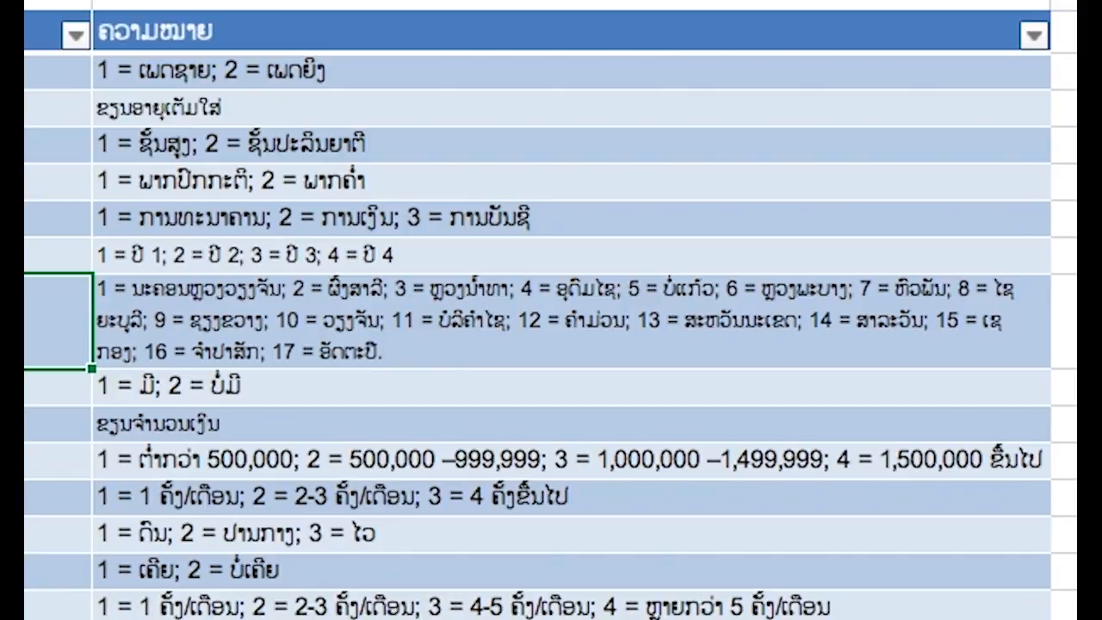
key(super+Tab)
text(ຫຼ)
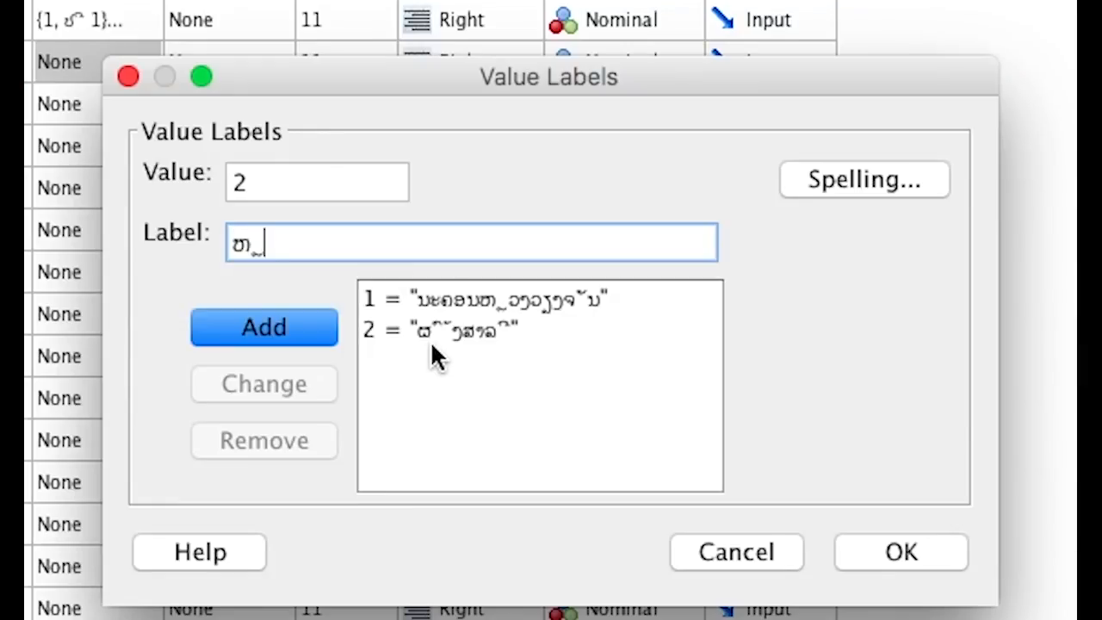
text(ວງນ້ຳ)
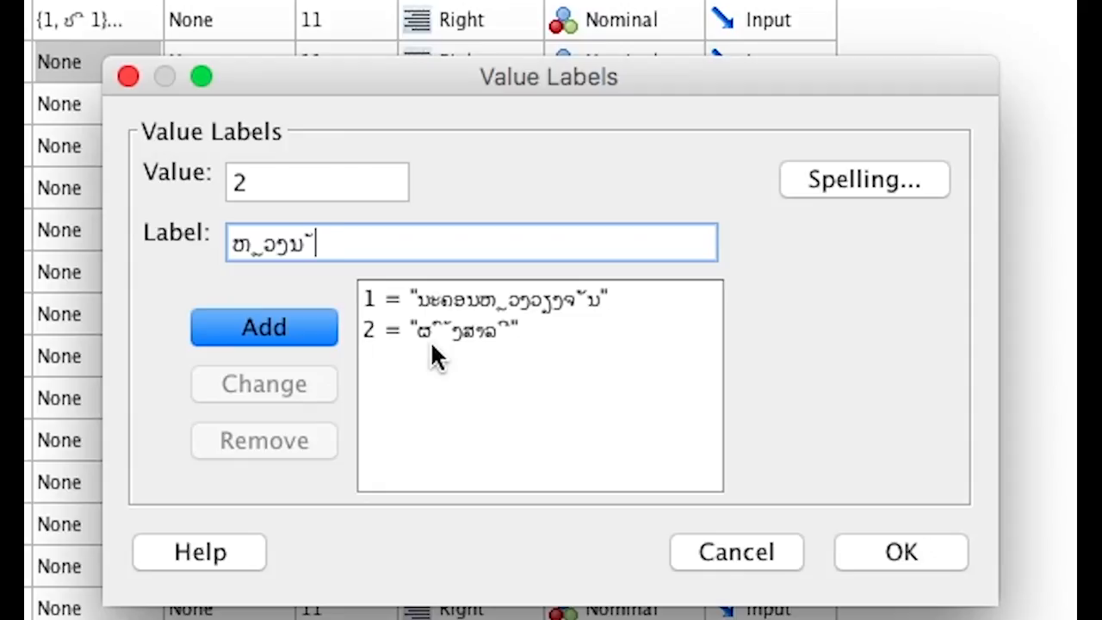
key(BackSpace)
key(BackSpace)
text(້ຳທາ)
click(301, 327)
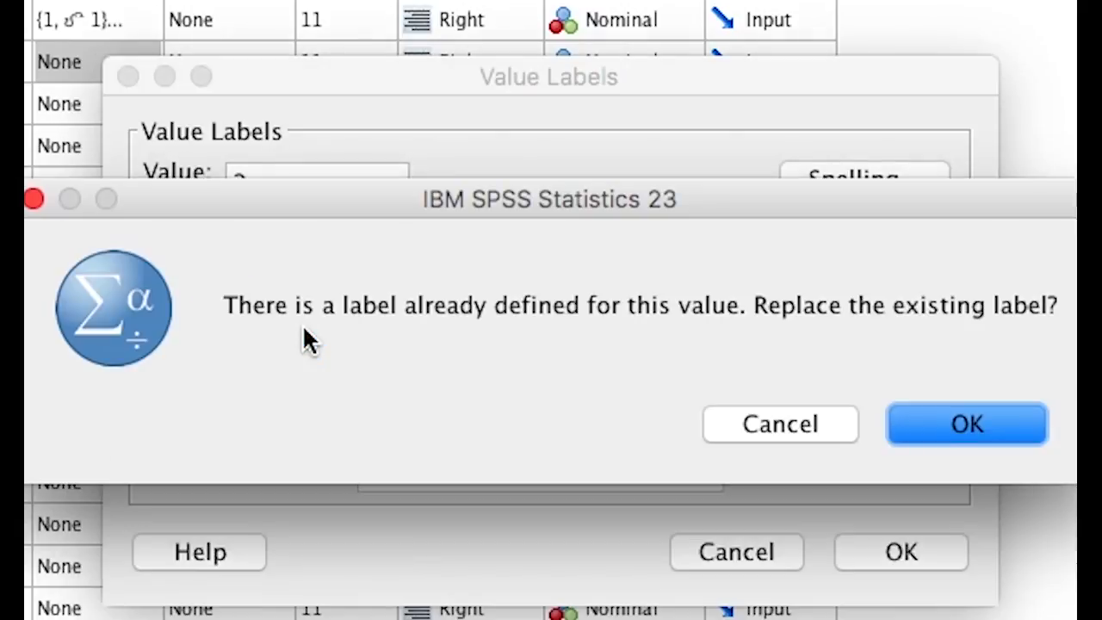
click(736, 422)
drag(284, 189, 207, 181)
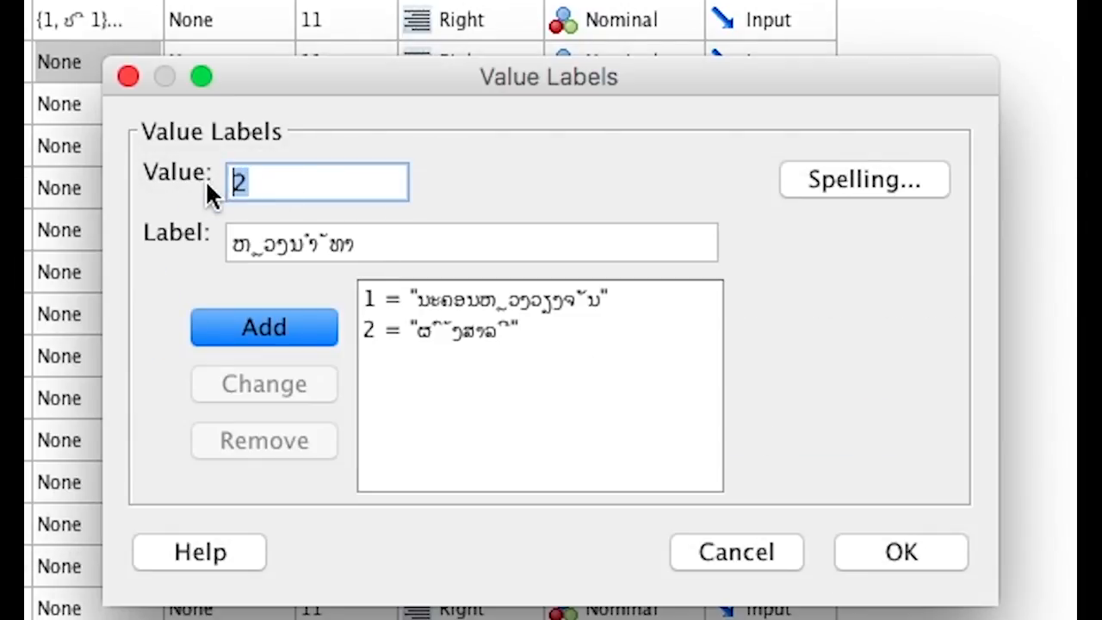
text(3)
click(287, 328)
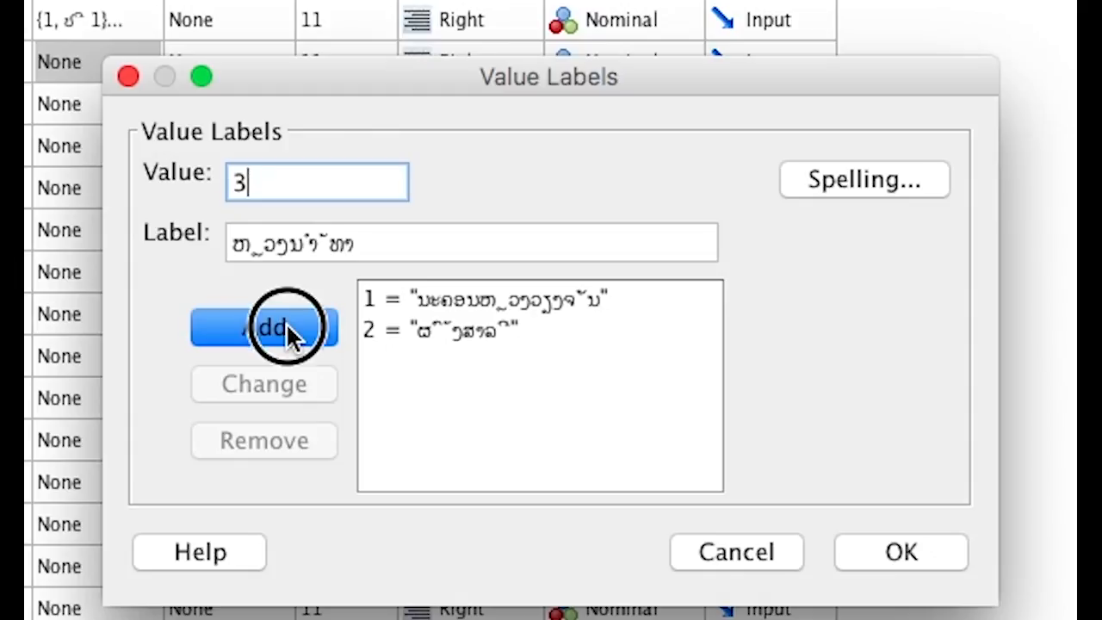
- Add the label ອຸດົມໄຊ for value 4 of Q1.7
text(4)
click(385, 254)
text(ອ)
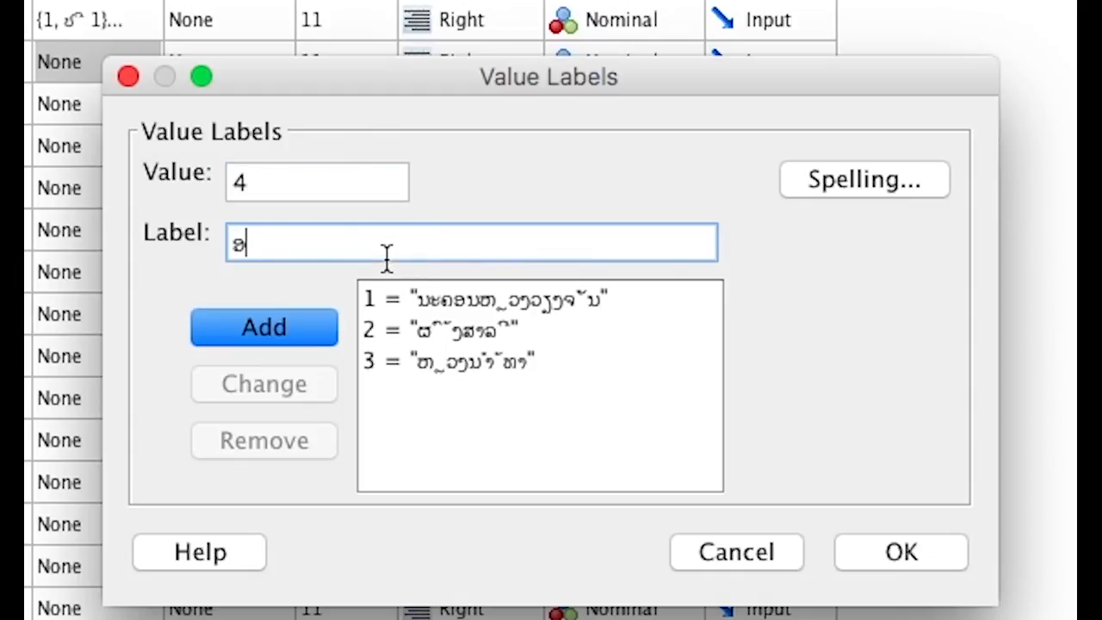
text(ຖ)
key(BackSpace)
text(ຸ)
key(BackSpace)
text(ຸດົມສ)
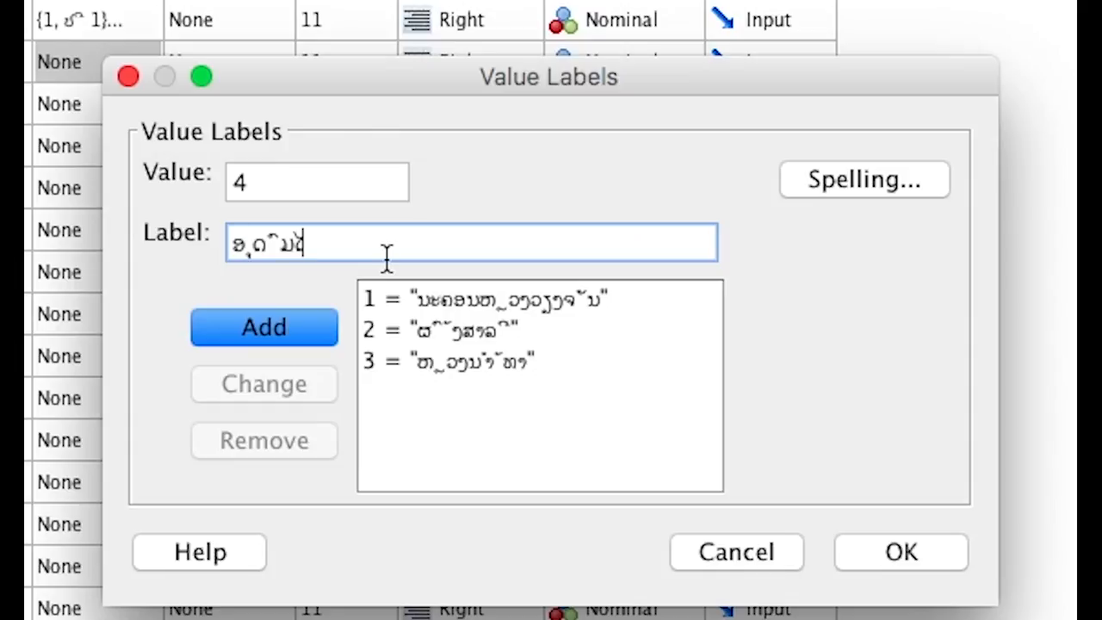
text(ຊ)
click(297, 324)
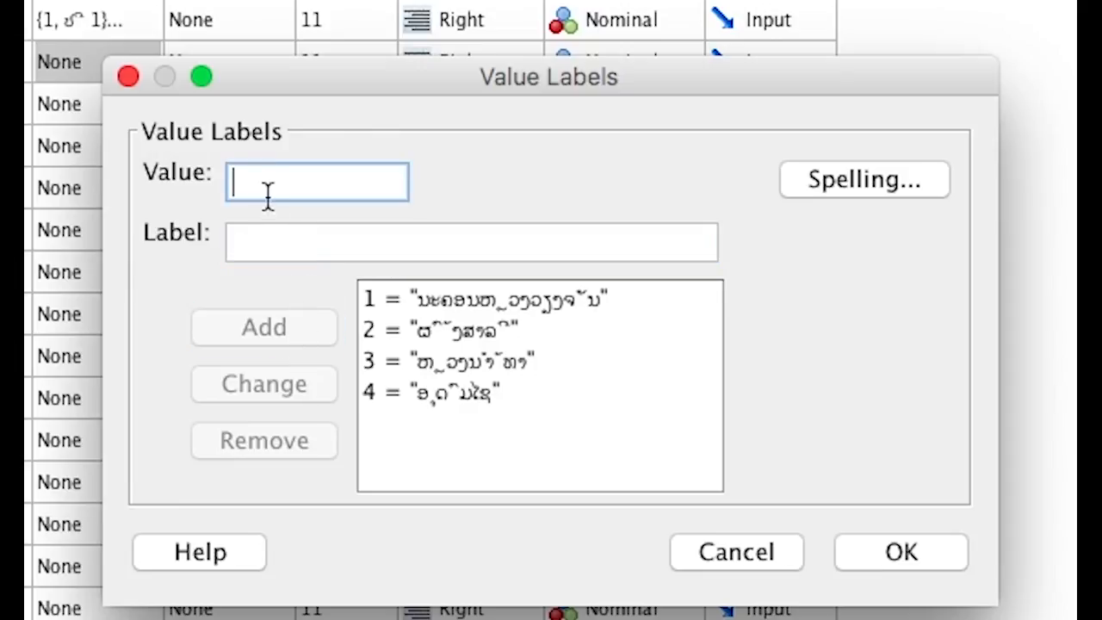
- Add the label ບໍ່ແກ້ວ for value 5 of Q1.7
text(5)
key(Tab)
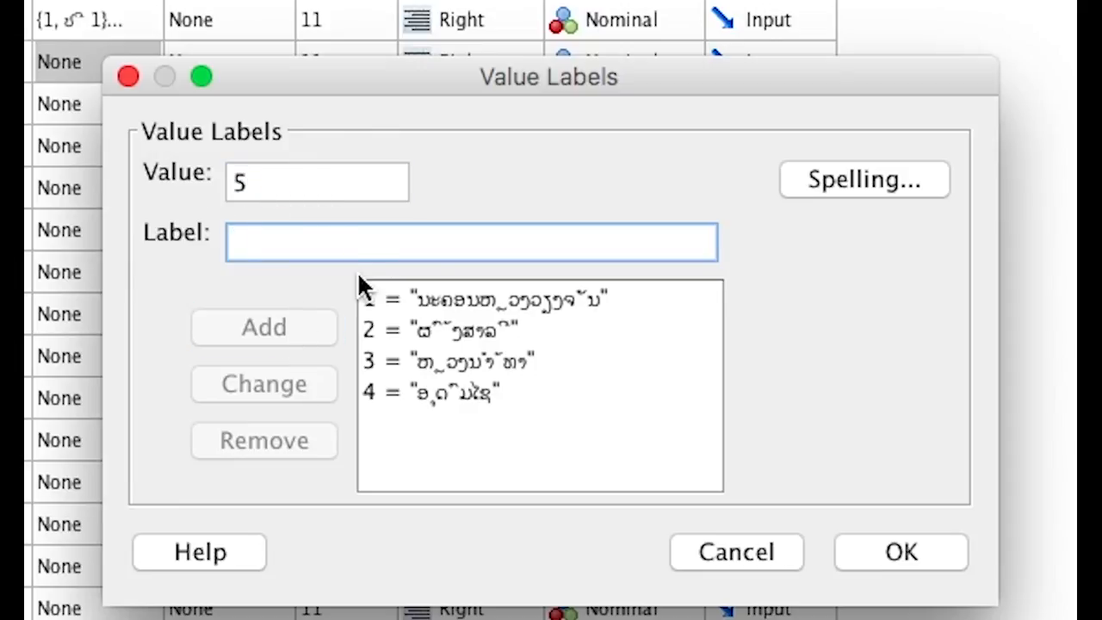
text(ບ່ແກ້)
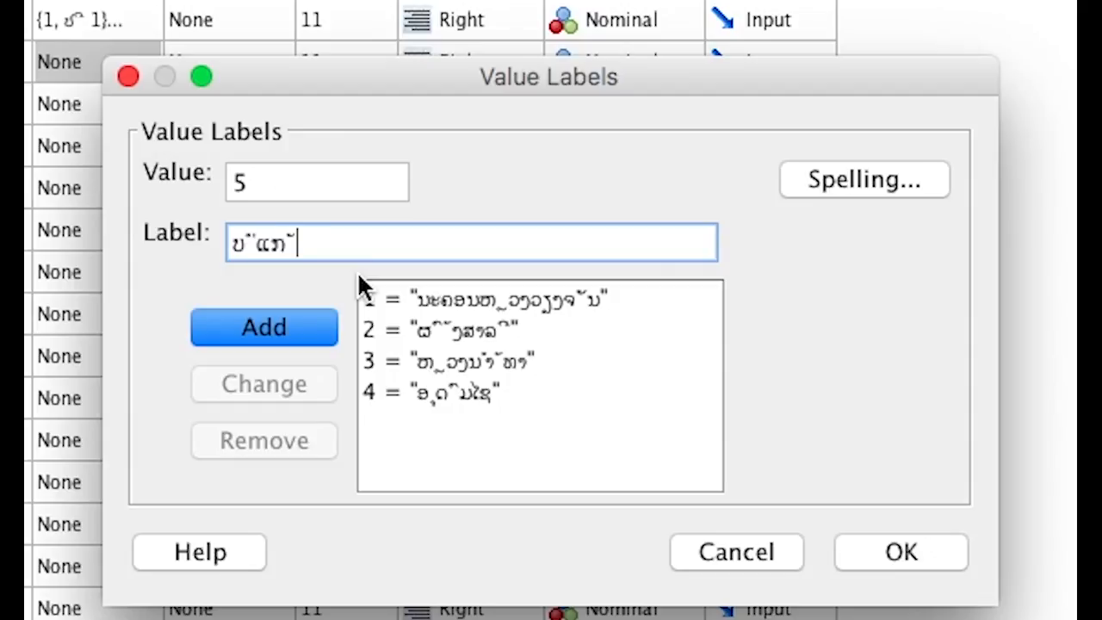
text(ວ)
click(294, 326)
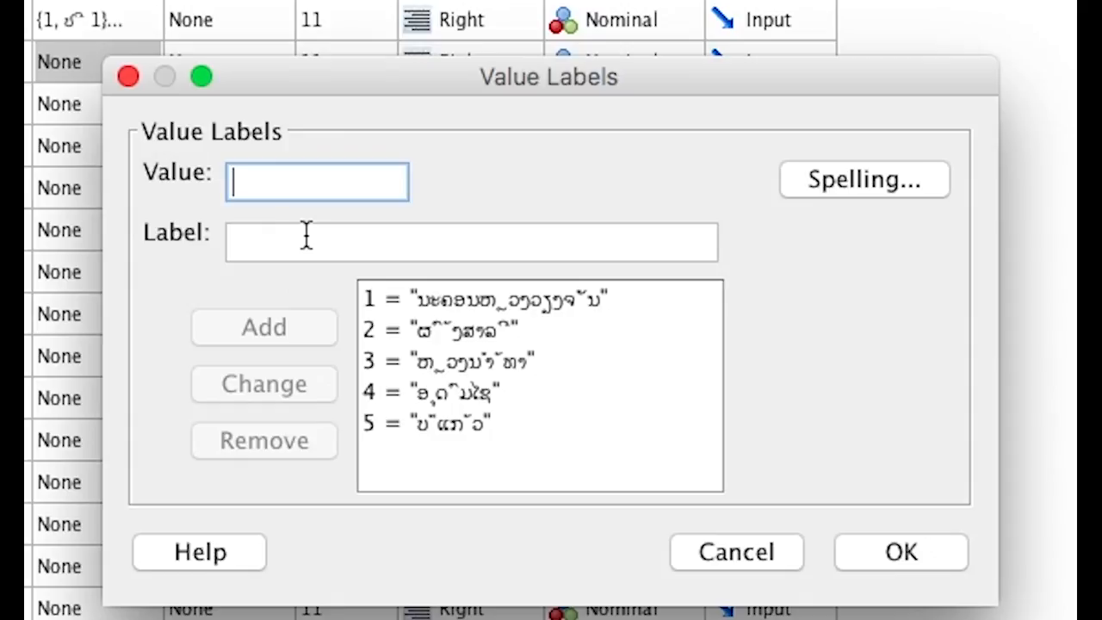
- Check the next province in Excel's Questions sheet, and add the label ຫຼວງພະບາງ for value 6 of Q1.7 in SPSS
text(6)
click(306, 235)
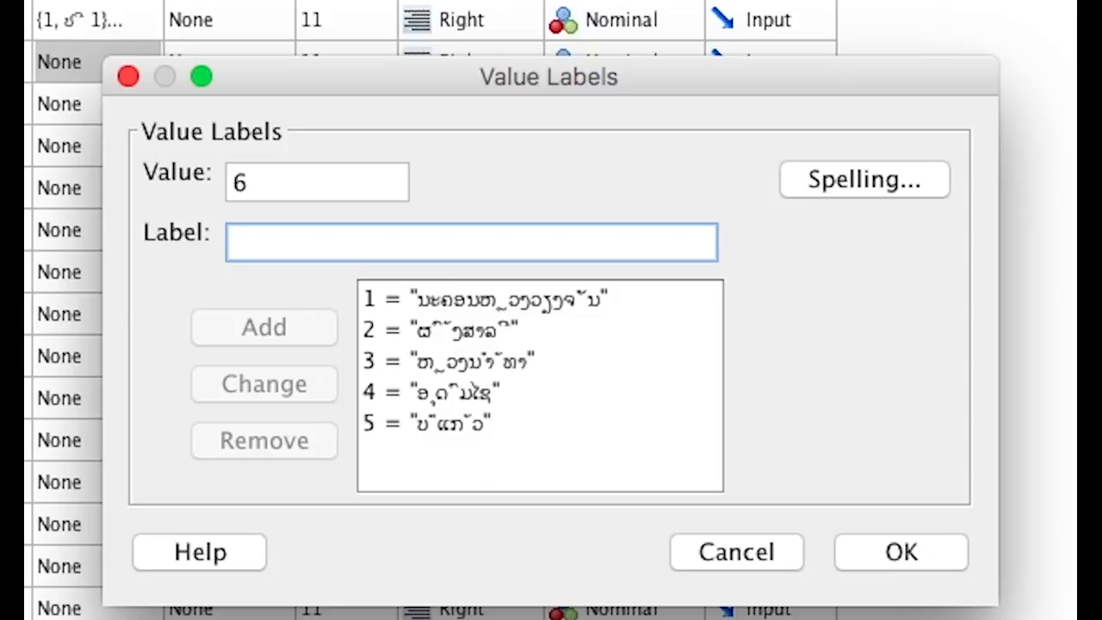
key(super+Tab)
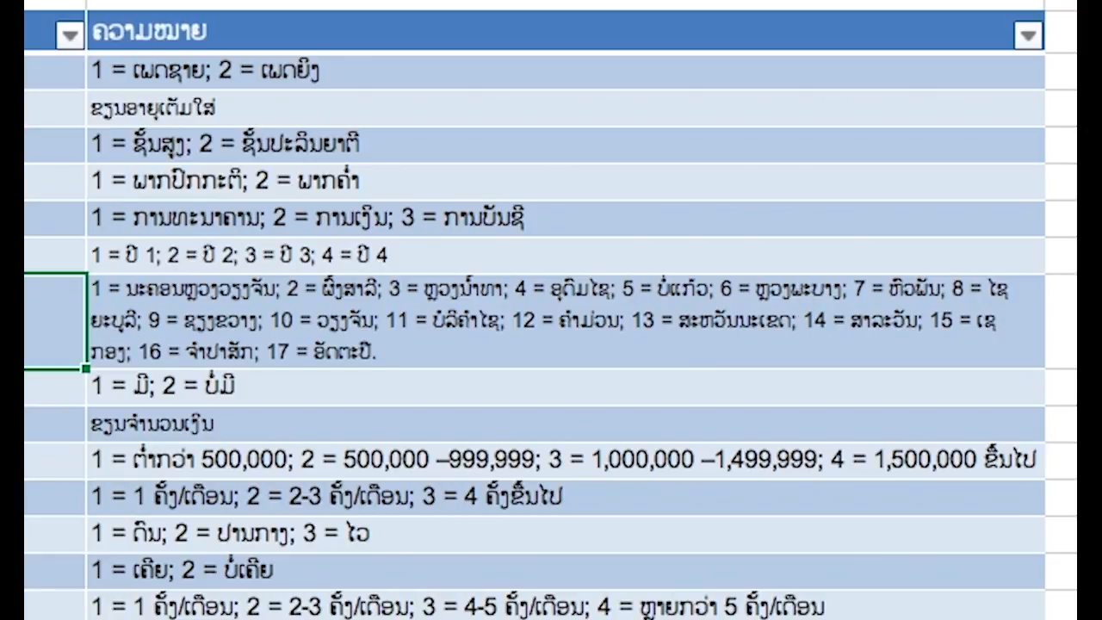
key(super+Tab)
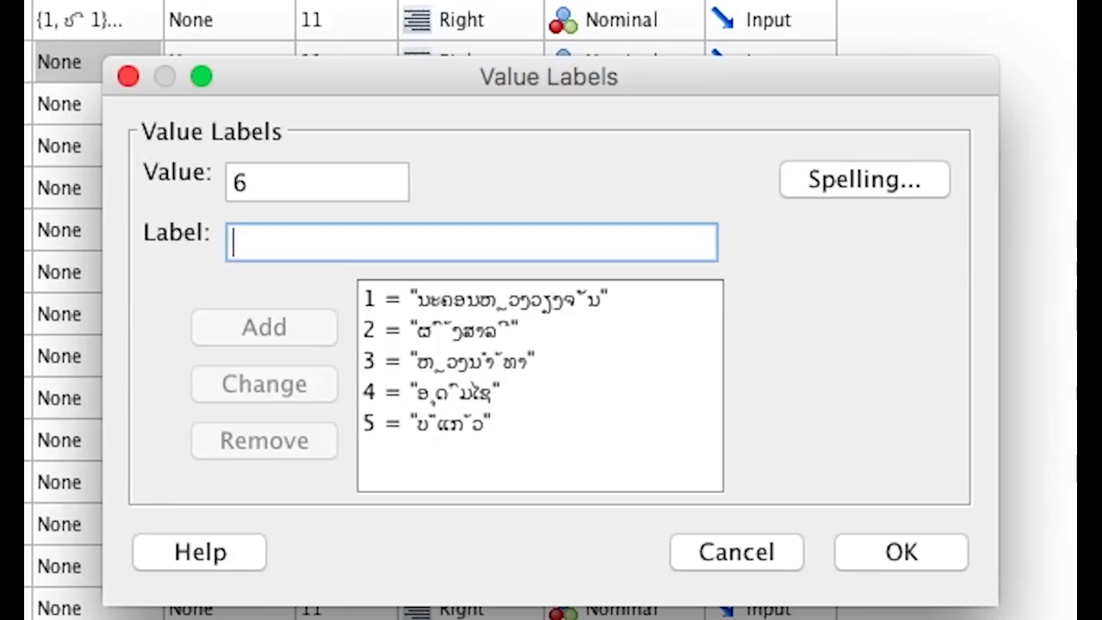
text(ຫຼວງ)
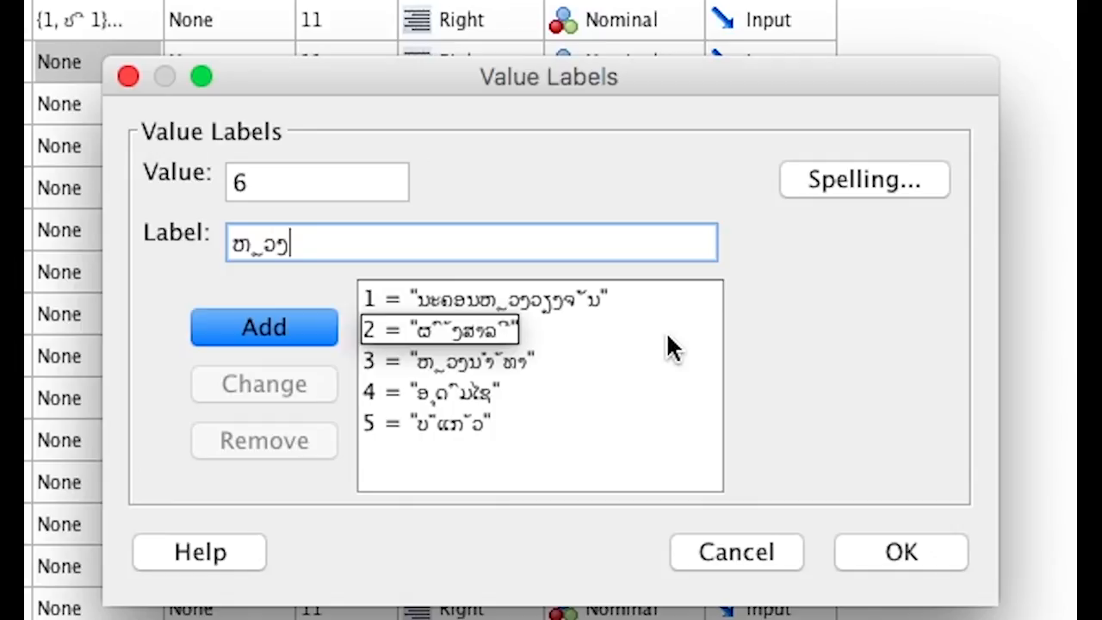
text(ພະບາງ)
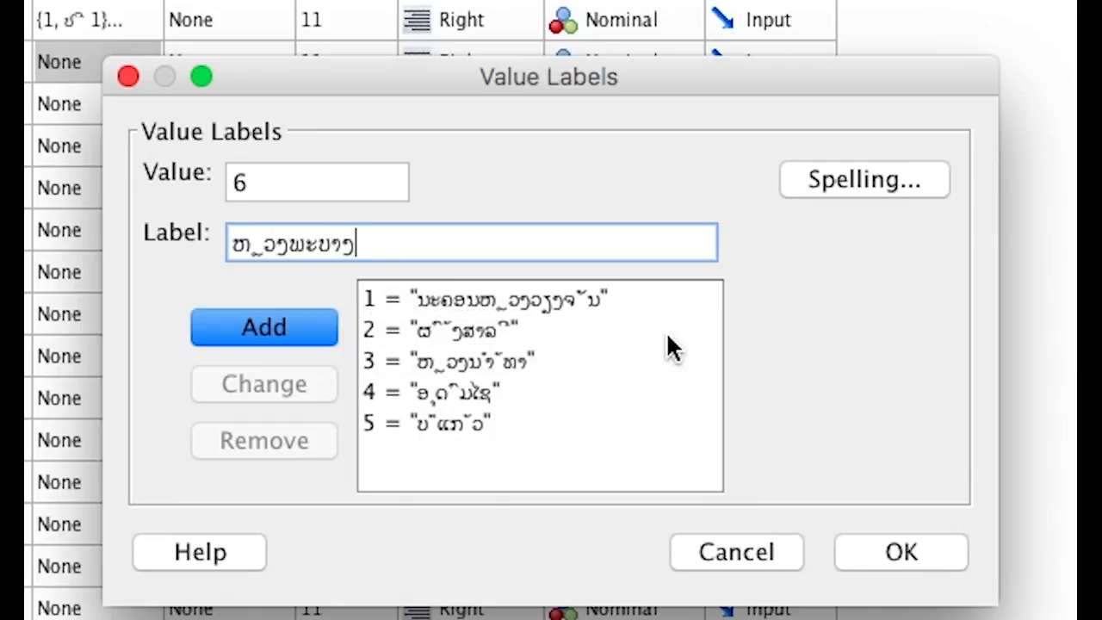
click(260, 341)
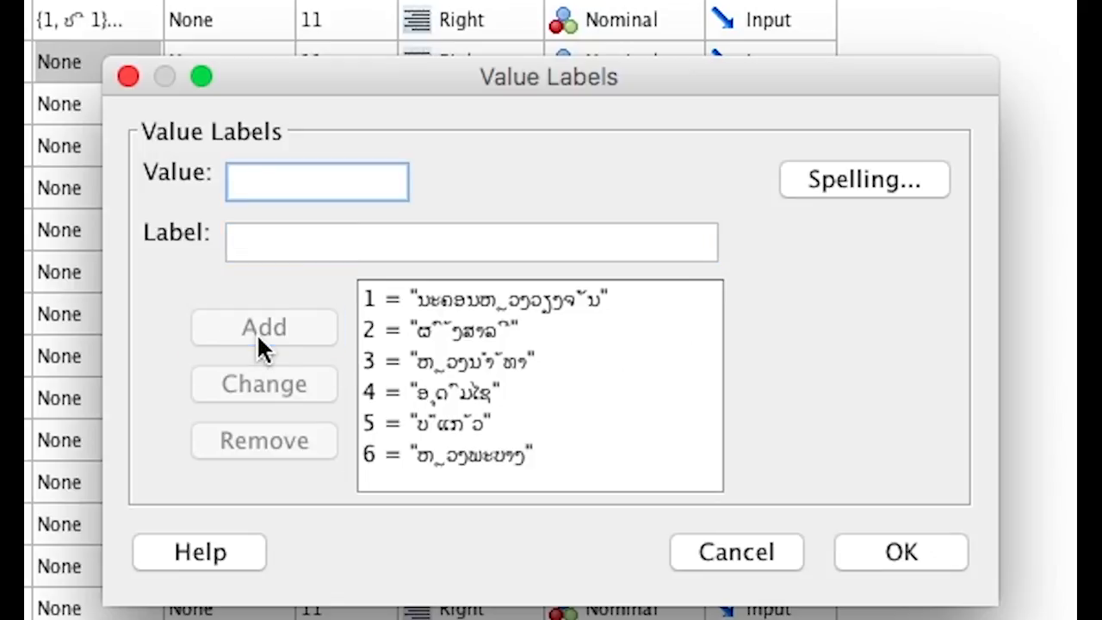
- Add the label ຫົວພັນ for value 7 of Q1.7
text(7)
key(Tab)
text(ຫົວພ)
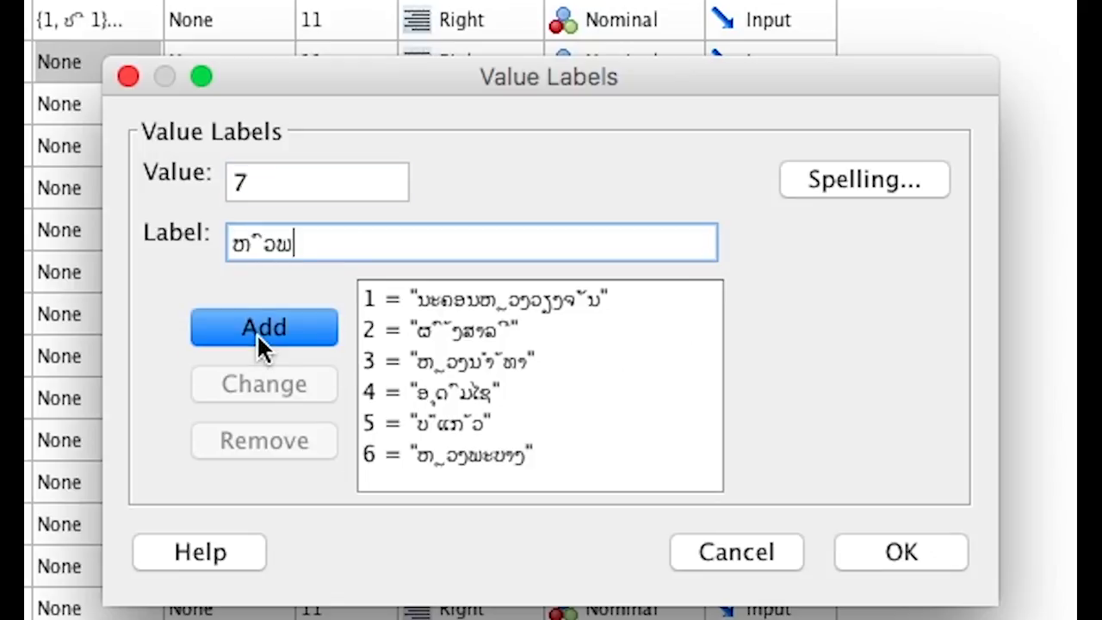
text(ັນ)
click(260, 341)
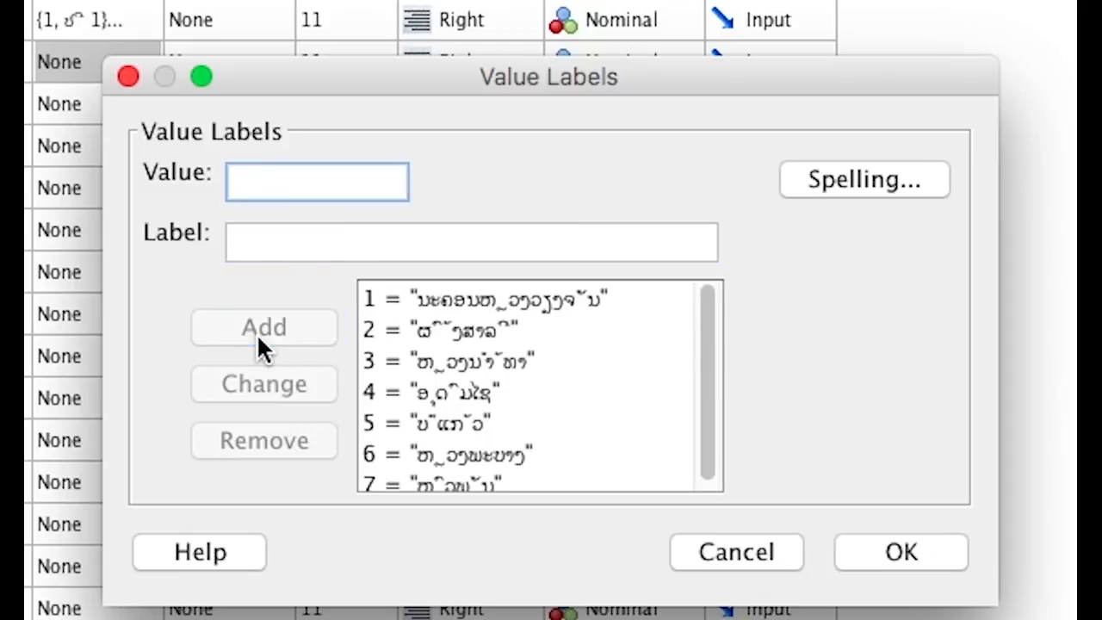
- Add the label ໄຊຍະບູລີ for value 8 of Q1.7
text(8)
key(Tab)
text(ໄ)
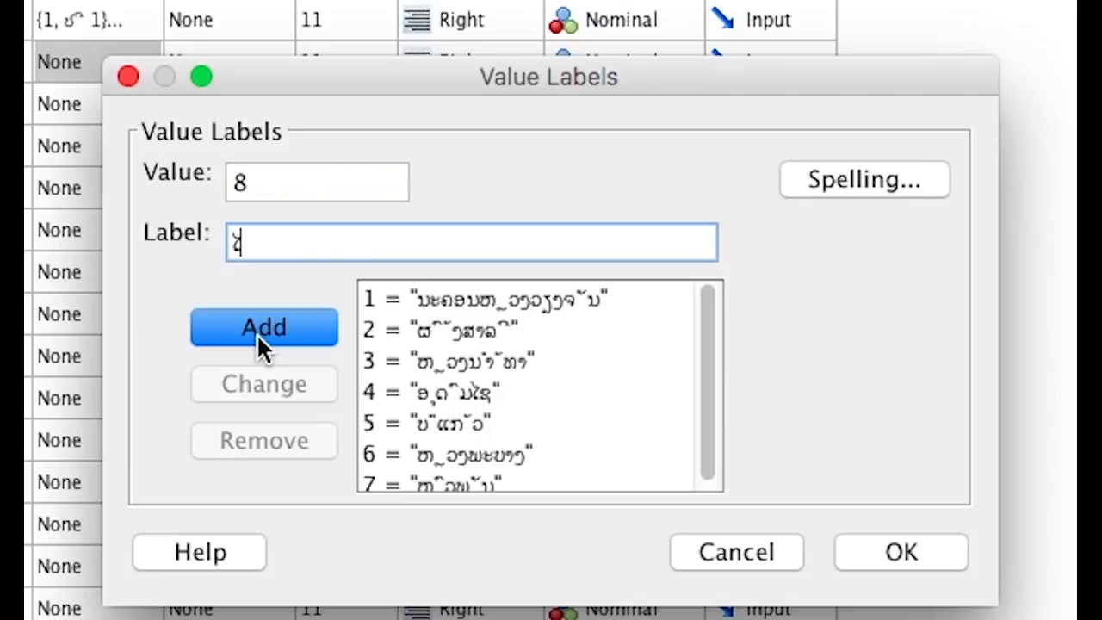
text(ຊຍະ)
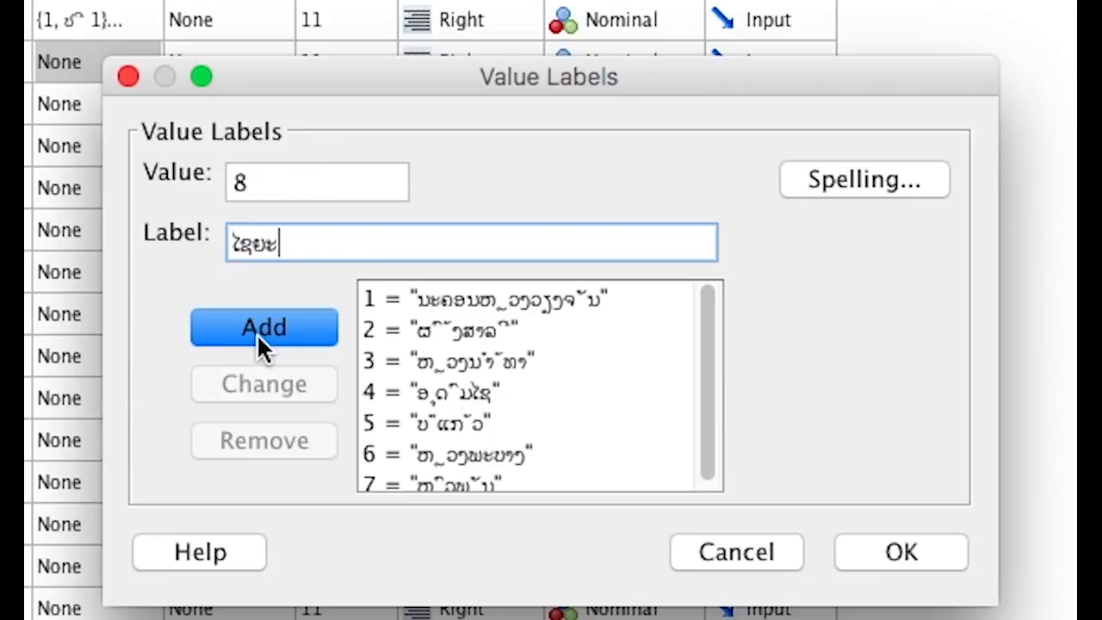
text(ບຸລີ)
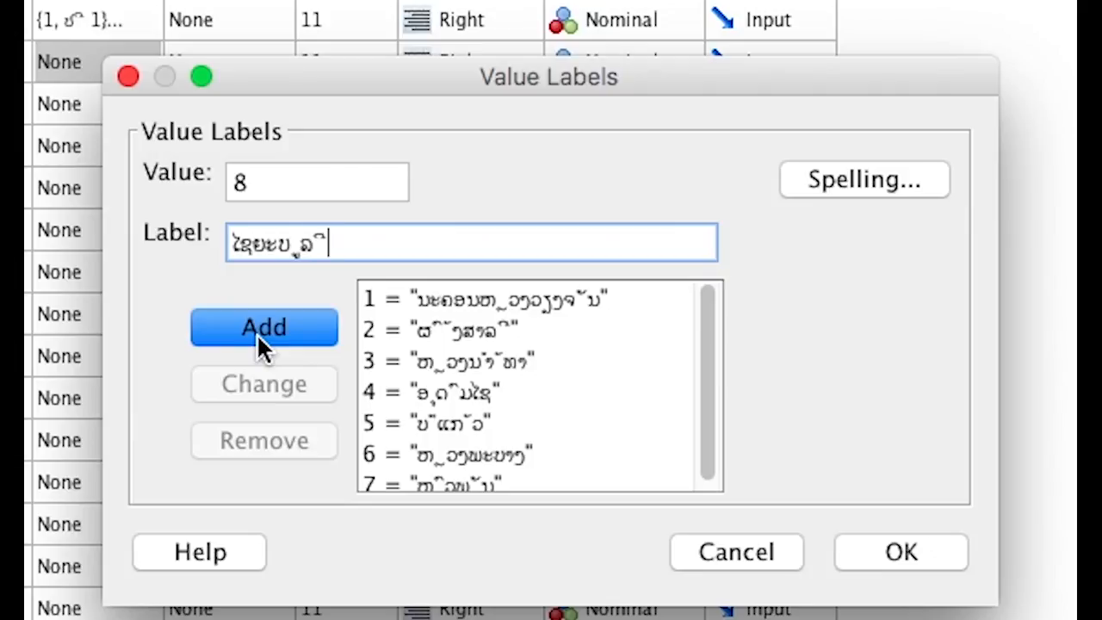
click(263, 344)
- Add the label ຊຽງຂວາງ for value 9 of Q1.7
text(9)
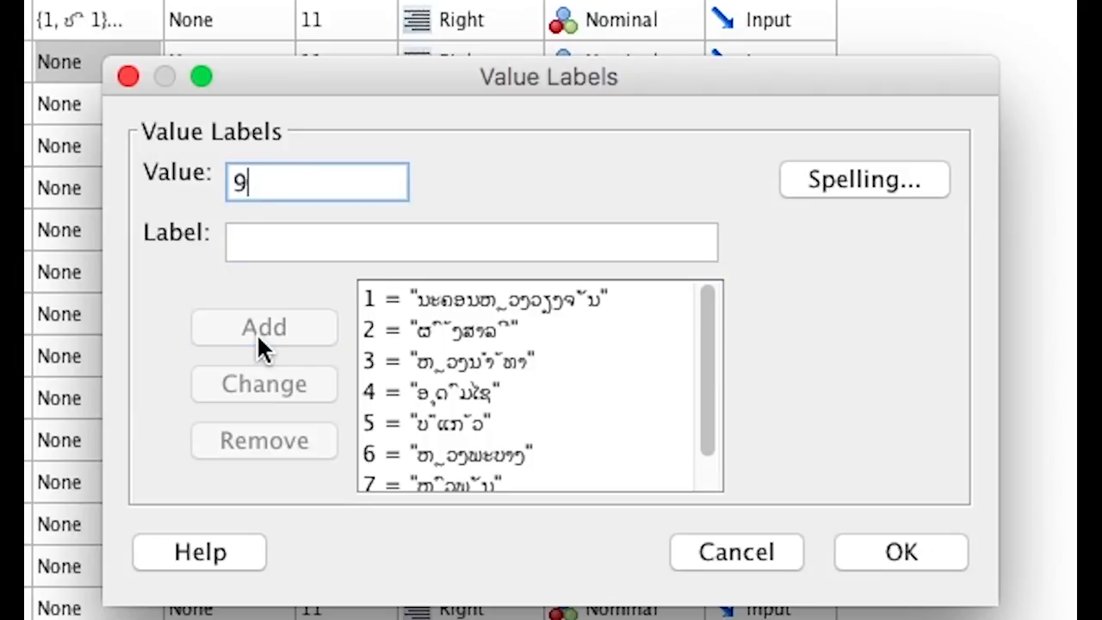
key(Tab)
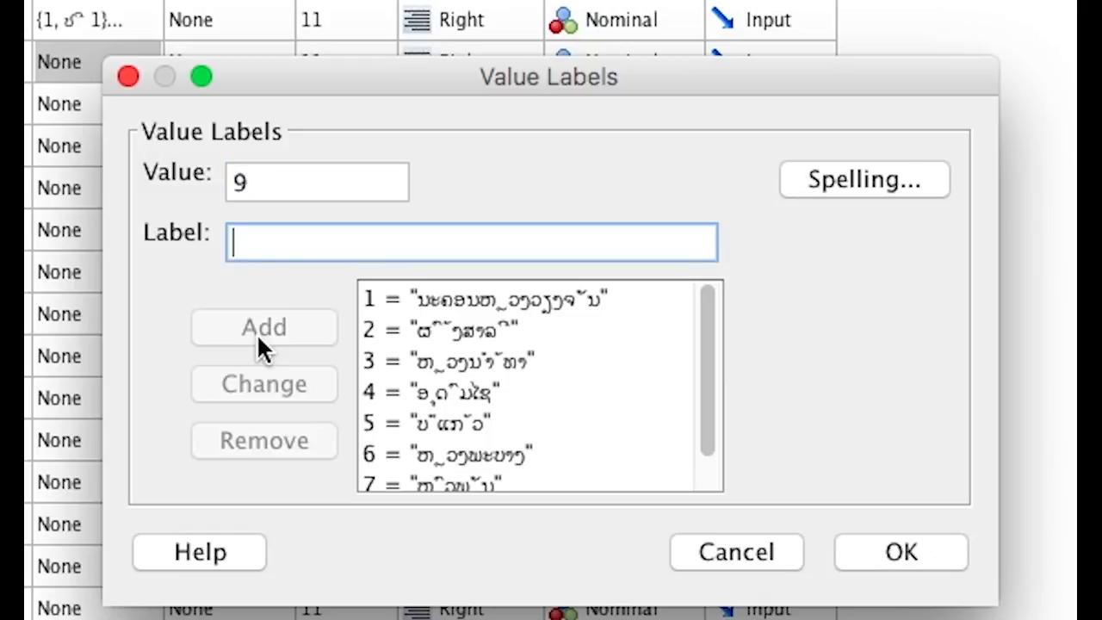
text(ຊ)
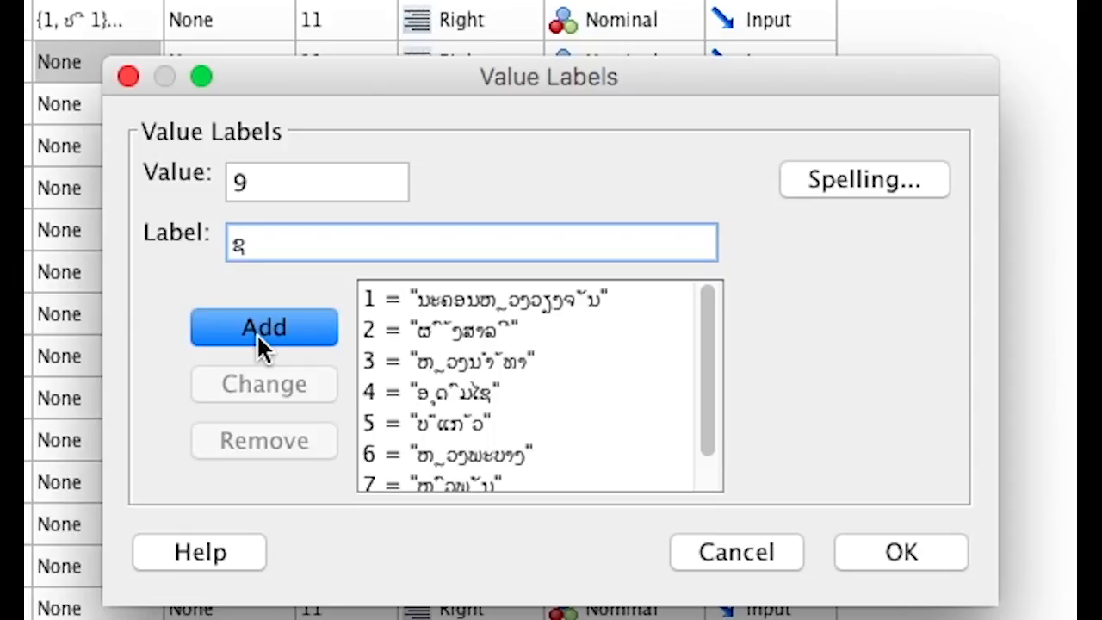
text(ຽງຂວາ)
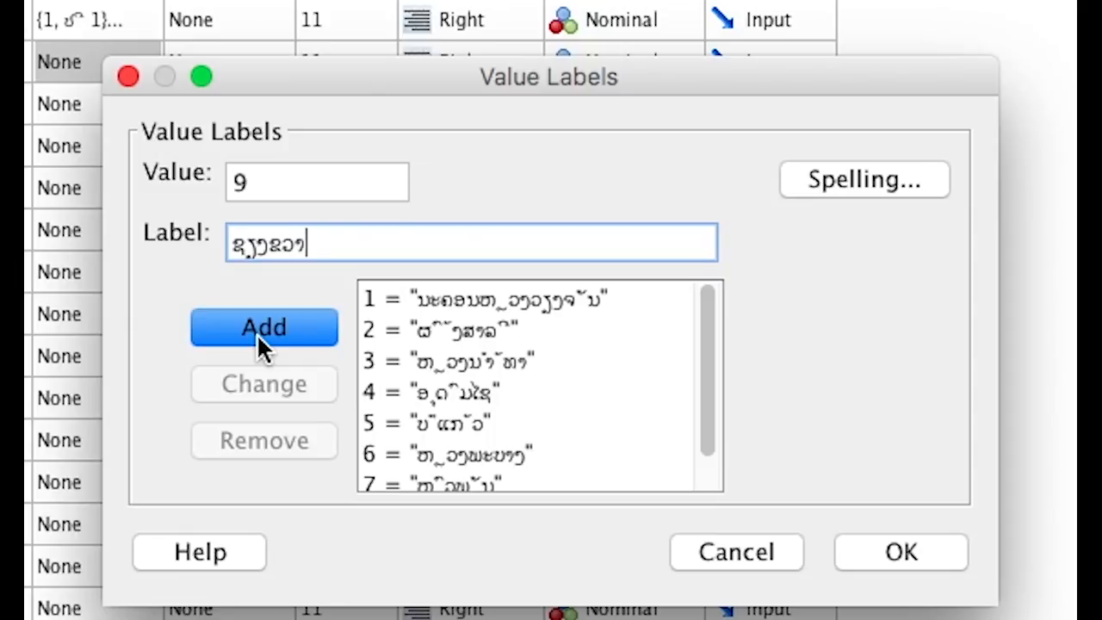
text(ງ)
click(263, 340)
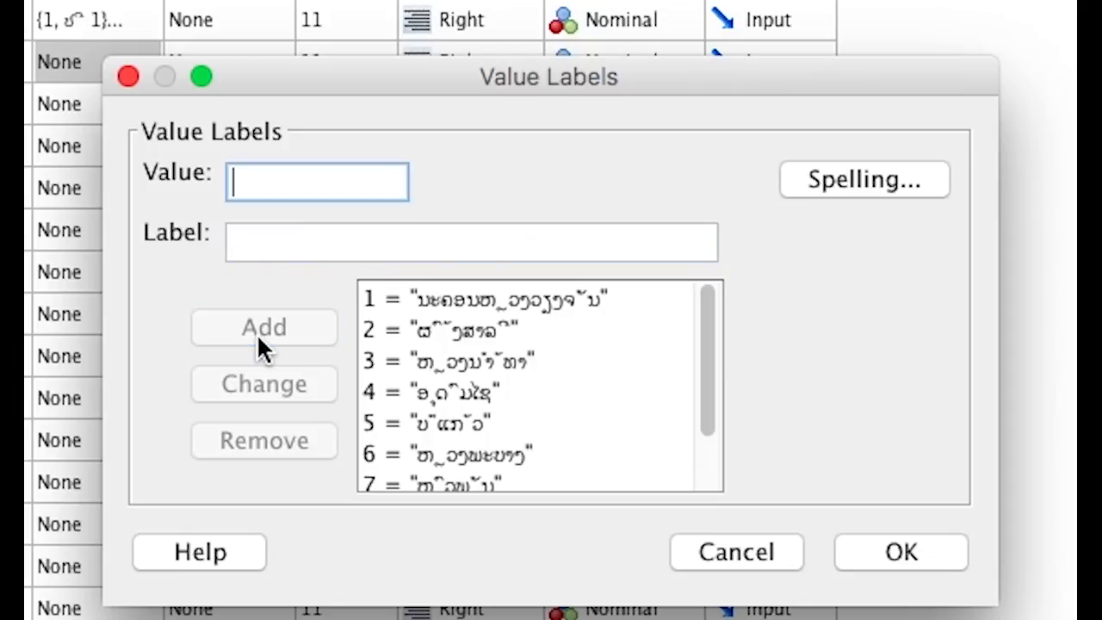
- Add the label ວຽງຈັນ for value 10 of Q1.7
text(ຢ0)
key(BackSpace)
key(BackSpace)
text(10)
key(Tab)
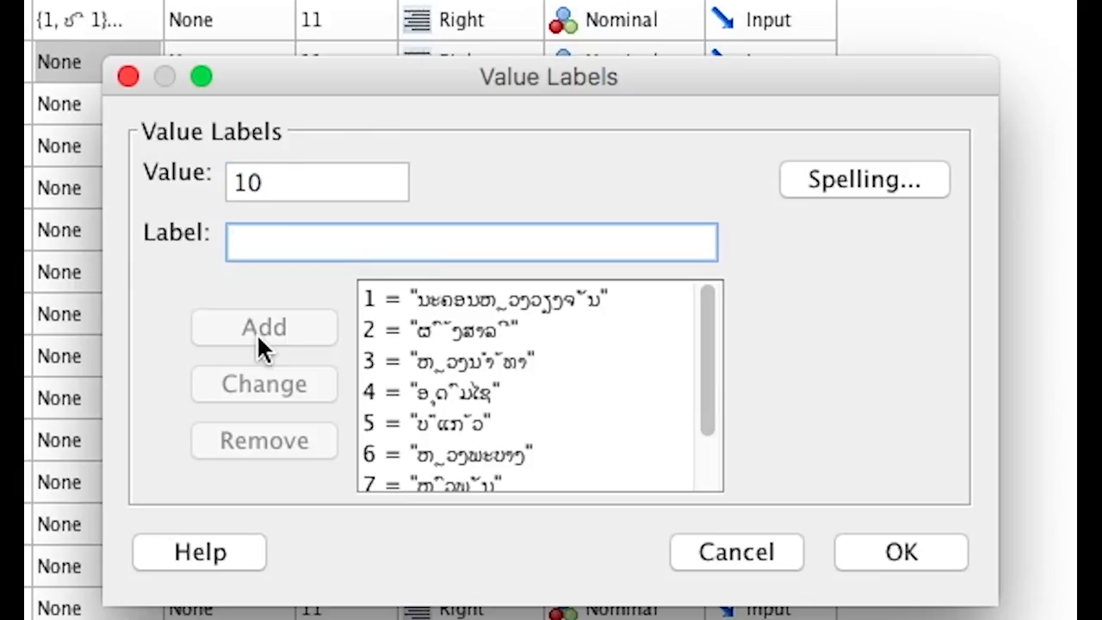
text(ວງ)
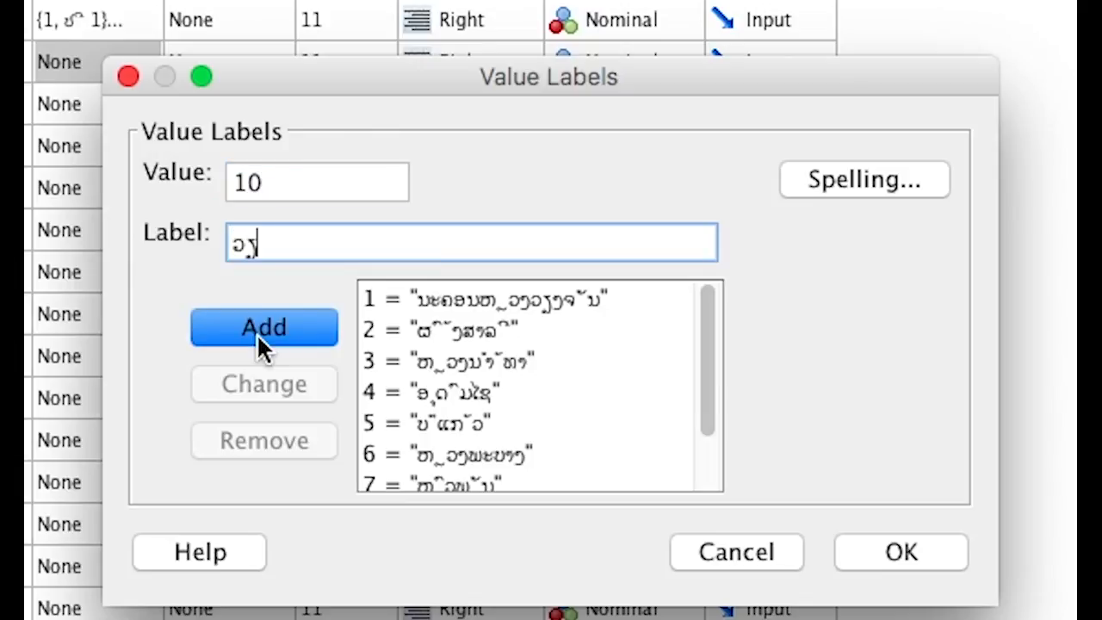
text(ງຈັນ)
click(263, 343)
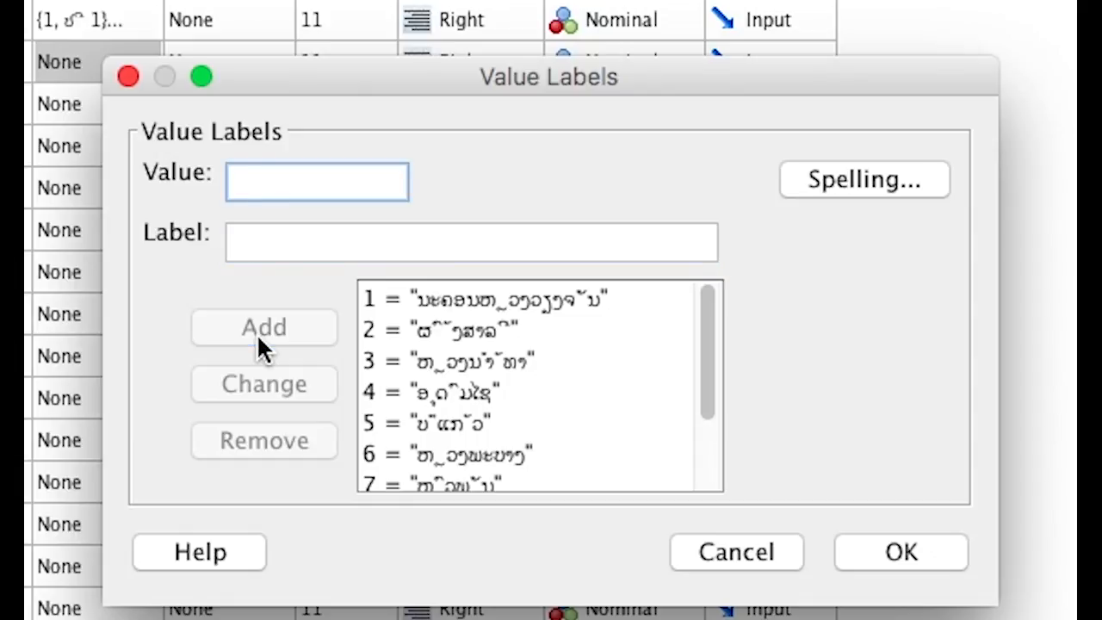
- Add the label ບໍລິຄຳໄຊ for value 11 of Q1.7
text(11)
key(Tab)
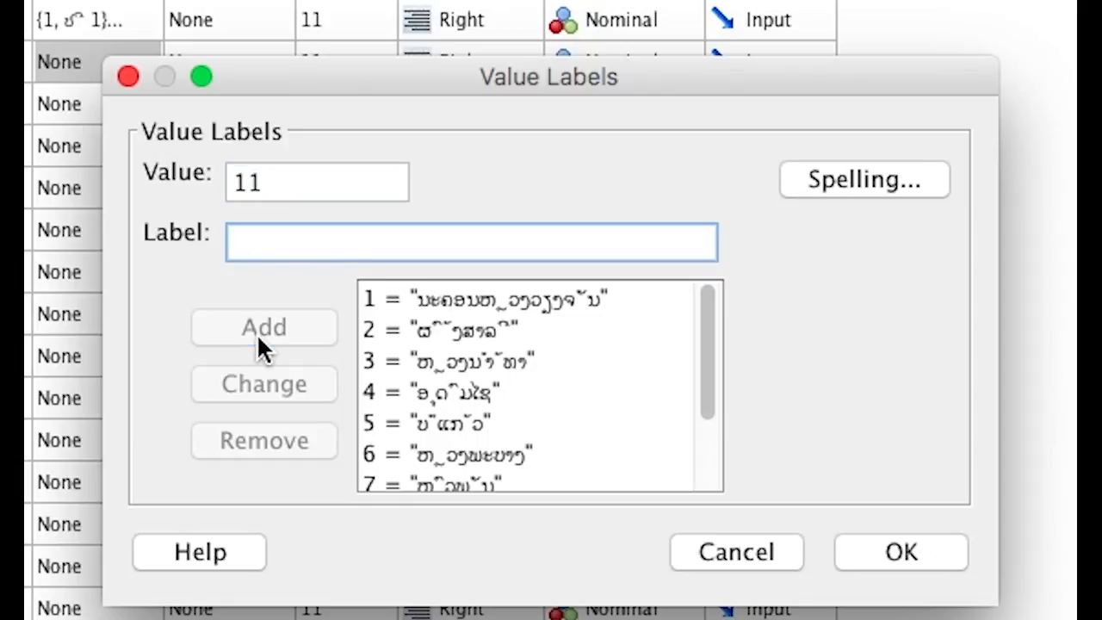
text(ບໍລະ)
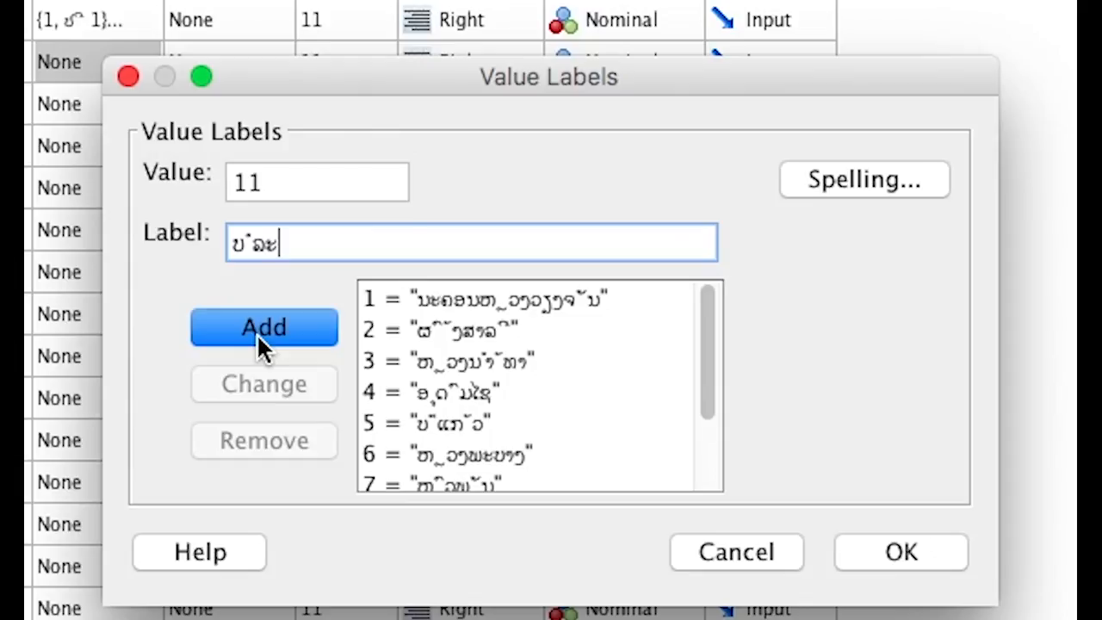
key(BackSpace)
text(ິ)
text(ຸງ)
key(BackSpace)
key(BackSpace)
text(ຄຳໄຊ)
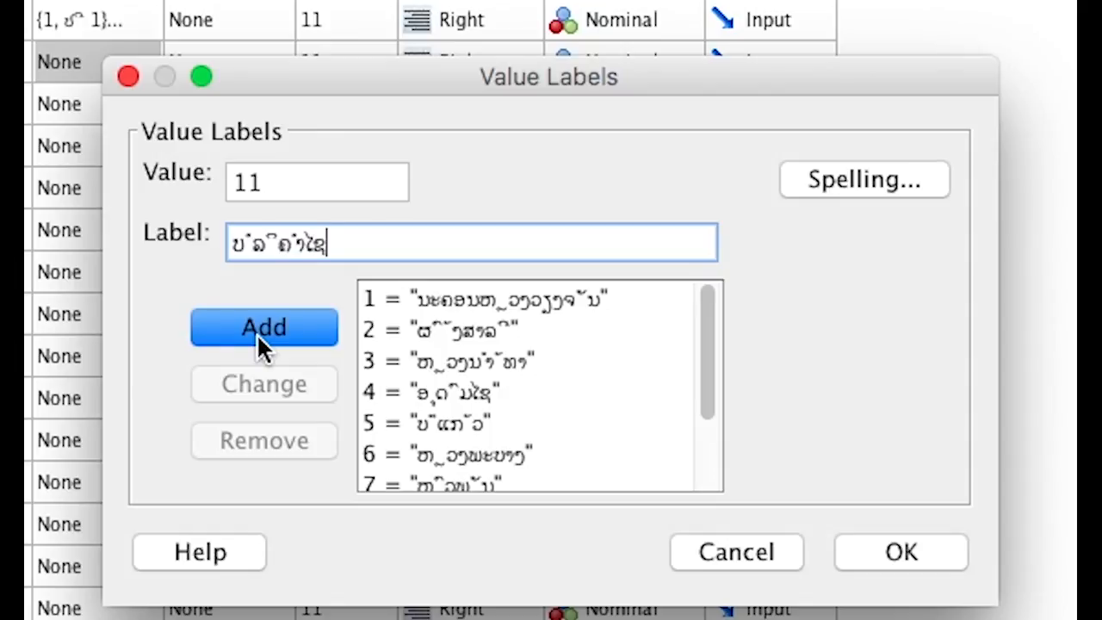
click(261, 329)
- Add the label ຄຳມ່ວນ for value 12 of Q1.7
text(12)
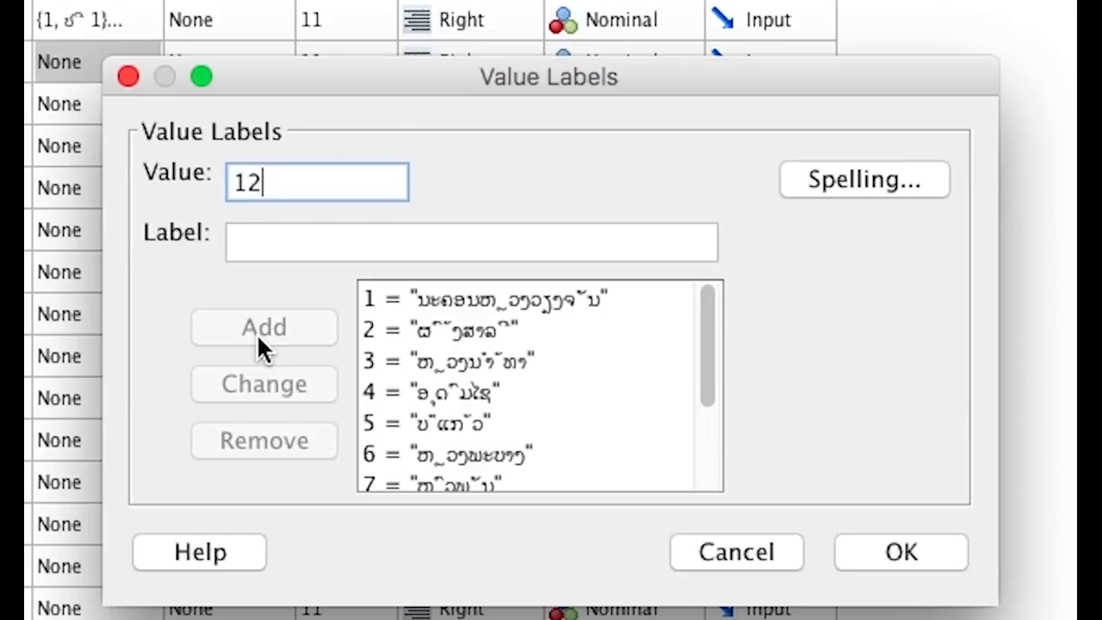
key(Tab)
text(ຄ)
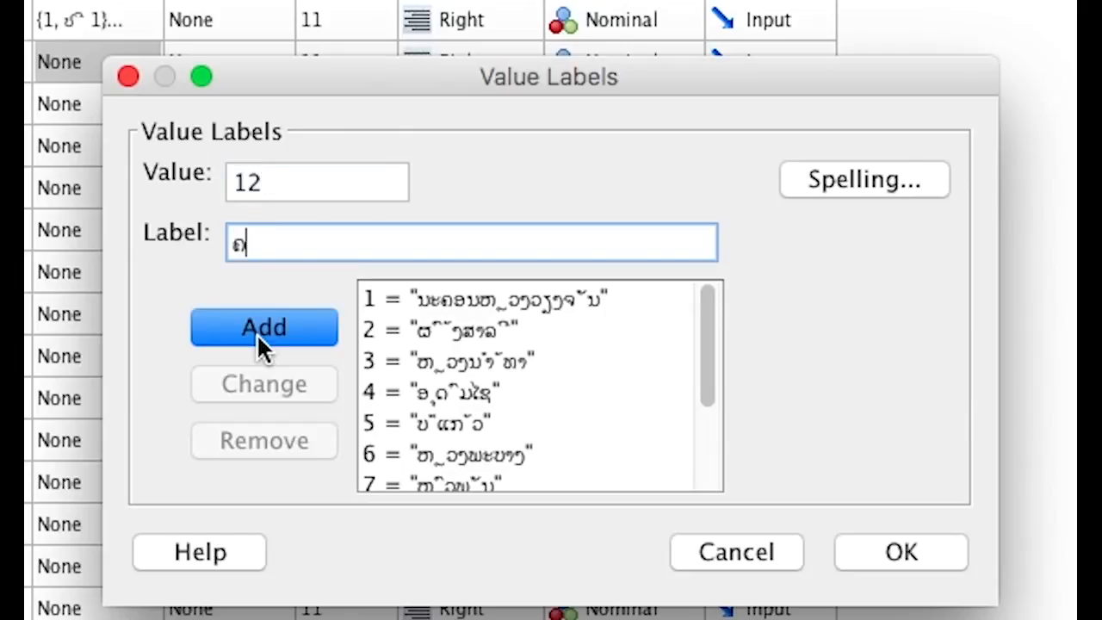
text(່ານ່ອນ)
click(256, 336)
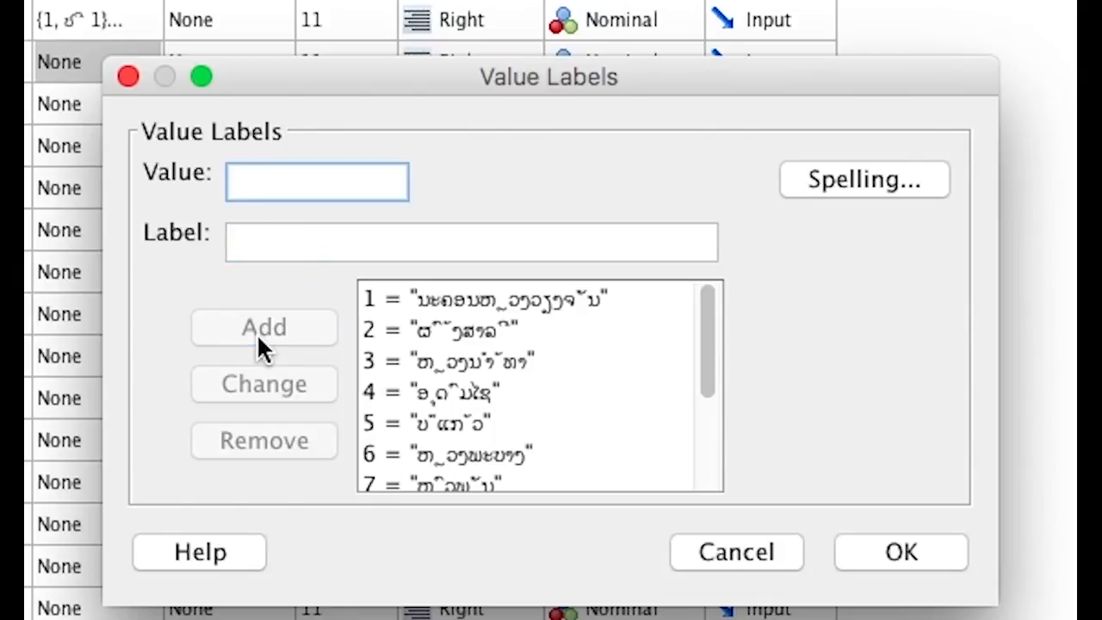
- Add the label ສະຫວັນນະເຂດ for value 13 of Q1.7
text(13)
key(Tab)
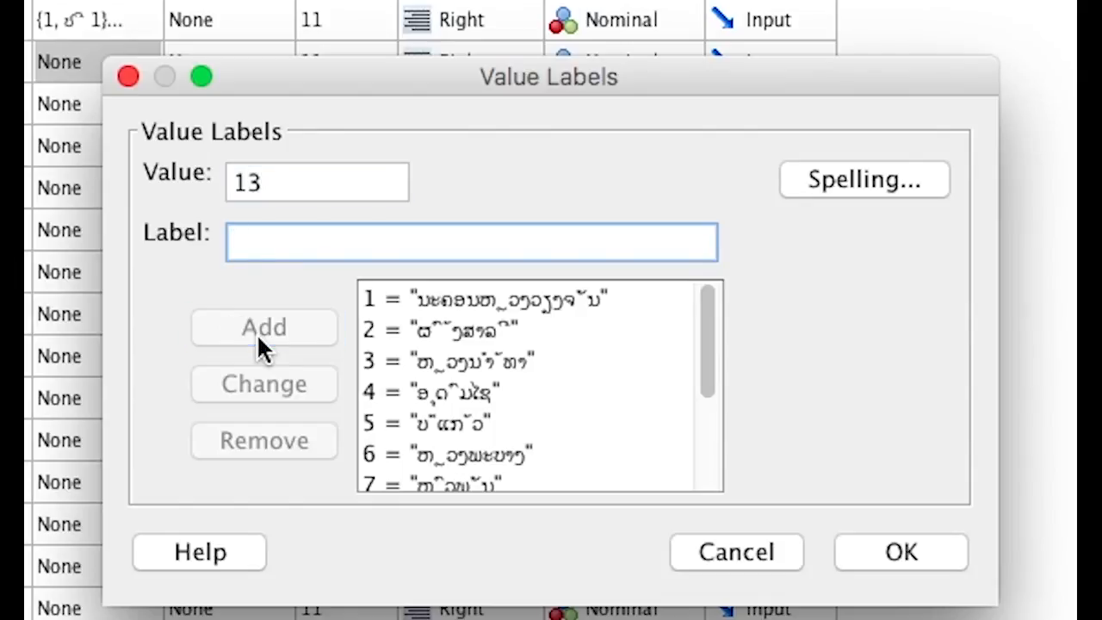
text(ສະຫວັນ)
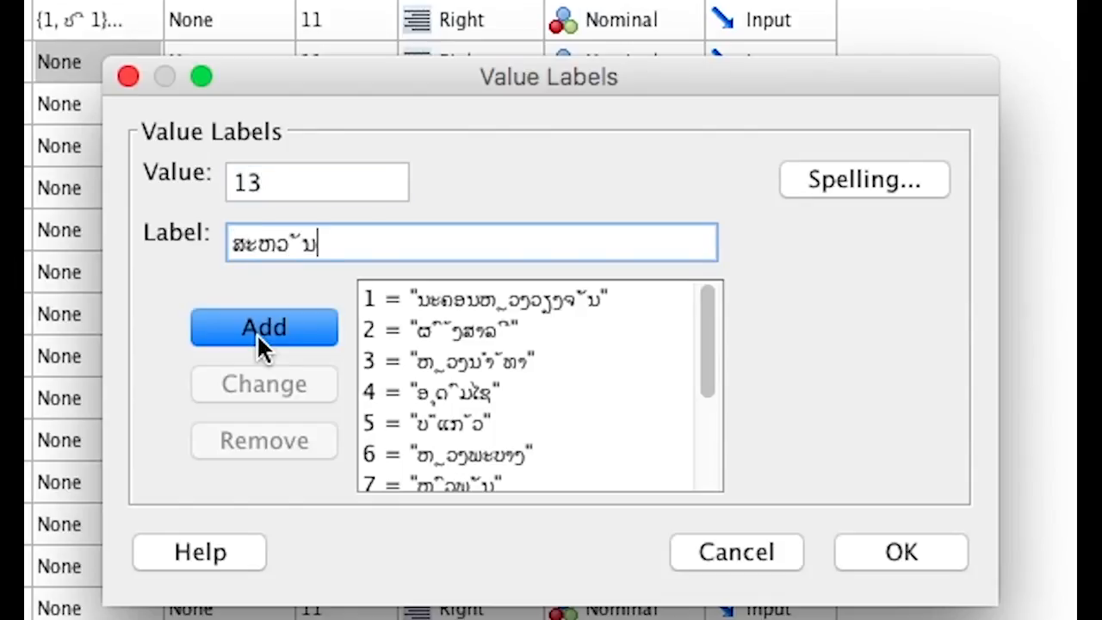
text(ະເຂດ)
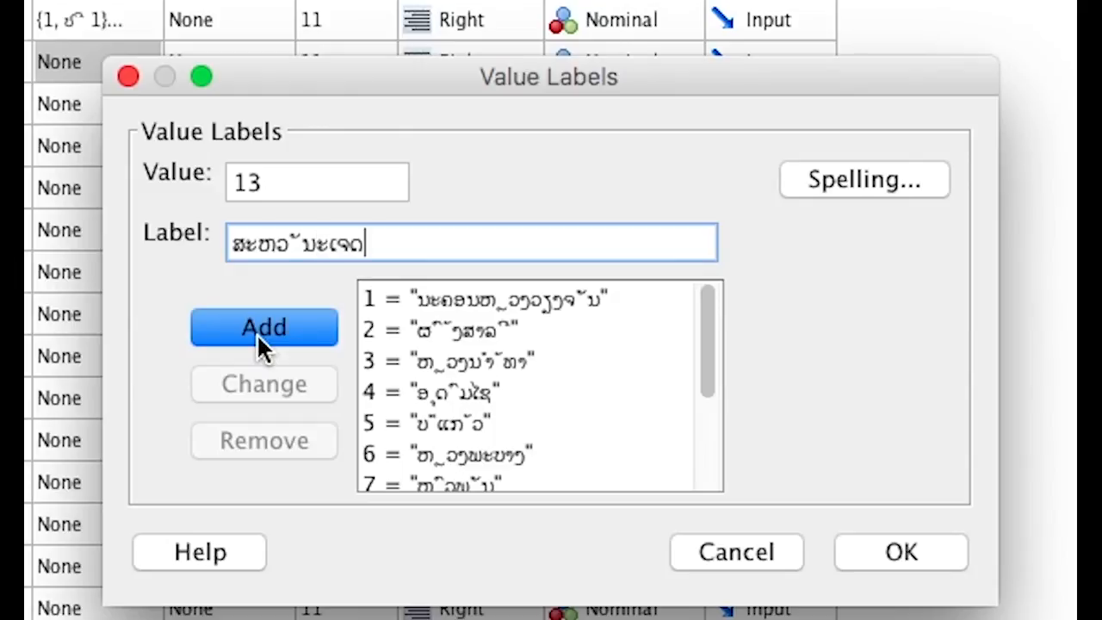
key(BackSpace)
key(BackSpace)
text(ຂດ)
click(318, 244)
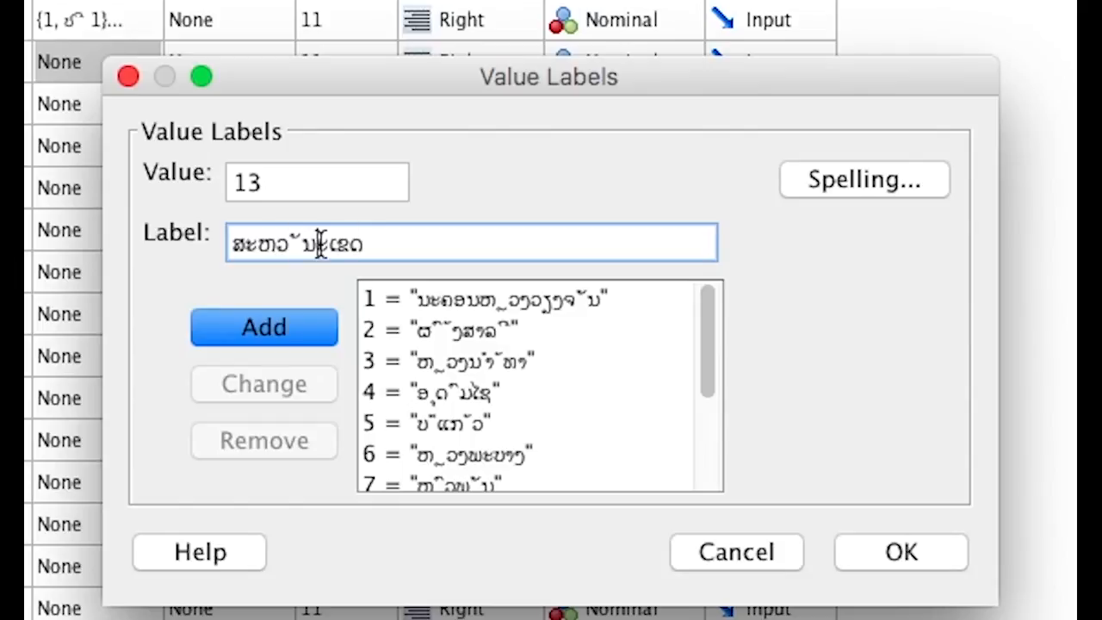
text(ນ)
click(306, 339)
- Add the label ສາລະວັນ for value 14 of Q1.7
text(14)
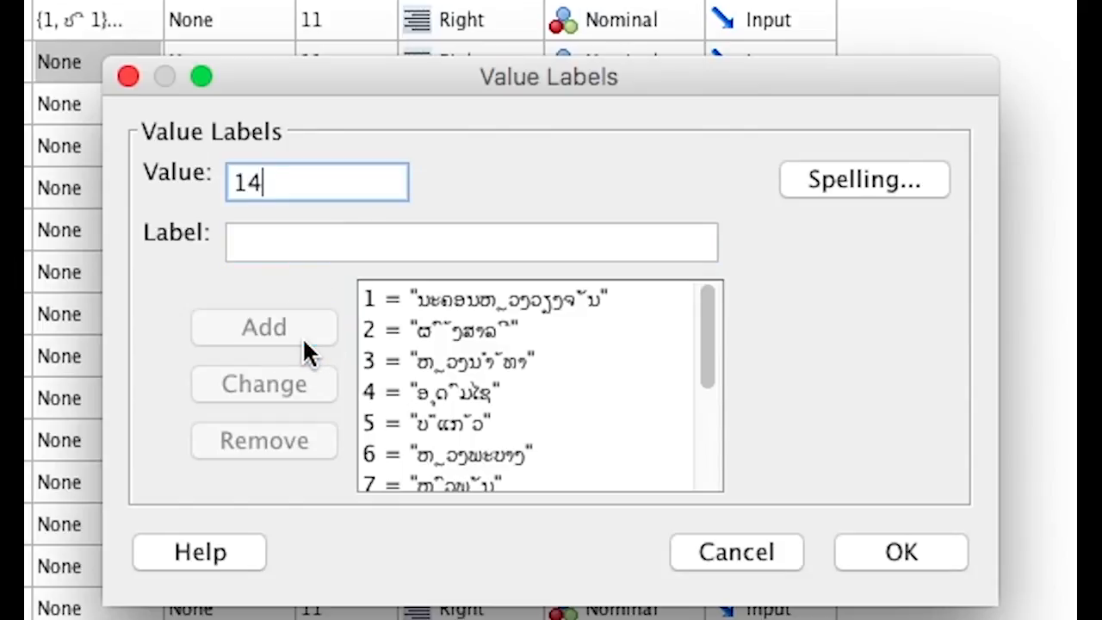
key(Tab)
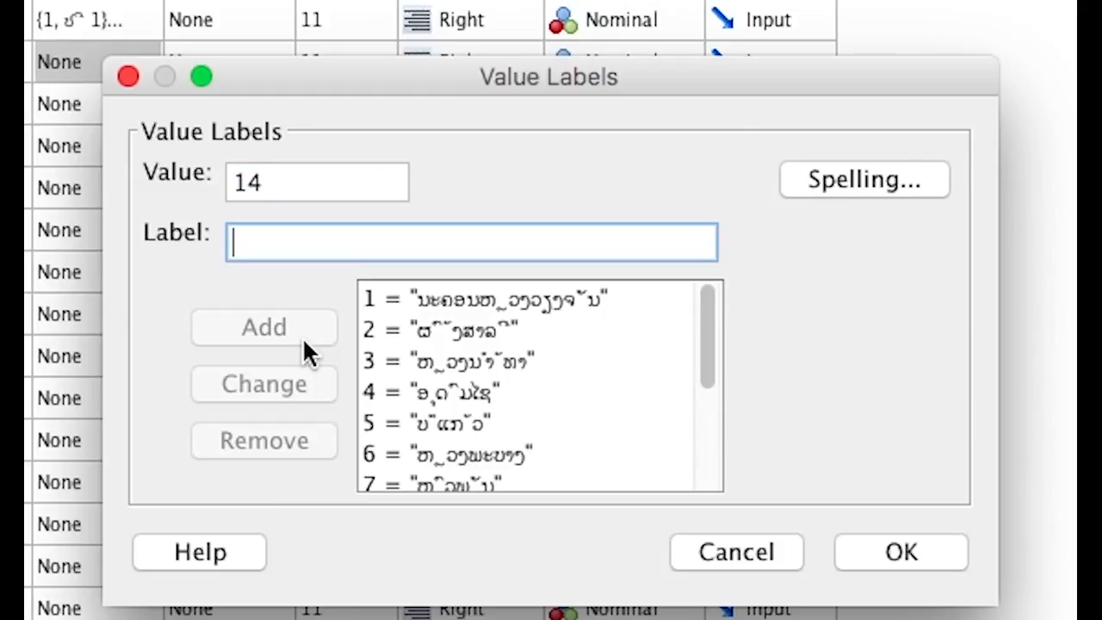
text(ສາລະວັນ)
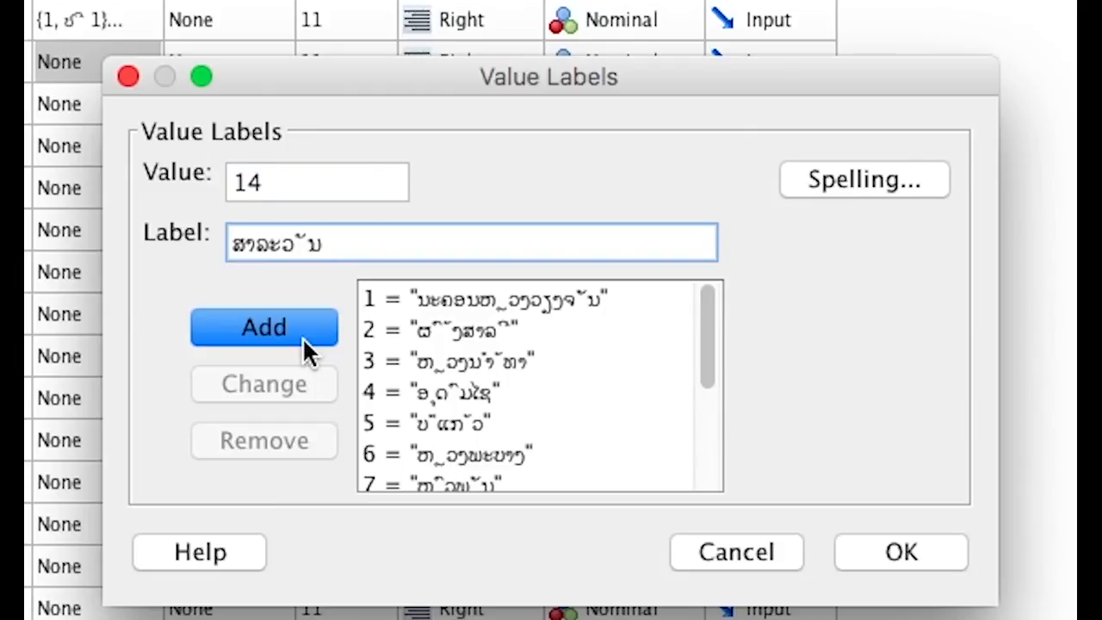
click(294, 331)
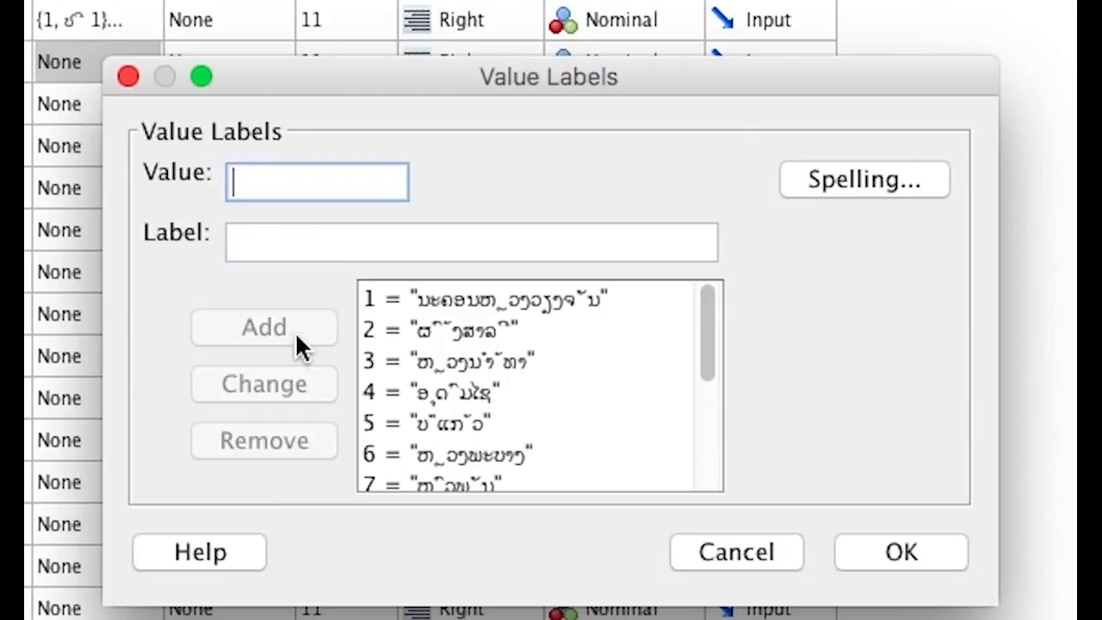
- Add the label ເຊກອງ for value 15 of Q1.7
text(15)
key(Tab)
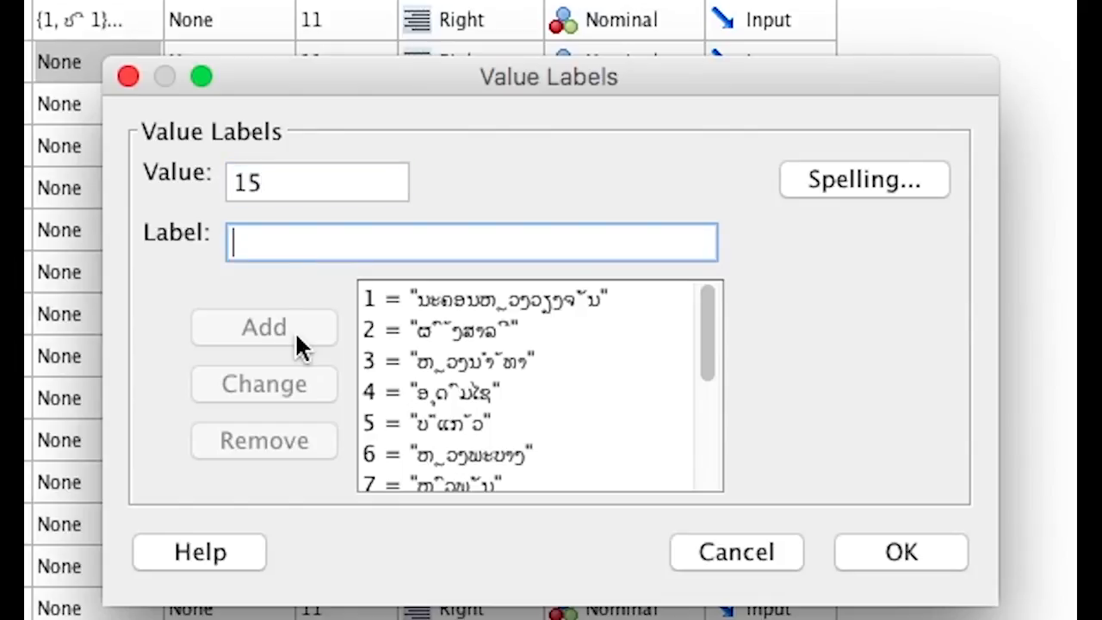
text(ັຊ)
key(BackSpace)
key(BackSpace)
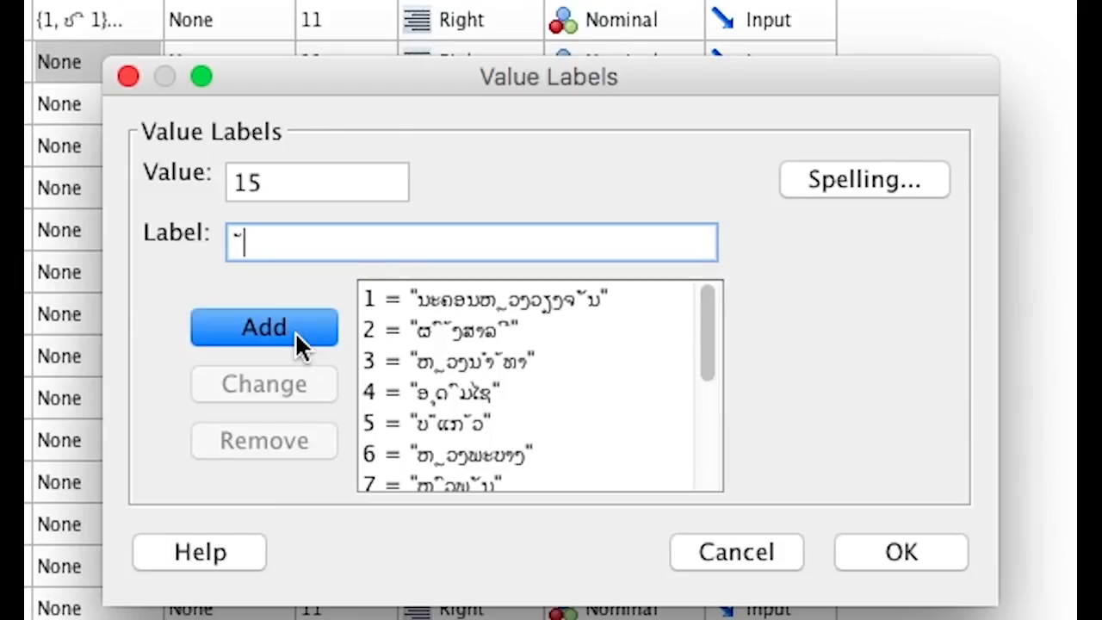
text(ດ)
key(BackSpace)
text(ເຊກອງ)
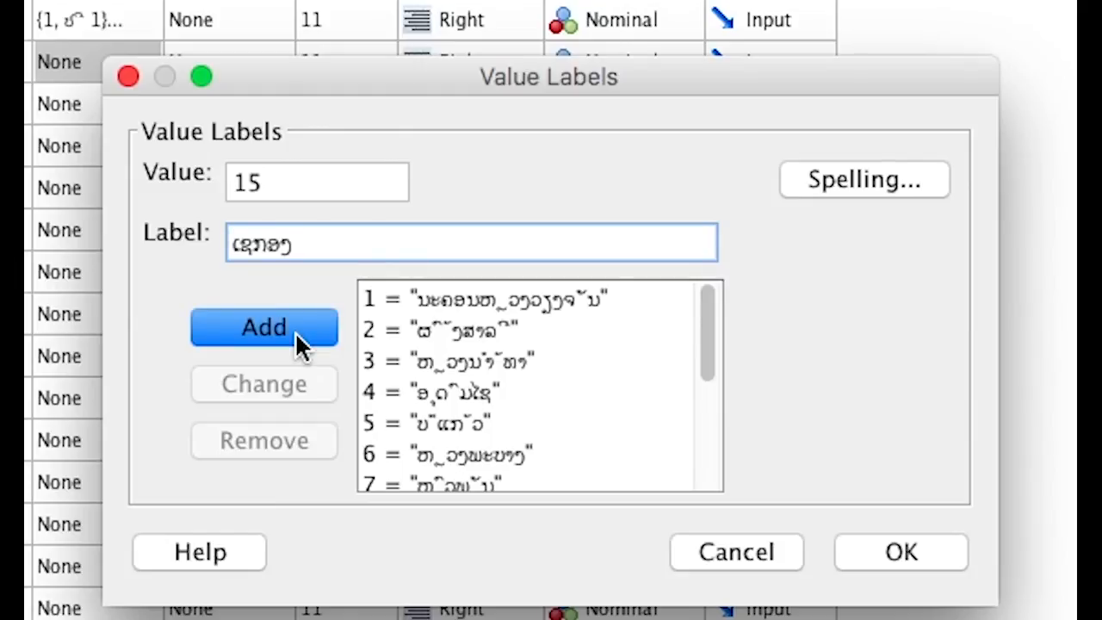
click(294, 330)
- Add the label ຈຳປາສັກ for value 16 of Q1.7
text(1)
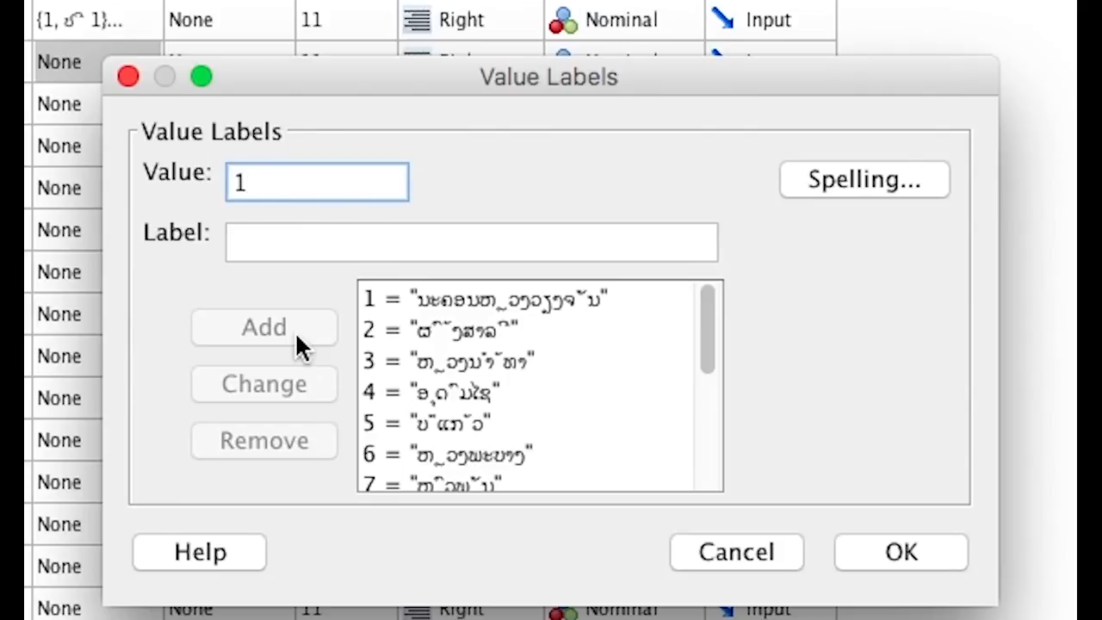
text(6)
key(Tab)
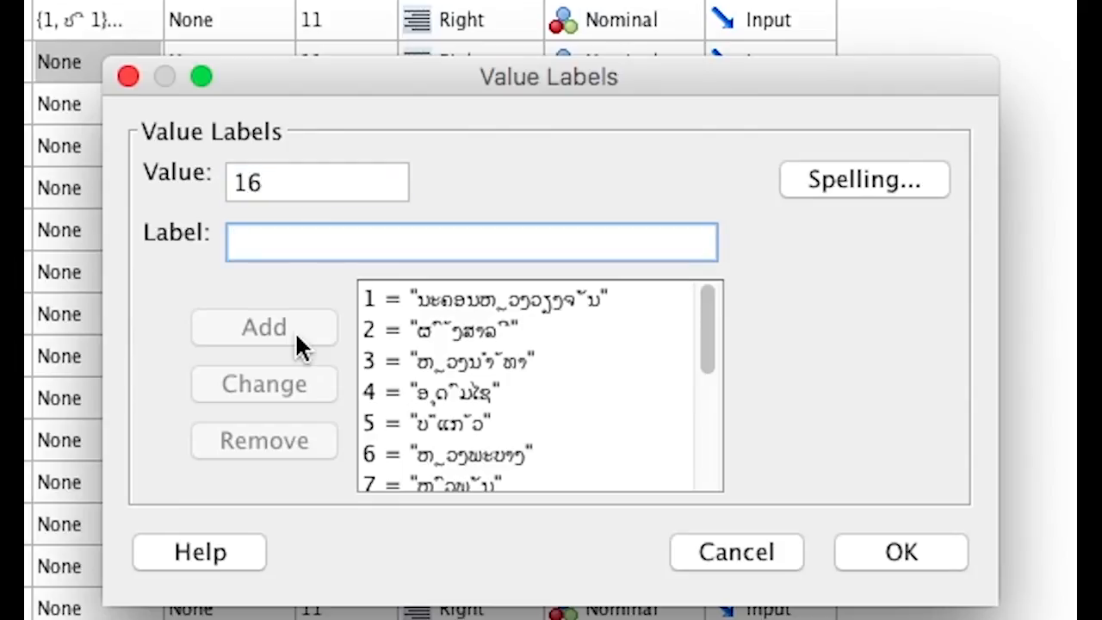
text(ຈ່າປາສັກ)
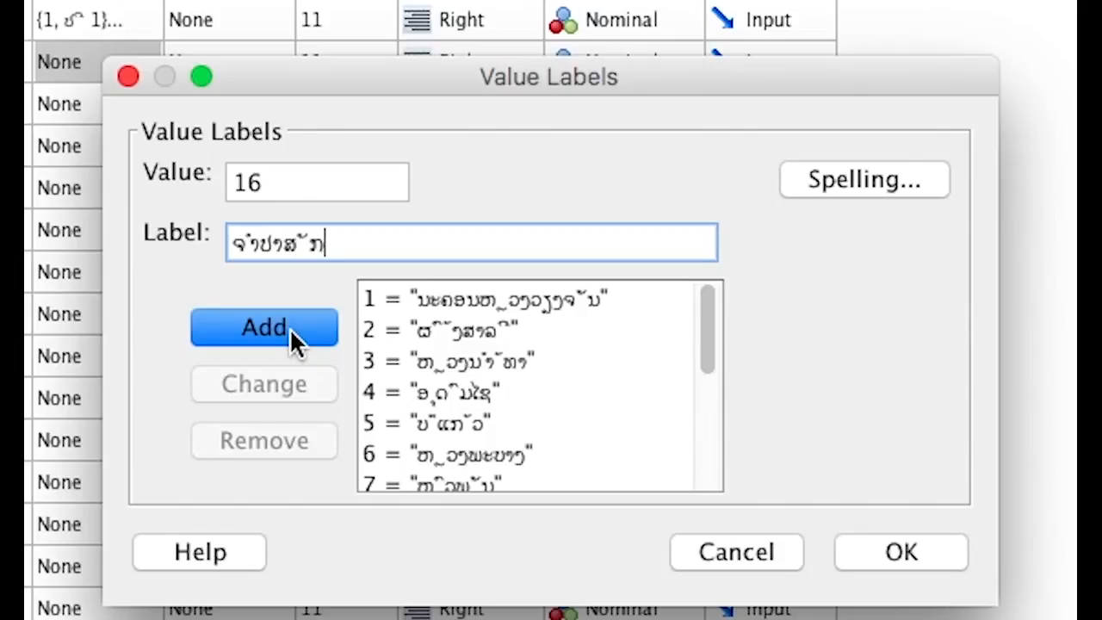
click(289, 327)
- Add the label ອັດຕະປື for value 17 of Q1.7 and check the end of the value label list
text(1)
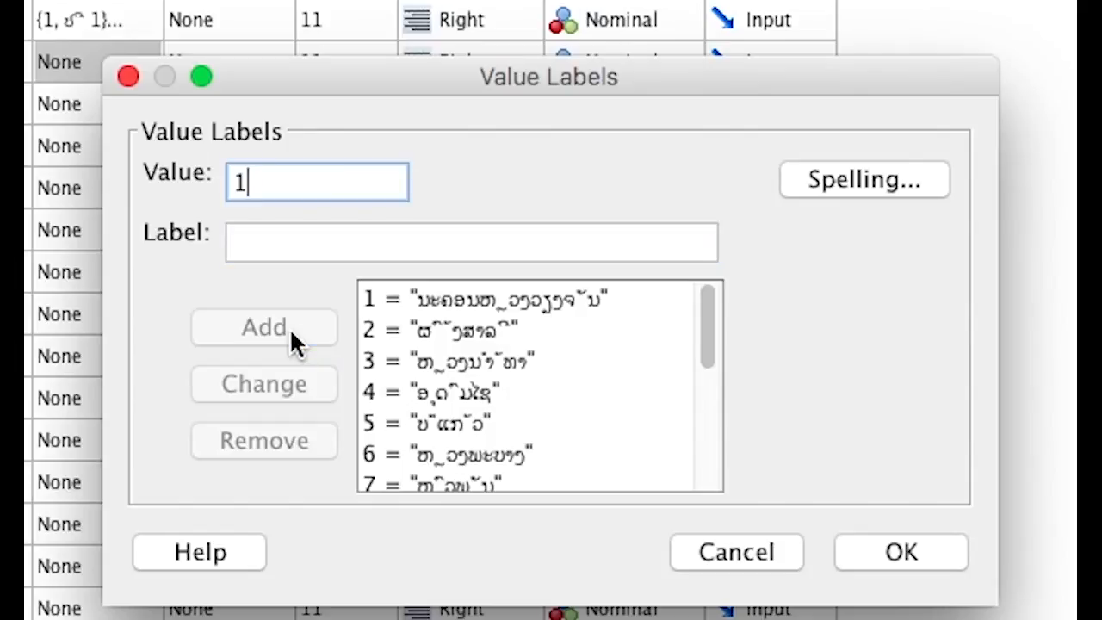
text(7)
key(Tab)
text(ອັດຈ)
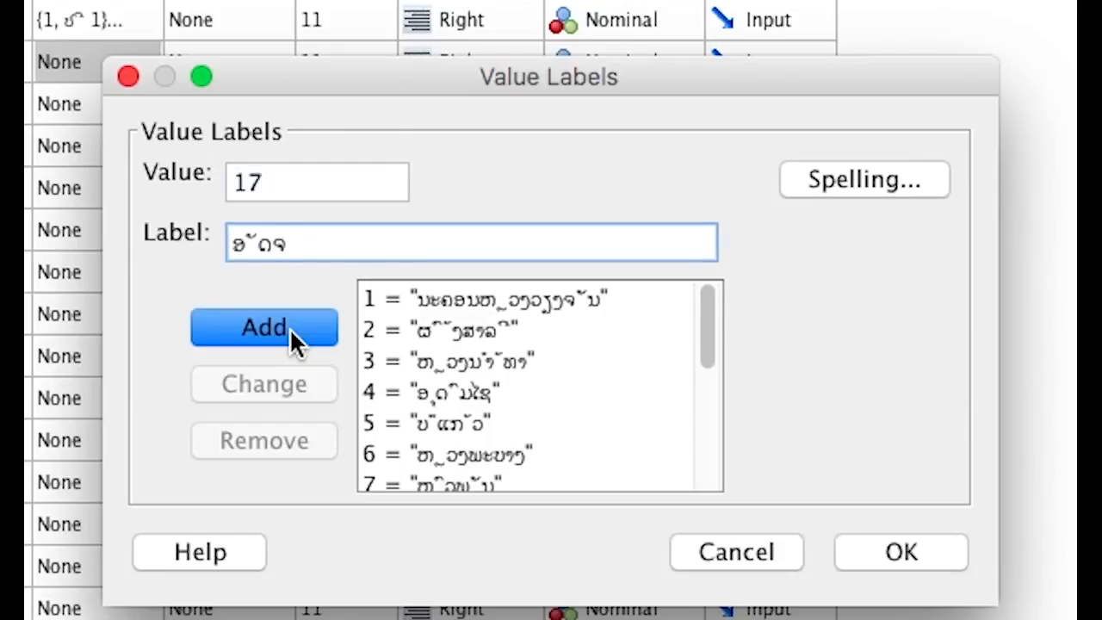
key(BackSpace)
text(ຕະປື)
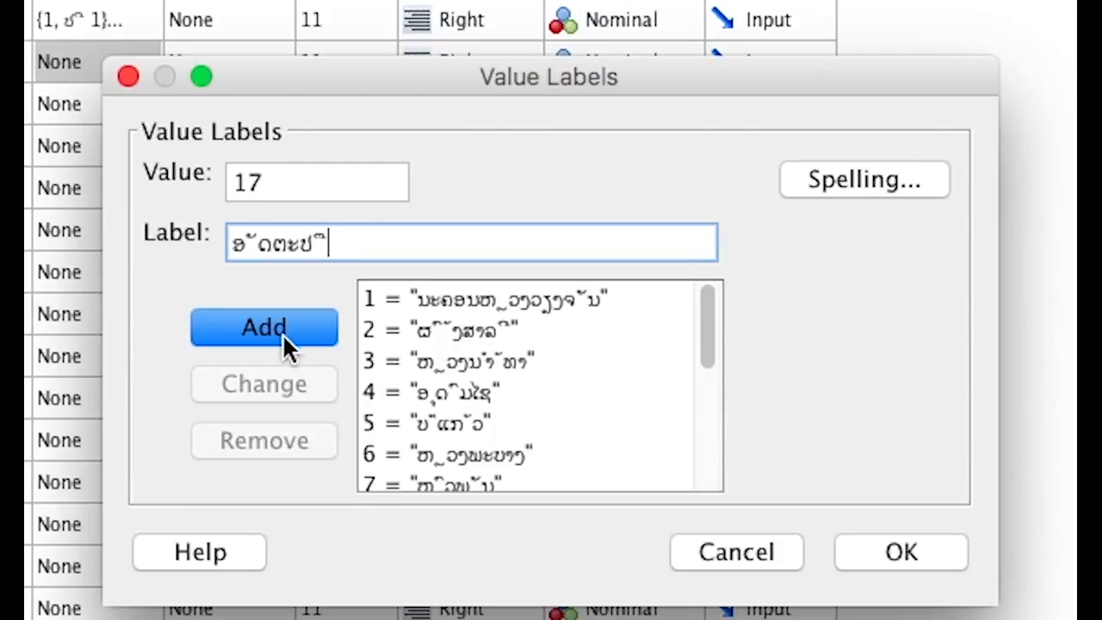
click(292, 332)
scroll(496, 333, down, 5)
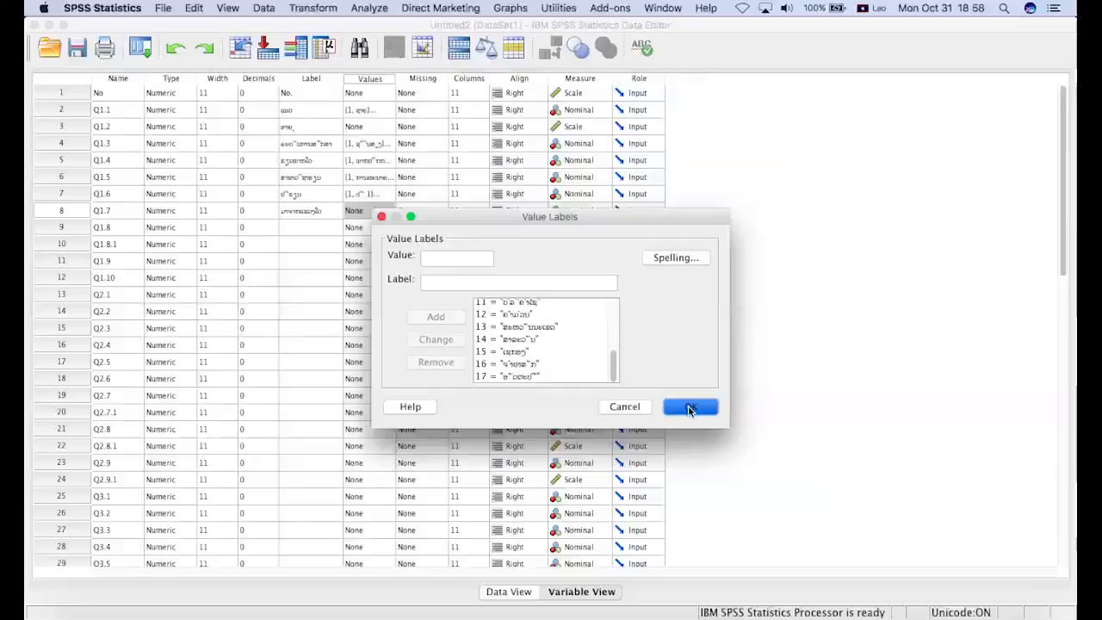
- Apply the value labels of Q1.7 and consult the Questions sheet in Excel for the remaining questions before returning to SPSS
click(900, 555)
click(305, 229)
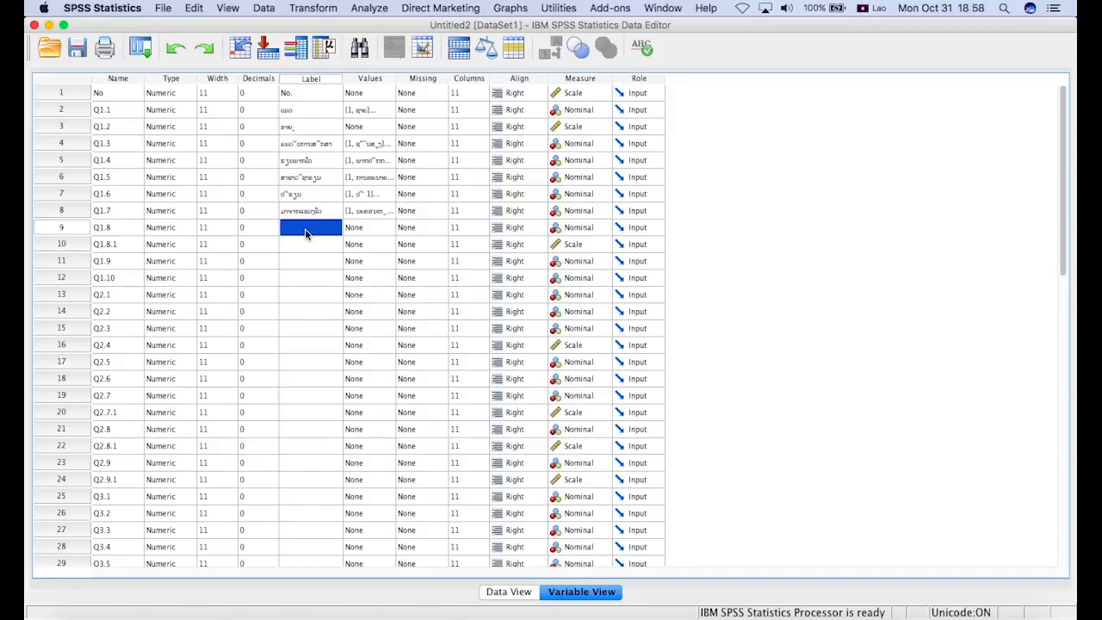
click(376, 616)
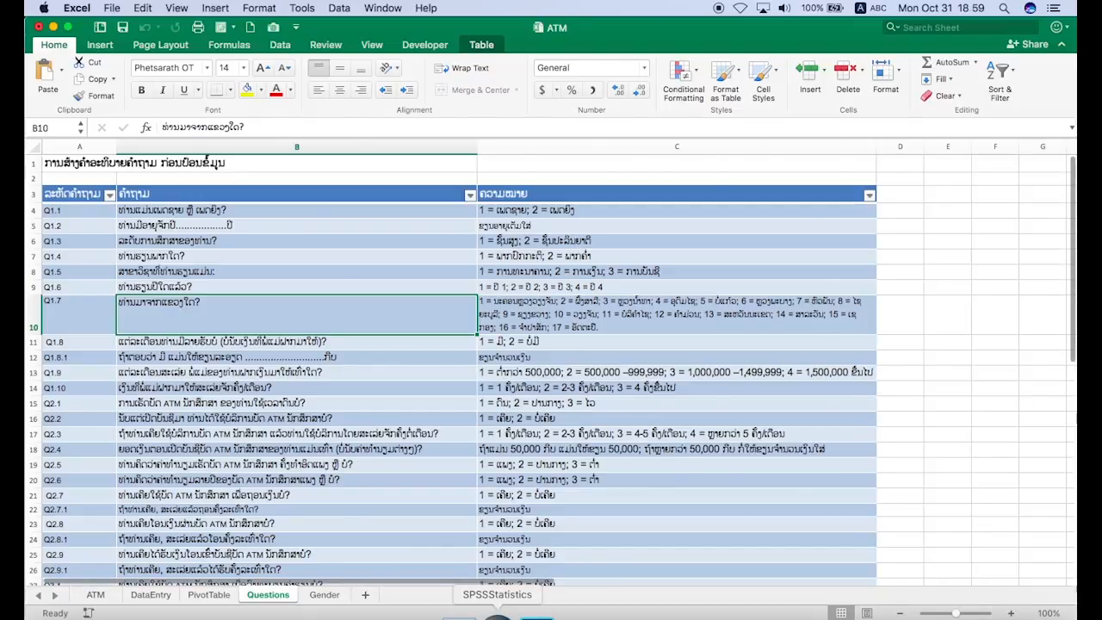
click(501, 616)
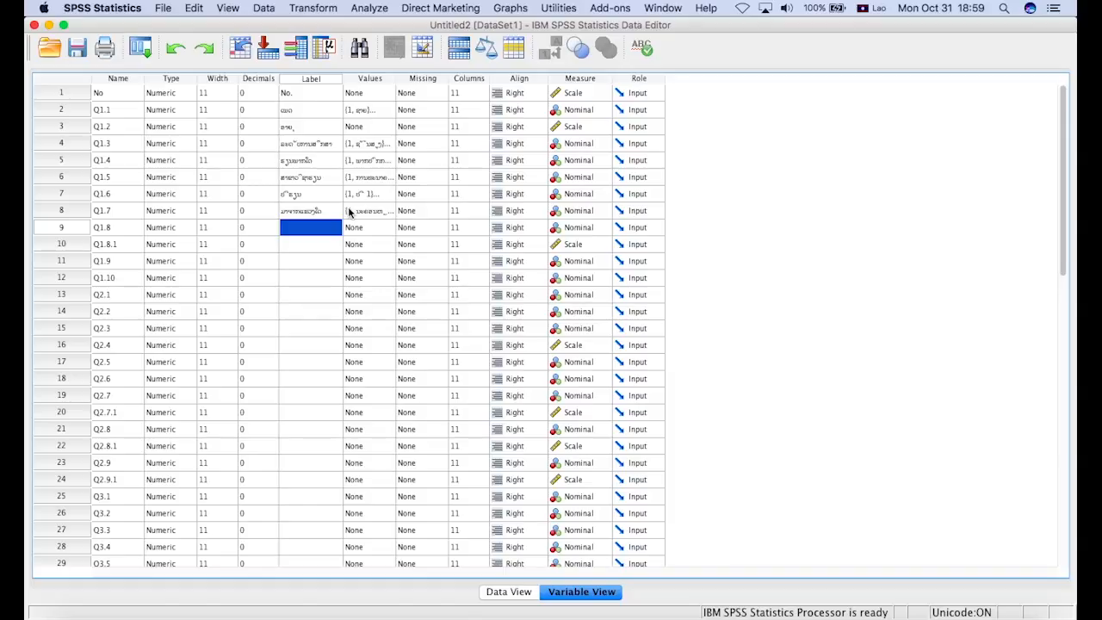
- Compare the coded responses in Data View with the labels and value labels defined in Variable View
click(496, 592)
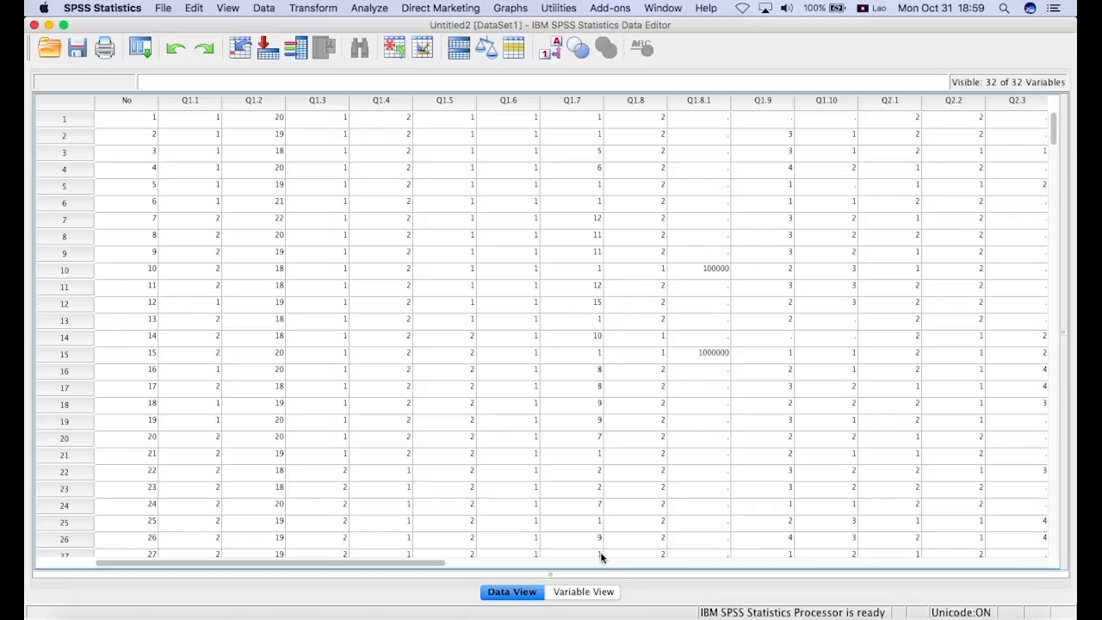
click(575, 591)
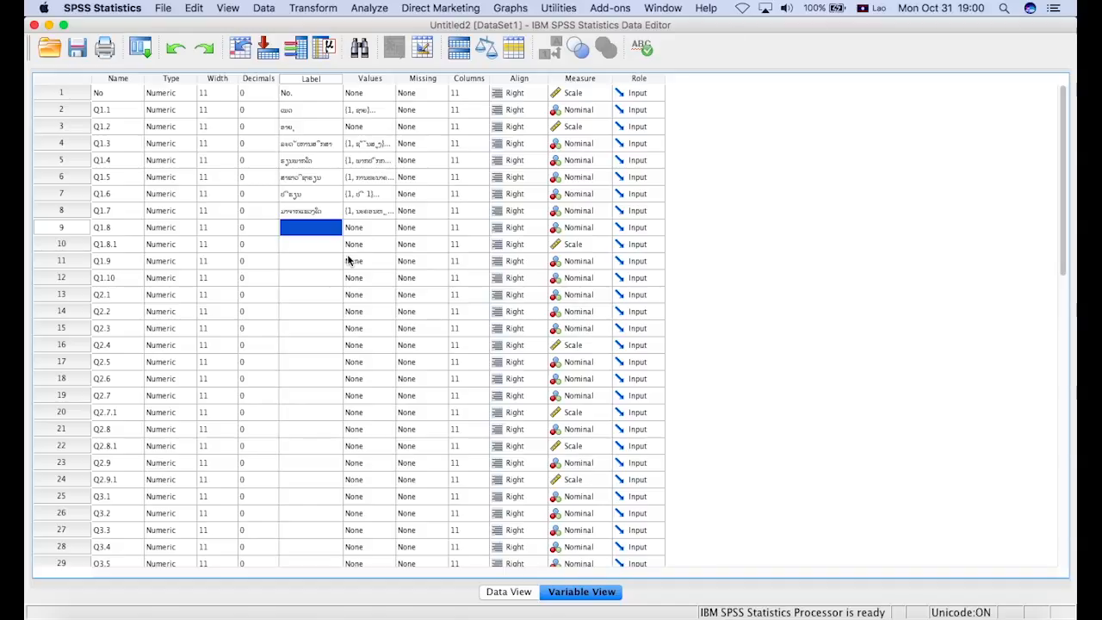
click(487, 591)
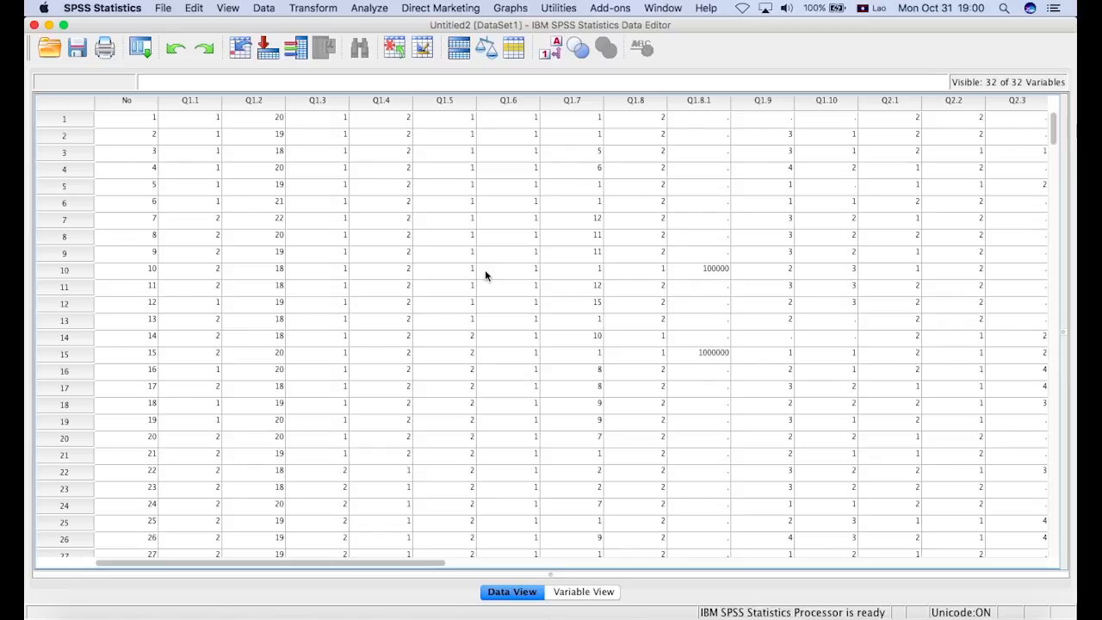
click(564, 591)
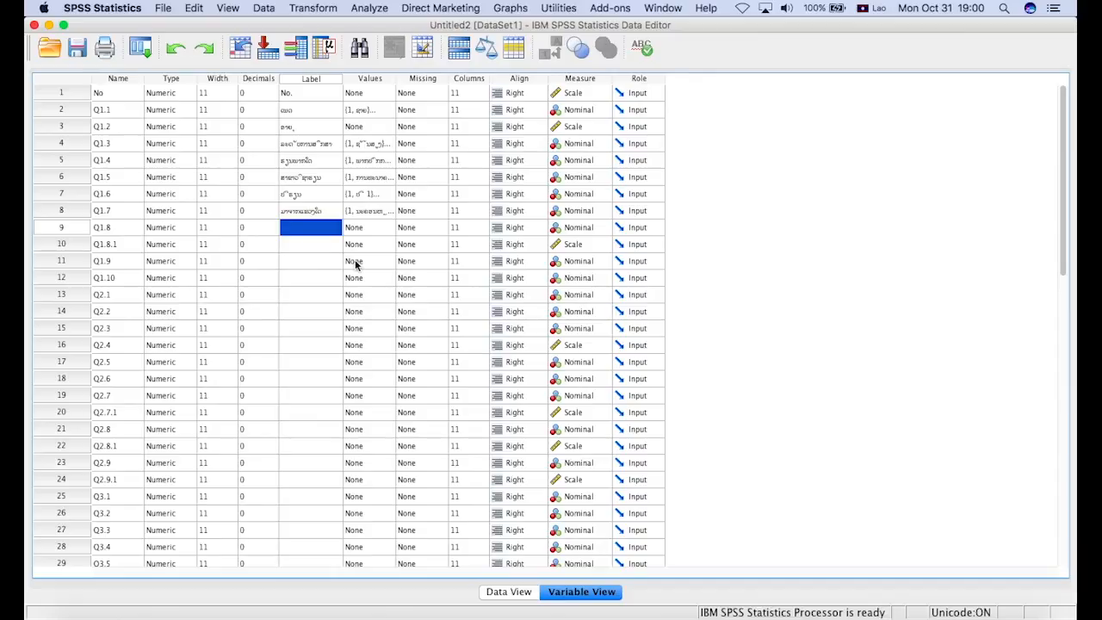
click(508, 591)
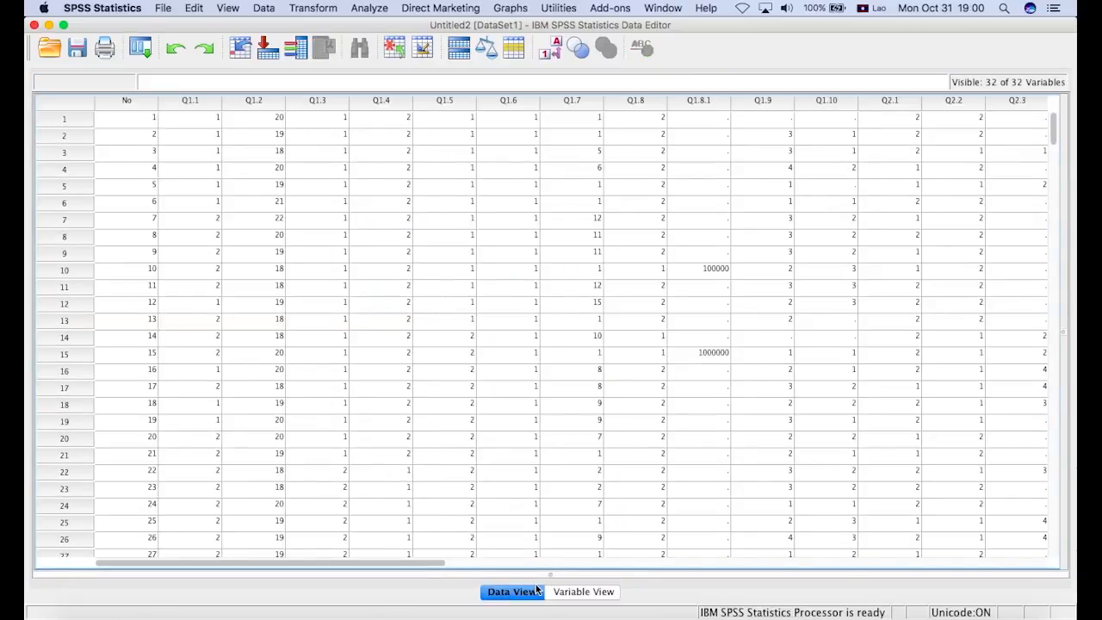
- Run a Frequencies analysis with a frequency table for the variable ເພດ [Q1.1]
click(369, 8)
mouse_move(387, 27)
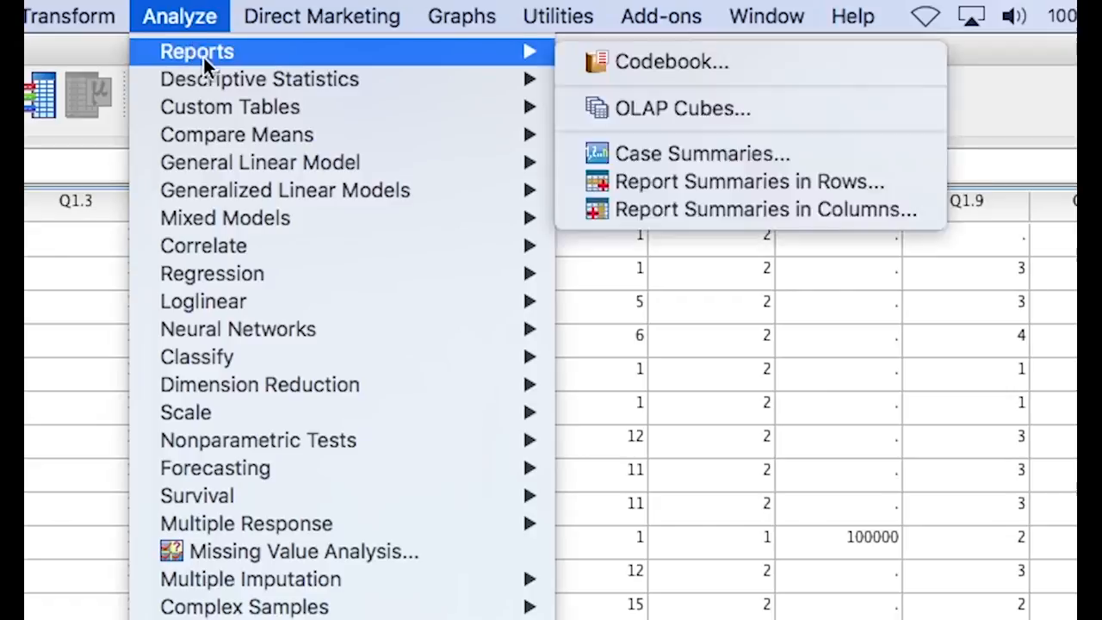
mouse_move(211, 83)
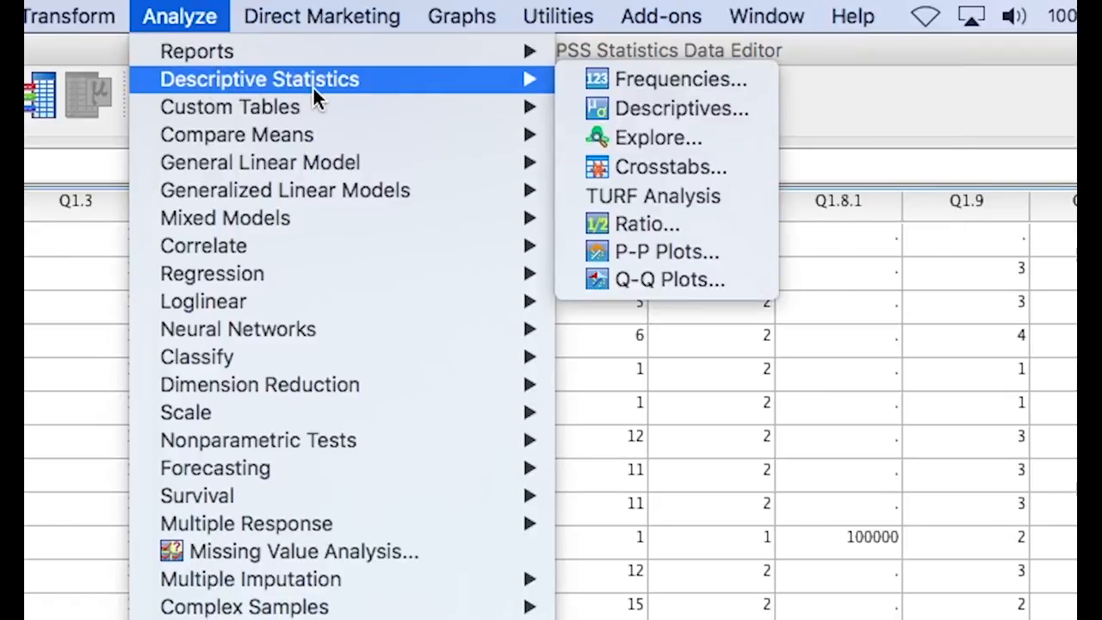
click(708, 83)
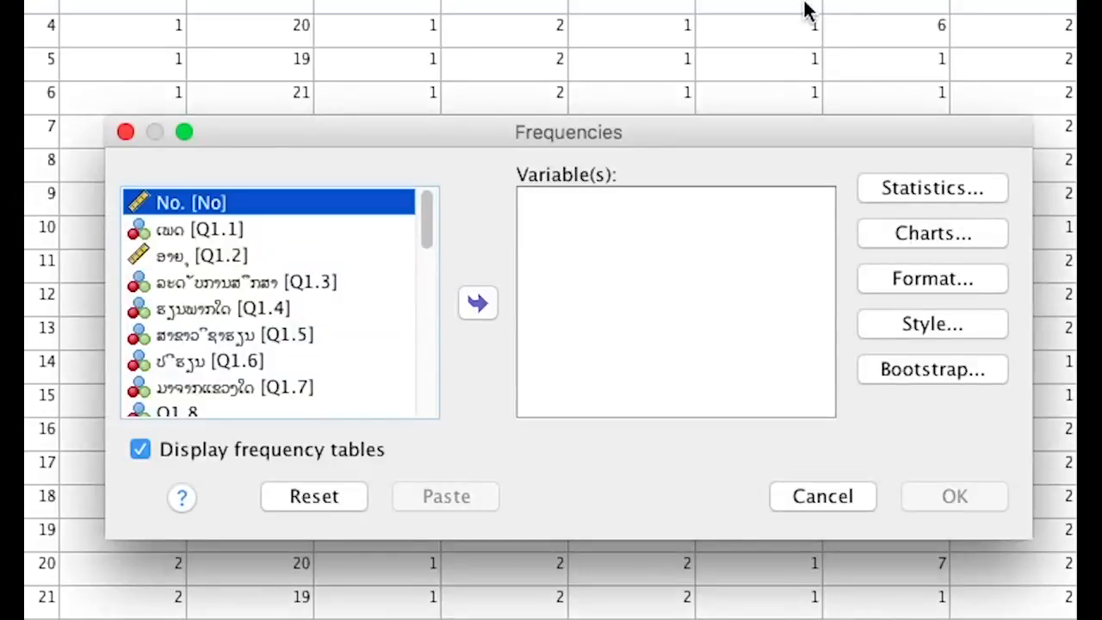
click(206, 231)
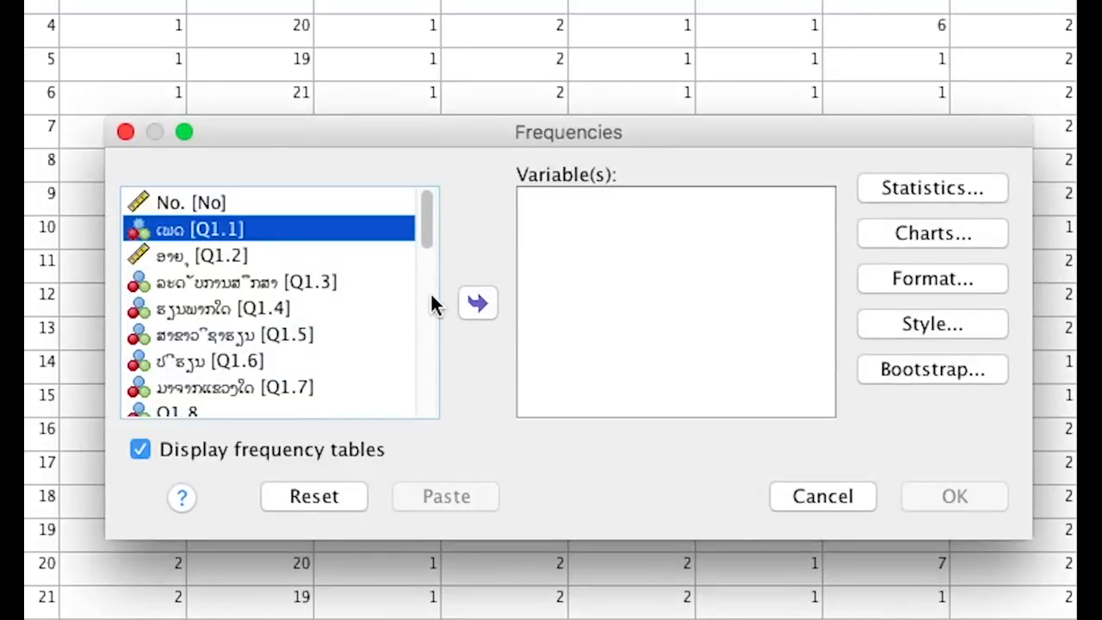
click(477, 302)
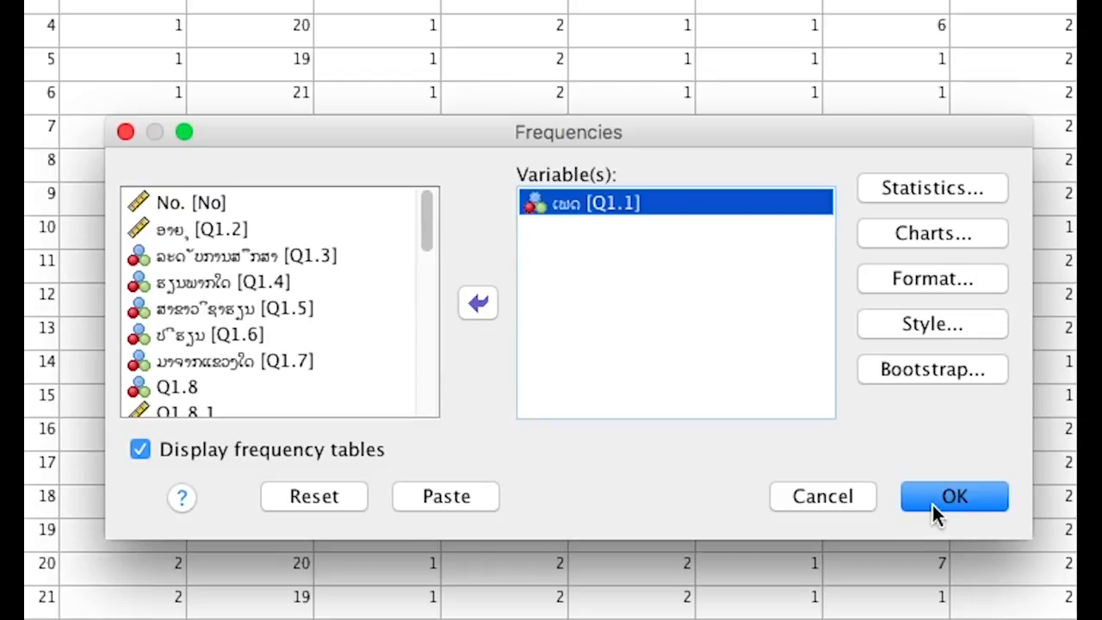
click(933, 498)
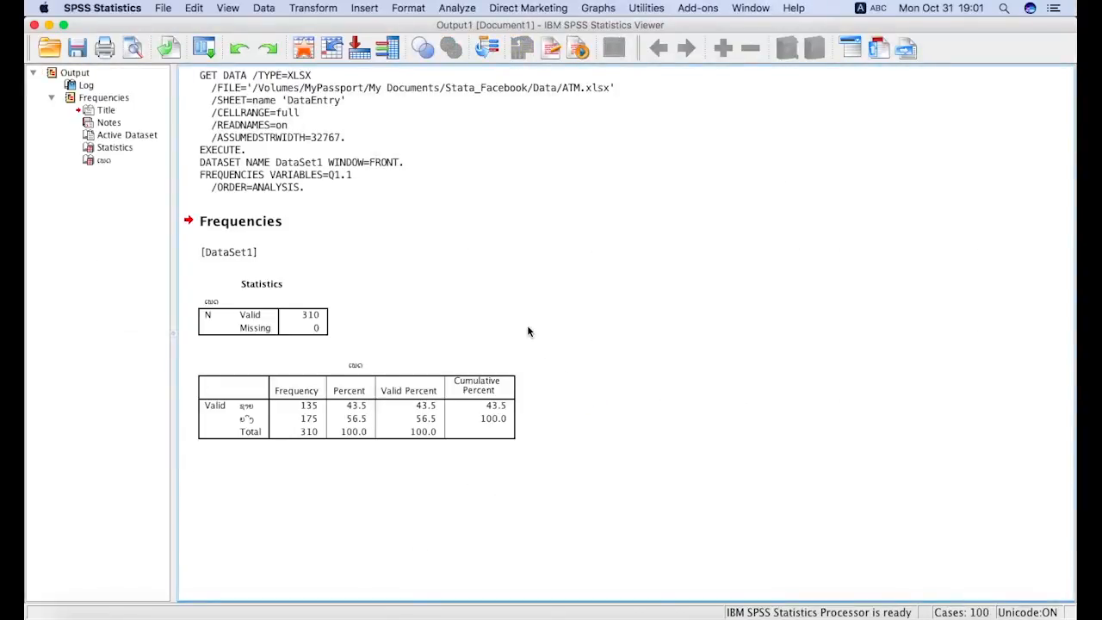
- Examine the Statistics table and the frequency table for ເພດ, including the counts, percents and valid percents
click(343, 410)
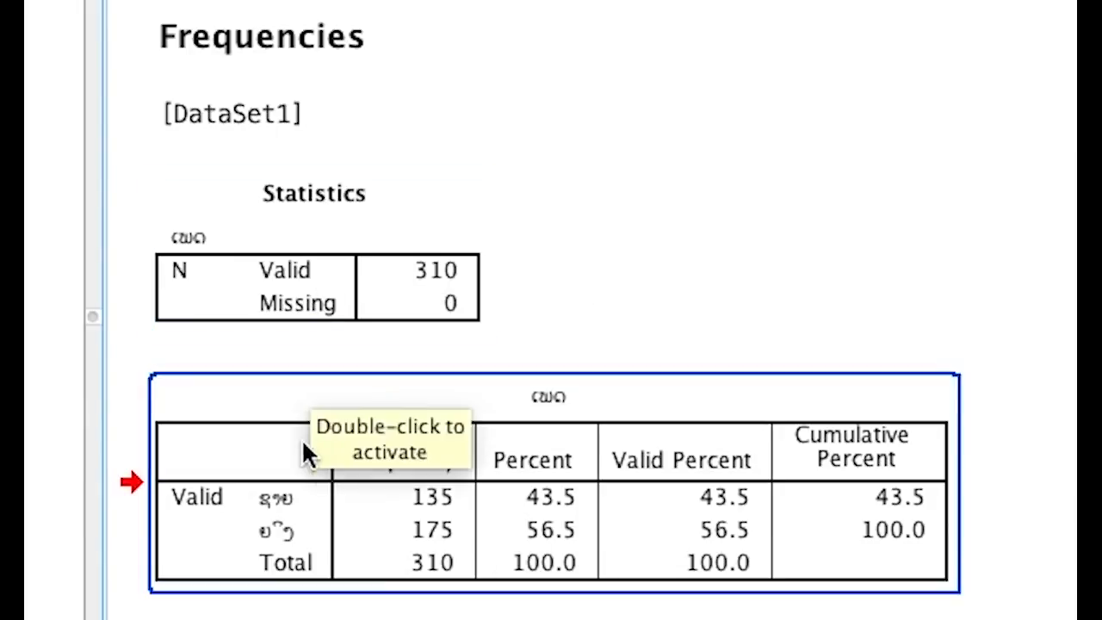
click(320, 306)
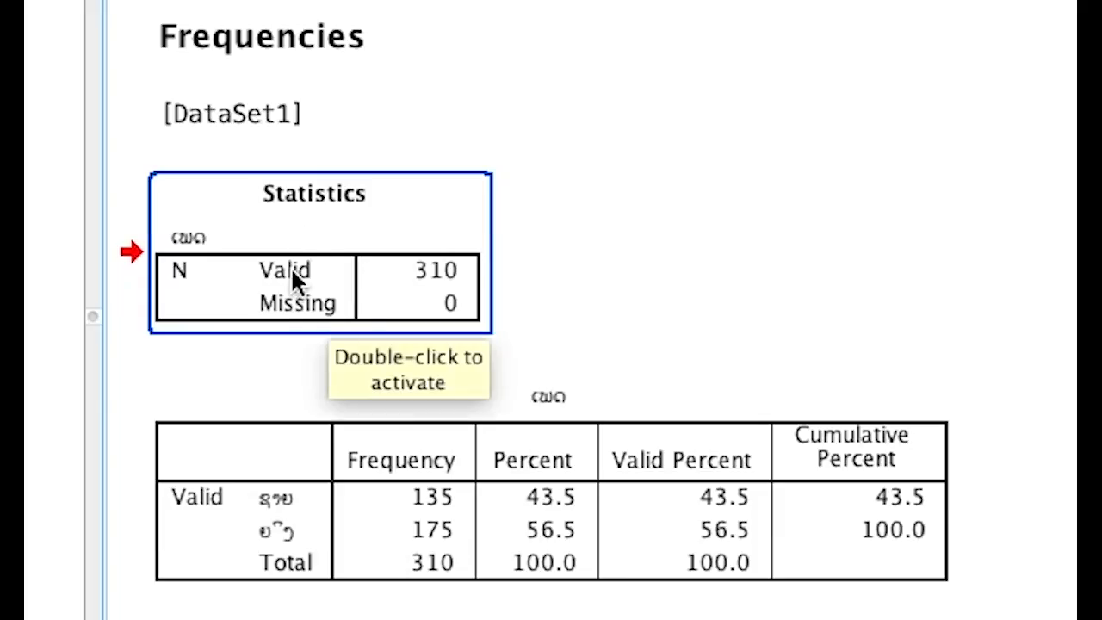
click(313, 236)
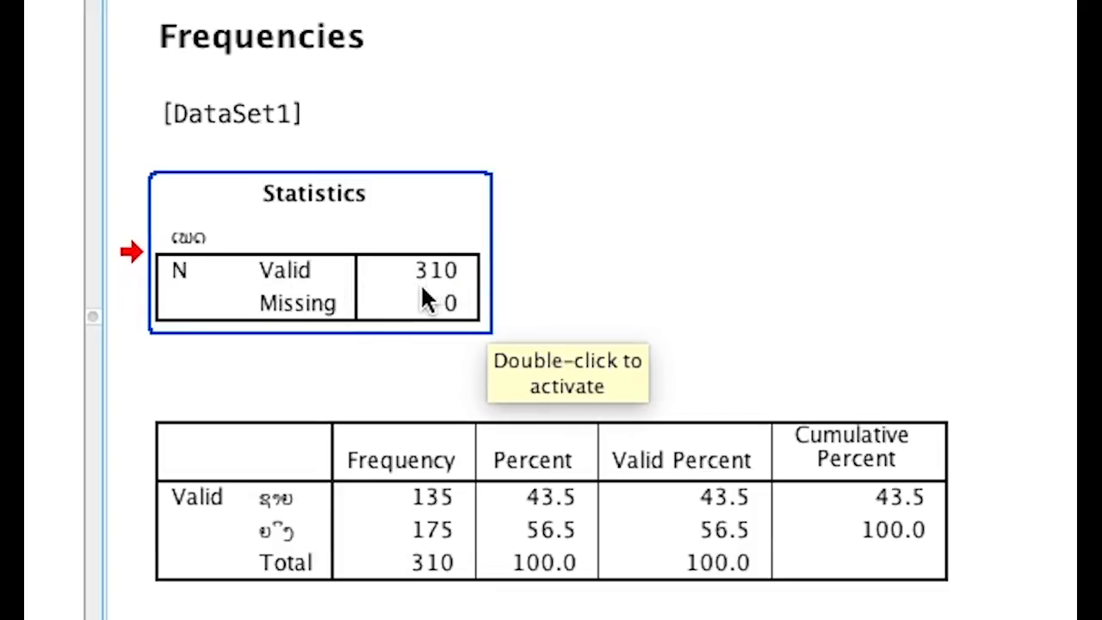
click(467, 499)
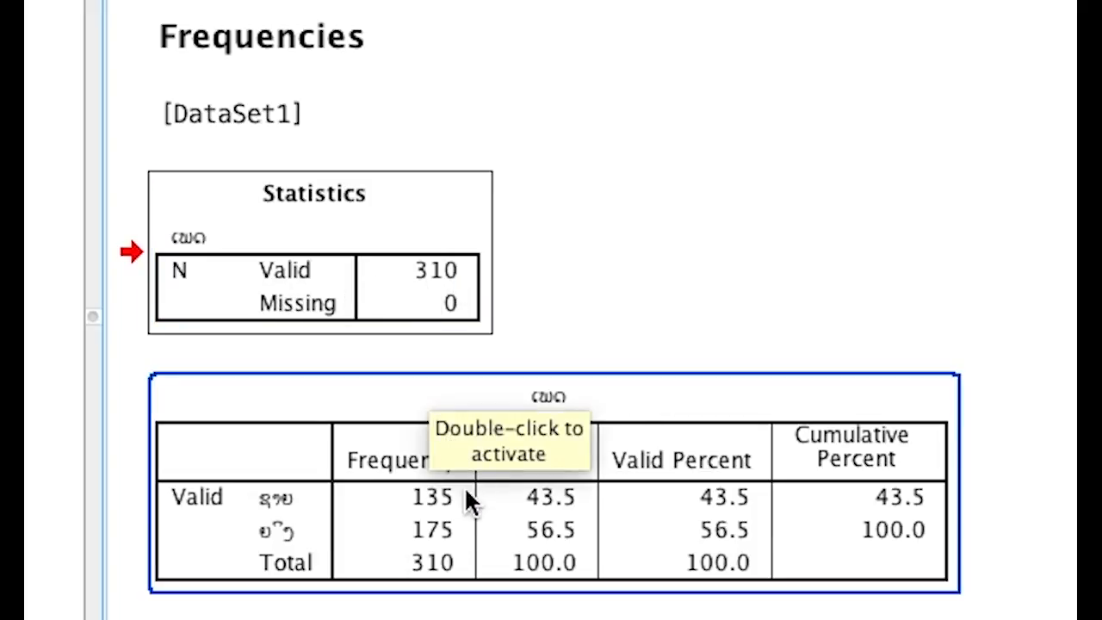
click(429, 518)
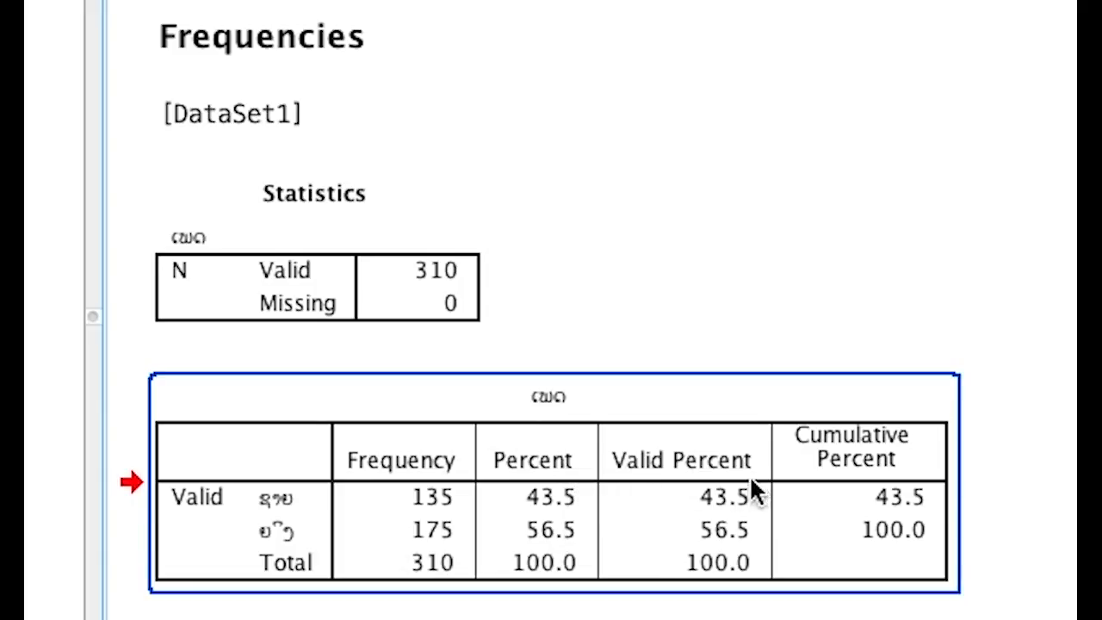
click(427, 280)
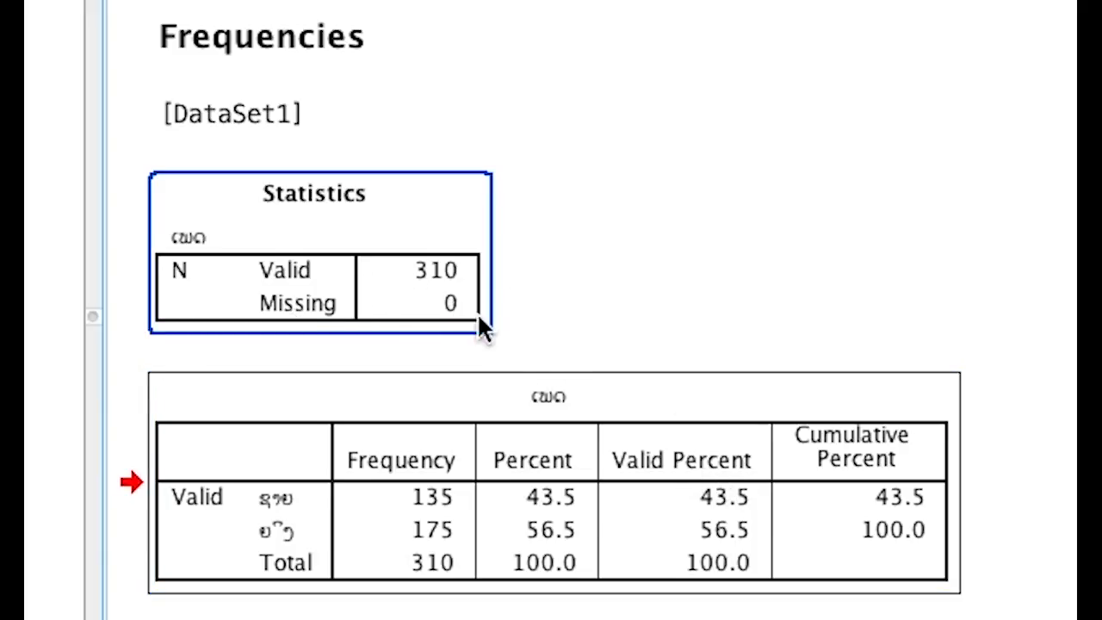
click(607, 415)
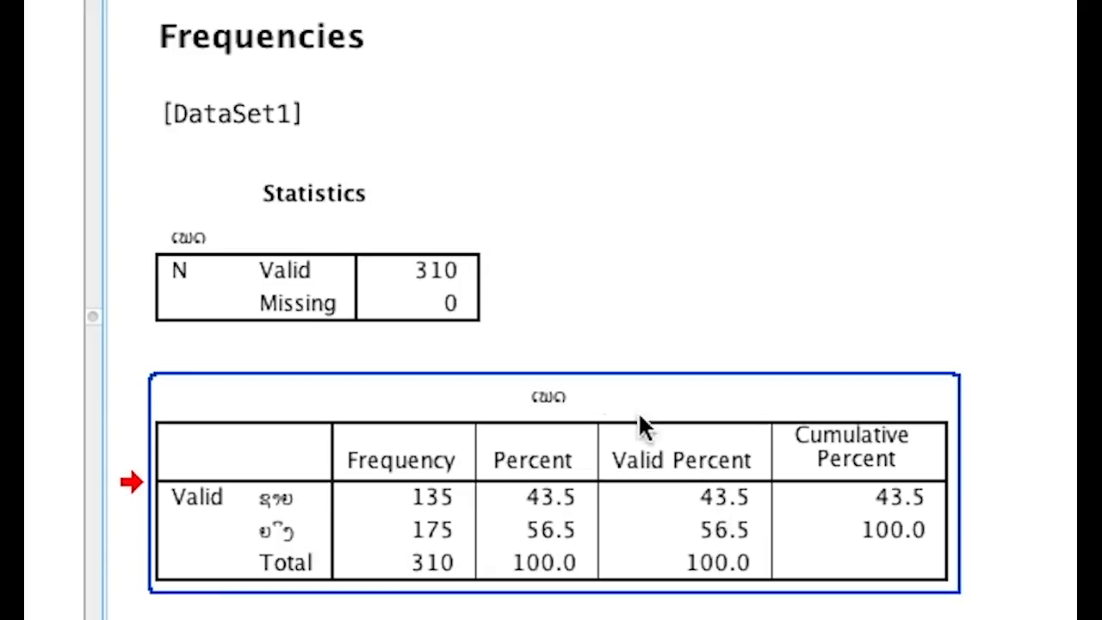
click(417, 277)
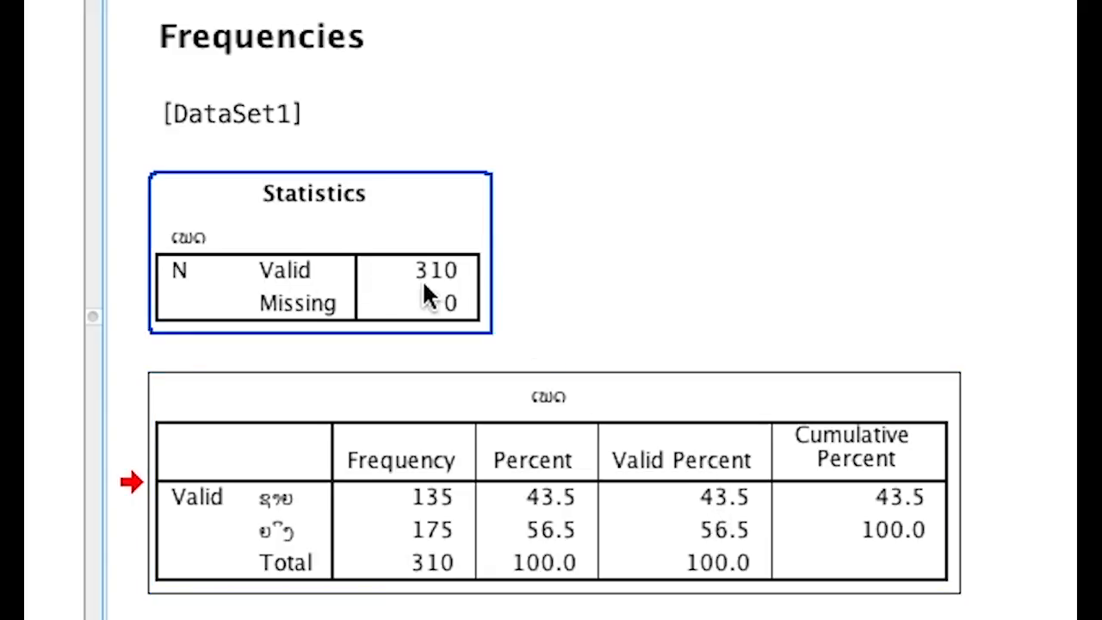
click(602, 430)
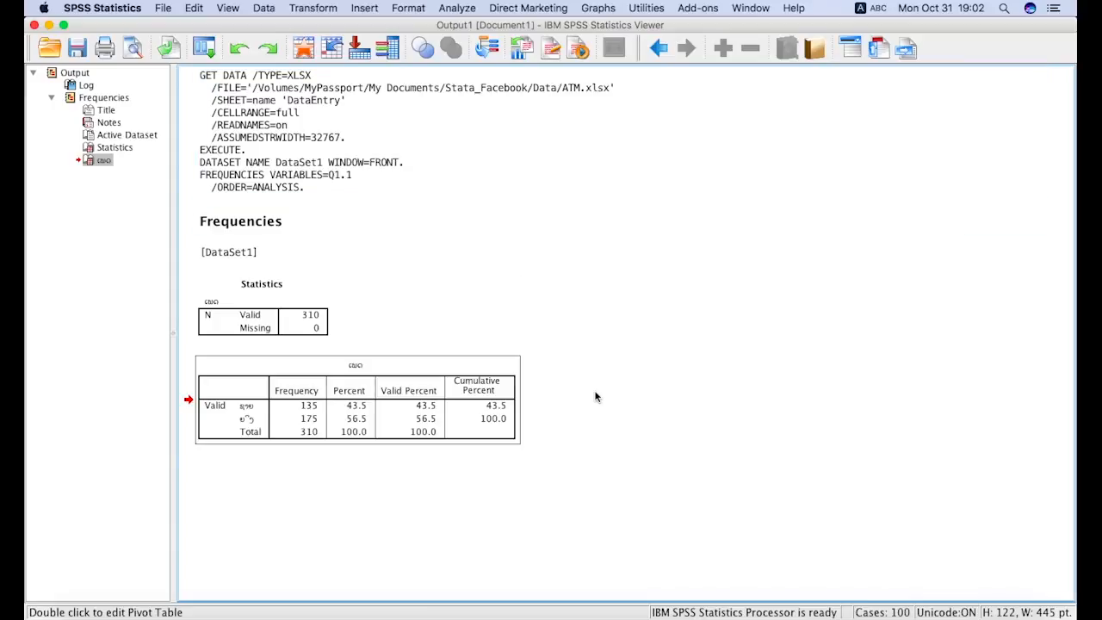
- Run a Crosstabs analysis with the education level variable Q1.3 in the rows and ເພດ [Q1.1] in the columns
click(463, 9)
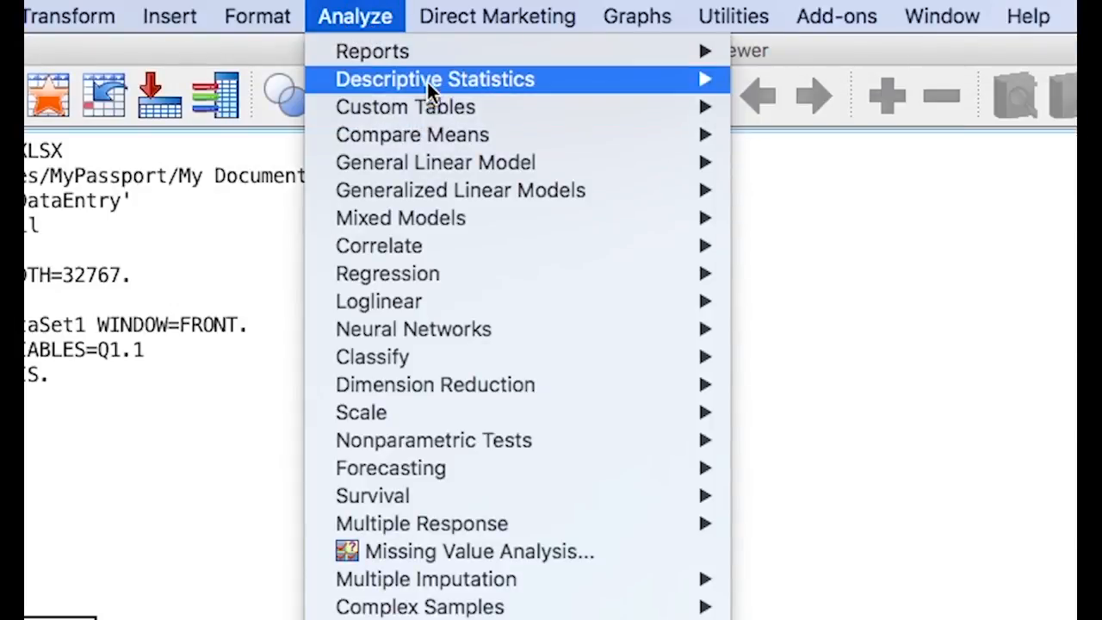
mouse_move(434, 77)
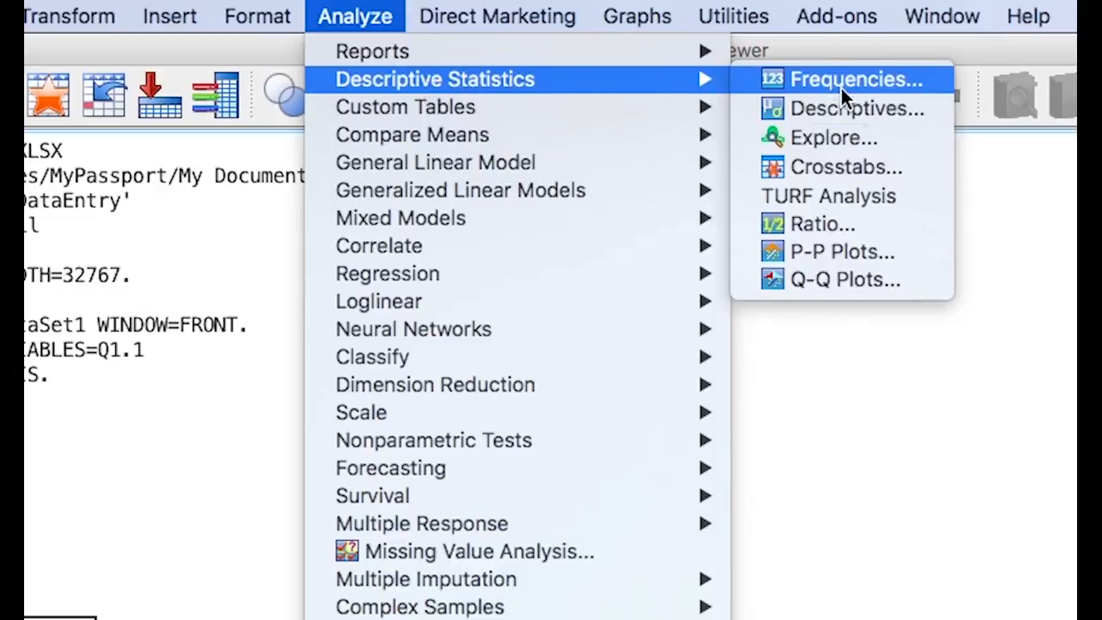
click(890, 168)
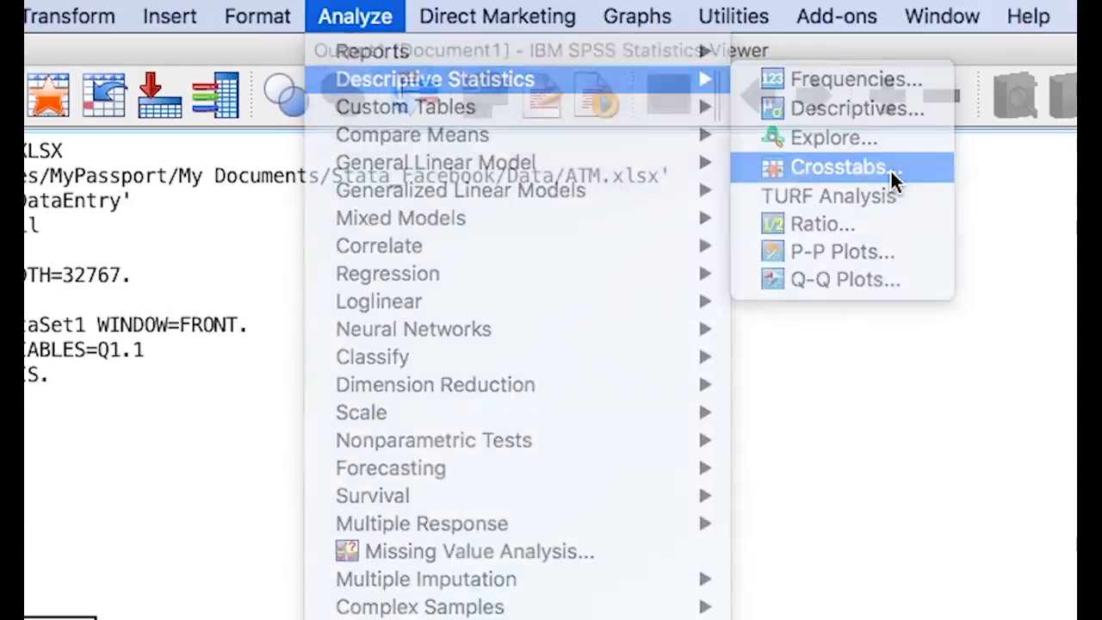
click(224, 117)
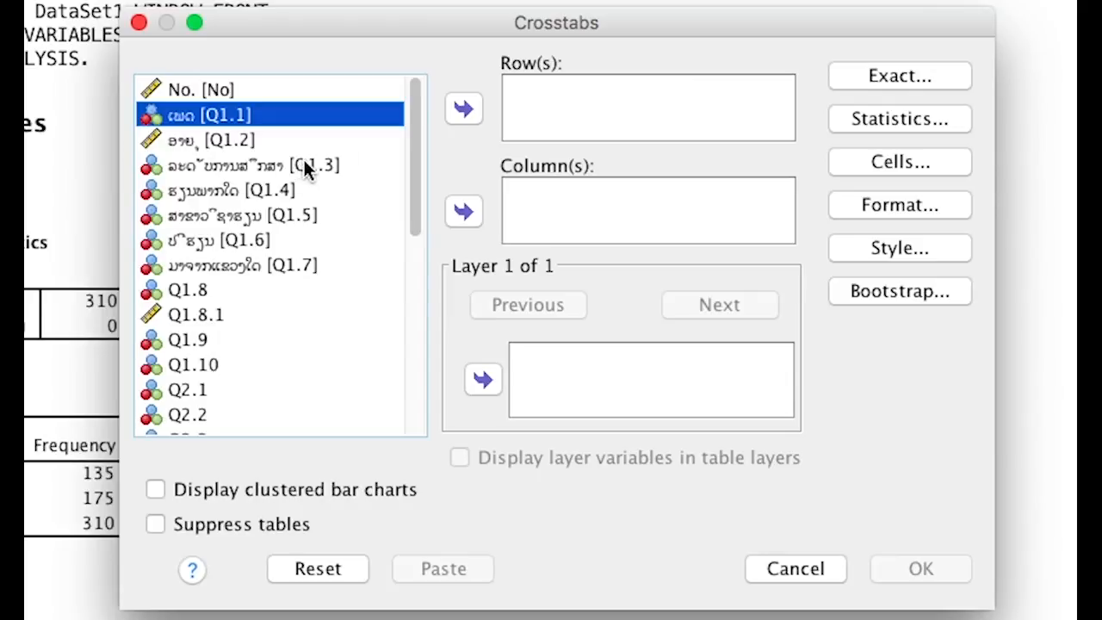
click(260, 165)
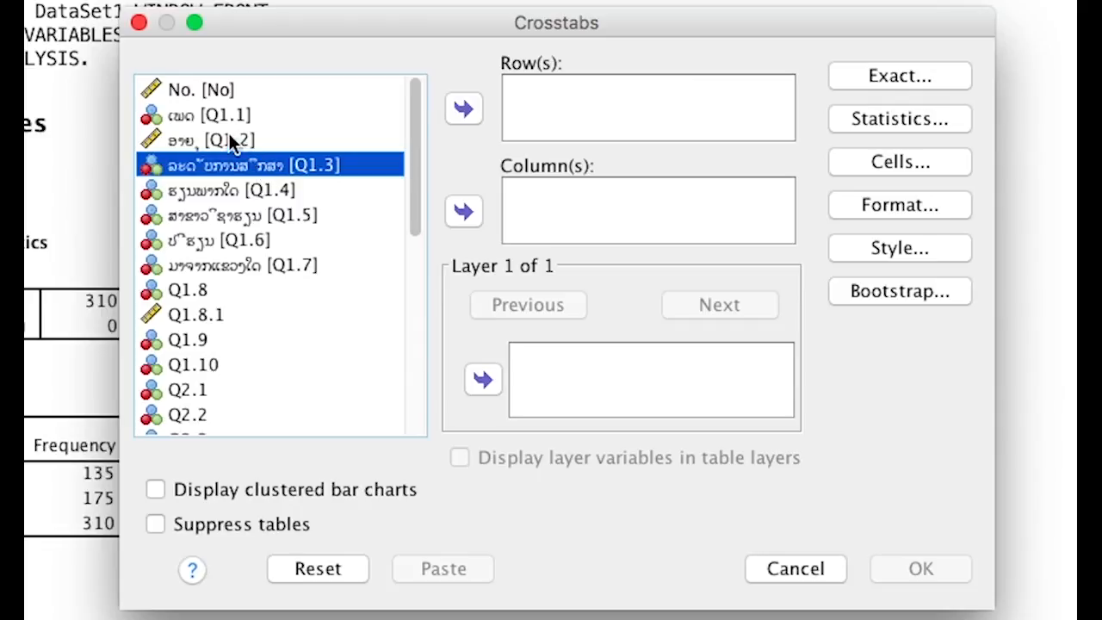
click(464, 109)
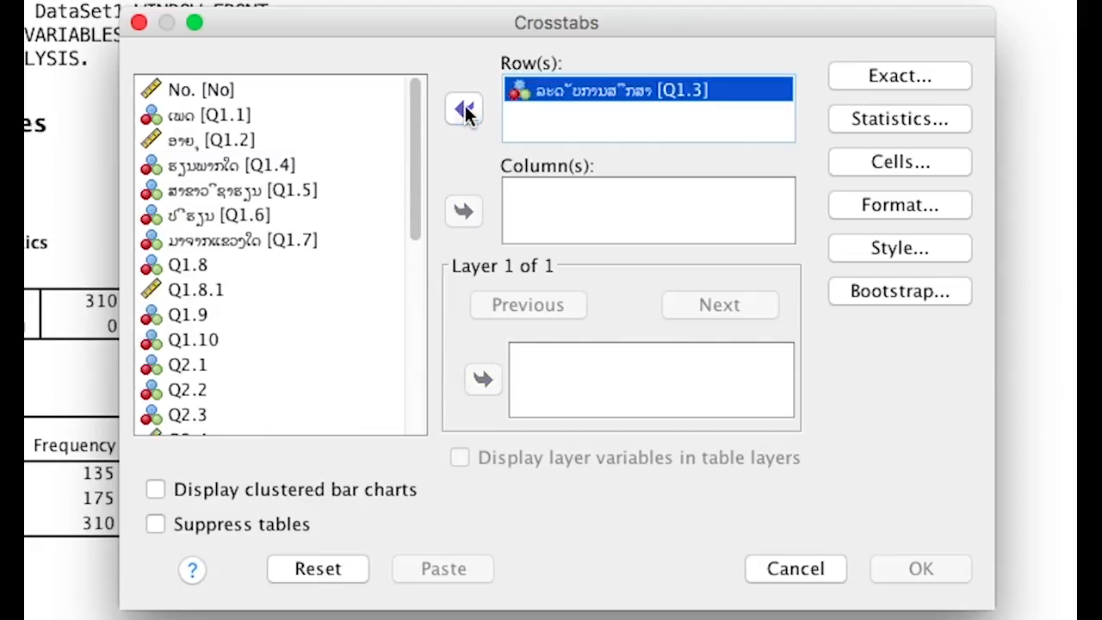
click(210, 118)
click(465, 212)
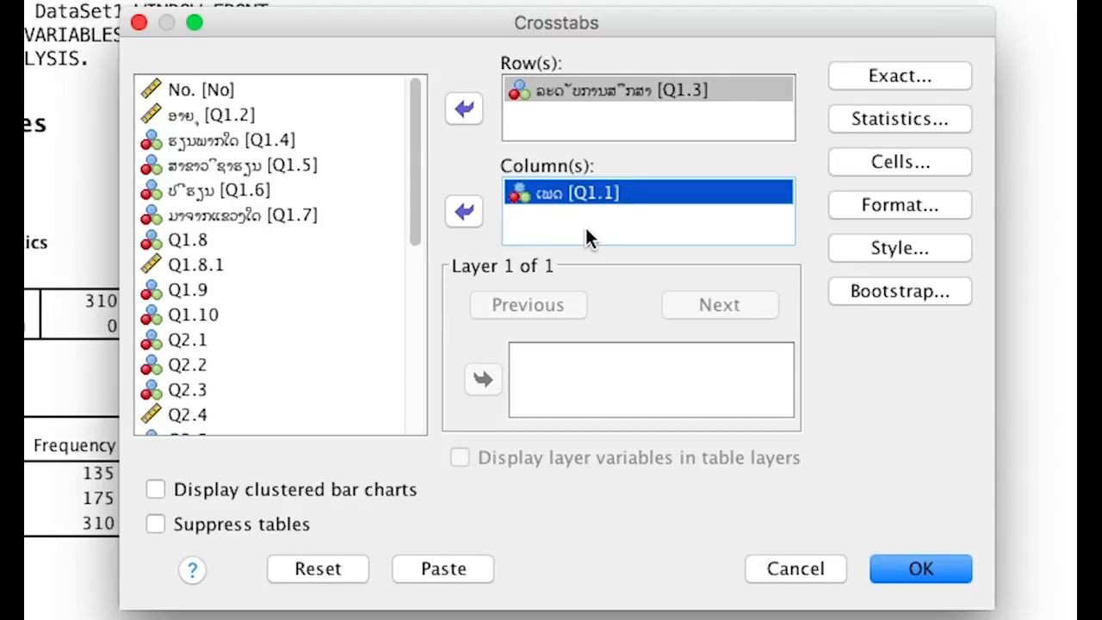
click(920, 566)
- Examine the Case Processing Summary and the crosstabulation of education level by ເພດ in the output
scroll(1076, 74, down, 2)
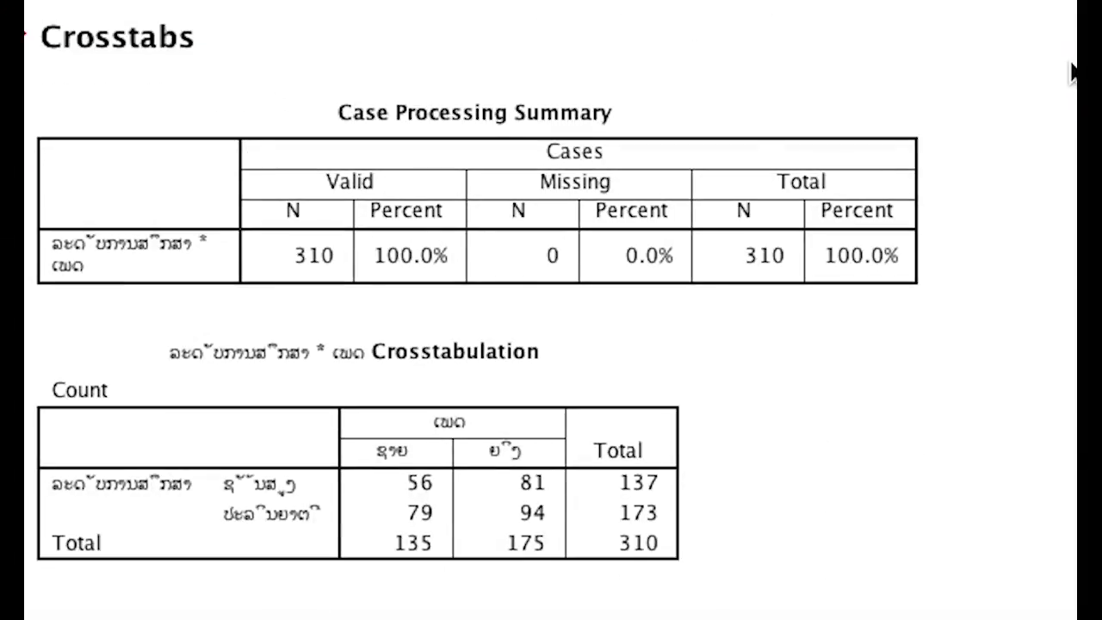
click(392, 506)
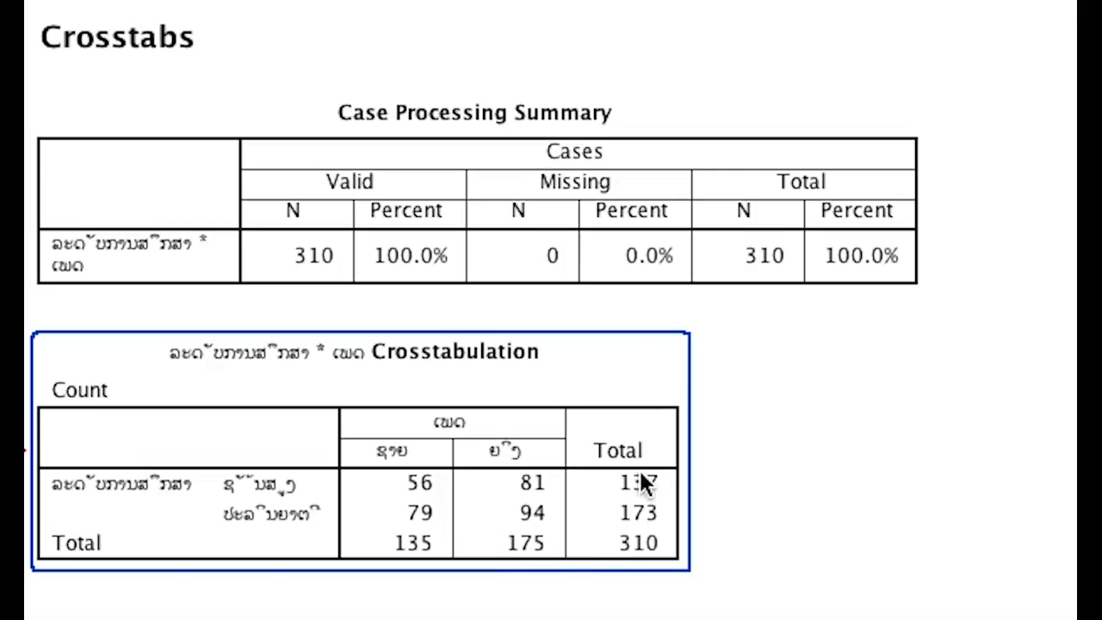
click(476, 505)
click(437, 249)
click(344, 217)
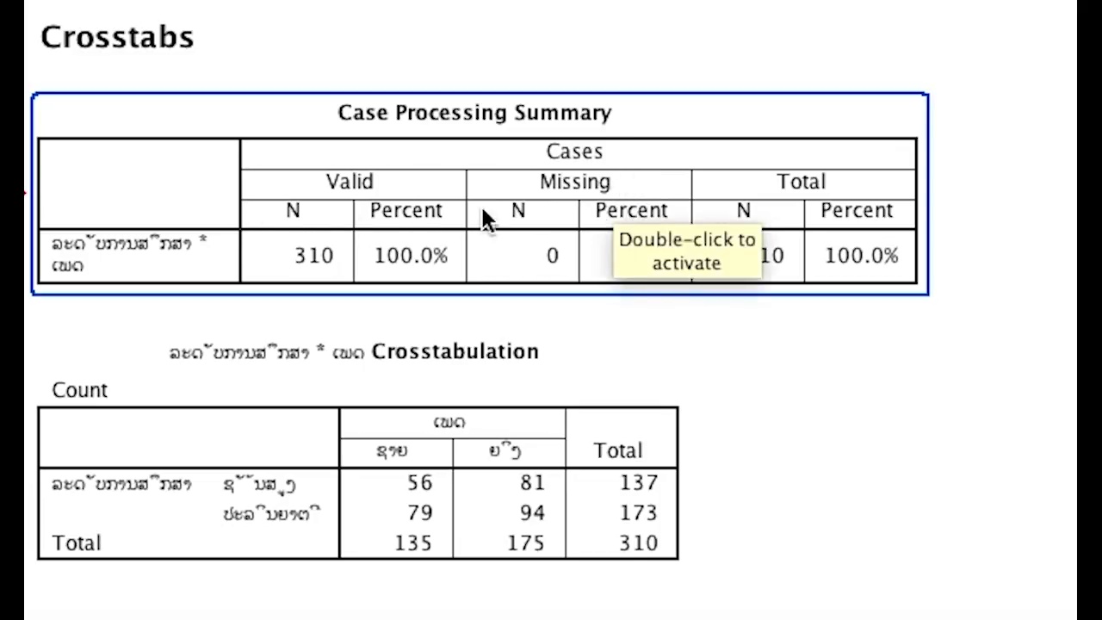
click(264, 456)
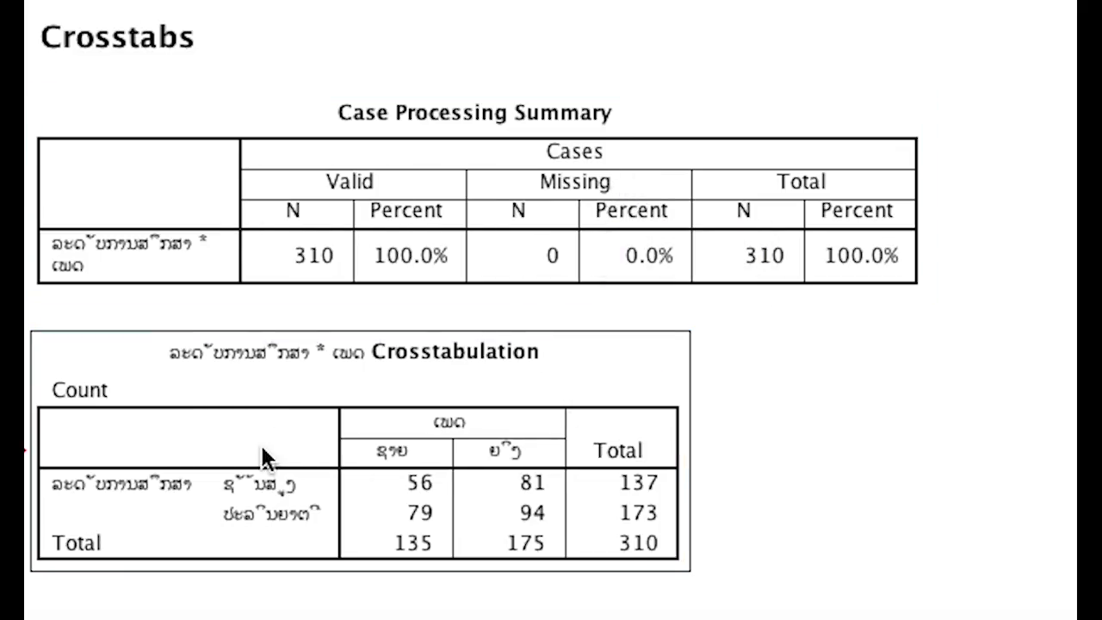
double_click(262, 448)
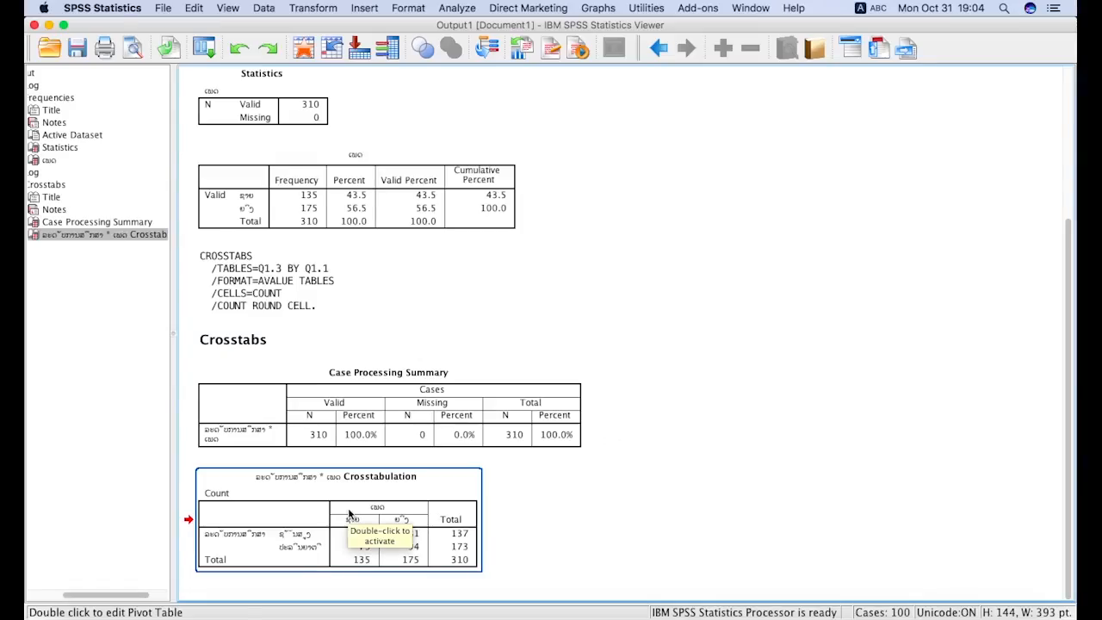
click(456, 9)
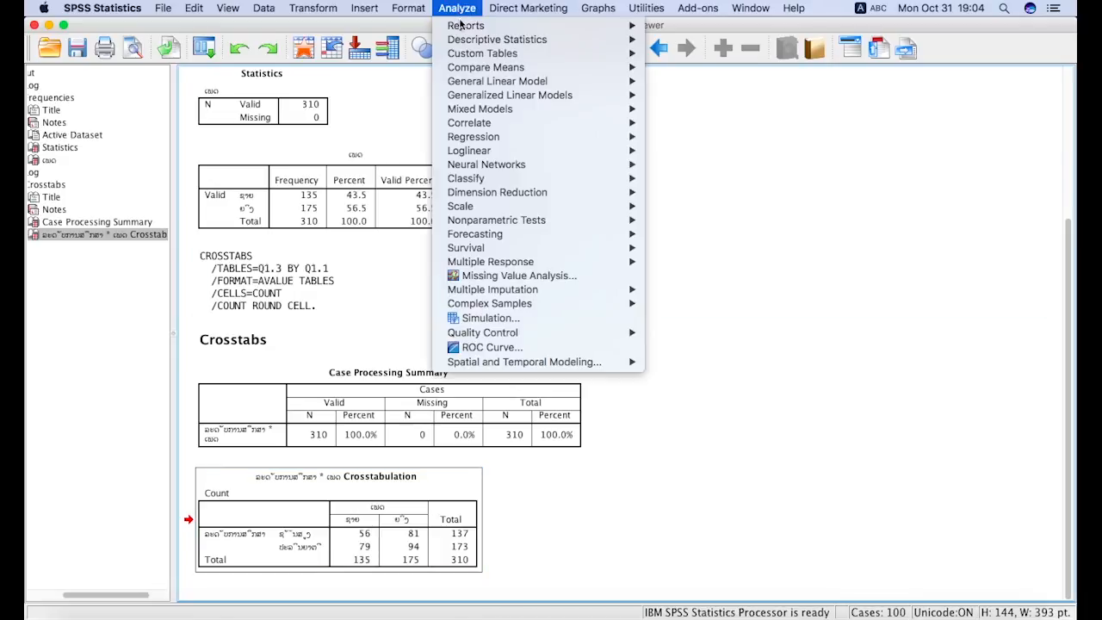
mouse_move(517, 40)
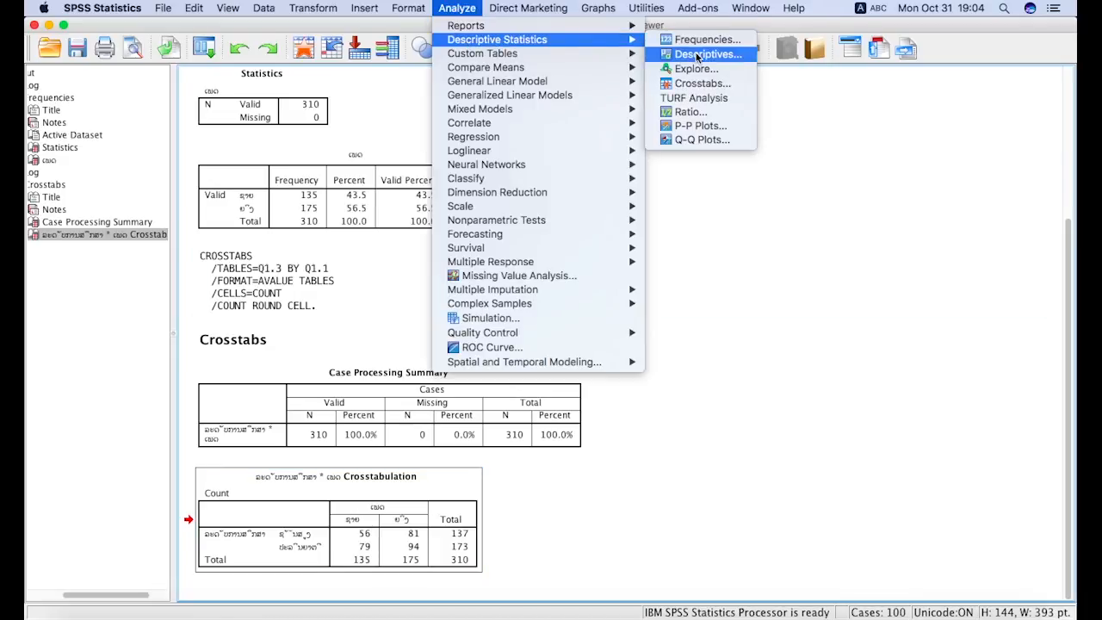
click(354, 142)
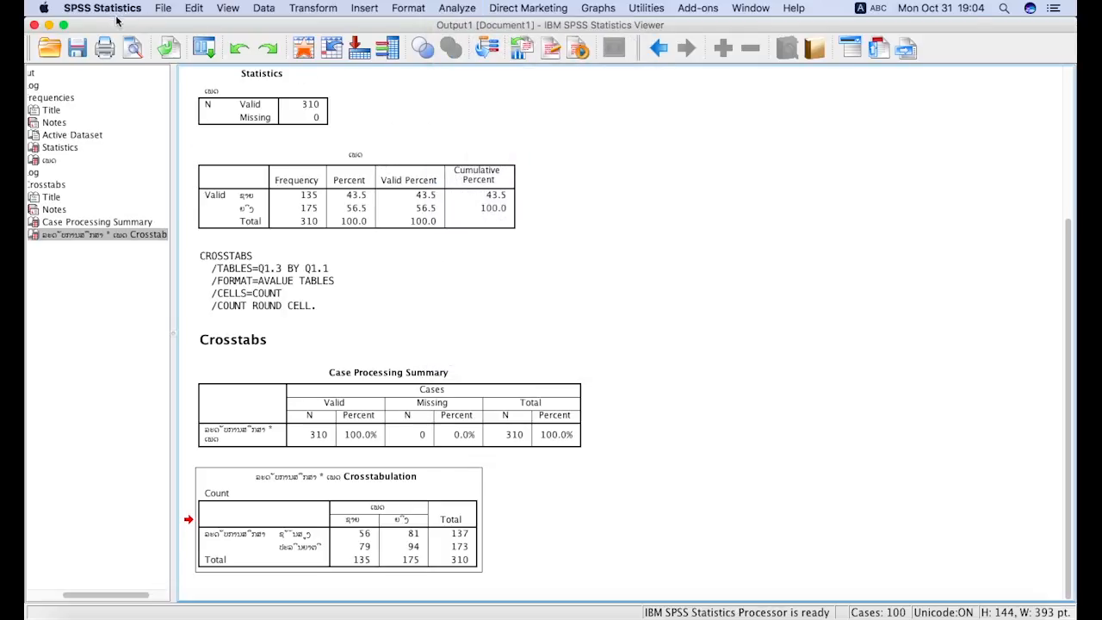
- Return from the output window to the Data Editor and review the variable list in Variable View
click(49, 25)
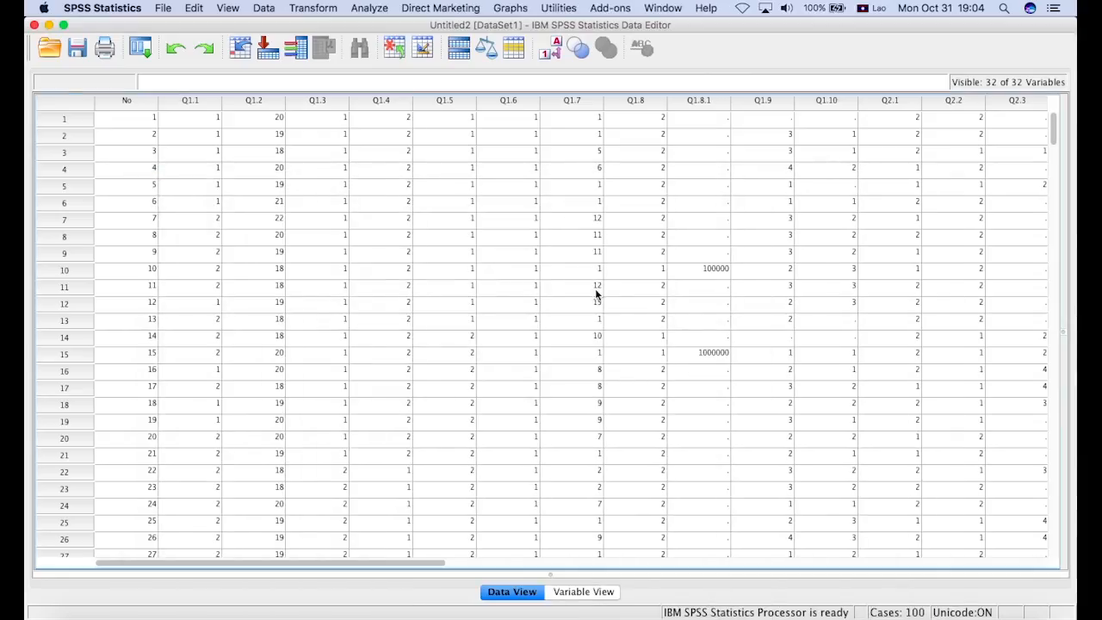
click(572, 591)
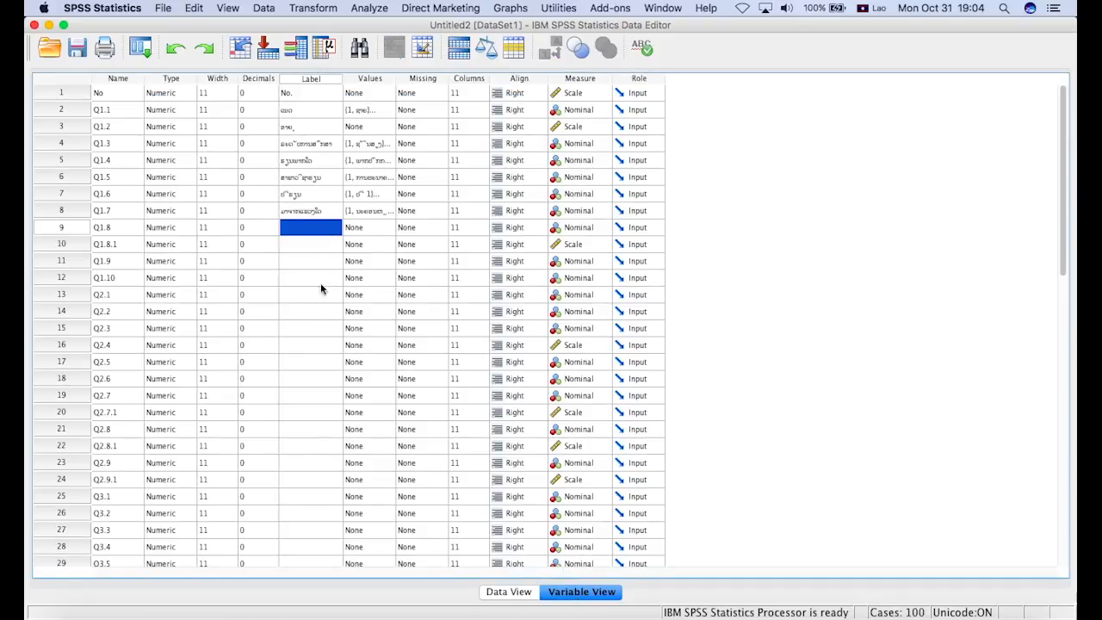
scroll(319, 288, down, 5)
scroll(318, 294, up, 5)
scroll(311, 242, down, 2)
scroll(312, 242, up, 2)
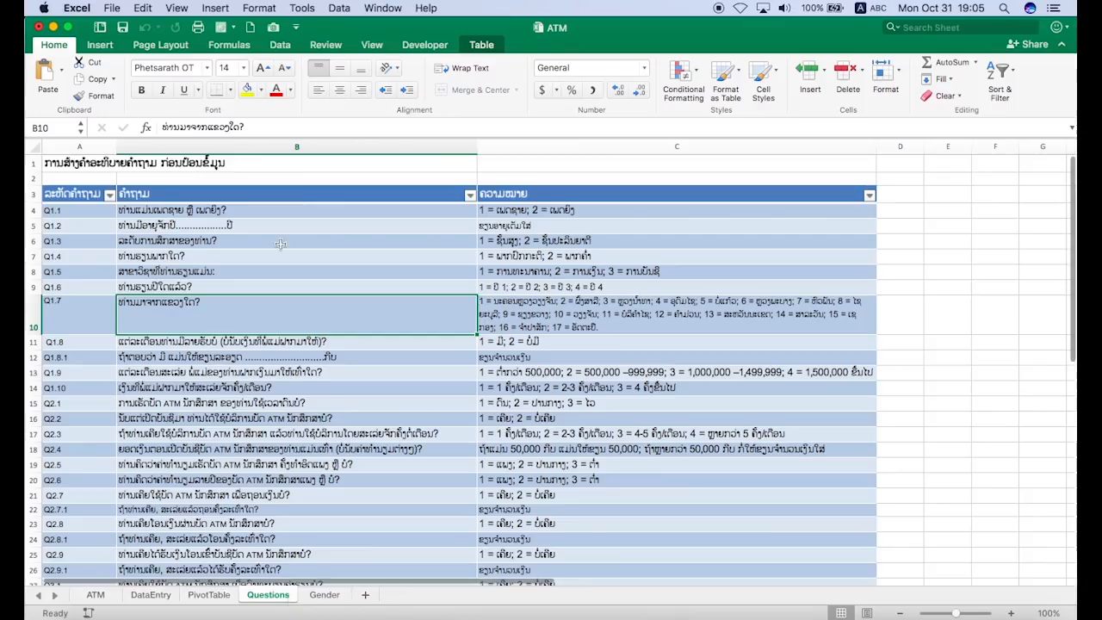
- Copy the Q1.8 question text from the Questions sheet of ATM in Excel into the label of variable Q1.8 in SPSS
click(272, 342)
drag(162, 127, 368, 126)
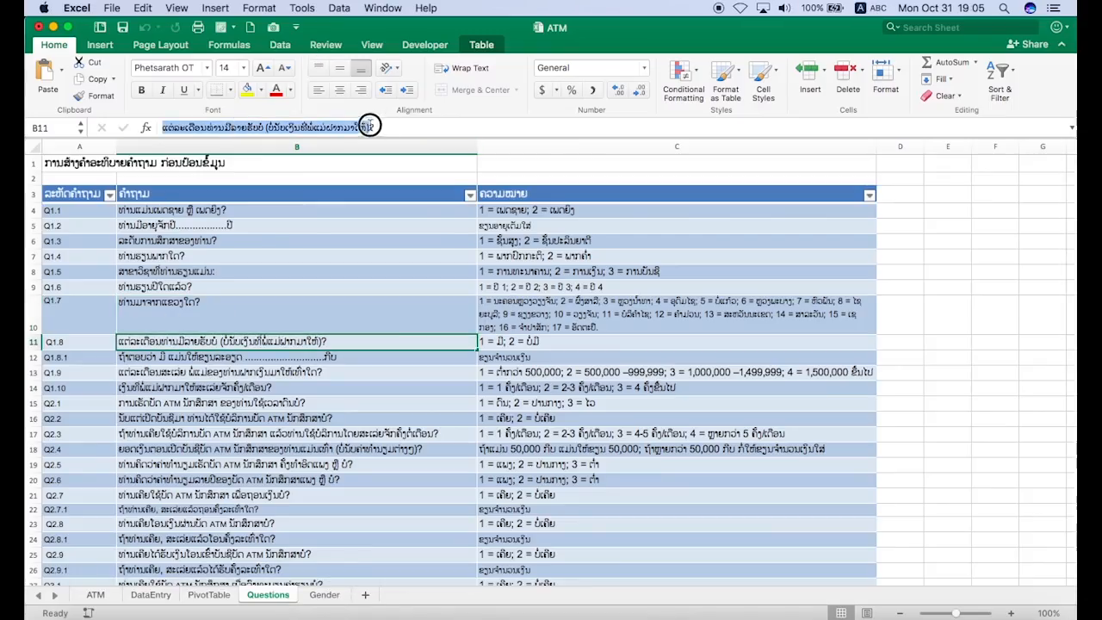
key(super+c)
key(super+Tab)
key(super+v)
click(311, 244)
click(312, 227)
click(323, 224)
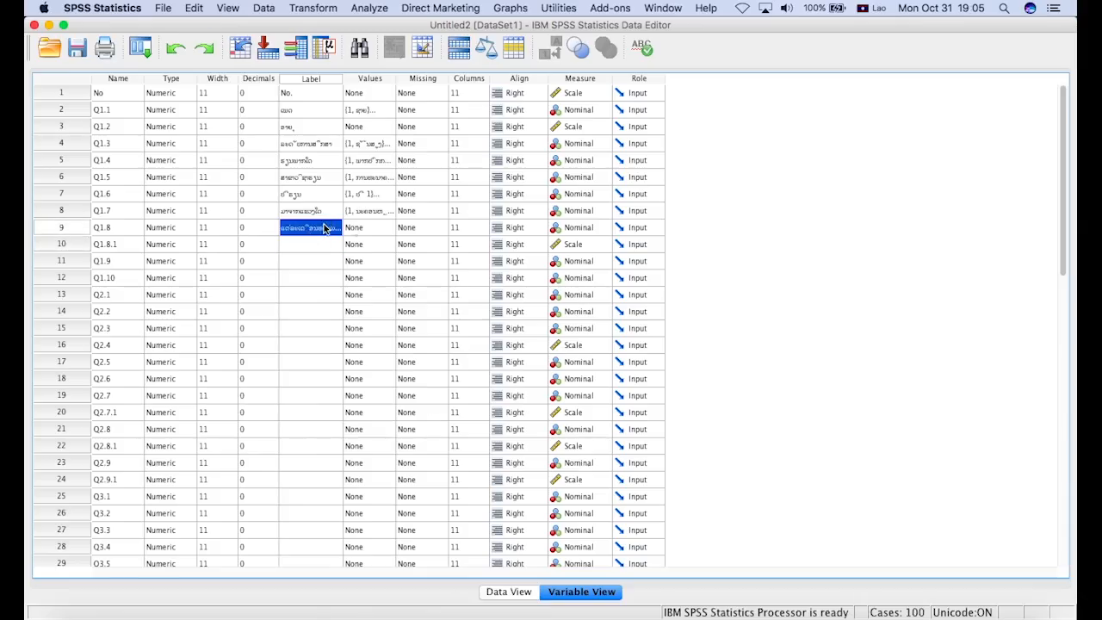
key(Tab)
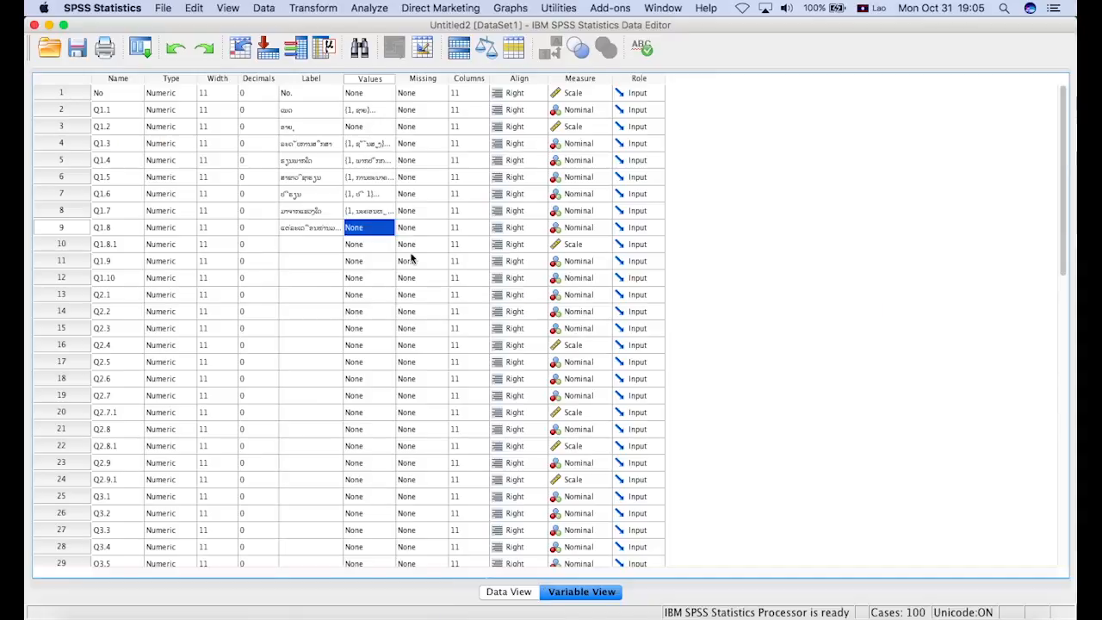
- Define the value labels of Q1.8 as 1 = ມີ and 2 = ບໍ່ມີ
click(388, 228)
text(1)
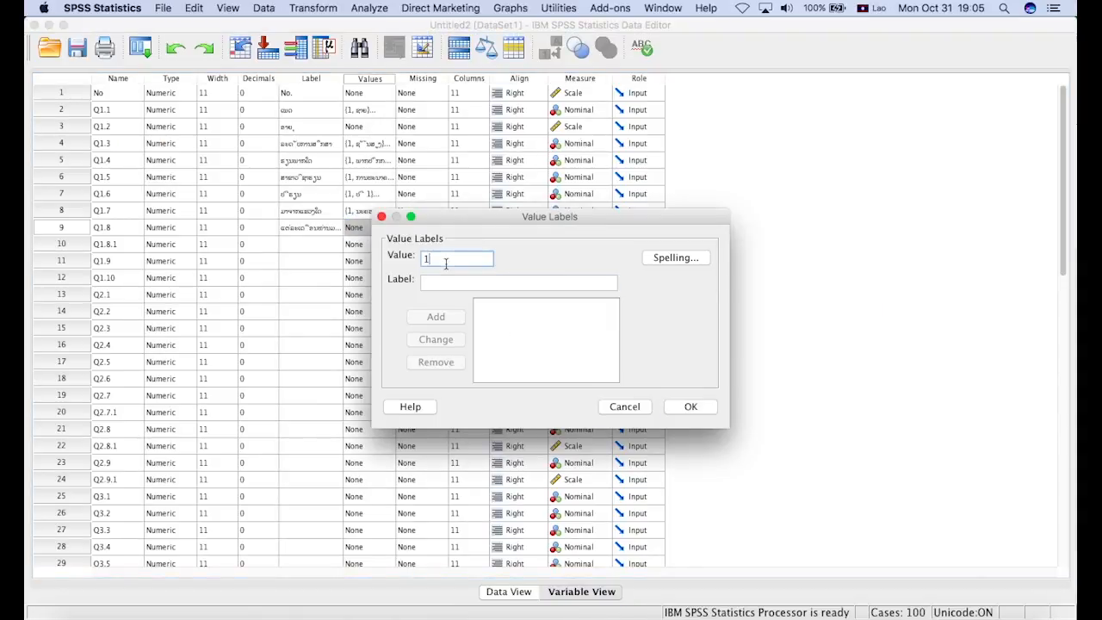
key(Tab)
text(ບໍ່)
click(436, 319)
text(2)
key(Tab)
text(ບໍ່ມີ)
click(436, 319)
click(690, 406)
- Copy the Q1.8.1 question text up to ລະອຽດ from the Excel Questions sheet into the label of Q1.8.1 in SPSS
click(310, 245)
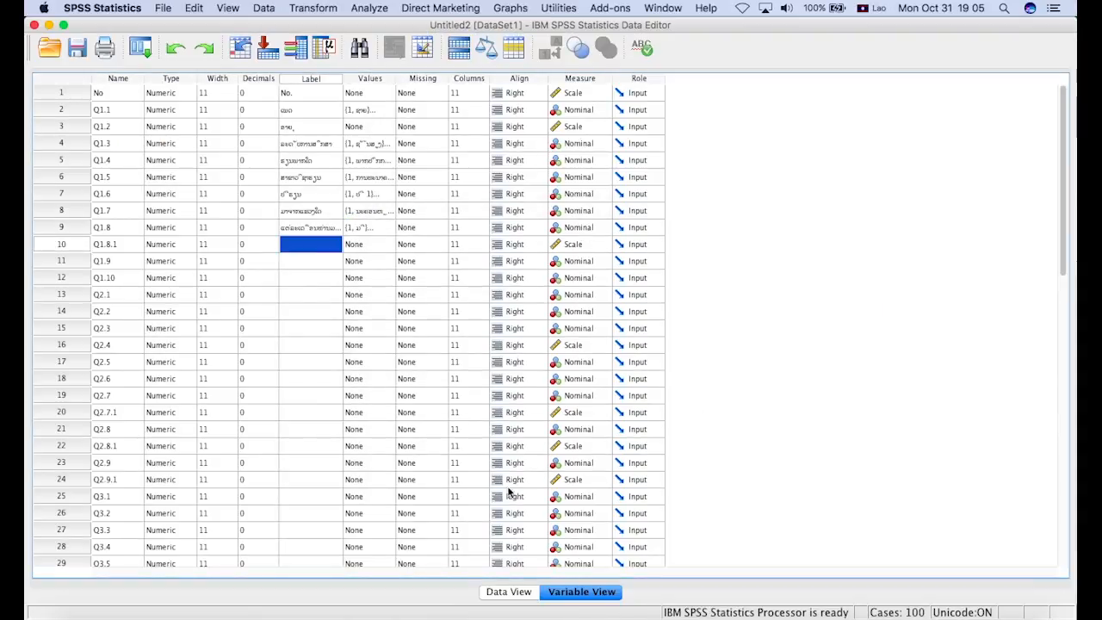
click(379, 617)
click(284, 357)
double_click(286, 127)
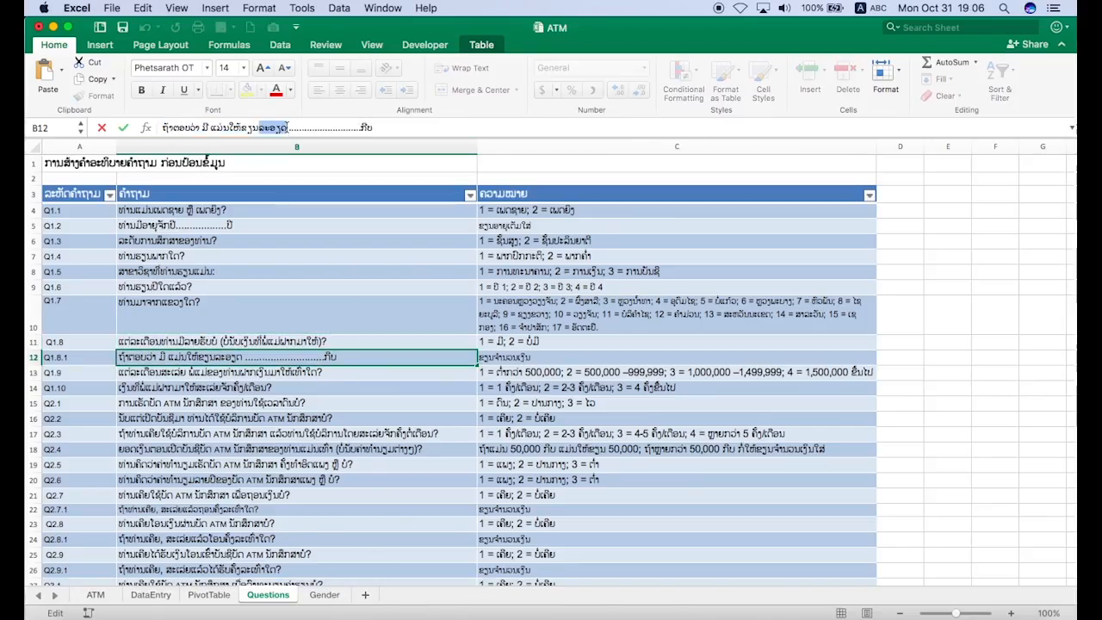
key(Escape)
key(super+c)
key(super+Tab)
double_click(317, 247)
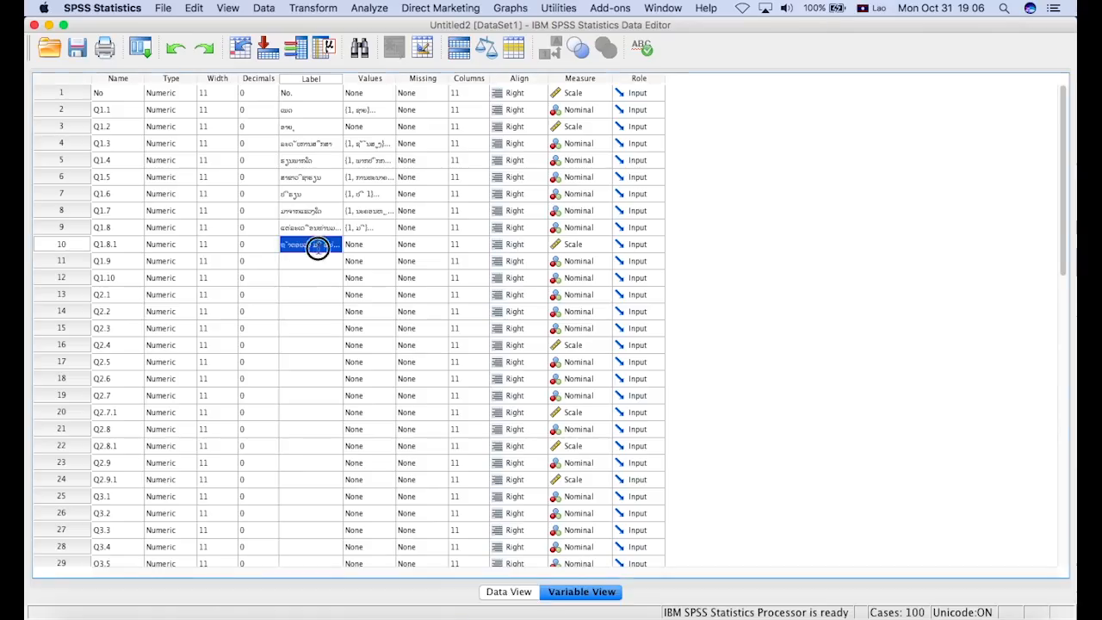
key(super+v)
key(Return)
- Copy the Q1.9 question text from the Excel Questions sheet into the label of Q1.9 in SPSS
click(379, 616)
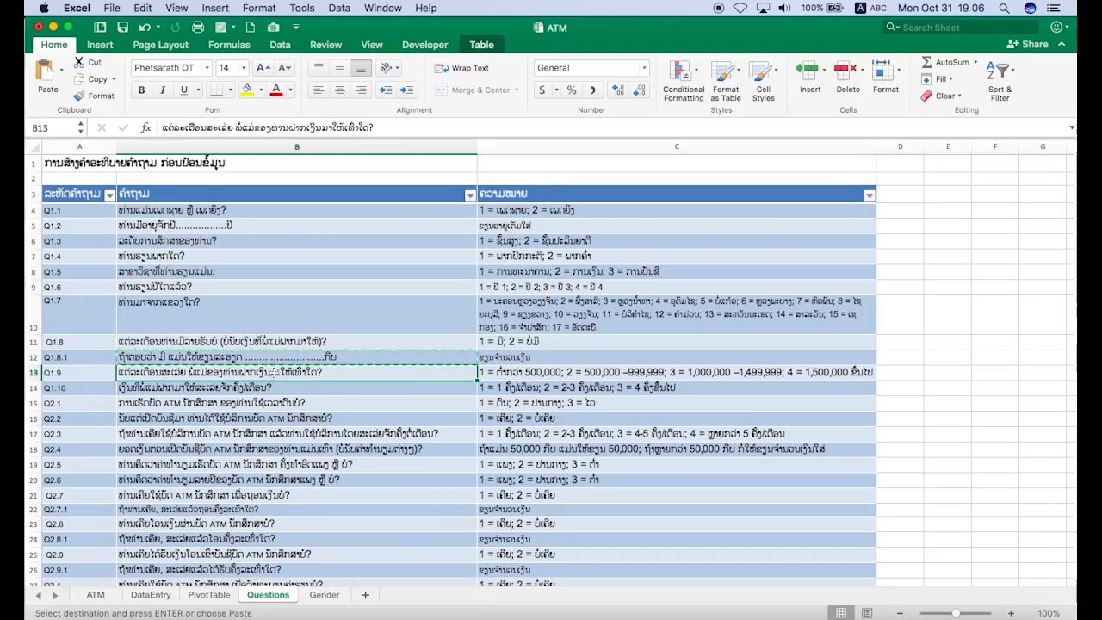
key(Down)
key(super+c)
click(602, 616)
key(super+v)
- Add the value labels 1 = ຕ່ຳກວ່າ 500,000 and 2 = 500,000-999,999 to Q1.9, following the codes in the Excel Questions sheet
click(436, 260)
click(454, 261)
key(super+Tab)
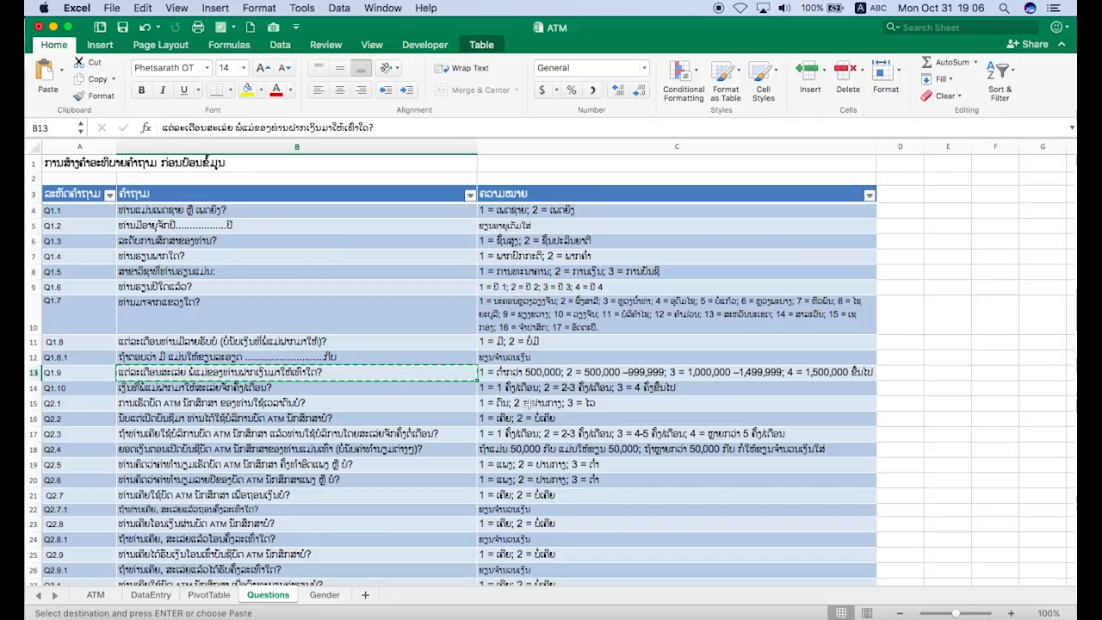
key(super+Tab)
text(1)
key(Tab)
text(ຕ່ຳ)
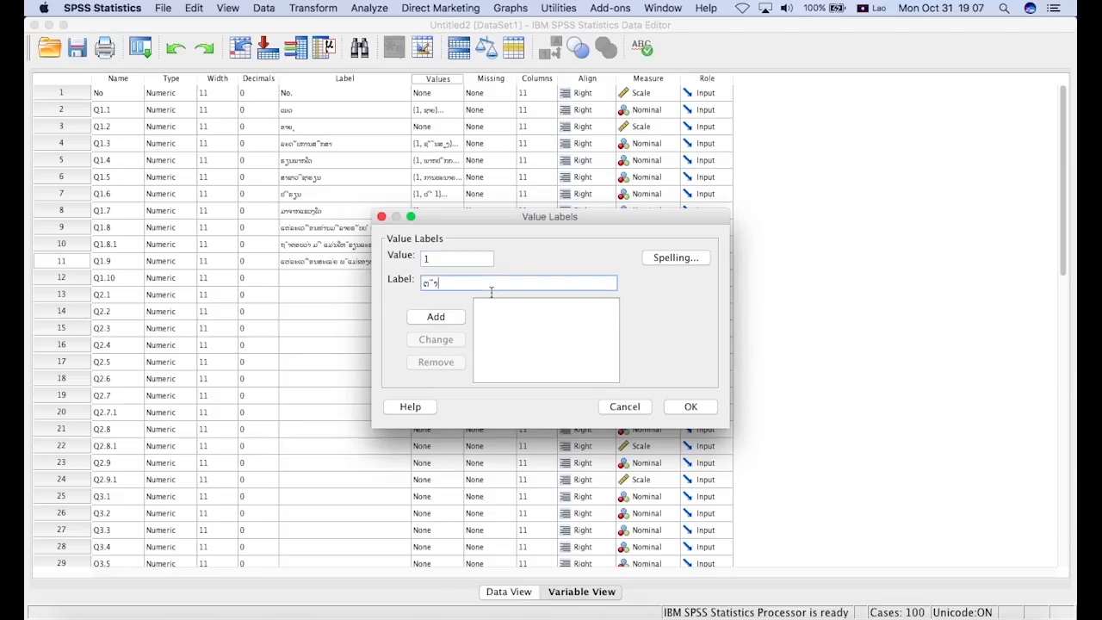
text(ກວ່າ 500,000)
key(Return)
text(2)
key(Tab)
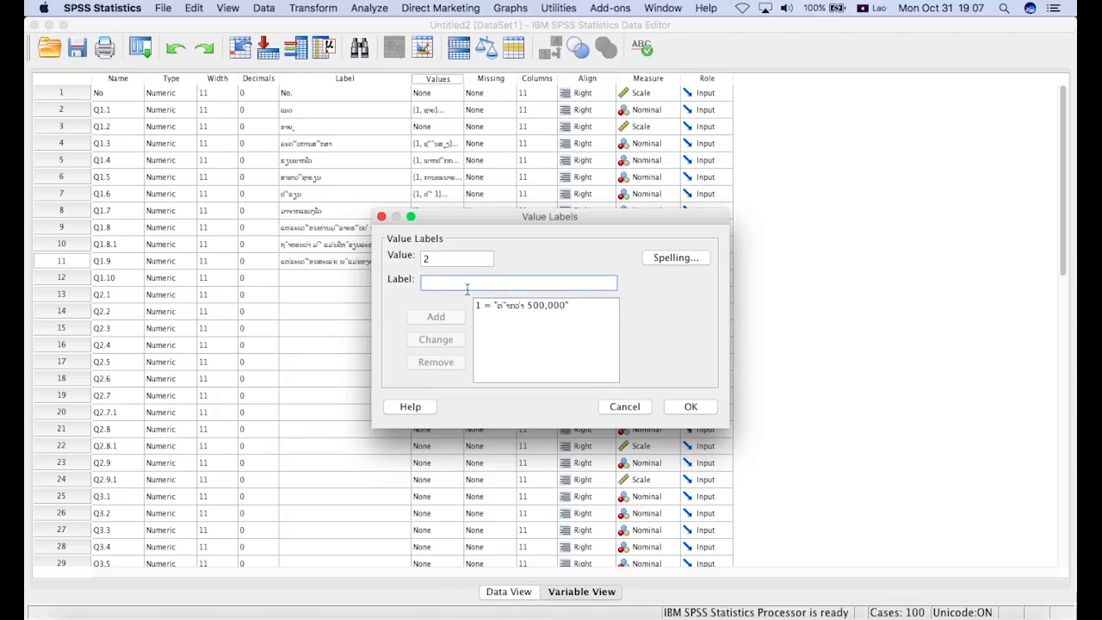
text(500,000-999,999)
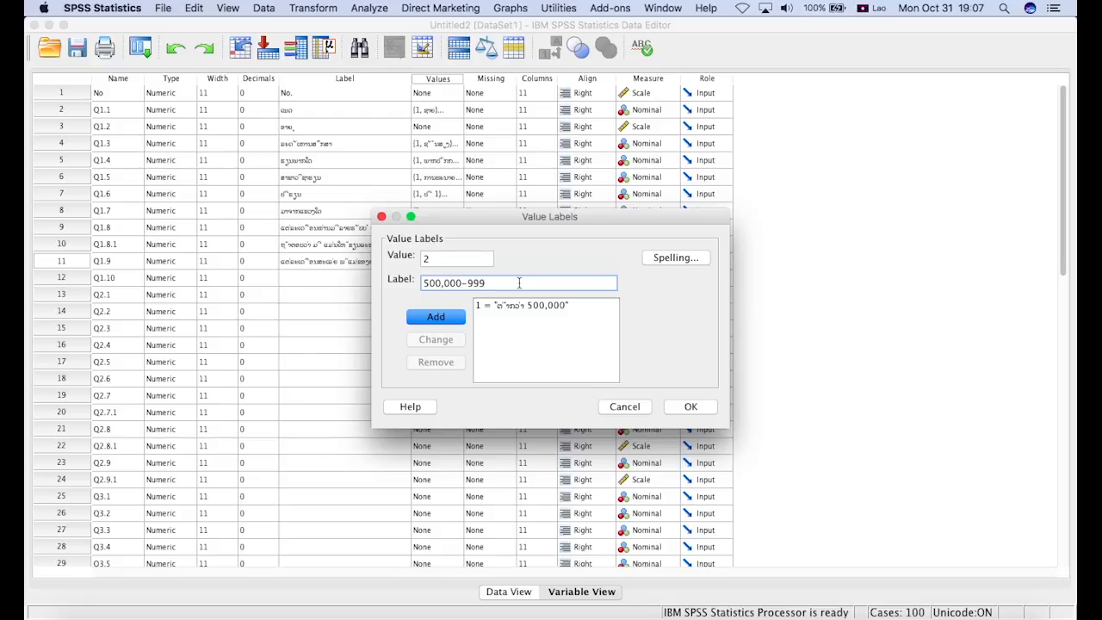
click(440, 317)
- Complete the Q1.9 value labels with 3 = 1,000,000-1,499,999 and 4 = 1,500,000 ຂຶ້ນໄປ
text(3)
key(Tab)
text(1,00)
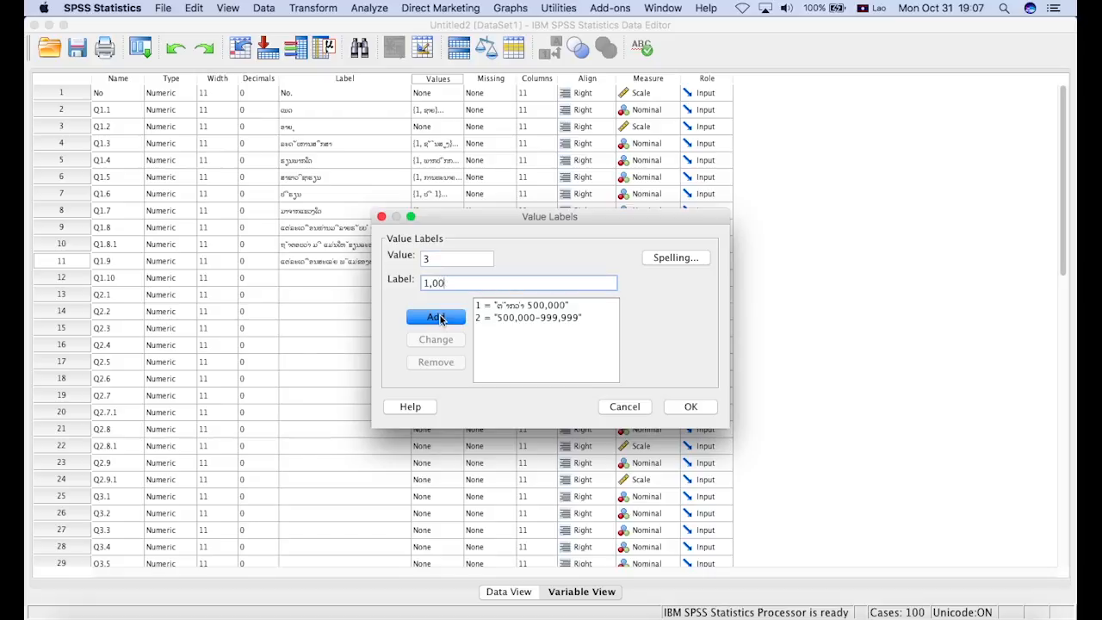
text(0,000-)
key(super+Tab)
key(super+Tab)
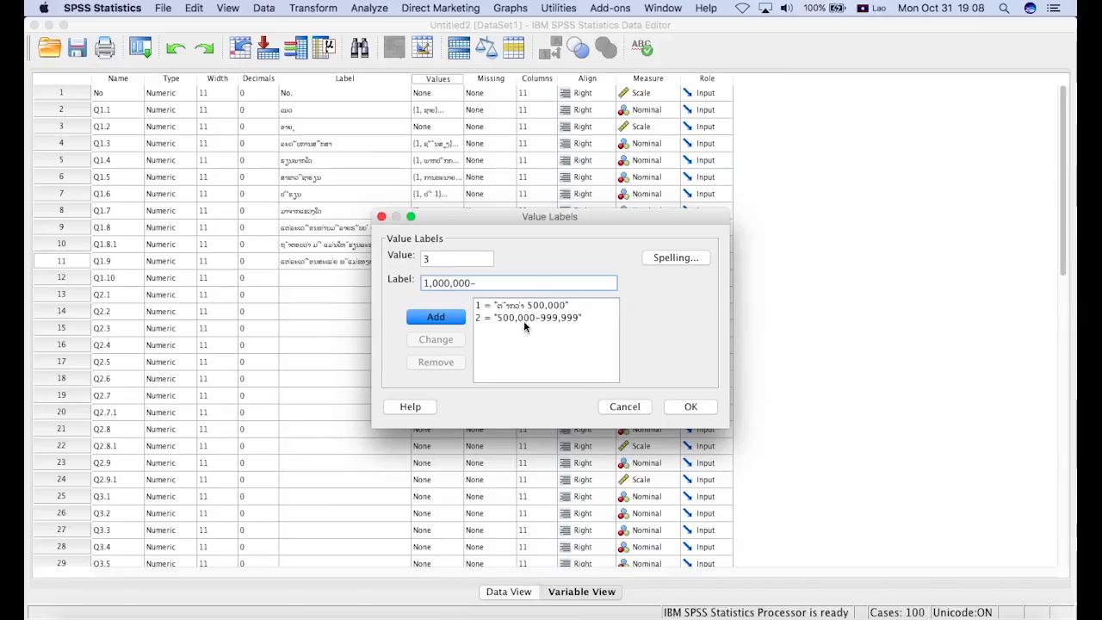
text(1,499,999)
key(Return)
text(4)
key(Tab)
key(super+Tab)
key(super+Tab)
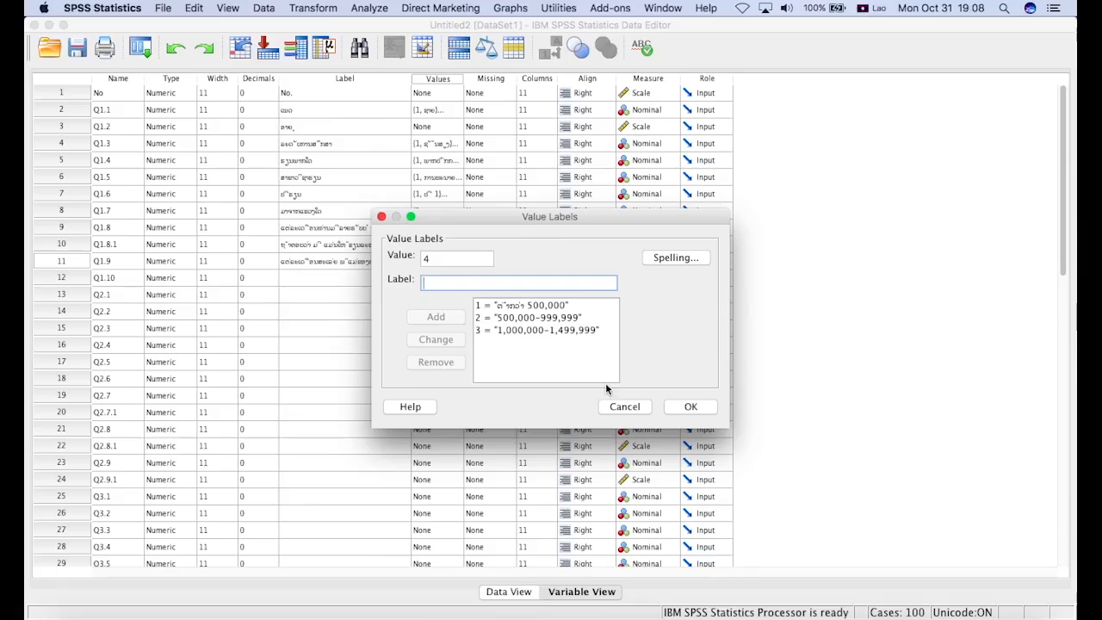
text(1,500,)
text(ຶ້ນໄປ)
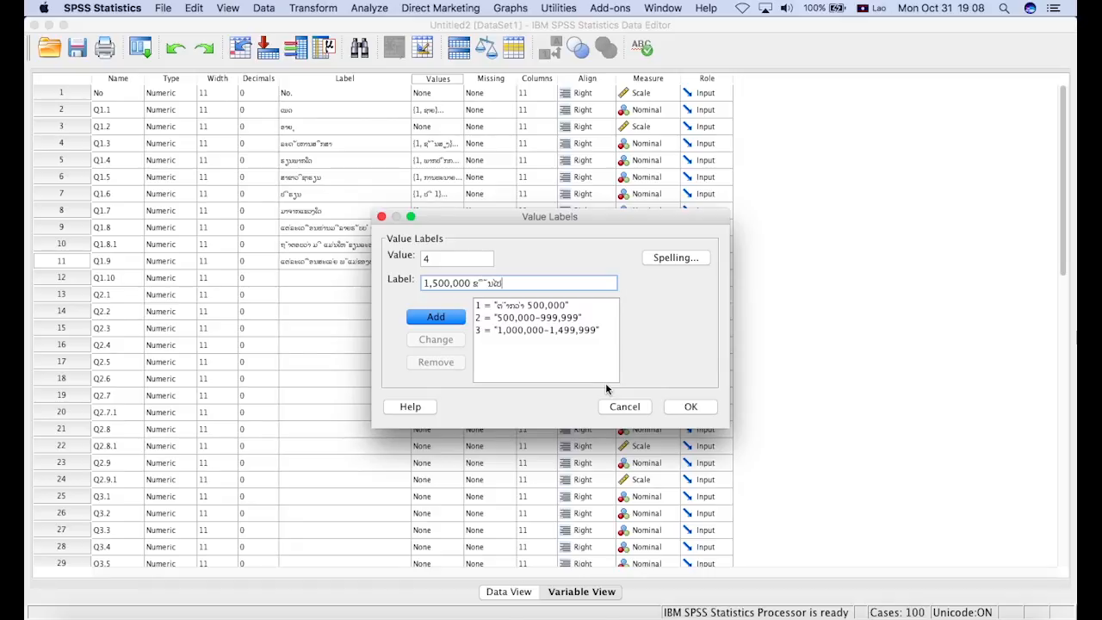
key(Return)
click(691, 407)
- Copy the Q1.10 question text from the Excel Questions sheet into the label of Q1.10 in SPSS
click(344, 278)
click(484, 612)
click(311, 389)
key(super+c)
scroll(312, 407, down, 1)
key(super+Tab)
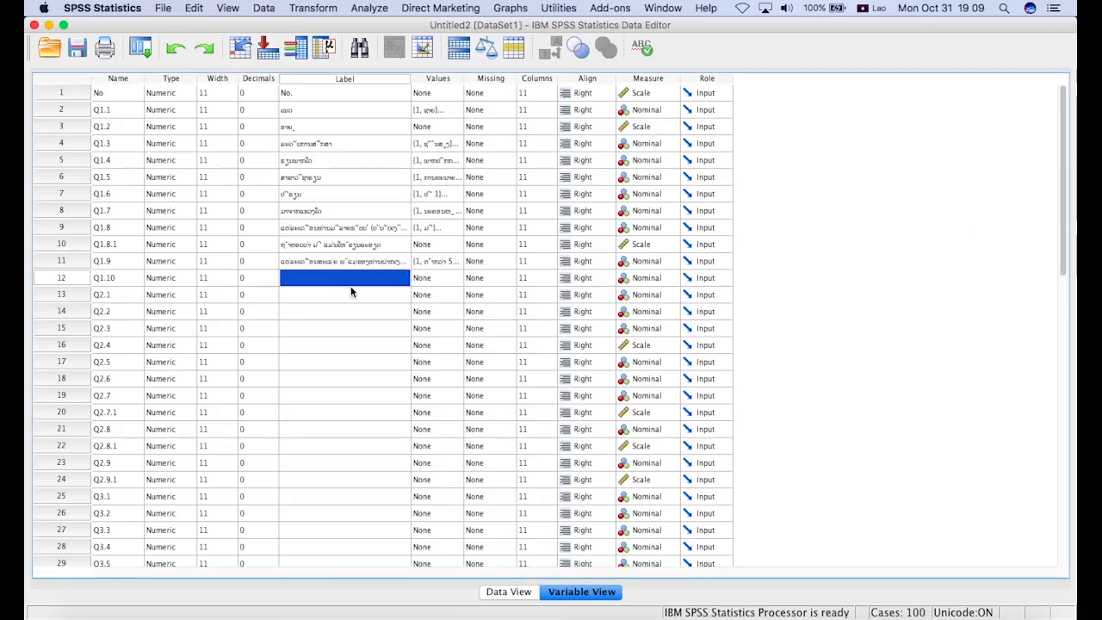
key(super+v)
- Add the value labels 1 = 1 ຄັ້ງຕໍ່ເດືອນ and 2 = 2-3 ຄັ້ງຕໍ່ເດືອນ to Q1.10, following the Excel codes
click(425, 281)
click(456, 280)
click(382, 612)
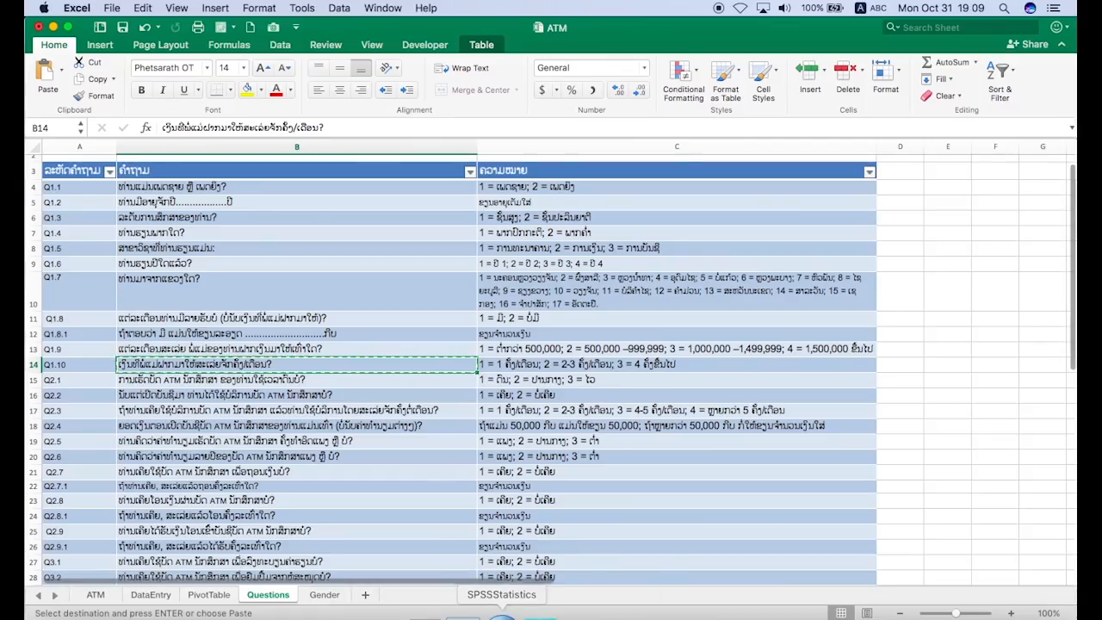
click(495, 612)
text(1)
click(558, 288)
text(1 ໍັ້ງຕໍ່ເດືອນ)
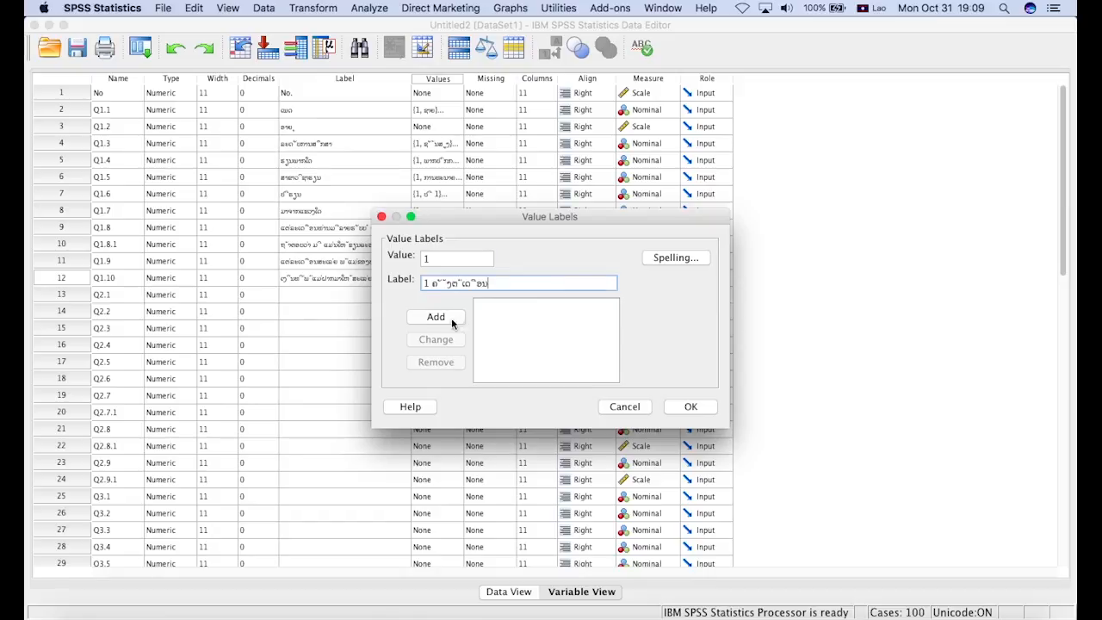
click(451, 318)
click(485, 263)
text(2)
key(Tab)
text(2-3 ຄັ້ງຕໍ່ເດືອນ)
click(435, 316)
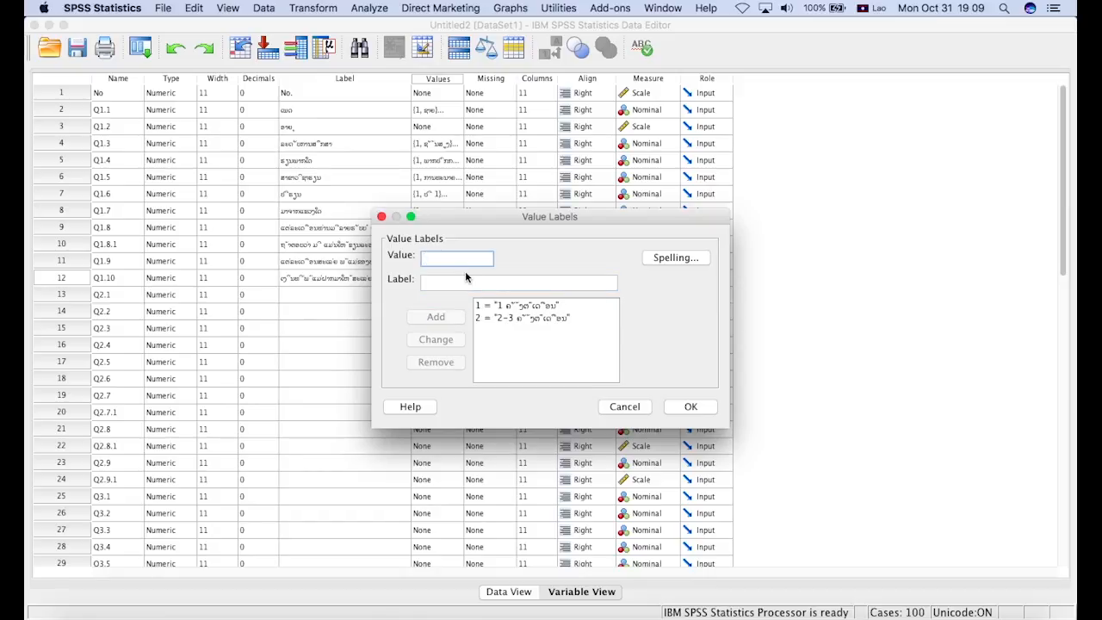
- Complete the Q1.10 value labels with 3 = 4 ຄັ້ງຂຶ້ນໄປ
text(3)
key(Tab)
text(4 ຄັ້ງຂ)
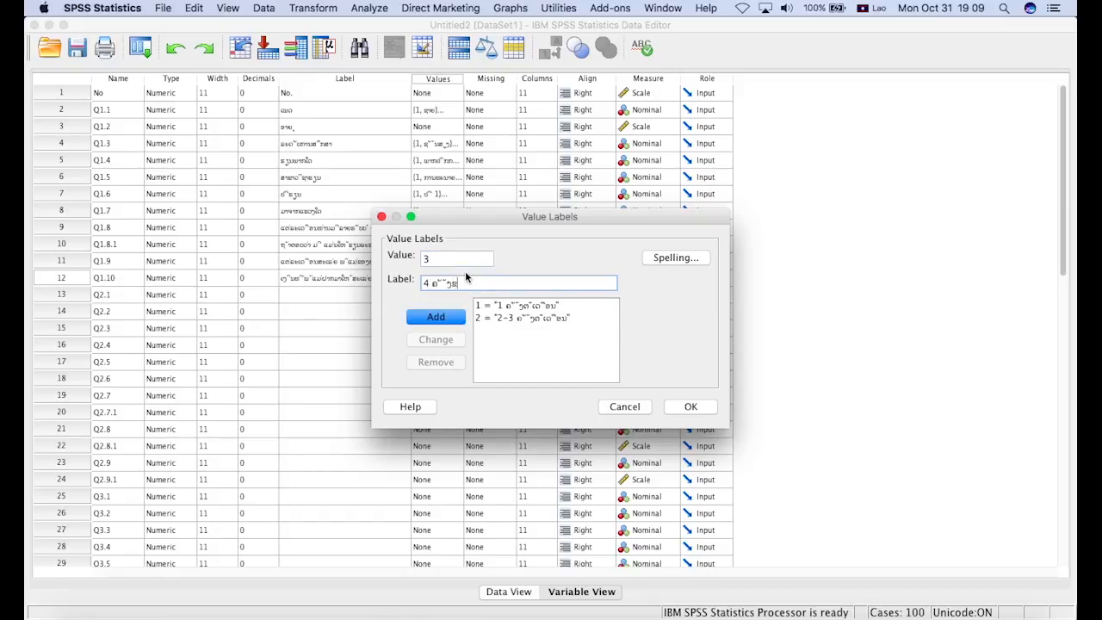
text(ຶ້ນໄປ)
click(427, 316)
click(690, 407)
- Copy the Q2.1 question text from the Excel Questions sheet into the label of Q2.1 in SPSS
click(366, 296)
click(379, 615)
click(273, 377)
key(super+c)
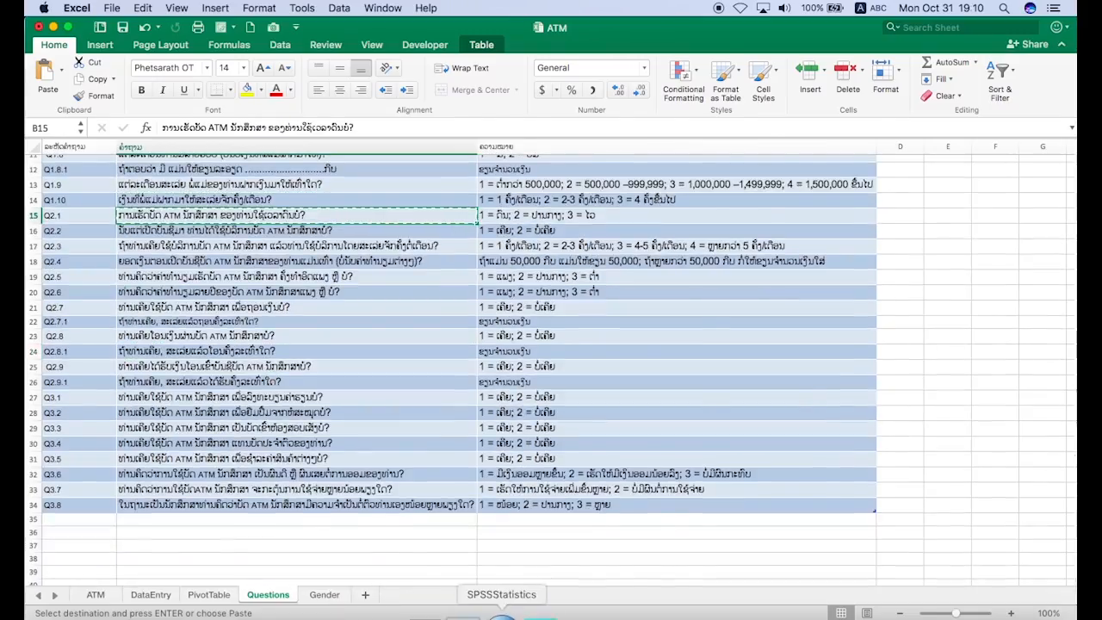
click(501, 616)
key(super+v)
- Define the value labels of Q2.1 from the Excel codes as 1 = ດົນ, 2 = ປານກາງ and 3 = ໄວ
click(430, 298)
click(378, 616)
click(502, 616)
click(456, 294)
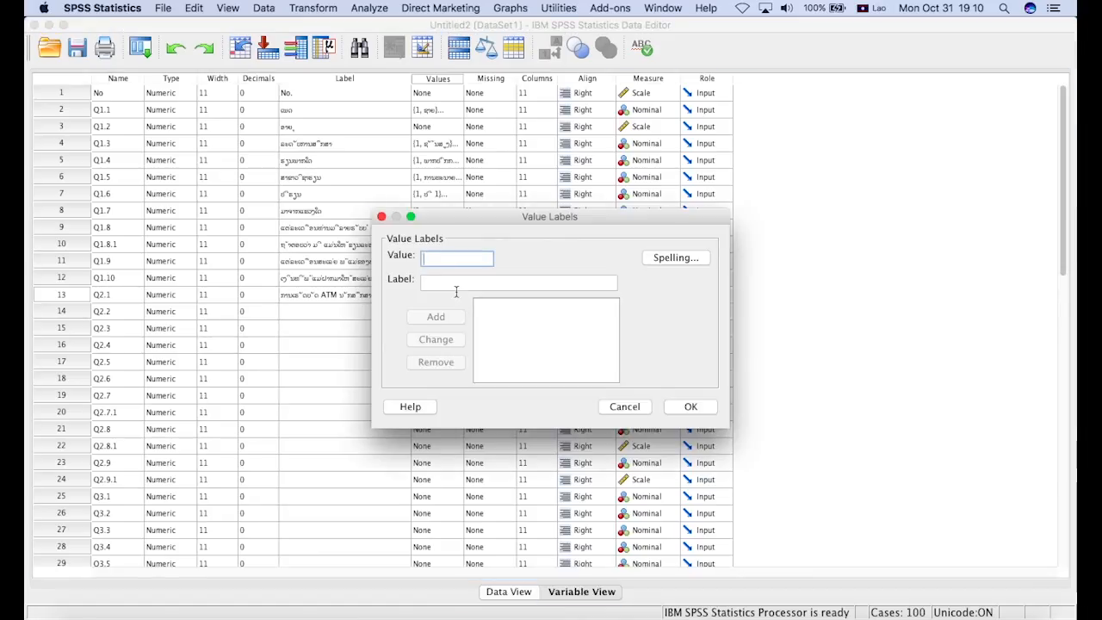
text(1)
key(Tab)
text(ດົນ)
click(437, 316)
text(2)
click(437, 316)
text(3)
click(691, 406)
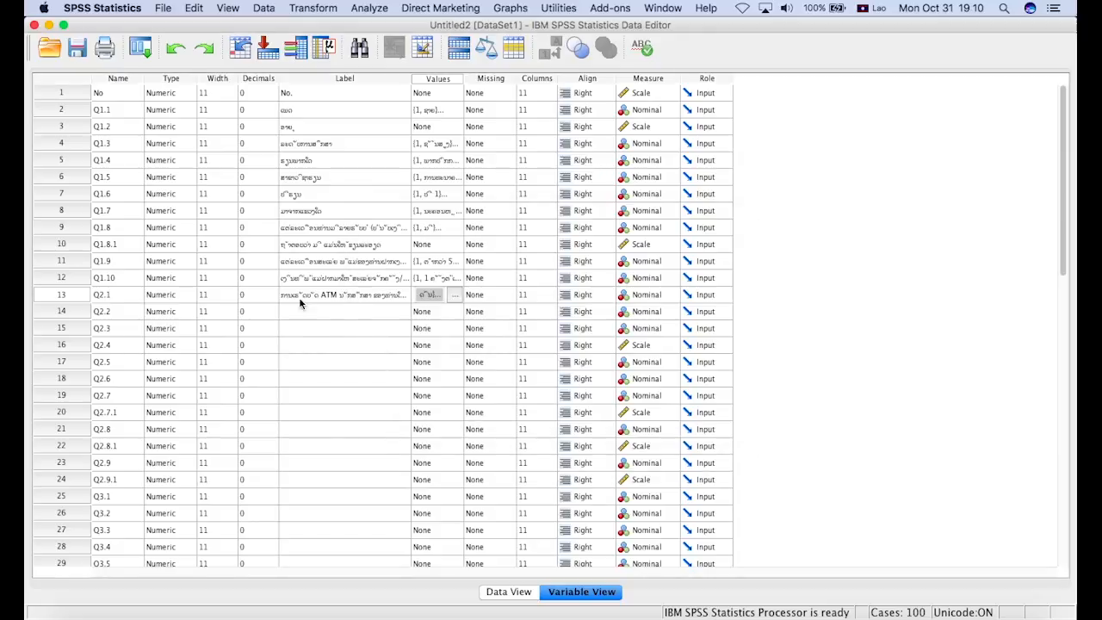
- Copy the Q2.2 question text from the Excel Questions sheet into the label of Q2.2 in SPSS
click(300, 311)
click(378, 615)
click(329, 230)
key(super+c)
click(502, 616)
key(super+v)
- Define the value labels of Q2.2 as 1 = ເຄີຍ and 2 = ບໍ່ເຄີຍ
click(432, 313)
click(457, 312)
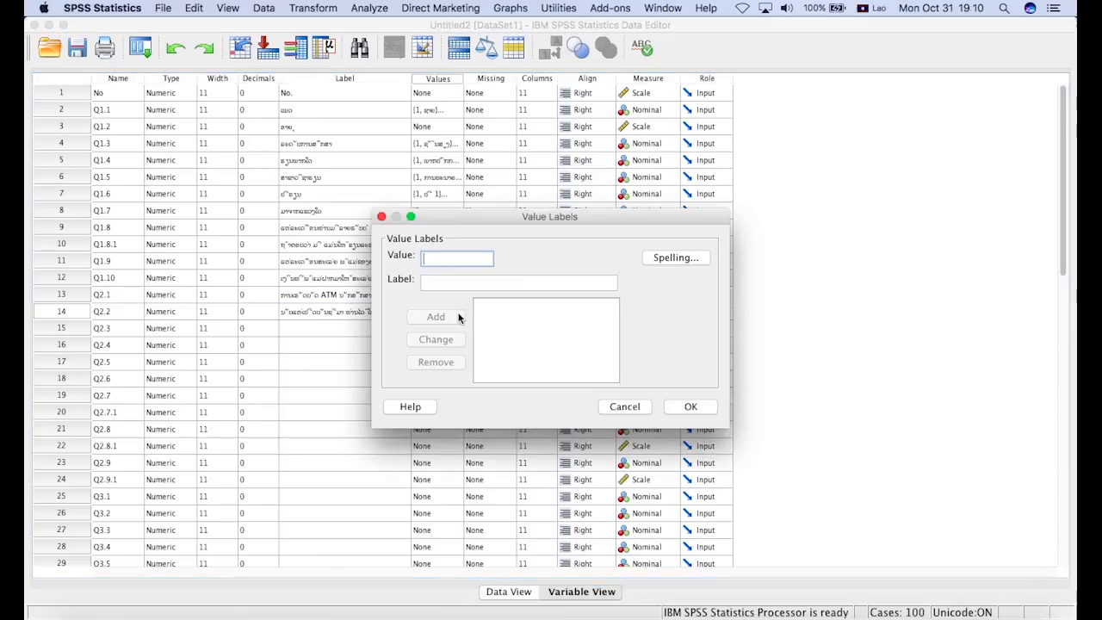
text(1)
key(Tab)
text(ດຄ)
click(457, 316)
text(2)
key(Tab)
text(ບໍ່ດີ)
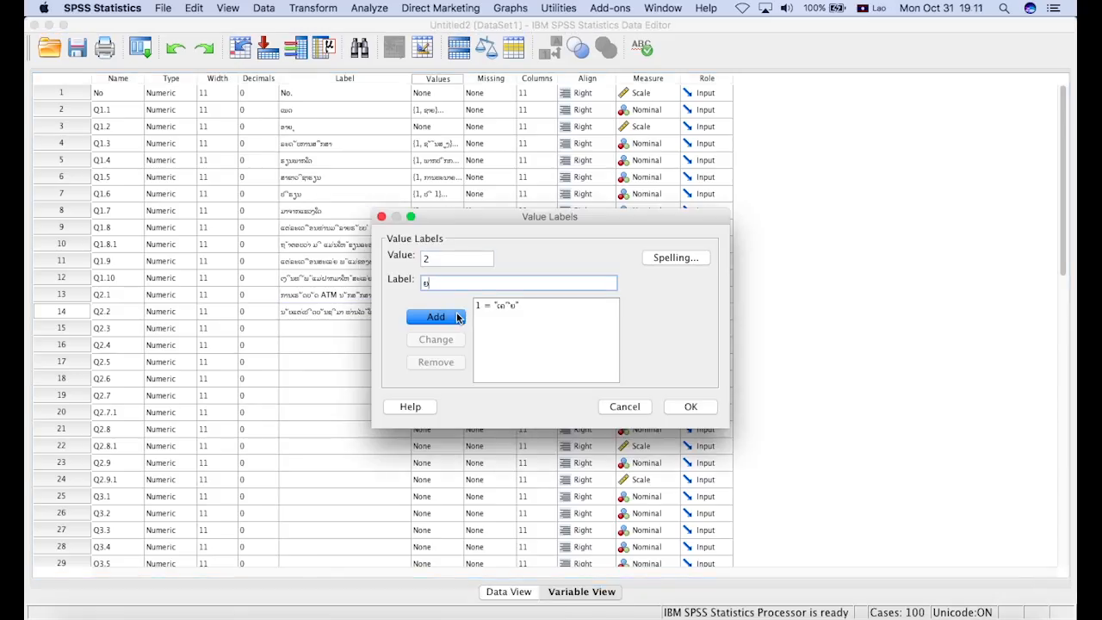
click(456, 316)
- Copy the Q2.3 question text from the Excel Questions sheet into the label of Q2.3 in SPSS
click(379, 616)
click(293, 246)
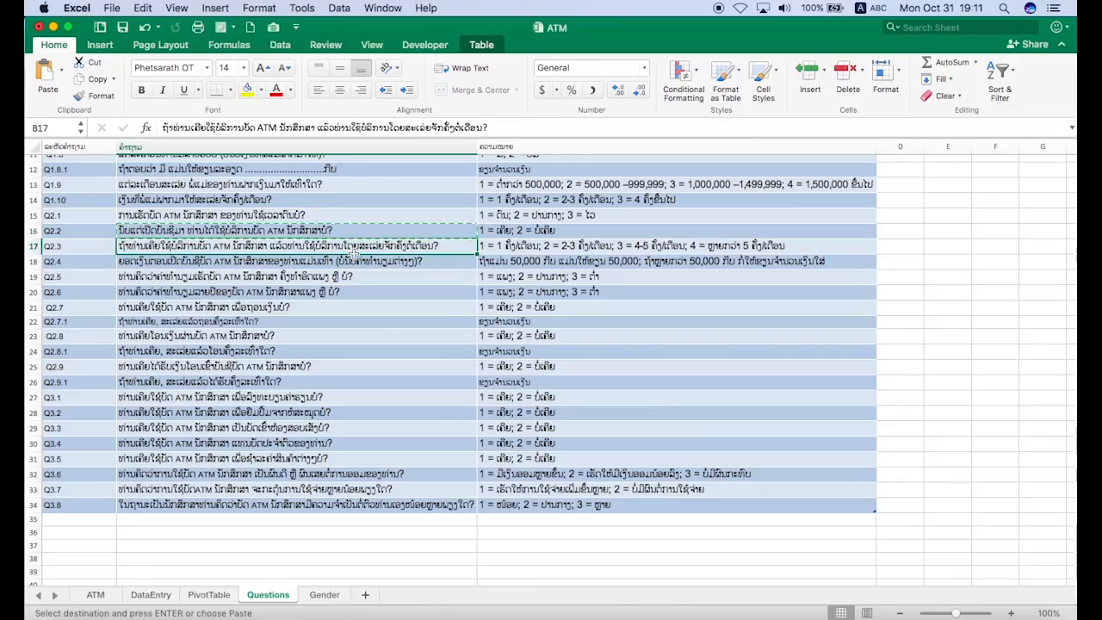
key(super+c)
click(418, 615)
click(368, 327)
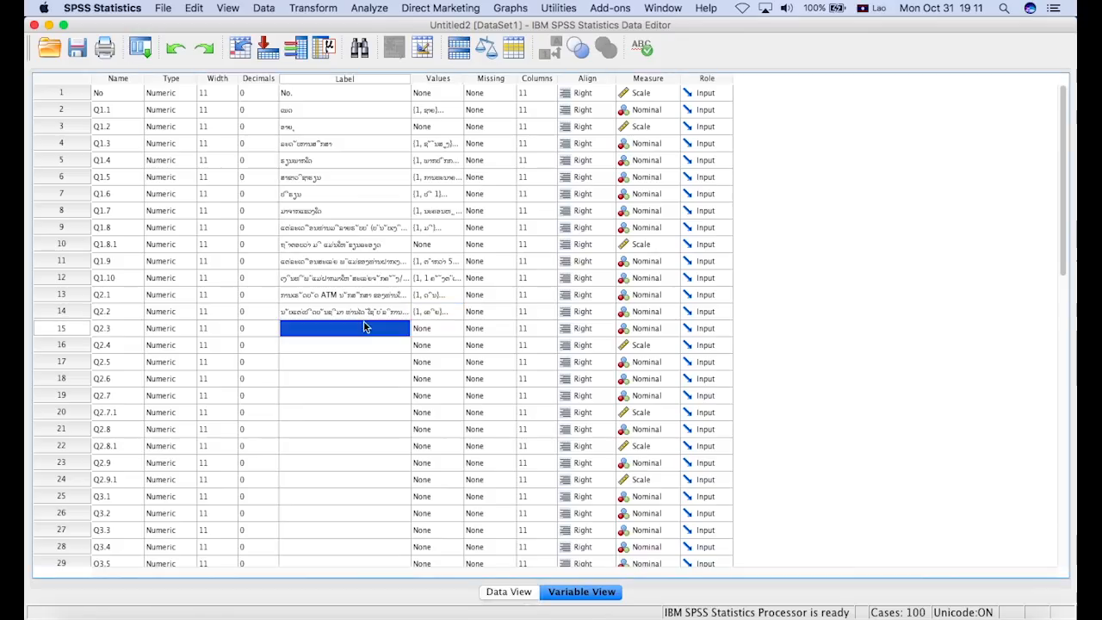
key(super+v)
- Add the Q2.3 value labels 1 = 1 ຄັ້ງຕໍ່ເດືອນ and 2 = 2-3 ຄັ້ງຕໍ່ເດືອນ, following the Excel codes
click(456, 328)
click(381, 616)
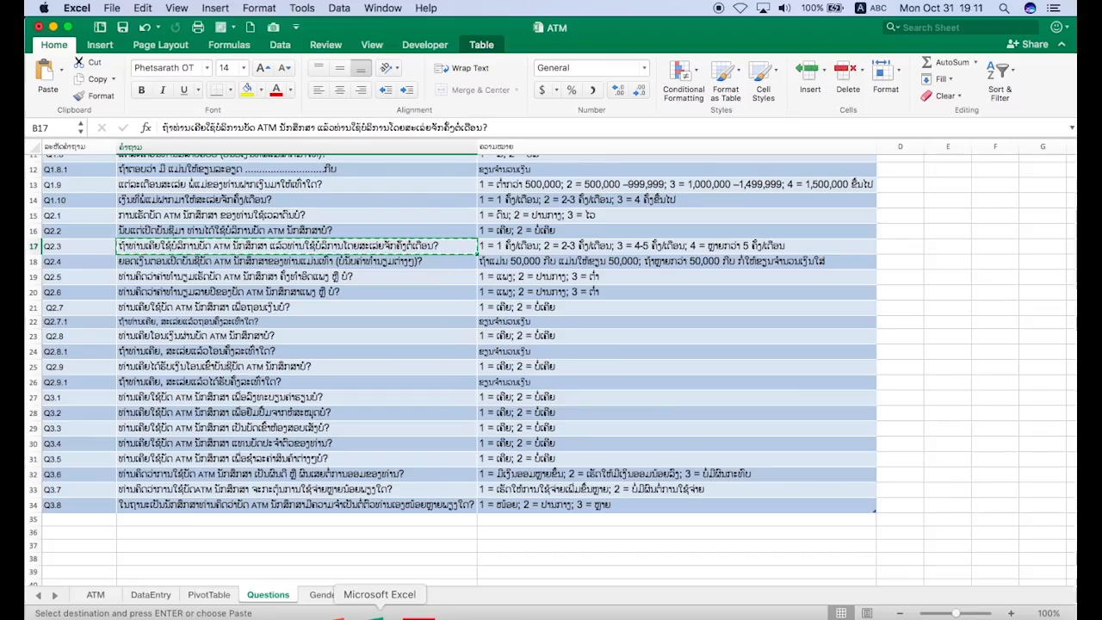
click(498, 616)
text(1)
key(Tab)
text(1 ຄັ້ງຕໍ່ເດືອນ)
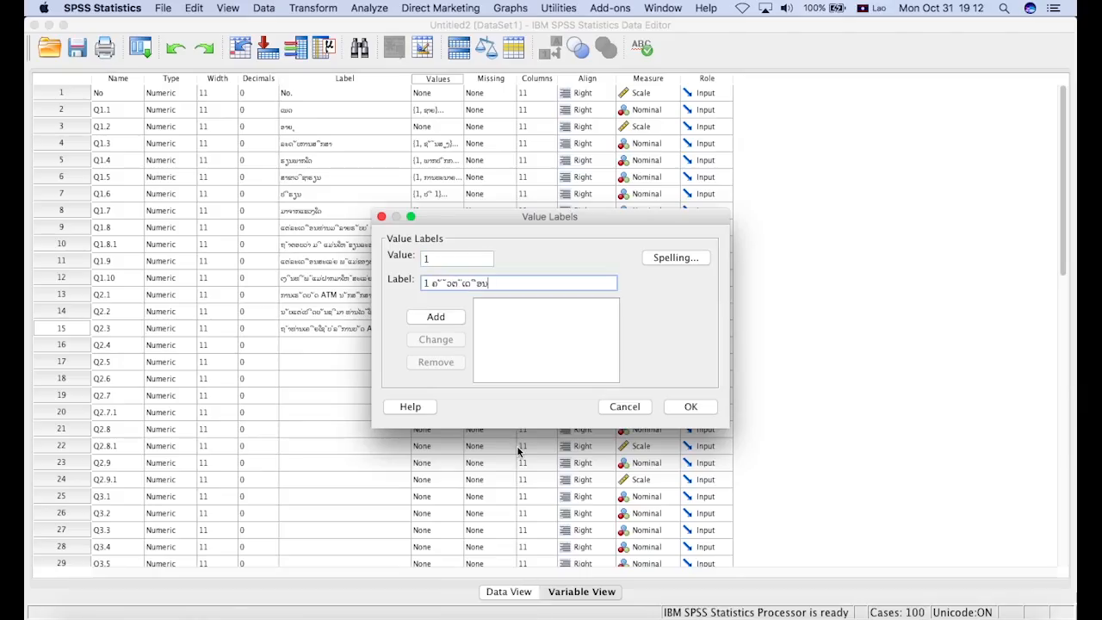
click(441, 318)
text(2)
key(Tab)
text(2-3ຄັ້ງຕໍ່ເດືອນ)
click(441, 319)
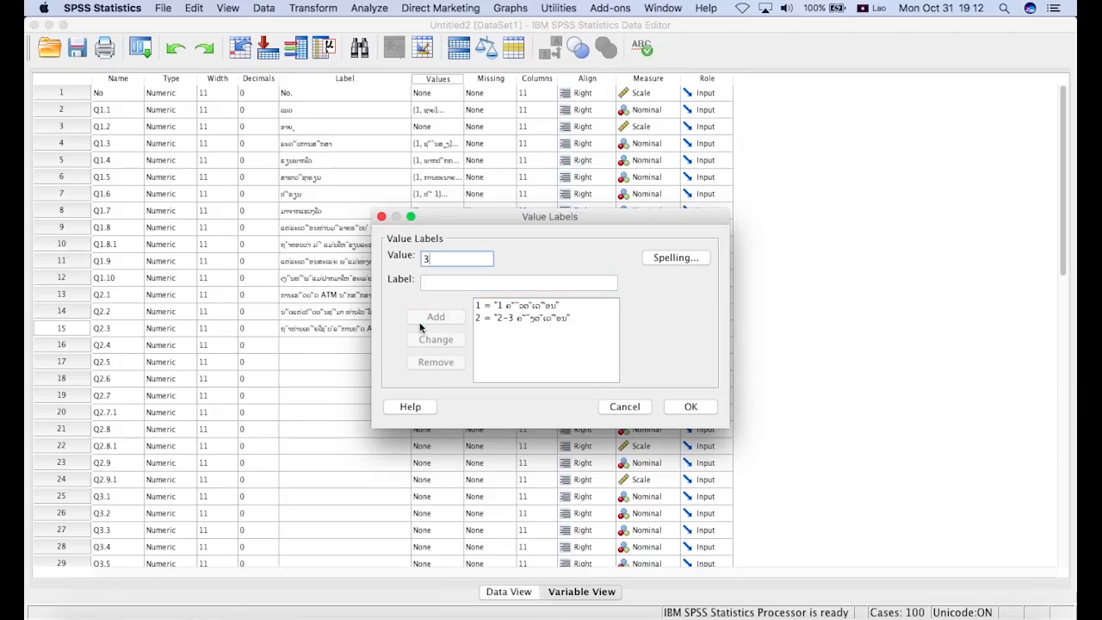
- Complete the Q2.3 value labels with 3 = 4-5 ຄັ້ງຕໍ່ເດືອນ and 4 = ຫຼາຍກວ່າ 5 ຄັ້ງ, and apply them
click(381, 616)
click(498, 617)
text(3)
key(Tab)
text(4)
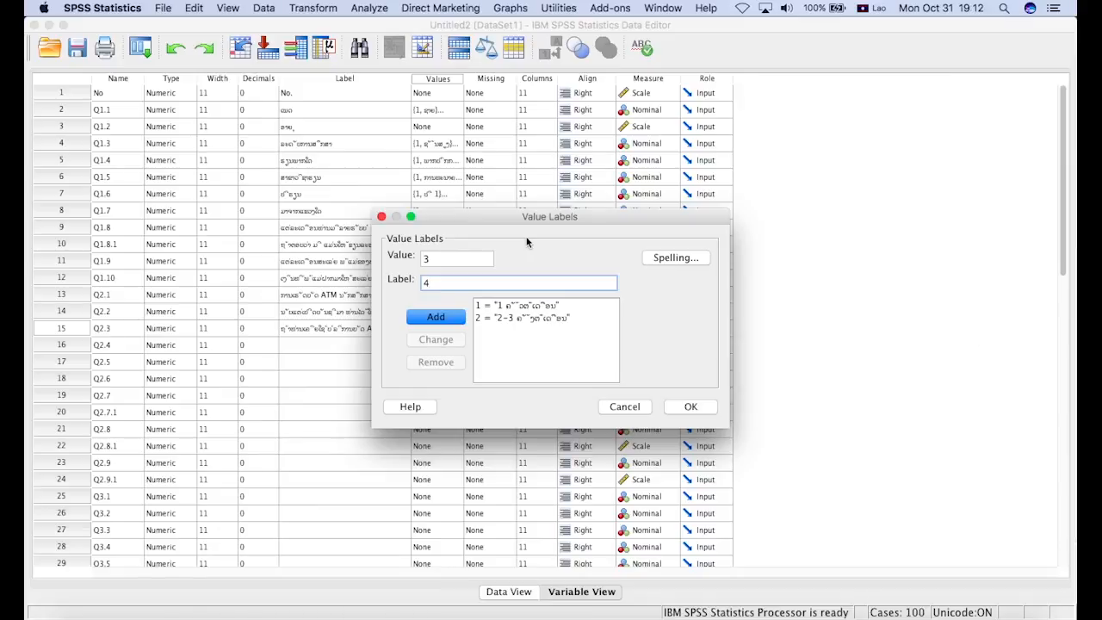
text(-5 ຄັ້ງຕໍ່້ດືອນ)
click(480, 283)
key(BackSpace)
text(ເ)
click(439, 318)
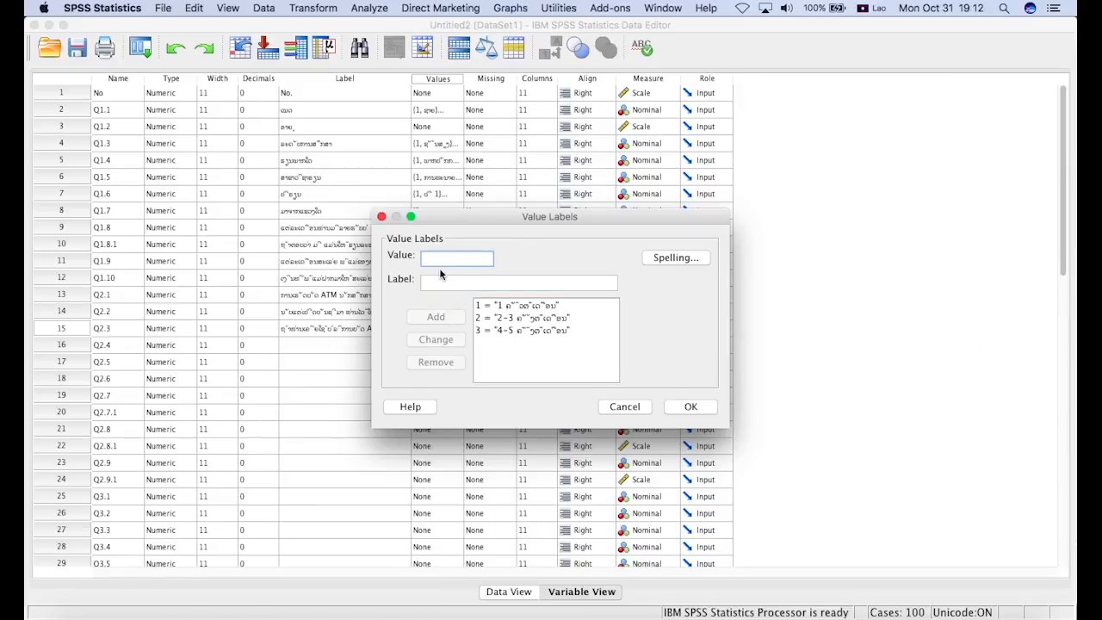
text(4)
key(Tab)
text(ຫຼາຍກວ່າ 5 ຄັ້ງຕໍ່ເດືອນ)
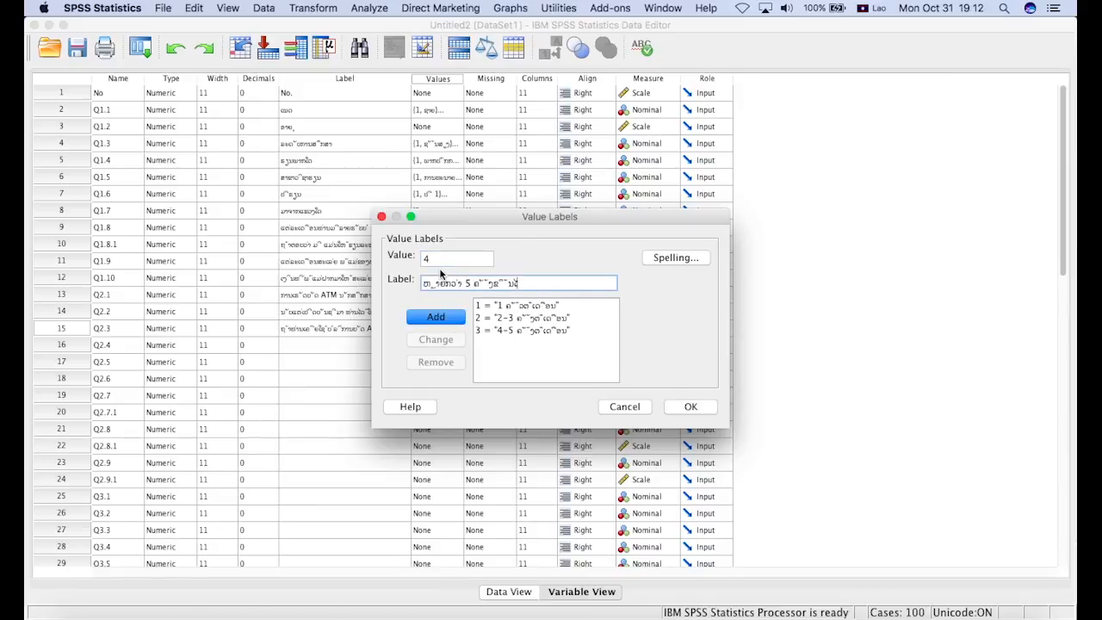
click(439, 318)
click(690, 407)
- Copy the Q2.4 question text from the Excel Questions sheet into the label of Q2.4 in SPSS
click(381, 617)
click(297, 261)
key(super+c)
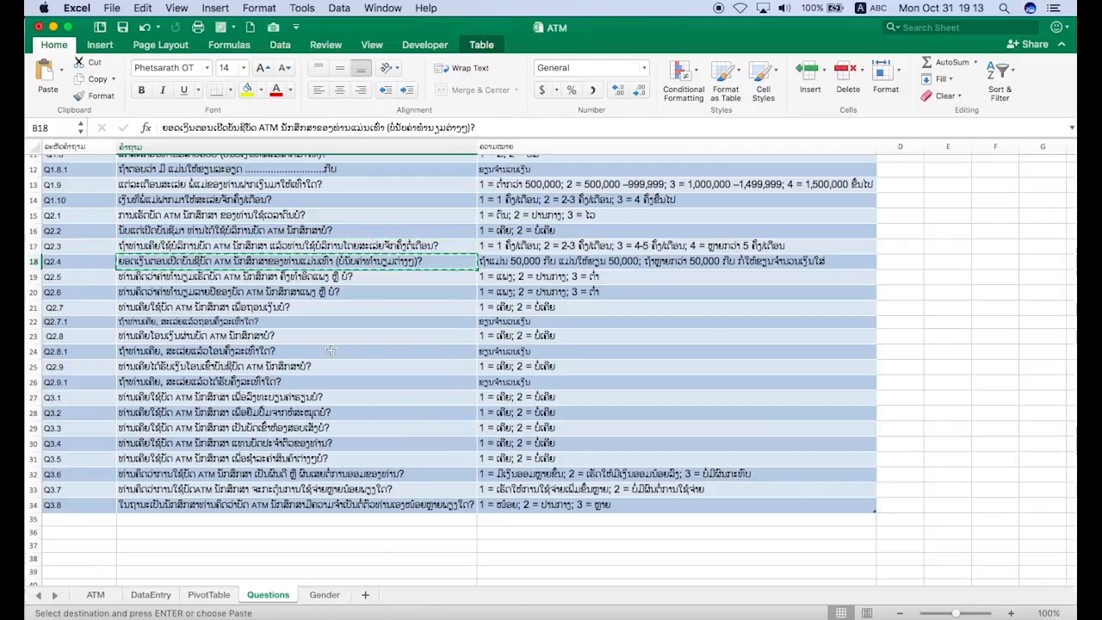
click(499, 616)
click(352, 347)
key(super+v)
key(Tab)
- Copy the Q2.5 question text from the Excel Questions sheet into the label of Q2.5 in SPSS
click(379, 616)
click(327, 277)
key(super+c)
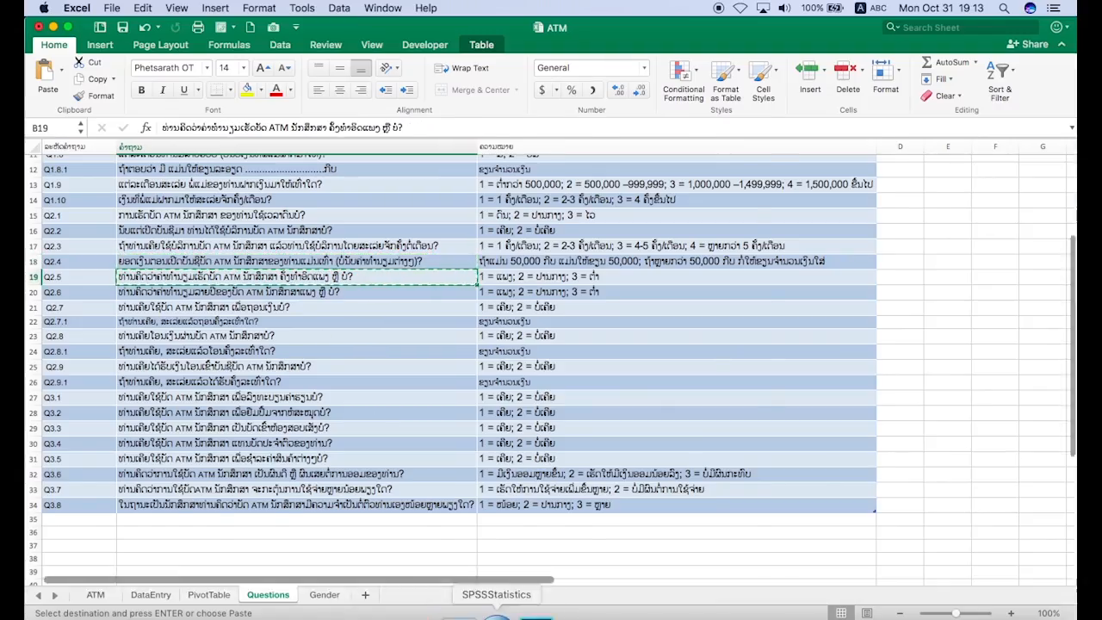
click(484, 616)
click(352, 362)
key(super+v)
- Define the value labels of Q2.5 from the Excel codes as 1 = ແພງ, 2 = ປານກາງ and 3 = ຕ່ຳ
click(421, 363)
click(454, 362)
click(380, 616)
click(484, 617)
text(1)
key(Tab)
text(ແພງ)
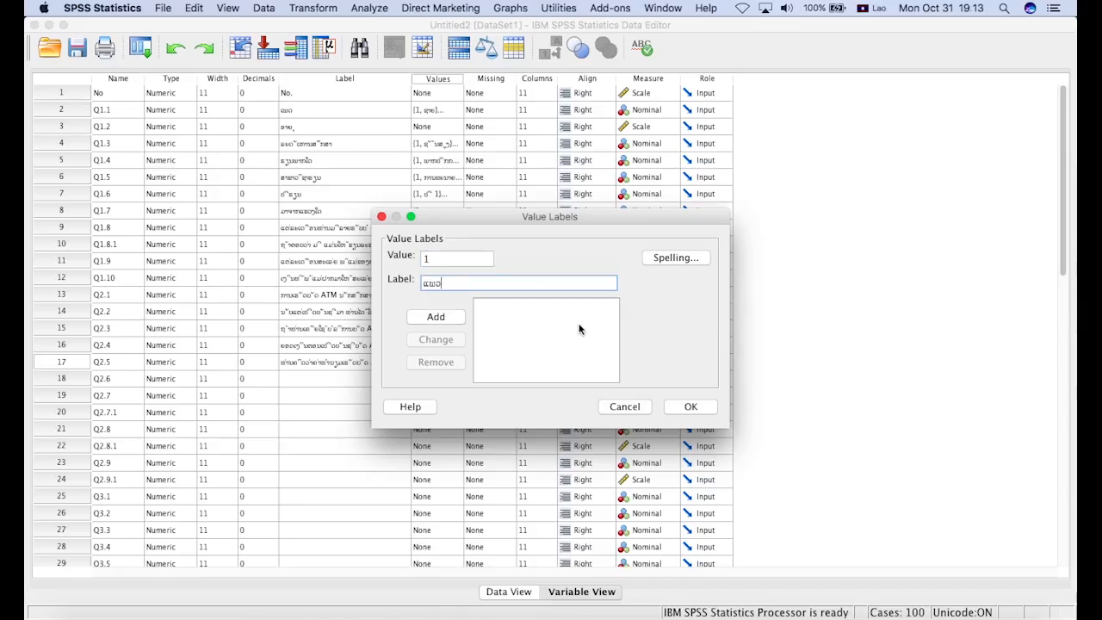
click(436, 319)
text(2)
key(Tab)
text(ປານກາງ)
click(436, 321)
text(3)
key(Tab)
text(ຕ່ຳ)
click(436, 321)
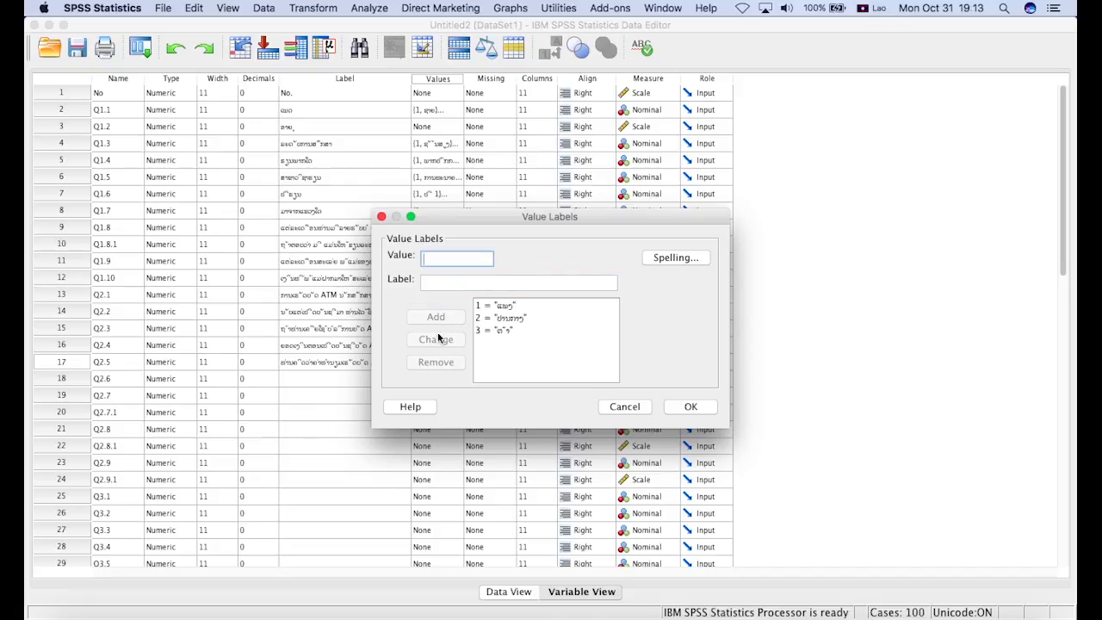
click(690, 407)
- Copy the Q2.6 question text from the Excel Questions sheet into the label of Q2.6 in SPSS
click(353, 379)
click(380, 617)
click(506, 615)
key(super+v)
click(422, 379)
click(454, 378)
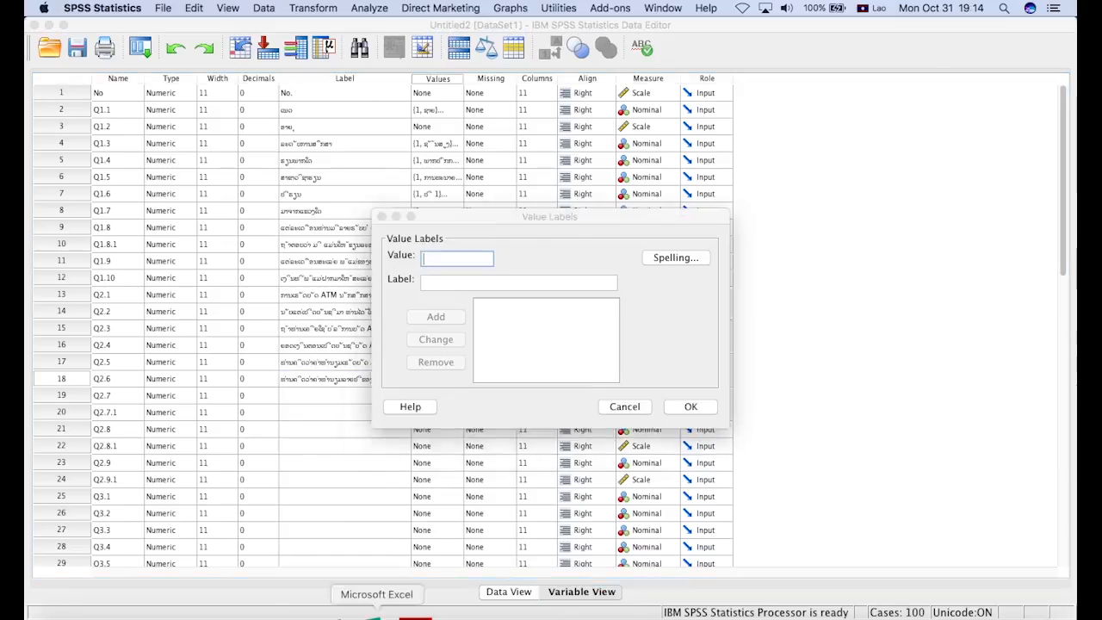
click(380, 617)
click(506, 614)
click(624, 406)
- Copy the value labels of Q2.5 to Q2.6 and check the pasted definitions
click(427, 364)
key(super+c)
click(438, 379)
key(super+v)
click(455, 379)
click(623, 407)
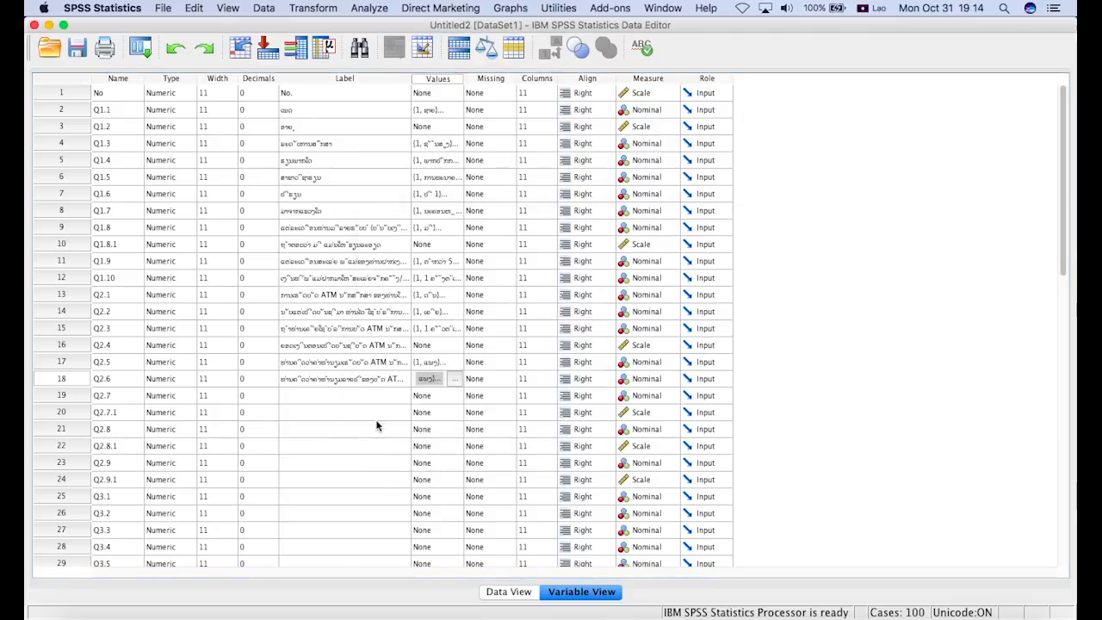
- Copy the Q2.7 question text from the Excel Questions sheet into the label of Q2.7 in SPSS
click(380, 616)
click(289, 308)
key(super+c)
click(507, 615)
click(353, 395)
key(super+v)
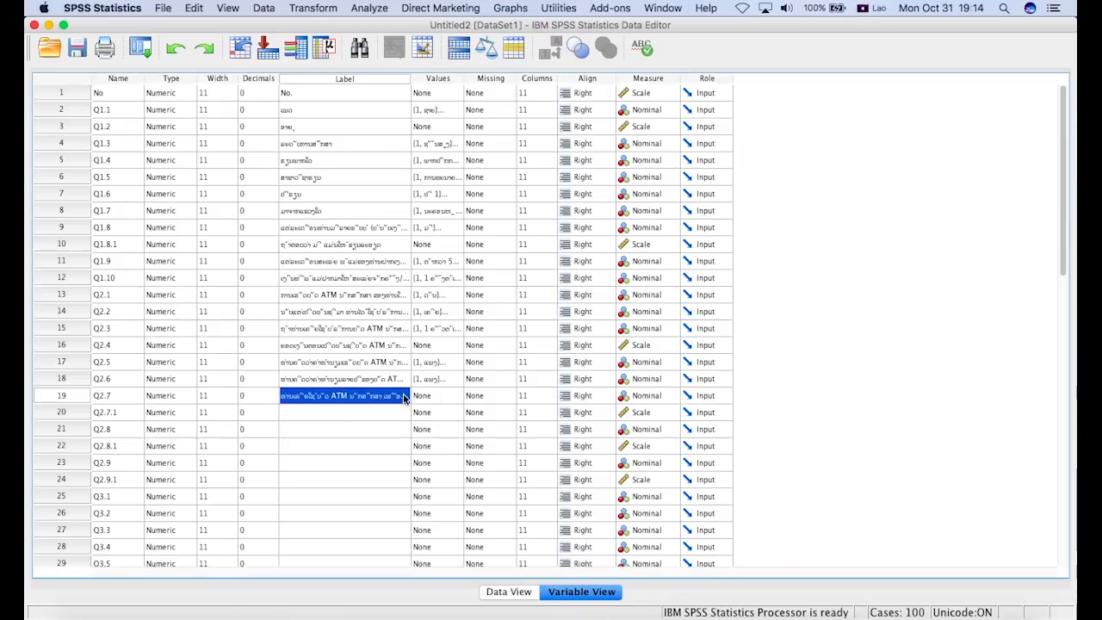
- Define the value labels of Q2.7 as 1 = ເຄີຍ and 2 = ບໍ່ເຄີຍ
click(454, 395)
text(1)
key(Tab)
text(ເຄີຍ)
click(433, 319)
text(2)
key(Tab)
text(ບໍ່ເຄີຍ)
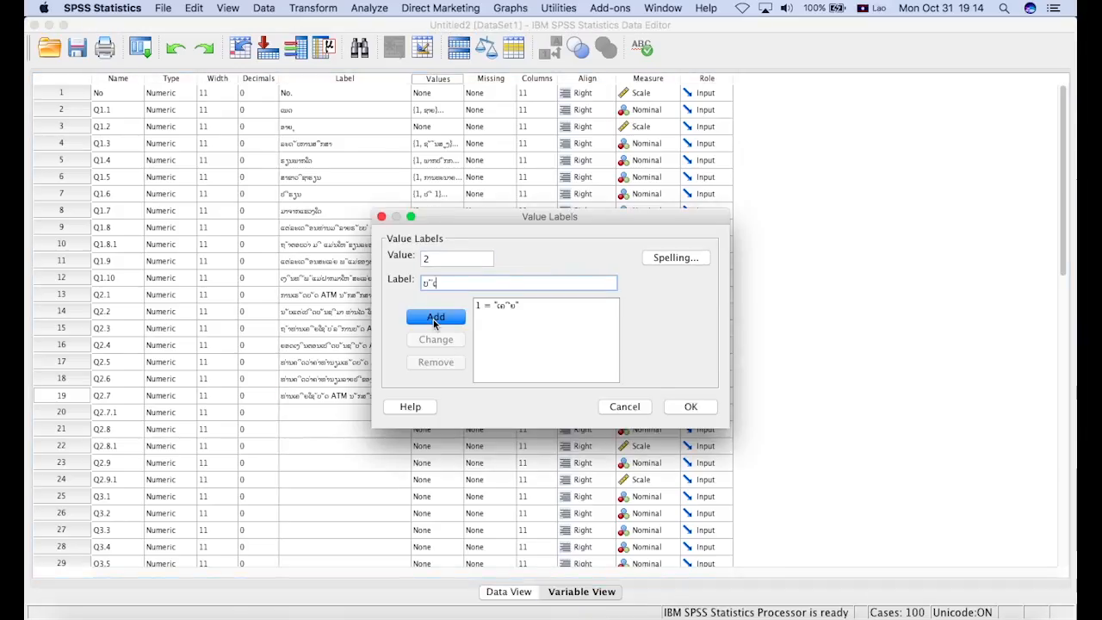
click(433, 318)
text(3)
key(Tab)
key(shift+Tab)
click(691, 406)
- Copy the Q2.7.1 question text from the Excel Questions sheet into the label of Q2.7.1 in SPSS
click(380, 616)
click(300, 333)
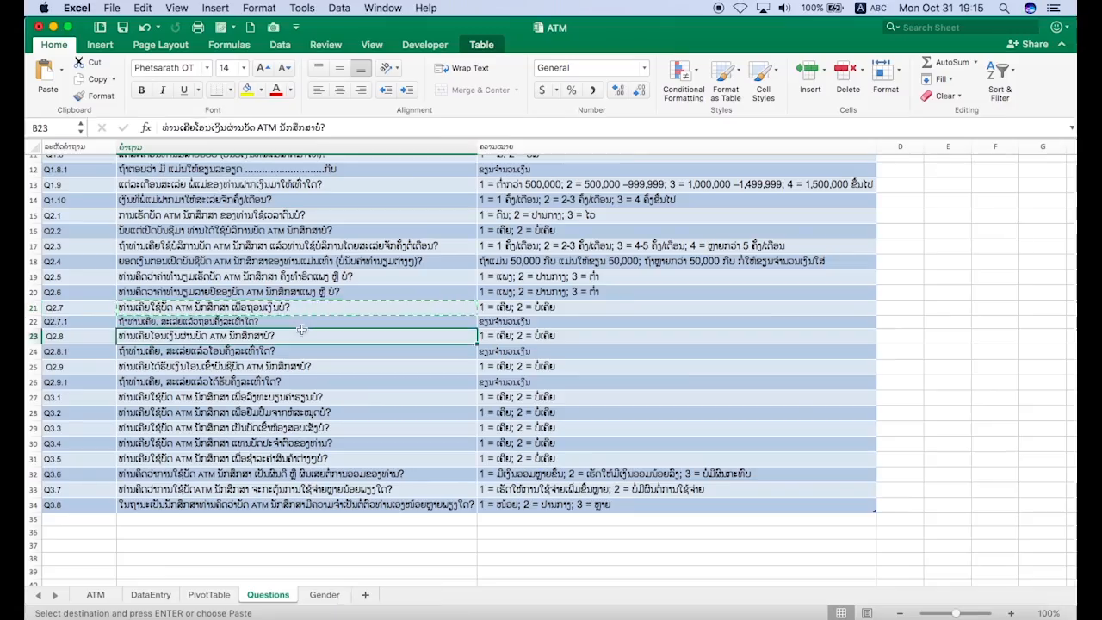
click(301, 320)
key(super+c)
click(506, 615)
click(357, 413)
key(super+v)
- Copy the Q2.8 question text from Excel into the label of Q2.8 and give the variable the ເຄີຍ / ບໍ່ເຄີຍ value labels
click(359, 428)
click(380, 616)
click(300, 333)
key(super+c)
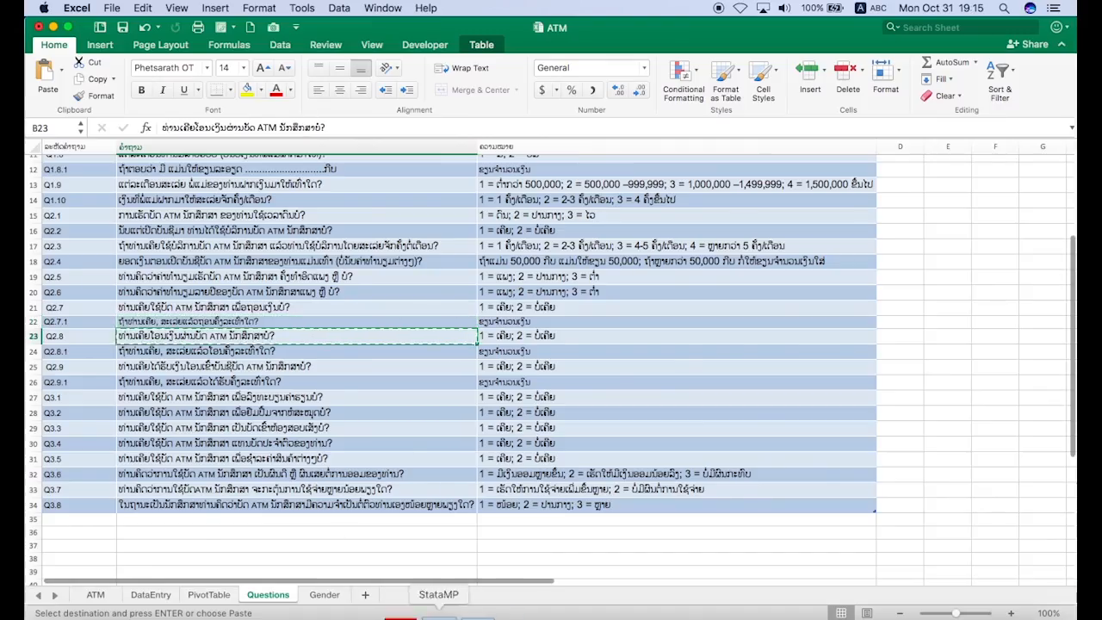
click(506, 615)
key(super+v)
click(437, 429)
- Copy the Q2.8.1 question text from the Excel Questions sheet into the label of Q2.8.1 in SPSS
click(379, 617)
click(345, 351)
key(super+c)
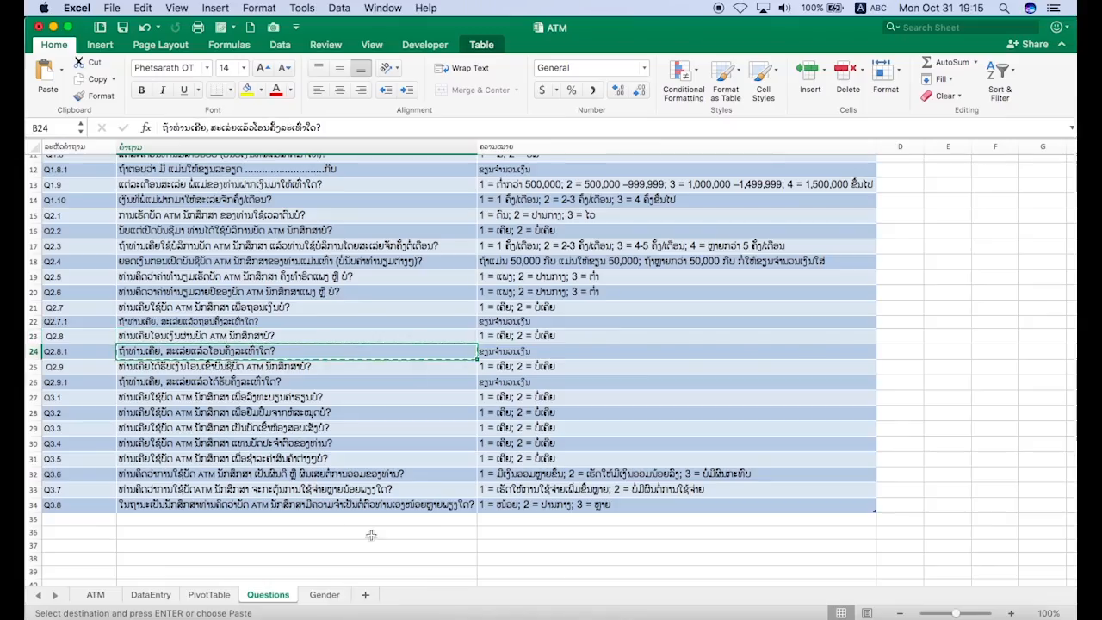
click(506, 614)
click(371, 446)
key(super+v)
- Copy the Q2.9 question text from the Excel Questions sheet into the label of Q2.9 in SPSS
click(371, 463)
click(380, 616)
click(345, 367)
key(super+c)
click(503, 614)
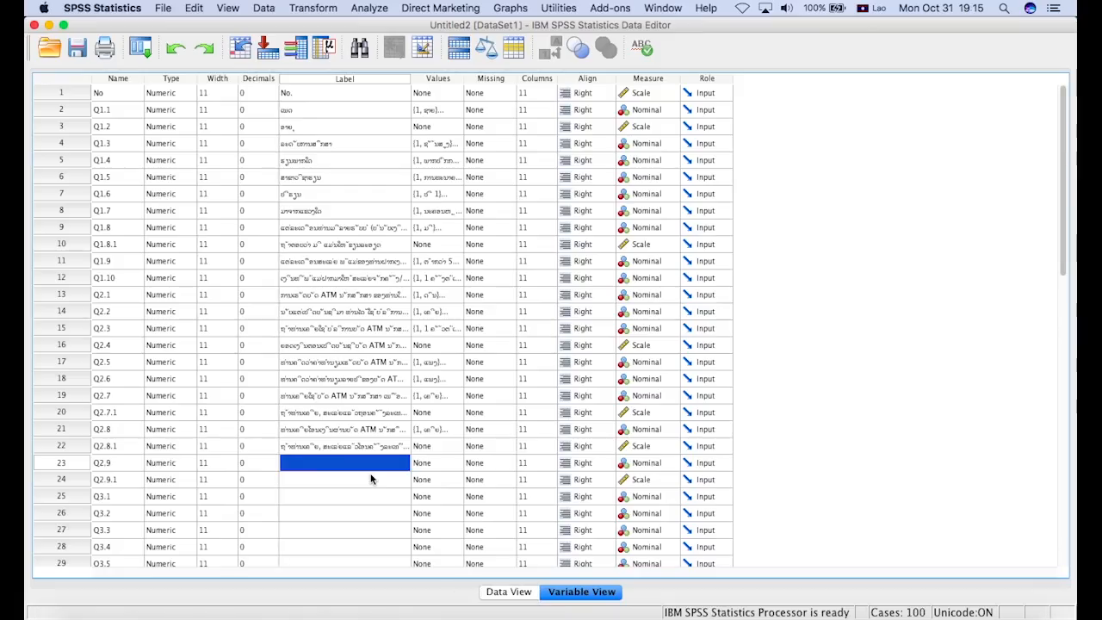
key(super+v)
- Copy the value labels of Q2.8 to Q2.9
click(435, 428)
key(super+c)
click(435, 465)
key(super+v)
- Copy the Q2.9.1 question text from the Excel Questions sheet into the label of Q2.9.1 in SPSS
click(380, 617)
click(323, 382)
key(super+c)
click(503, 615)
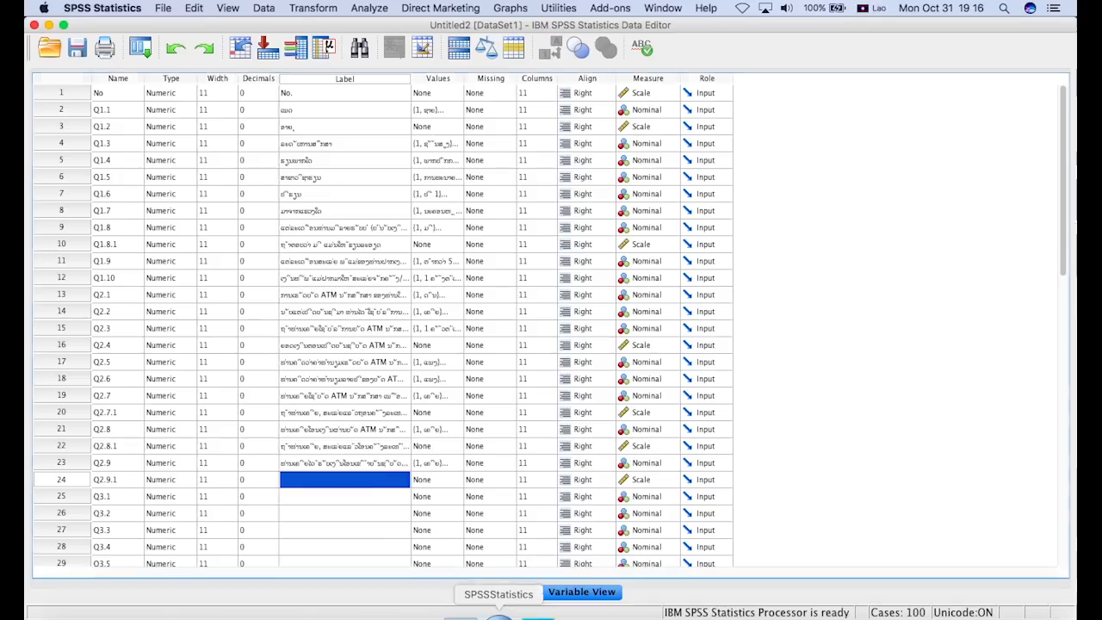
key(super+v)
- Copy the Q3.1 question text from the Excel Questions sheet into the label of Q3.1 in SPSS
click(365, 497)
click(380, 617)
click(323, 398)
click(505, 615)
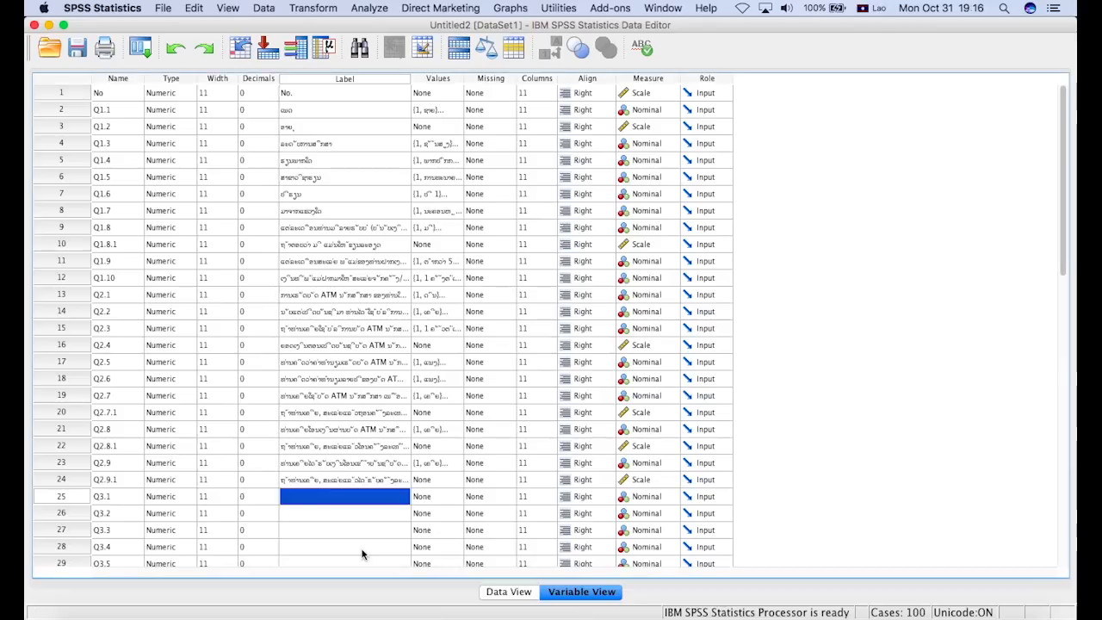
key(super+v)
- Check the Excel codes for Q3.1 to Q3.5 and paste the ເຄີຍ / ບໍ່ເຄີຍ value labels into all five variables
scroll(345, 430, down, 5)
click(379, 616)
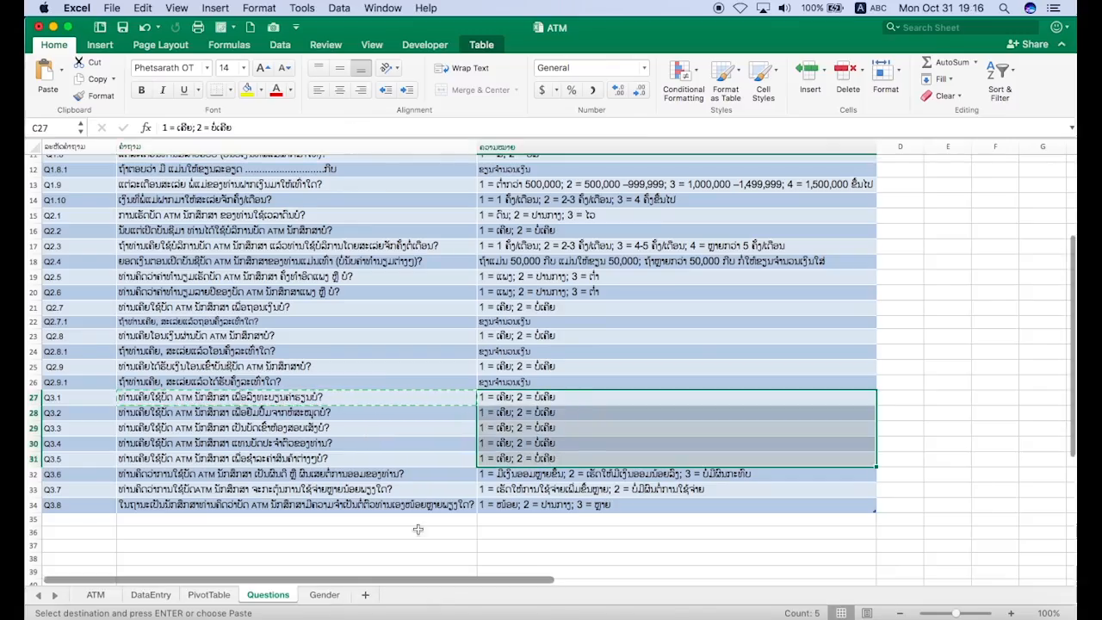
click(503, 614)
click(434, 228)
key(shift+Down)
key(shift+Down)
key(shift+Down)
key(shift+Down)
key(super+v)
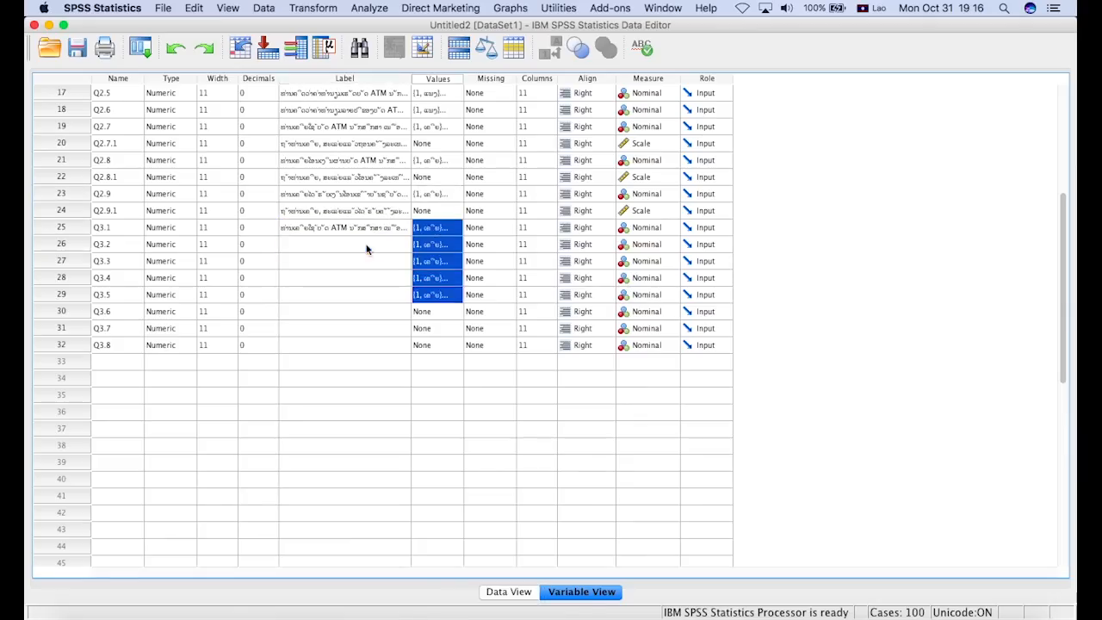
- Copy the Q3.2 to Q3.5 question texts from the Excel Questions sheet into the labels of Q3.2 to Q3.5 in SPSS
click(367, 247)
click(380, 614)
click(307, 413)
key(shift+Down)
key(shift+Down)
key(shift+Down)
key(super+c)
click(504, 615)
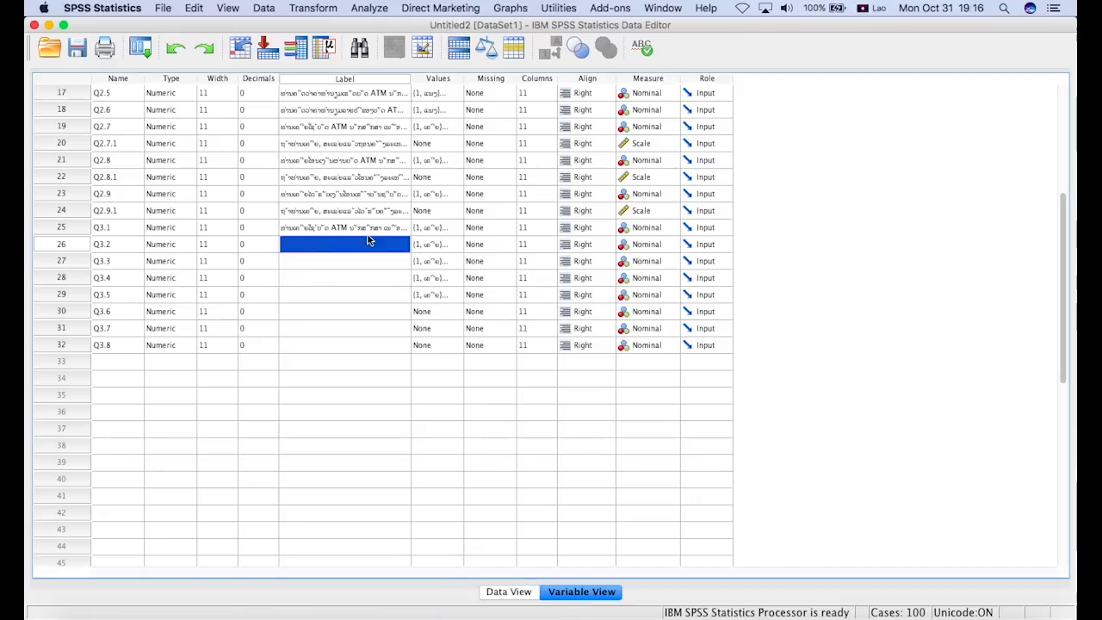
key(super+v)
- Copy the Q3.6 to Q3.8 question texts from the Excel Questions sheet into the labels of Q3.6 to Q3.8 in SPSS
click(377, 614)
click(344, 472)
key(shift+Down)
key(shift+Down)
key(super+c)
click(503, 615)
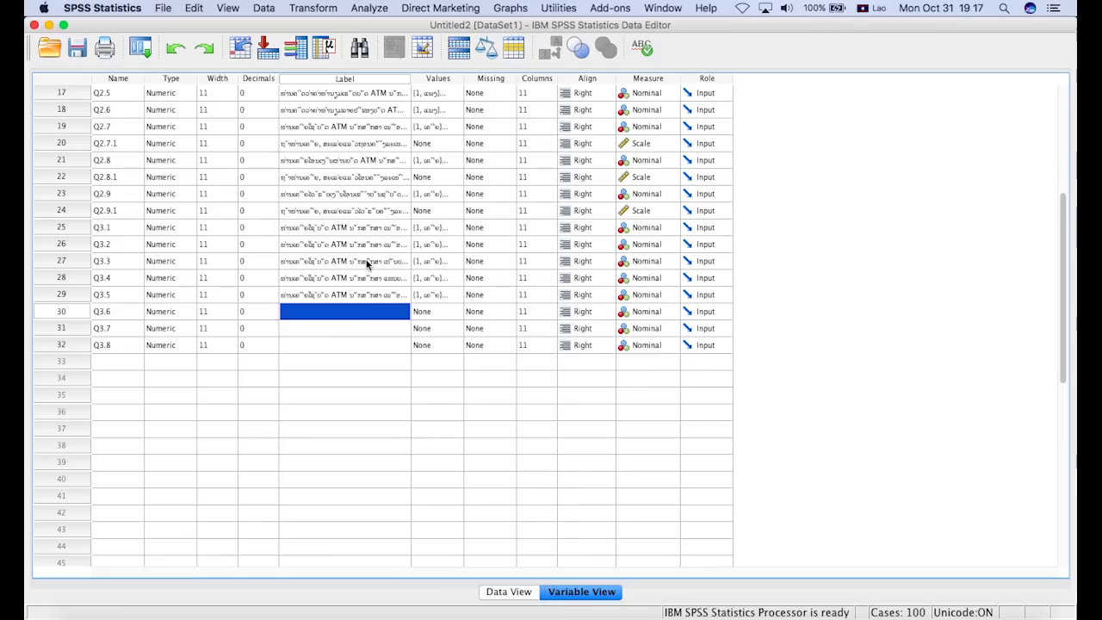
key(super+v)
- Check the pasted question texts and widen the Label column until the longest one fits
click(368, 244)
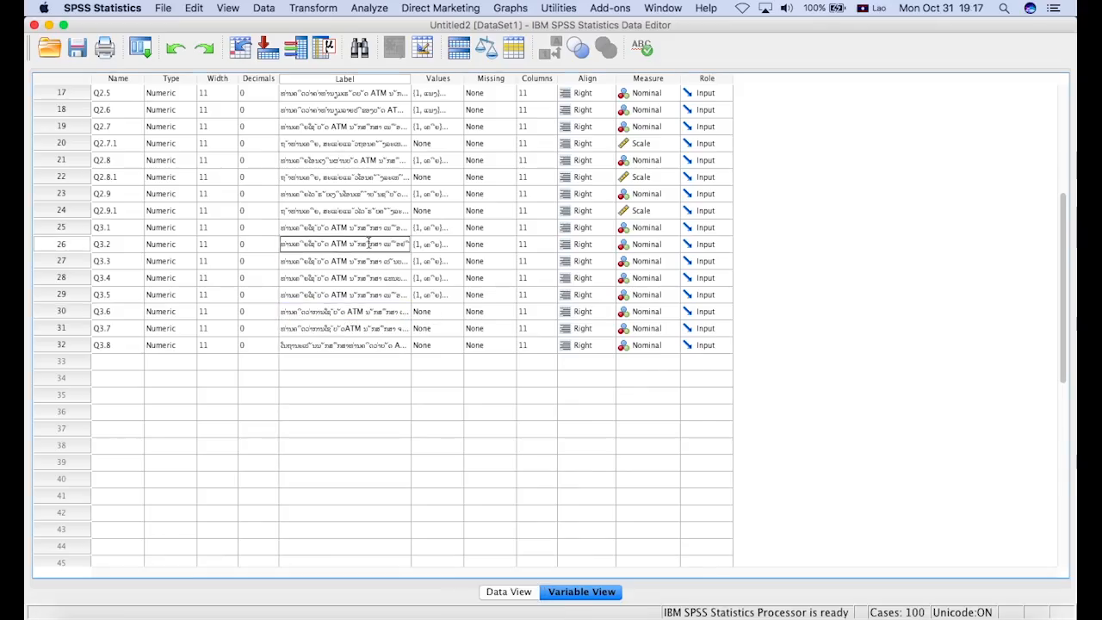
key(Right)
key(Right)
key(Right)
key(Right)
key(Right)
key(Right)
key(Right)
key(Right)
click(396, 259)
click(446, 345)
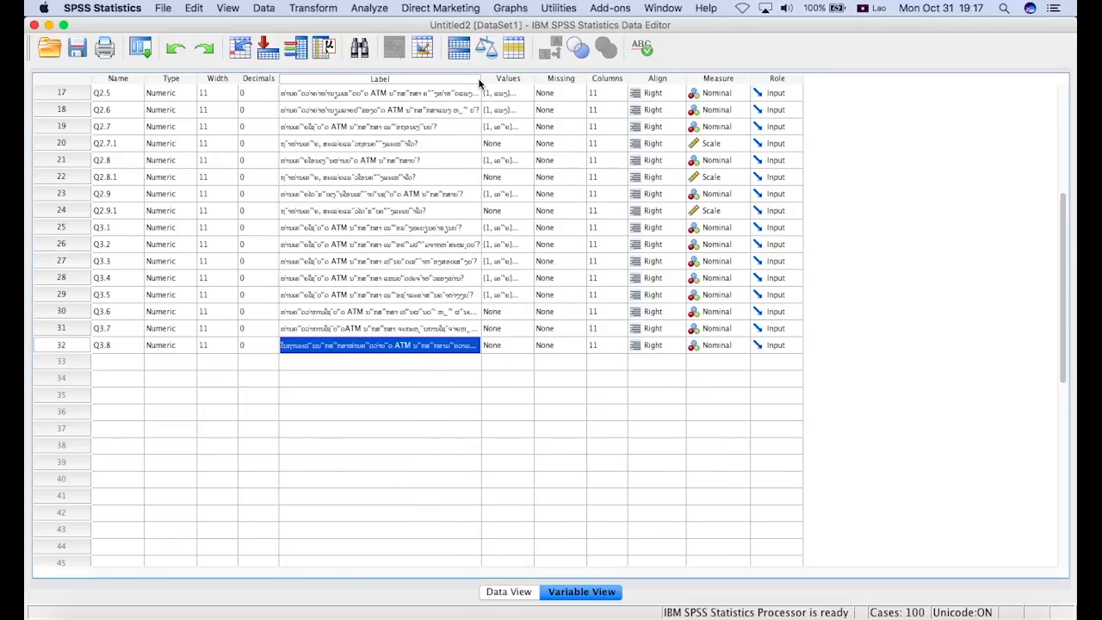
drag(481, 79, 601, 79)
- Check the Excel codes for Q3.6 and define its value labels: 1 = ມີເງິນອອມຫຼາຍຂຶ້ນ, 2 = ມີເງິນອອມນ້ອຍລົງ, 3 = ບໍ່ມີຜົນກະທົບ
click(620, 346)
click(379, 615)
click(504, 614)
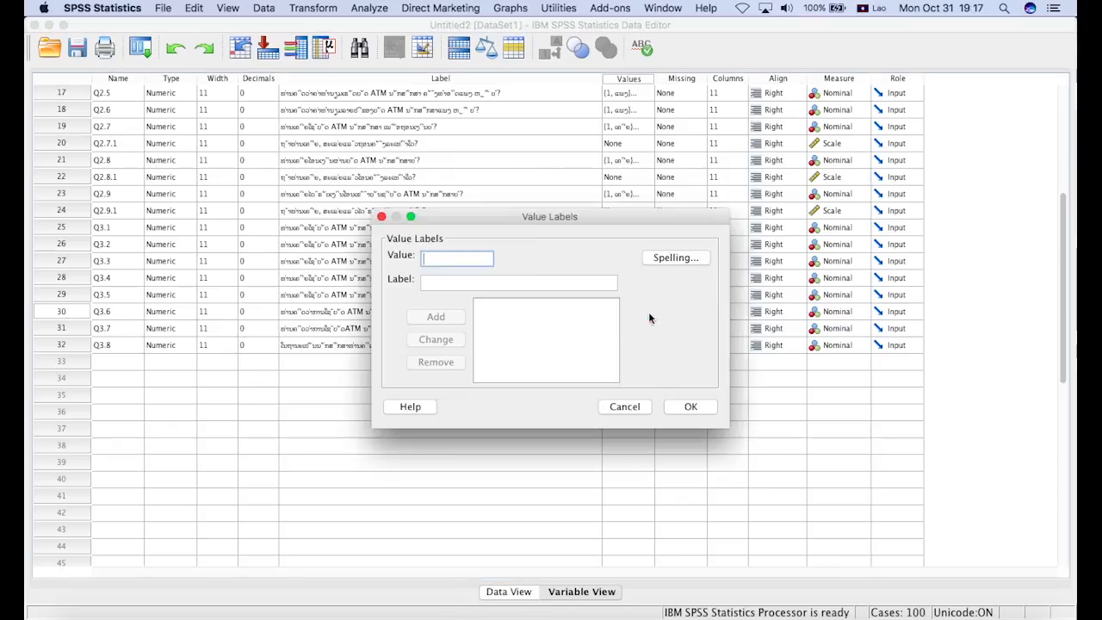
text(1)
key(Tab)
text(ມີເງິນອອມຫຼາຍຂຶ້ນ)
click(623, 368)
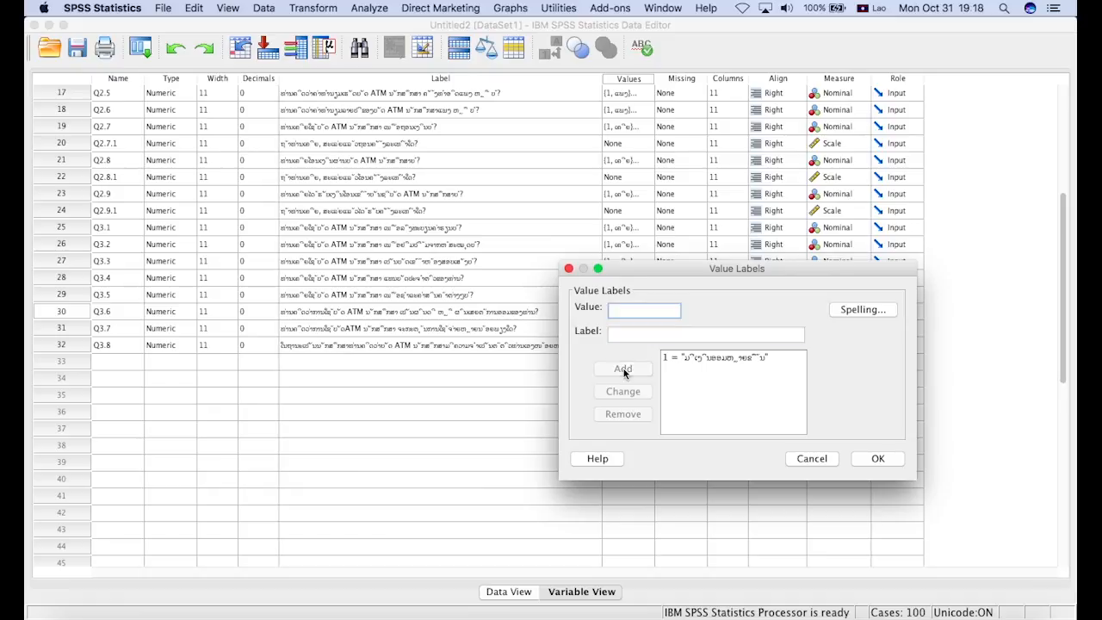
text(ມີເງິນອອມໜ້ອຍລົງ)
click(626, 371)
key(Tab)
text(ບໍ່ມີຜົນກະທົບ)
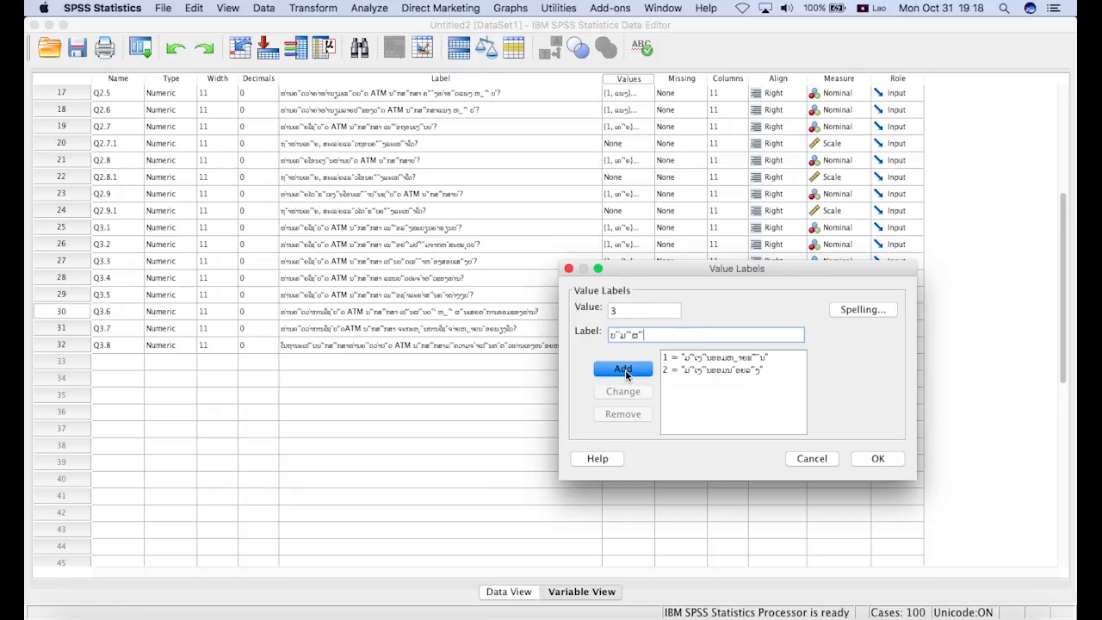
click(626, 372)
click(878, 459)
- Check the Excel codes for Q3.7 and define its value labels: 1 = ເຮັດໃຫ້ການໃຊ້ຈ່າຍເພີ່ມຂຶ້ນ, 2 = ບໍ່ມີຜົນຕໍ່ການໃຊ້ຈ່າຍ
click(647, 328)
click(525, 609)
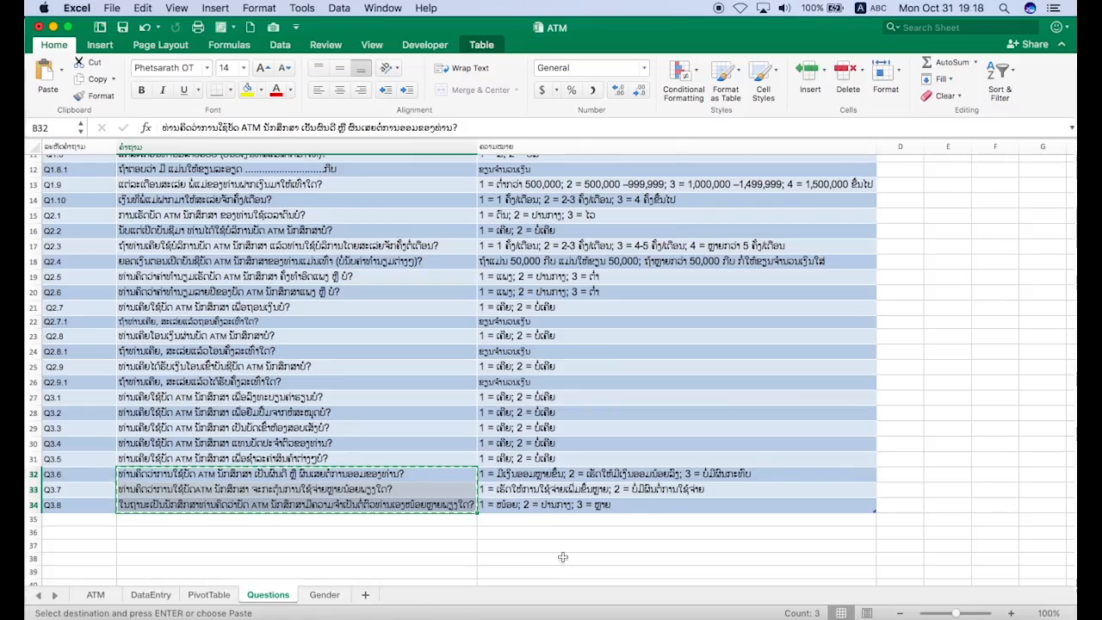
click(499, 613)
text(1)
key(Tab)
text(ເຮັດໃຫ້ກາ)
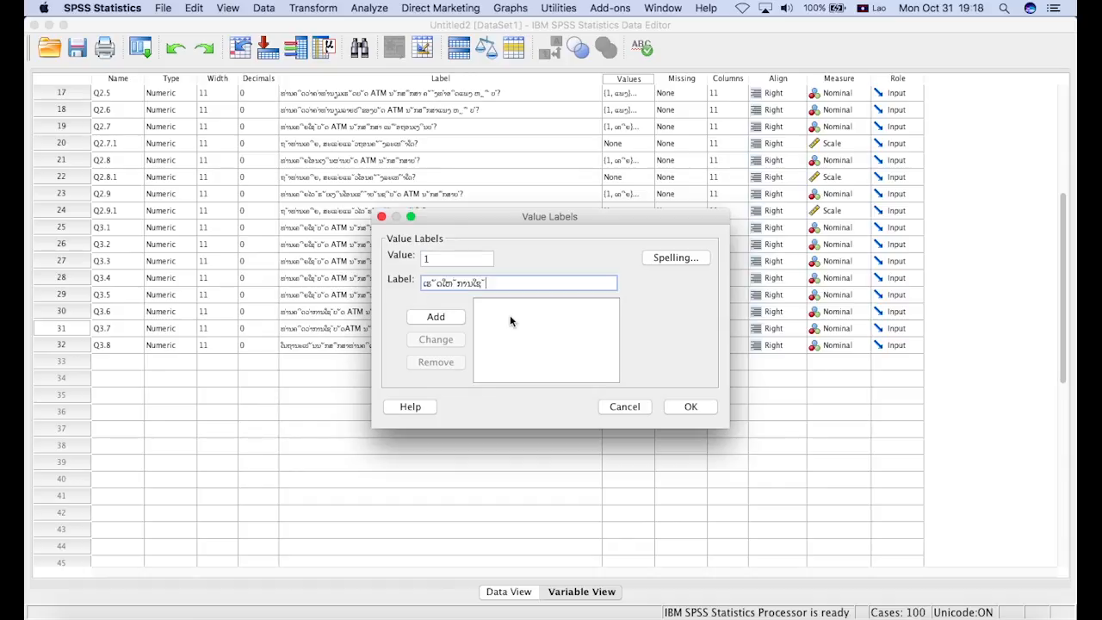
text(ນໃຊ້ຈ່າຍເພີ່ມຂຶ້ນ)
click(445, 314)
text(2)
key(Tab)
text(ບໍ່ມີຜົນຕໍ່ການໃຊ້ຈ່າຍ)
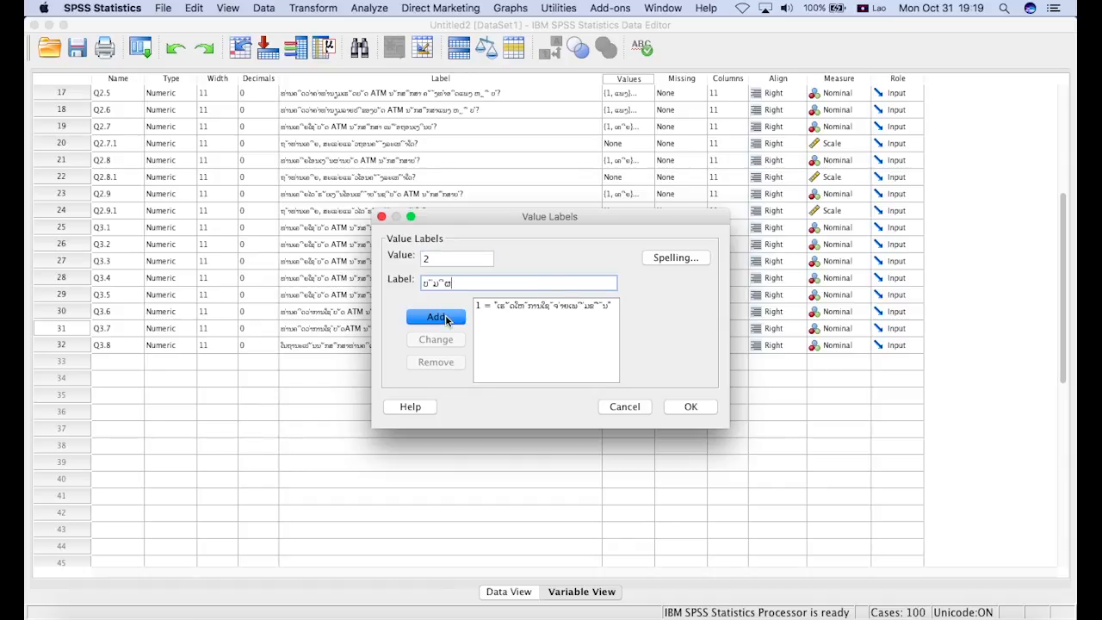
key(Return)
click(690, 407)
- Check the Excel codes for Q3.8 and define its value labels: 1 = ໜ້ອຍ, 2 = ປານກາງ, 3 = ຫຼາຍ
click(650, 346)
click(650, 346)
click(525, 610)
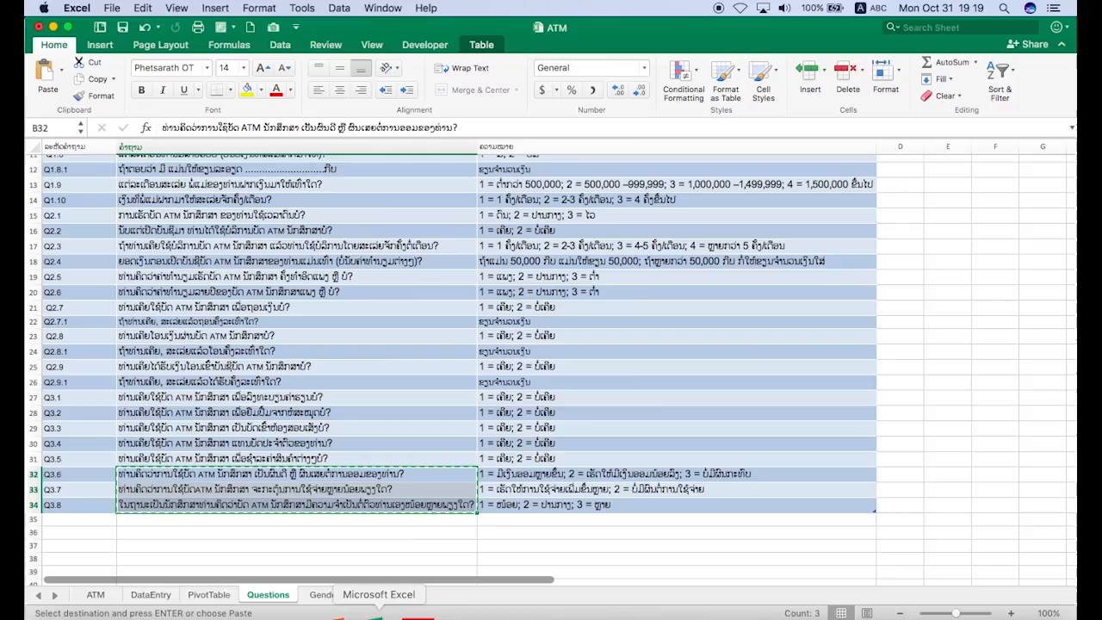
click(501, 612)
text(1)
key(Tab)
text(ໜ້ອຍ)
click(440, 317)
text(2)
key(Tab)
text(ປານກາງ)
click(440, 317)
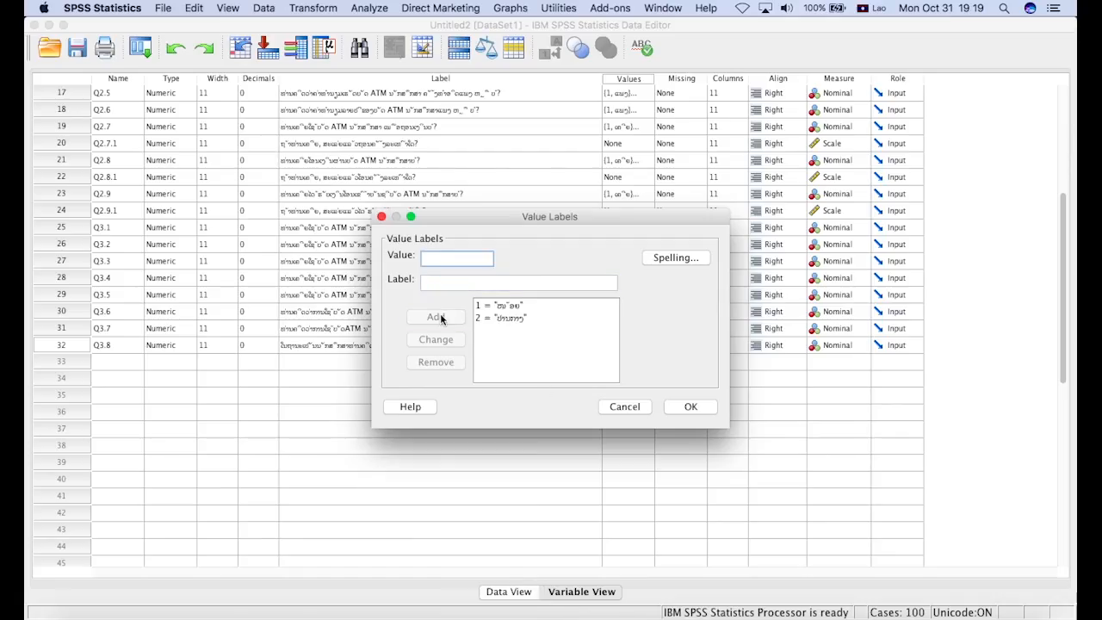
text(3)
key(Tab)
text(ຫຼາຍ)
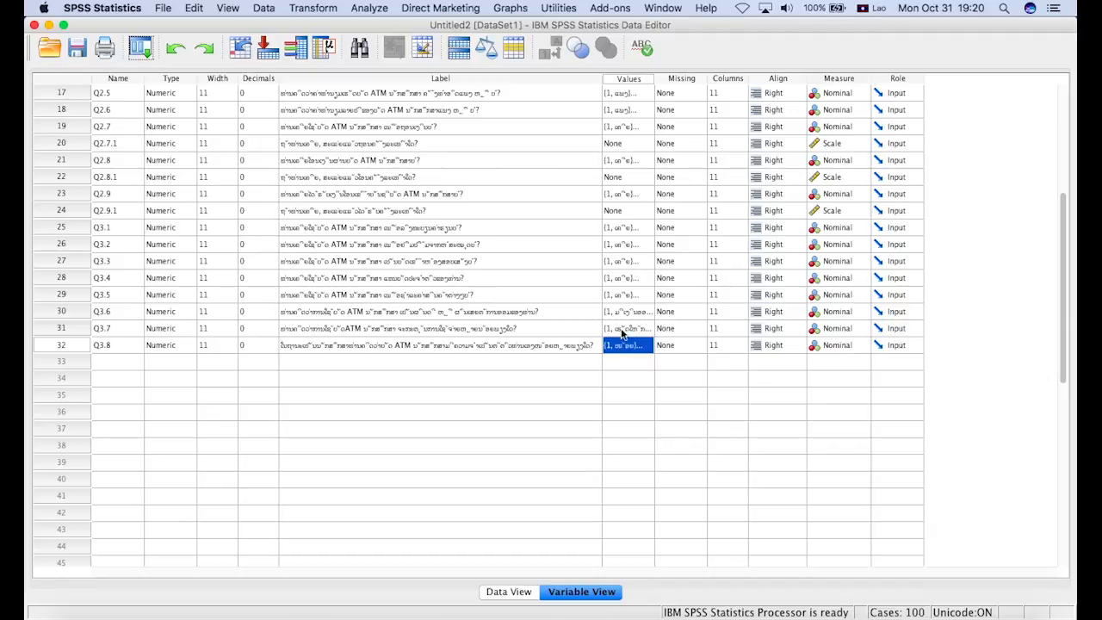
- Save the dataset as ATM in SPSS Statistics (*.sav) format in the Data folder and switch to the data view
scroll(626, 365, up, 5)
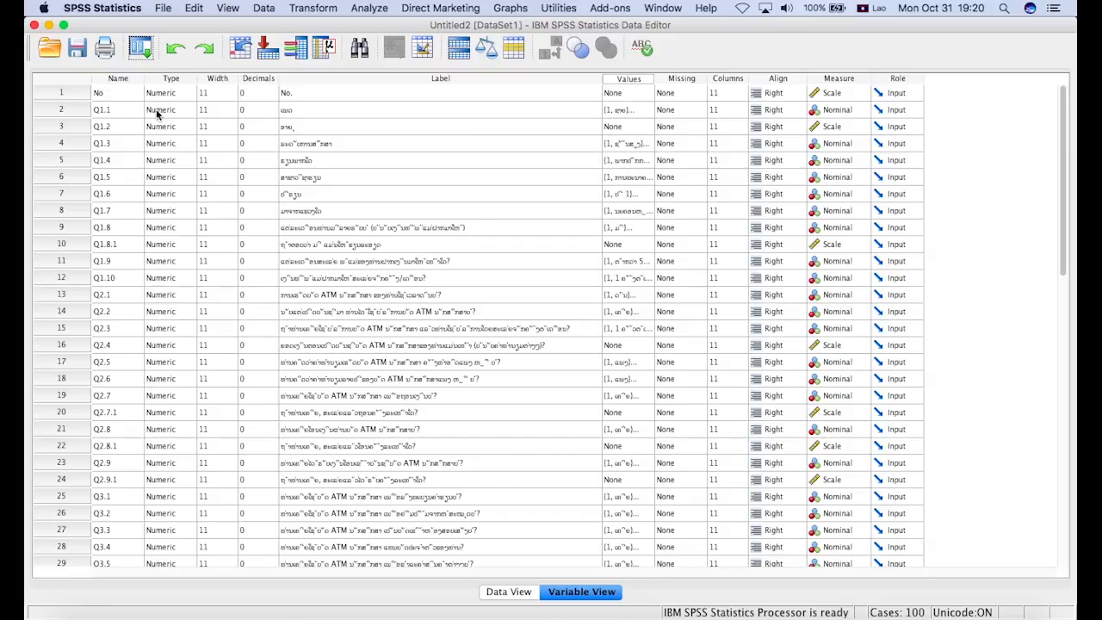
click(77, 49)
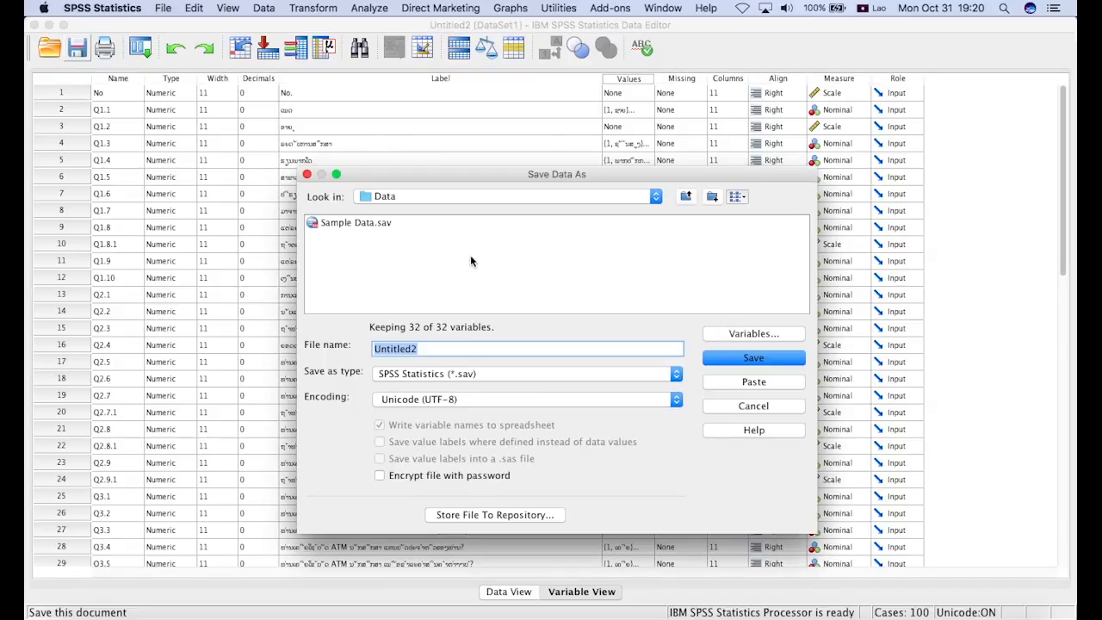
click(451, 196)
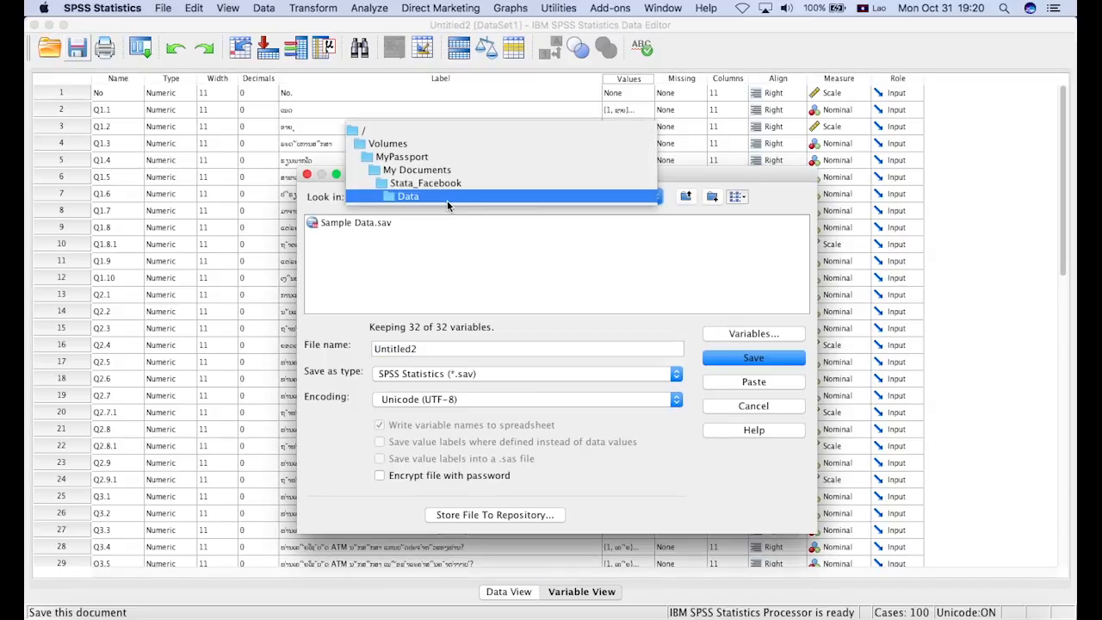
click(445, 197)
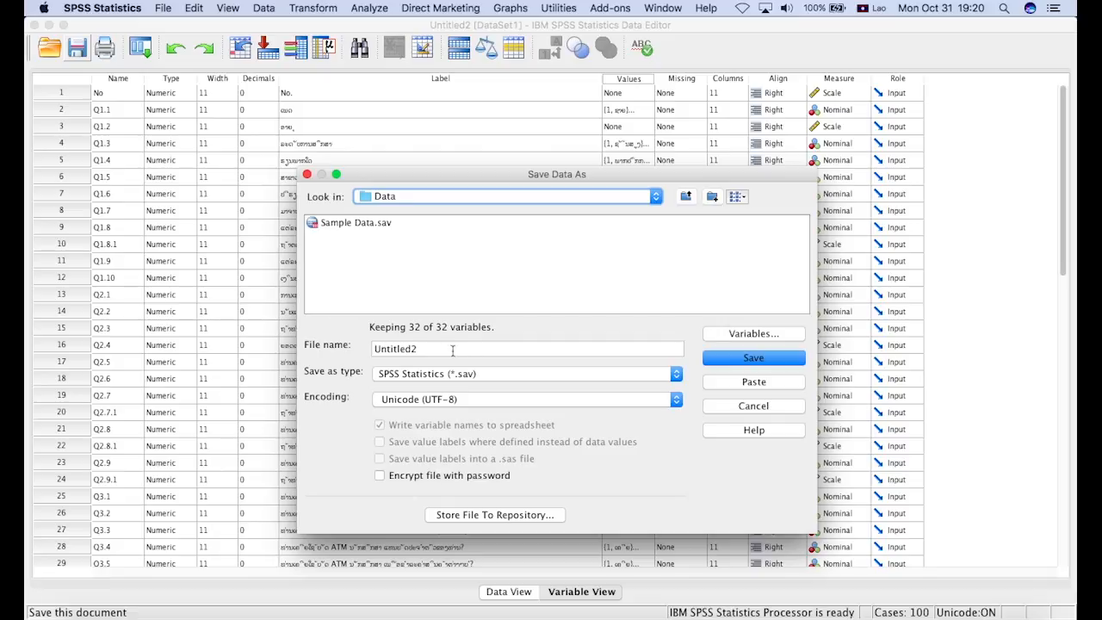
click(354, 345)
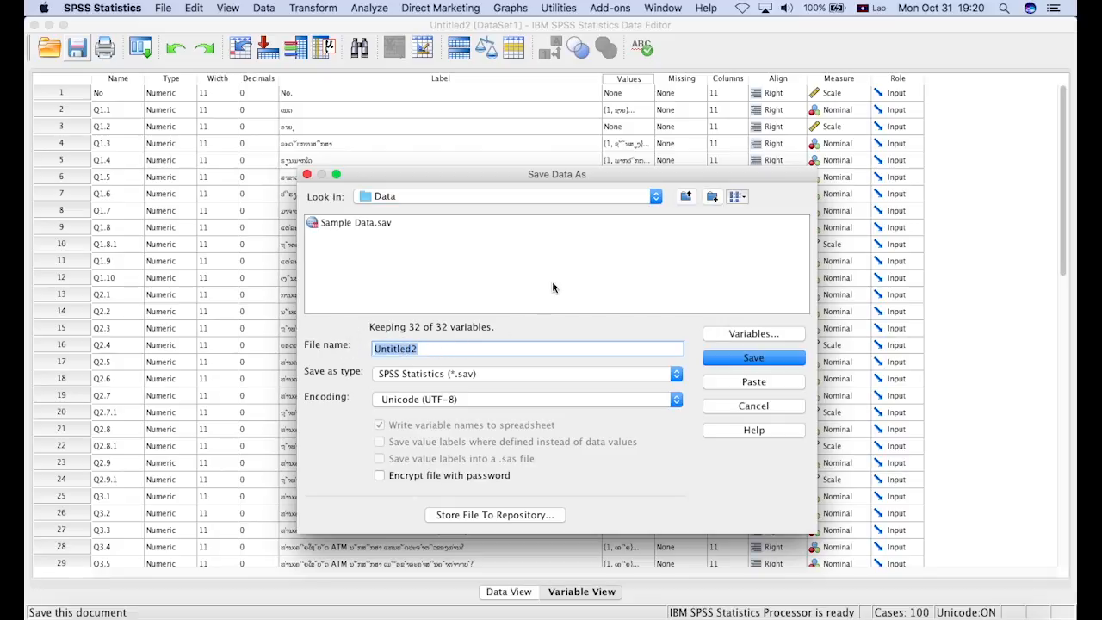
key(ctrl+space)
text(ATM)
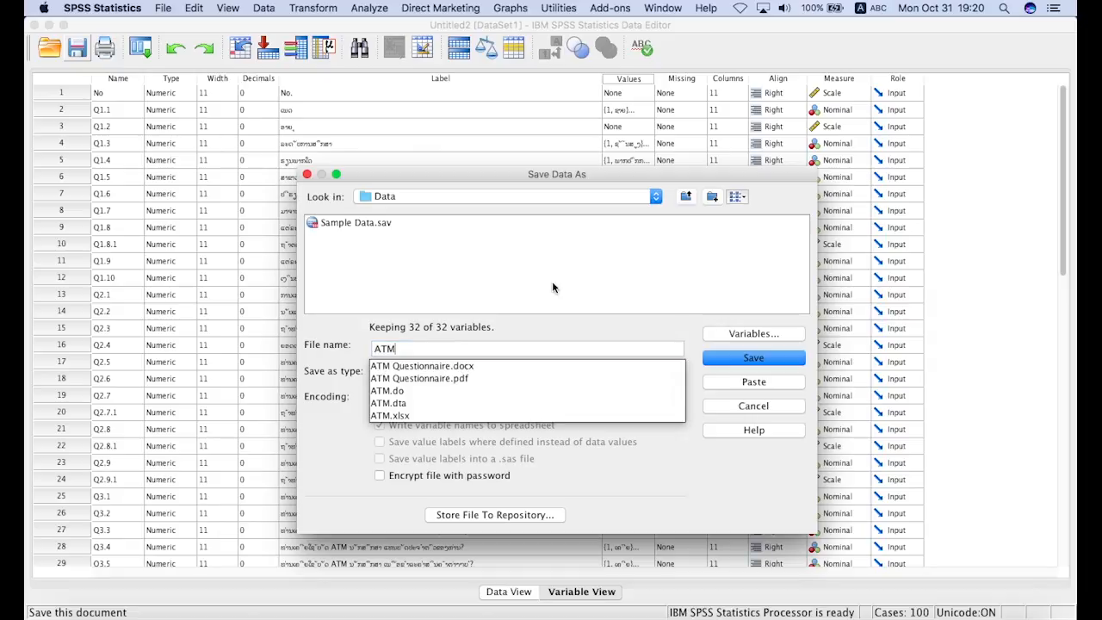
click(561, 261)
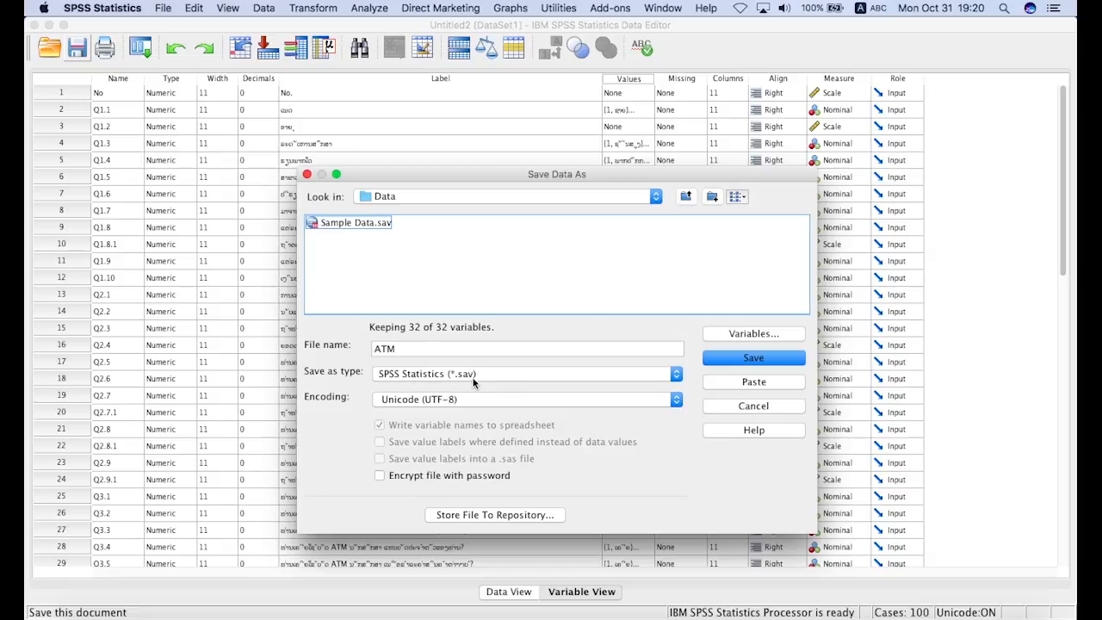
click(755, 360)
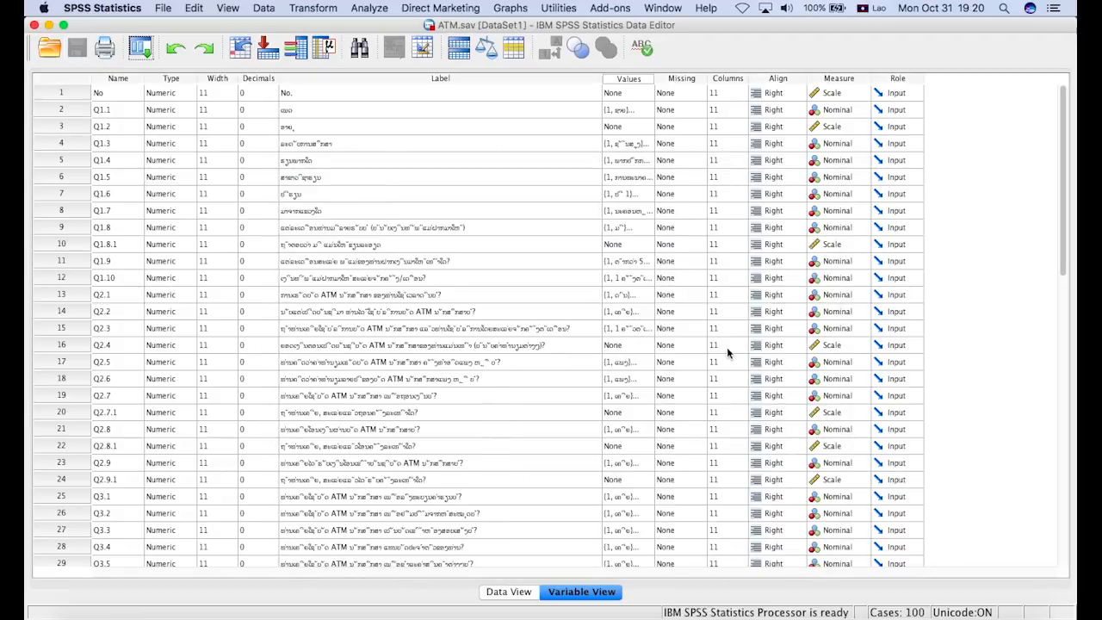
click(506, 592)
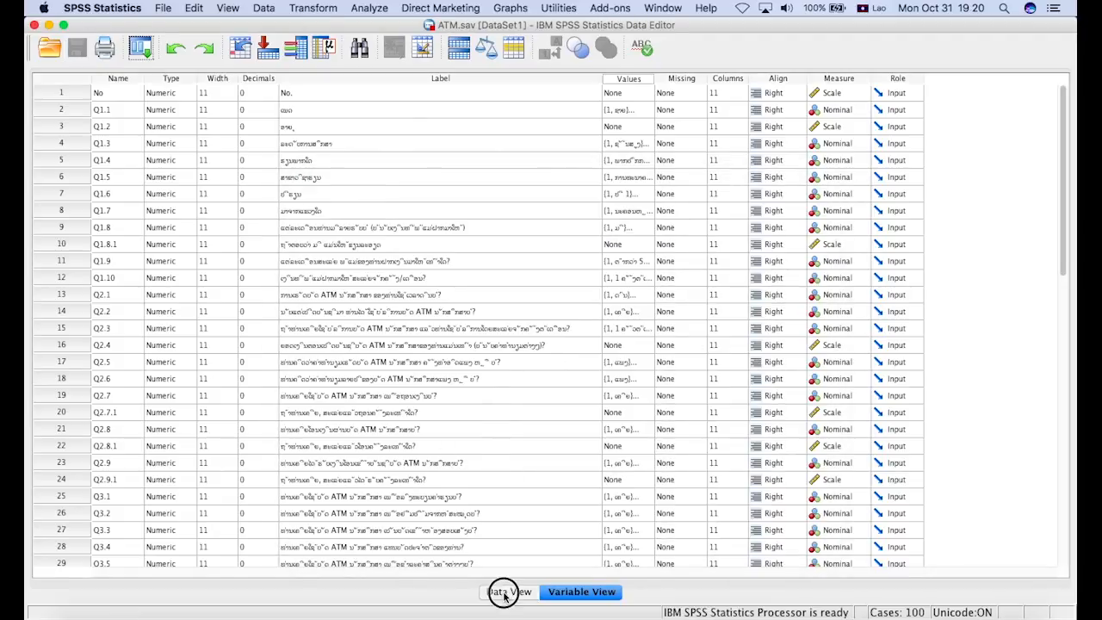